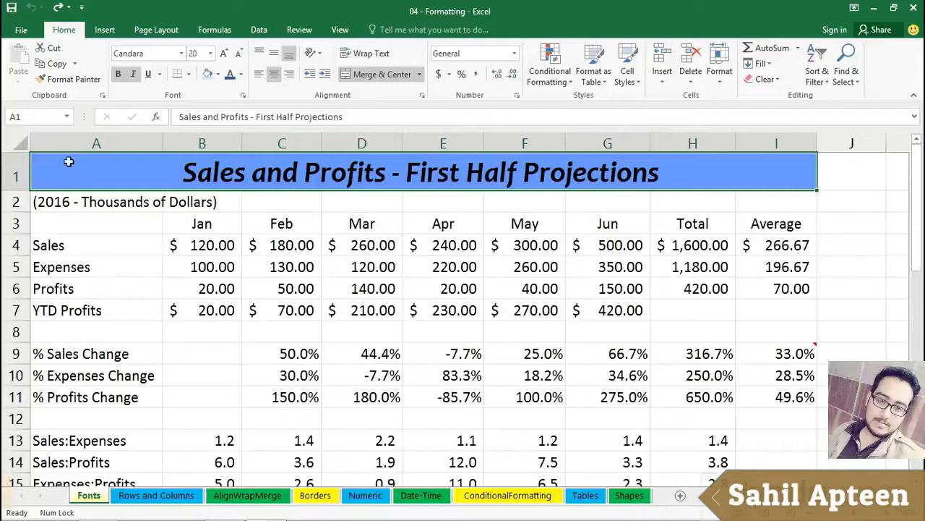
Try font size 12 on the January to June Sales and Expenses values in B4:G5, and undo it
left_click(132, 244)
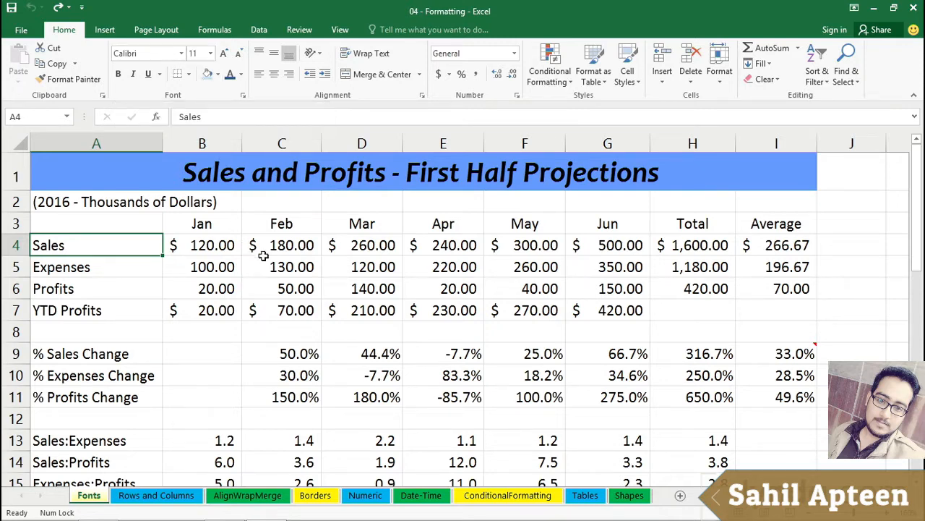
left_click(296, 288)
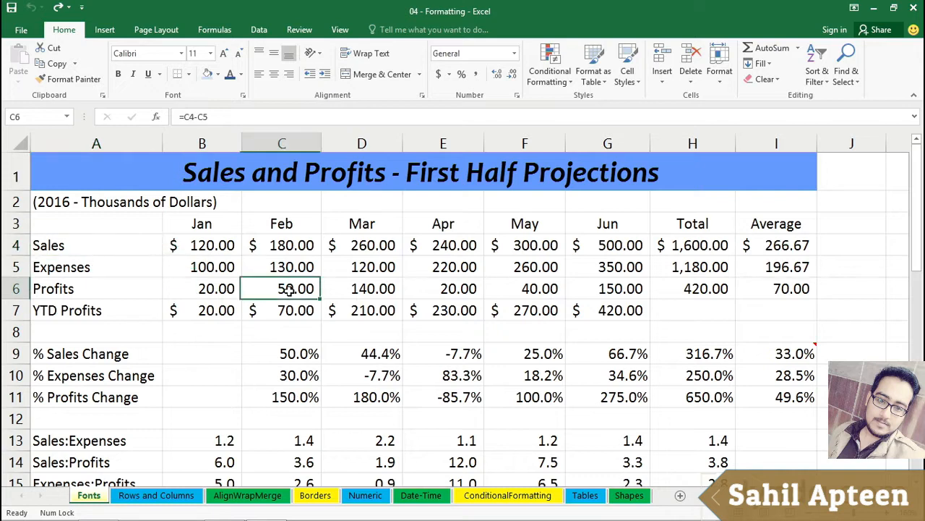
left_click_drag(208, 246, 604, 268)
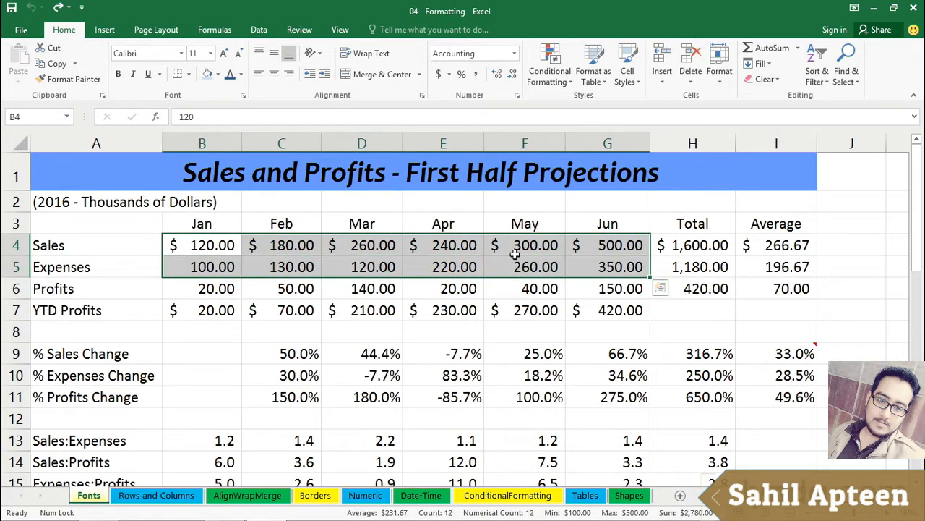
left_click(210, 53)
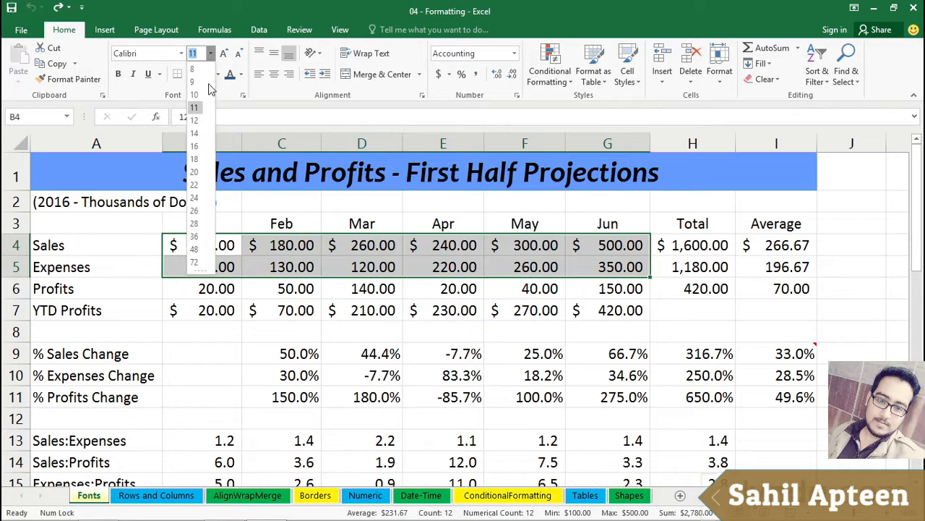
left_click(194, 120)
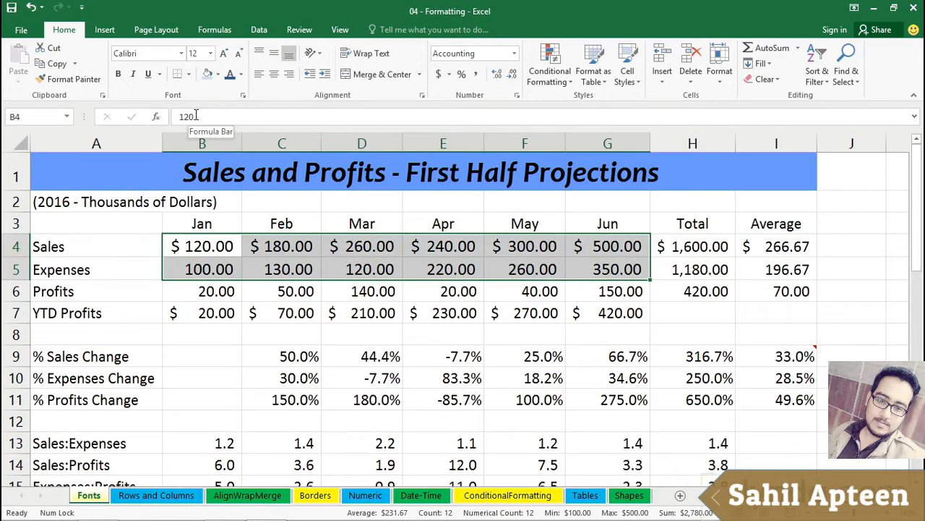
key("ctrl+z")
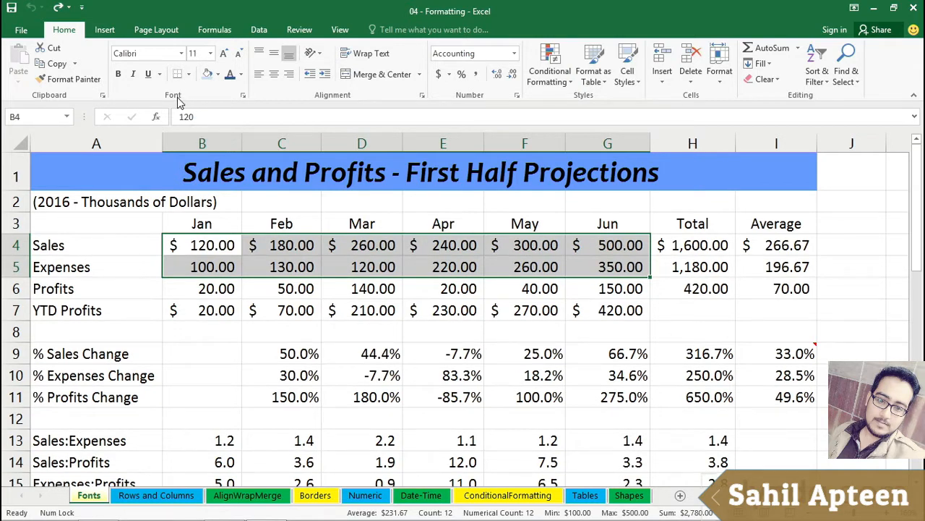
Try bold, italic and underline together on the selected Sales and Expenses values, and remove all three
left_click(119, 74)
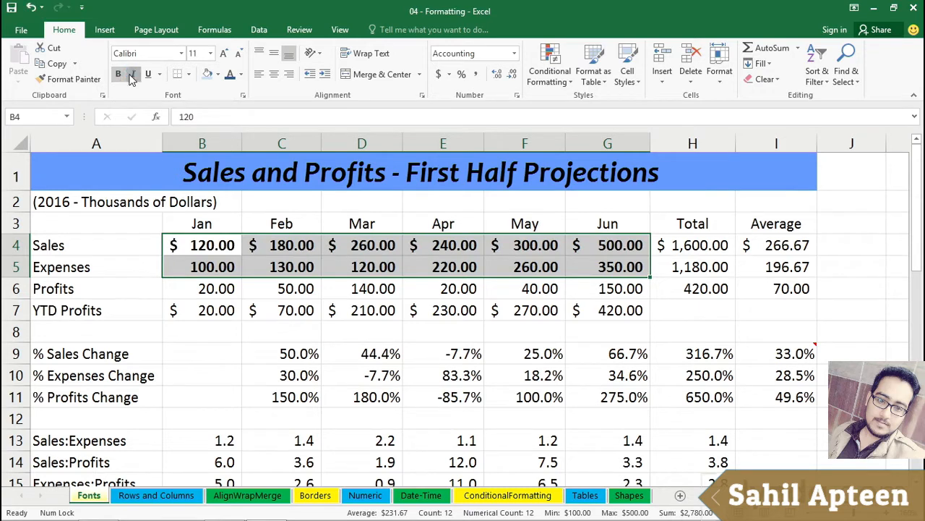
left_click(133, 74)
left_click(148, 74)
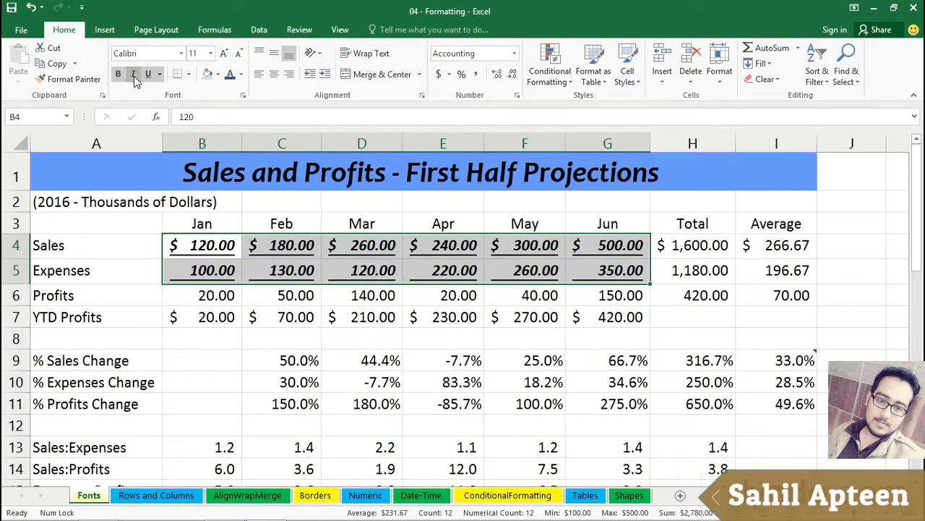
left_click(134, 75)
left_click(118, 74)
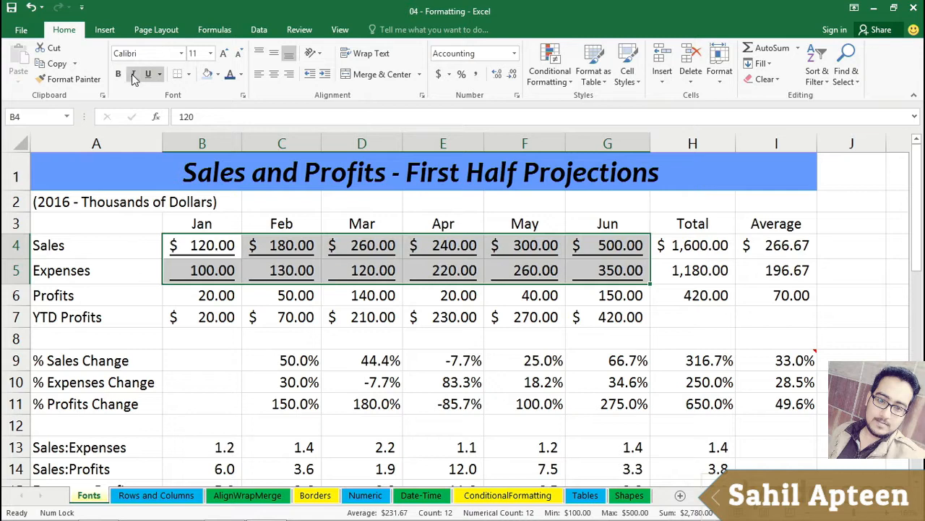
left_click(148, 74)
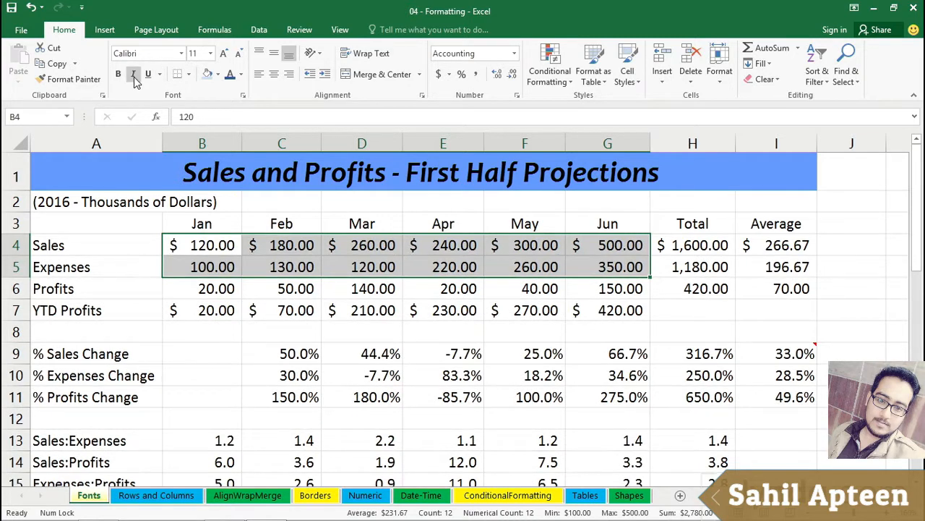
Switch italic and bold on and off again for the values in B4:G5
left_click(133, 74)
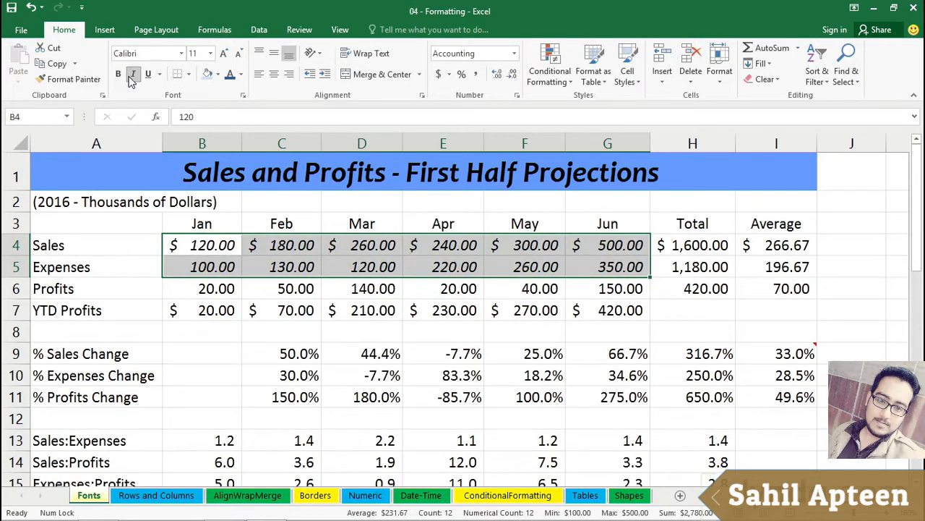
left_click(133, 75)
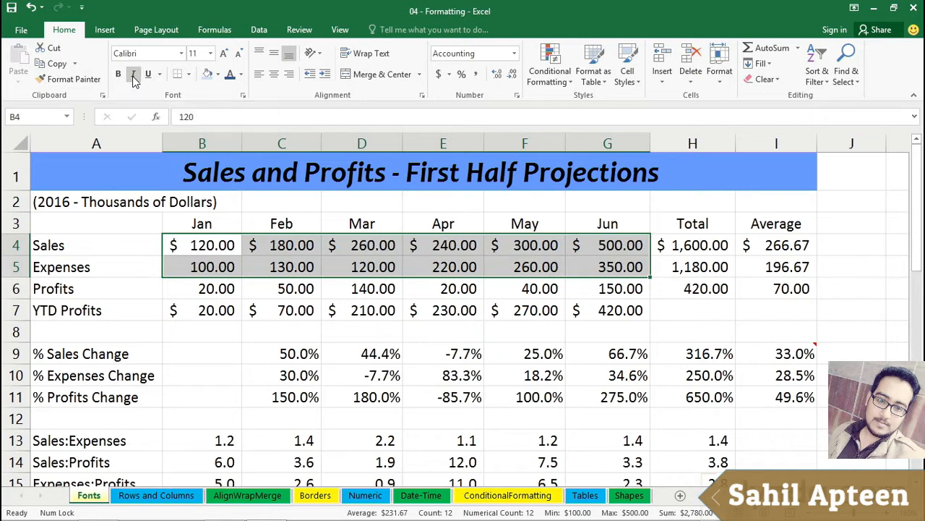
left_click(133, 77)
left_click(133, 76)
left_click(120, 77)
left_click(119, 77)
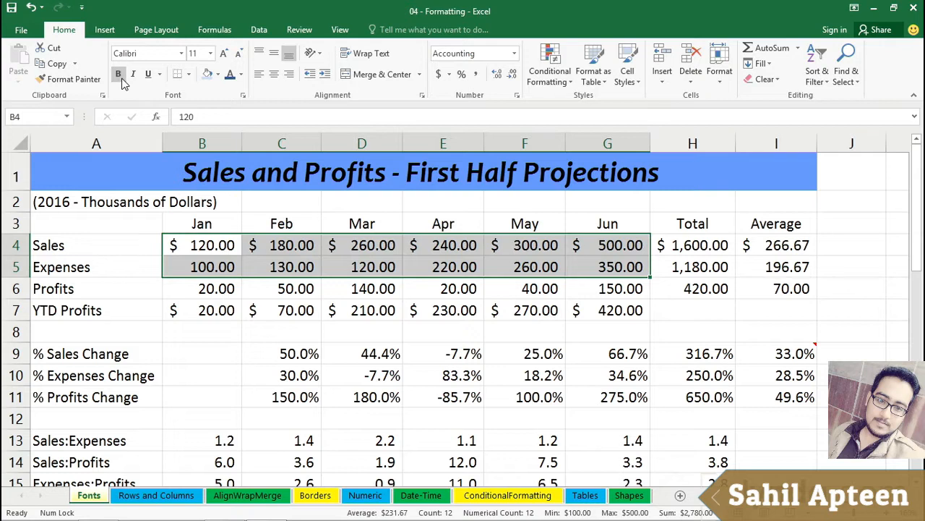
Compare the Calibri 11 and Arial 10 sample rows in columns L and M
left_click(304, 241)
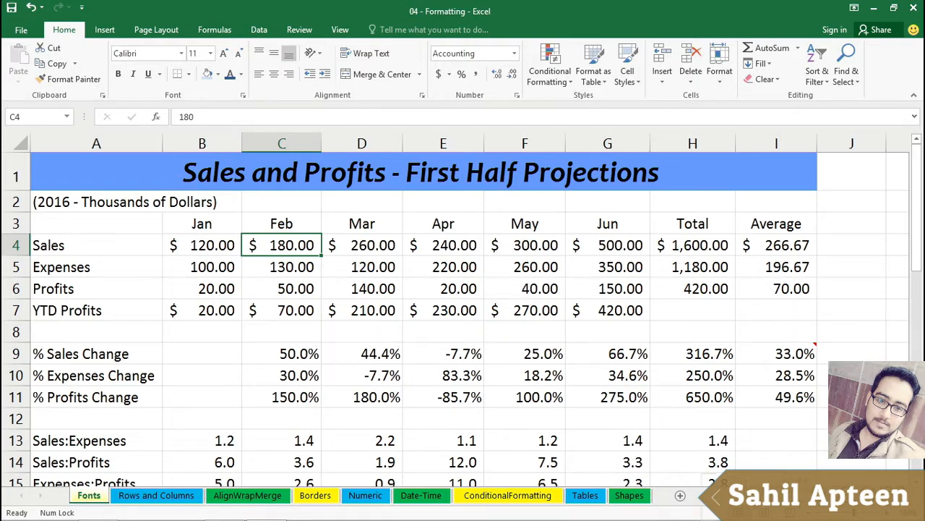
scroll(753, 438, "right", 7)
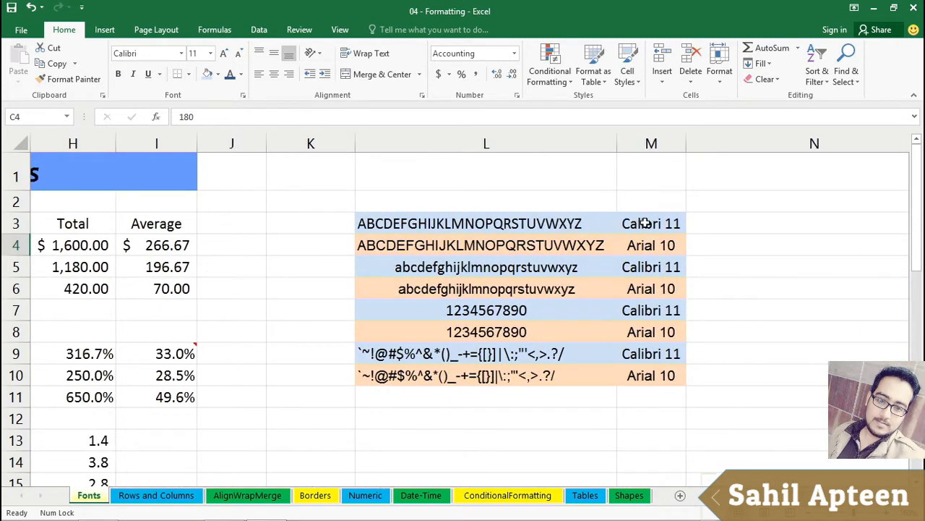
left_click_drag(425, 224, 630, 245)
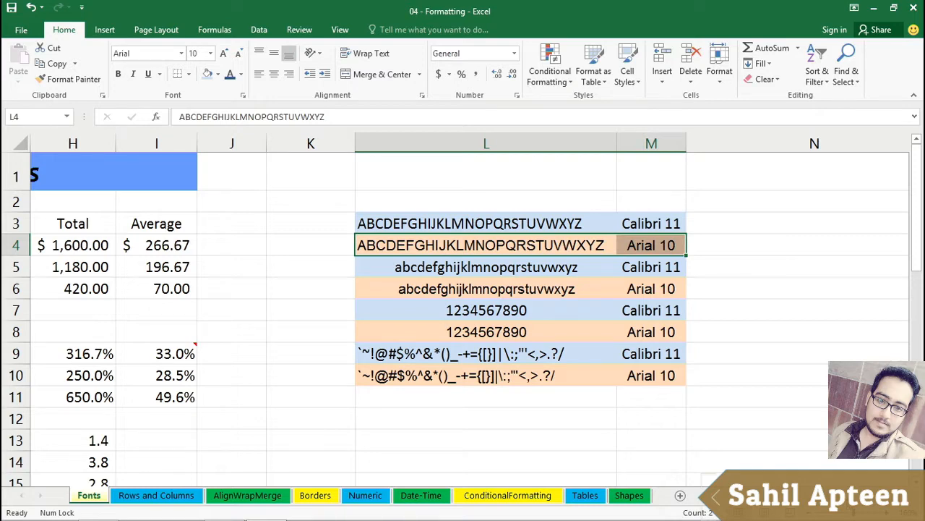
scroll(463, 311, "left", 7)
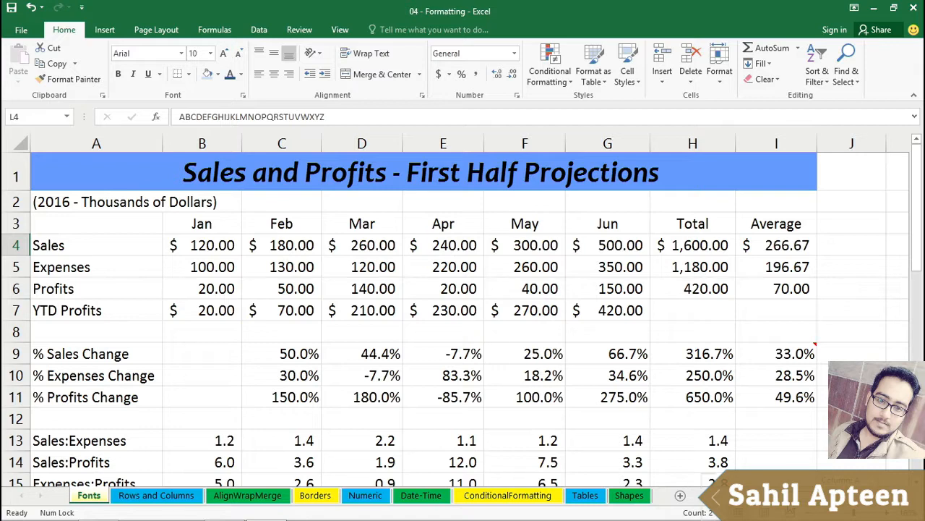
Browse the available fonts for the sheet title in A1 without choosing one
left_click(133, 246)
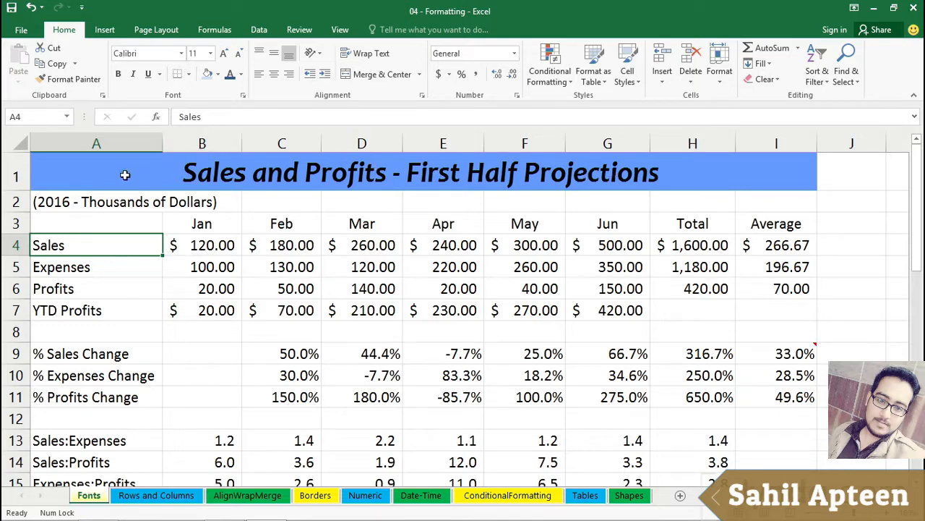
left_click(91, 176)
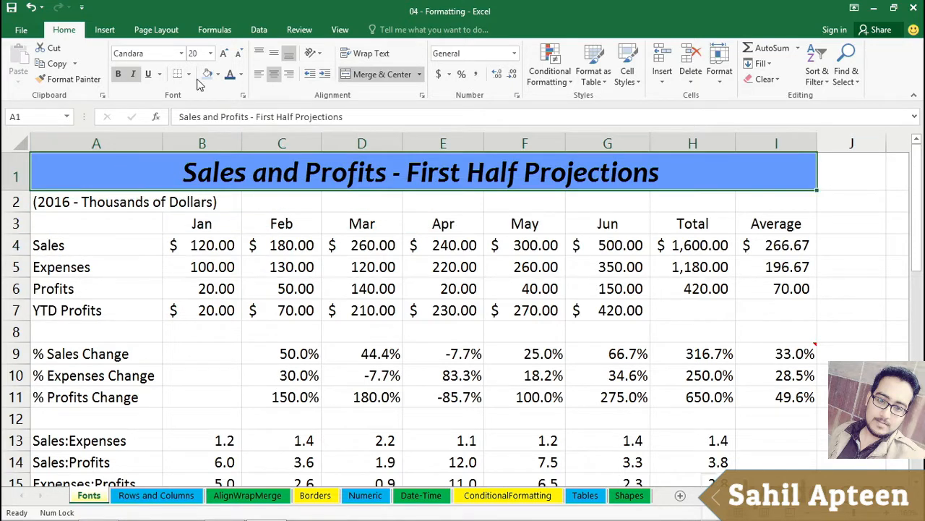
left_click(182, 54)
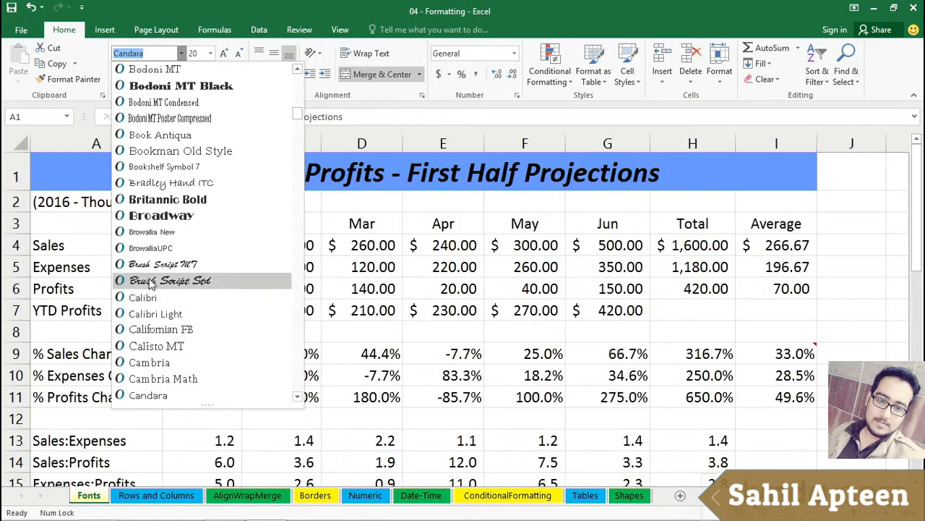
left_click(44, 248)
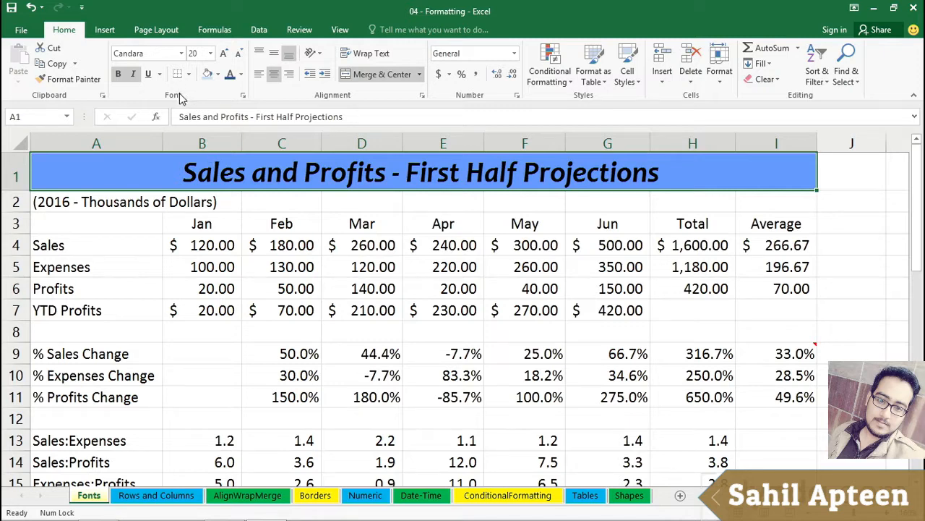
Examine the title's font options in the Format Cells dialog and close it without changes
left_click(244, 97)
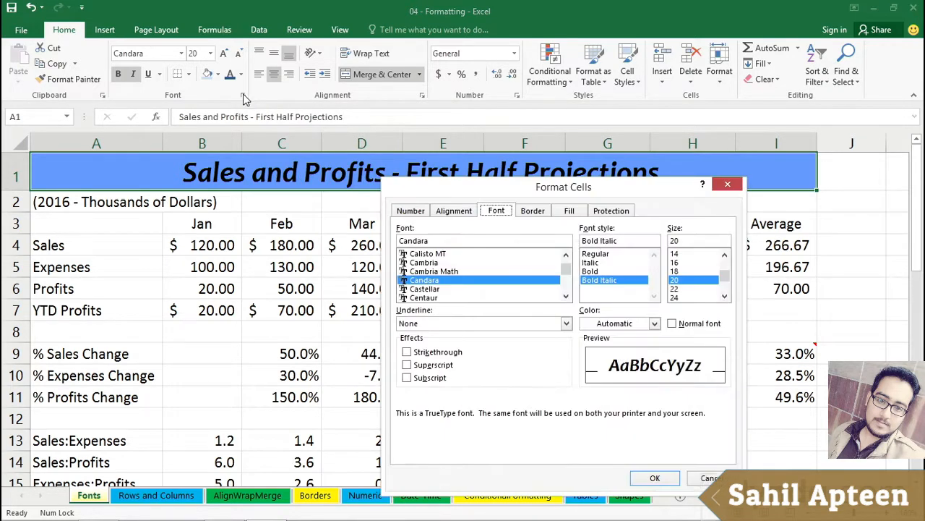
left_click_drag(437, 187, 455, 157)
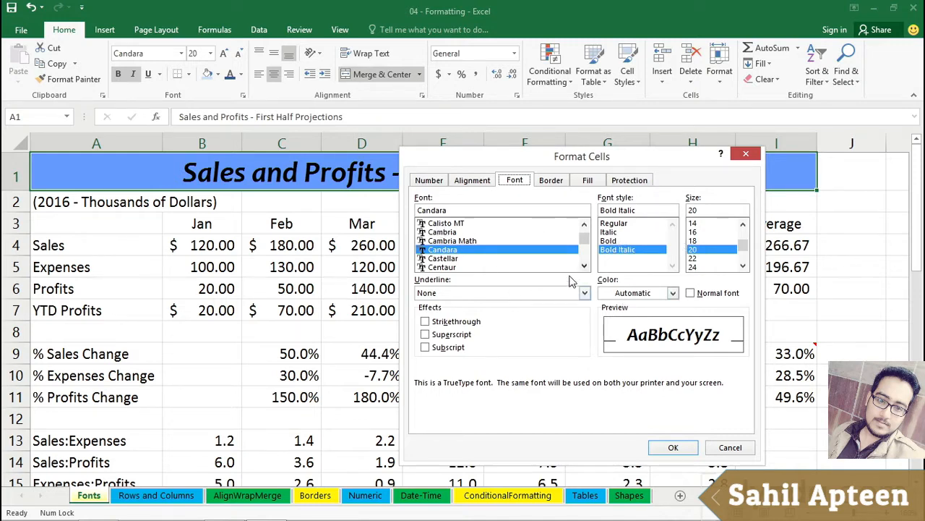
left_click(726, 448)
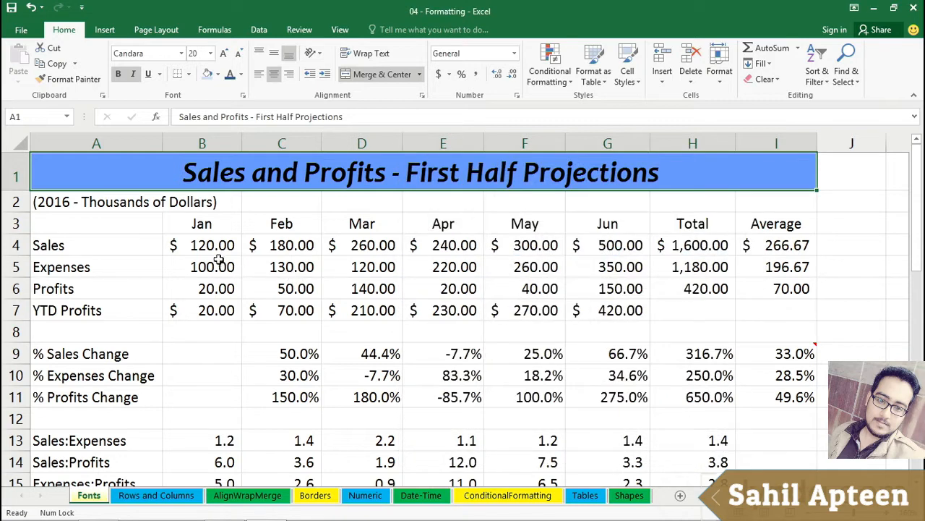
Set the font colour of the Sales and Expenses values in B4:G5 to Dark Blue, Text 2, Darker 25%
left_click_drag(209, 247, 594, 265)
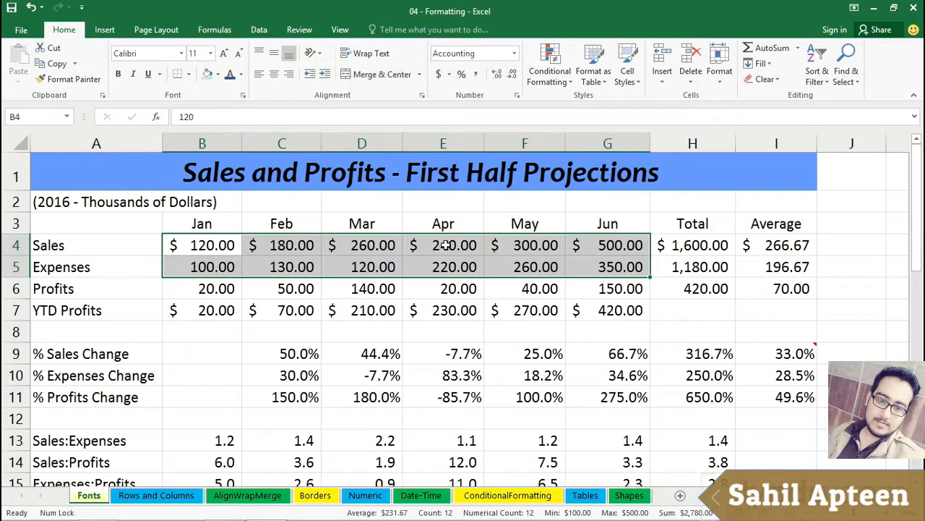
left_click(242, 75)
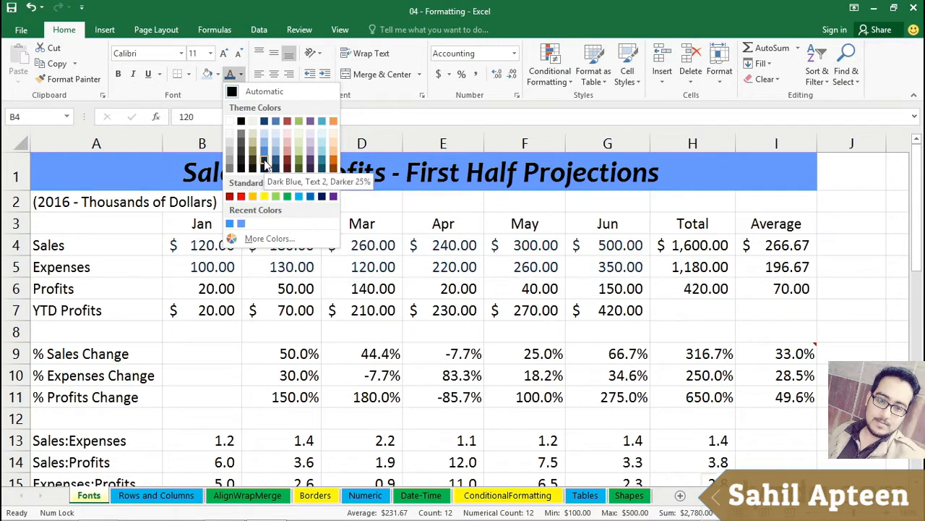
key("Escape")
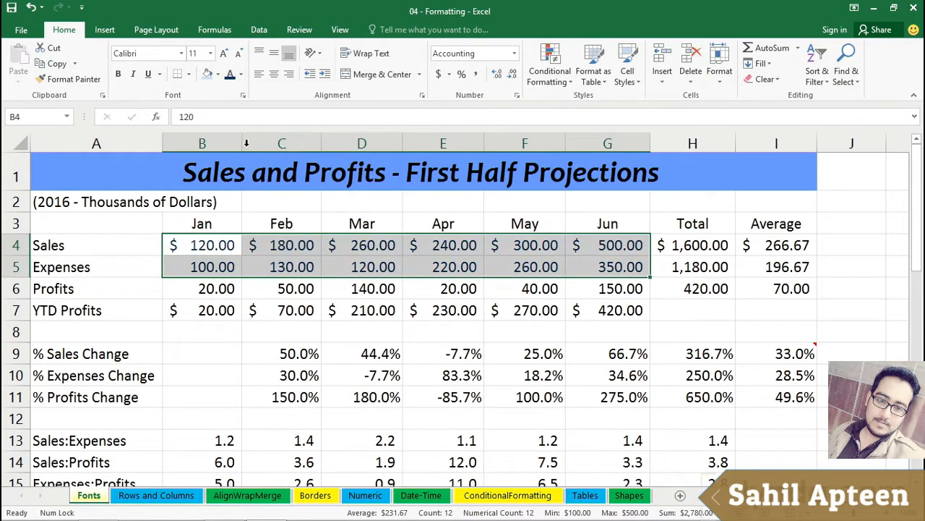
On the Rows and Columns sheet, widen the January to June columns B to G equally
left_click(120, 76)
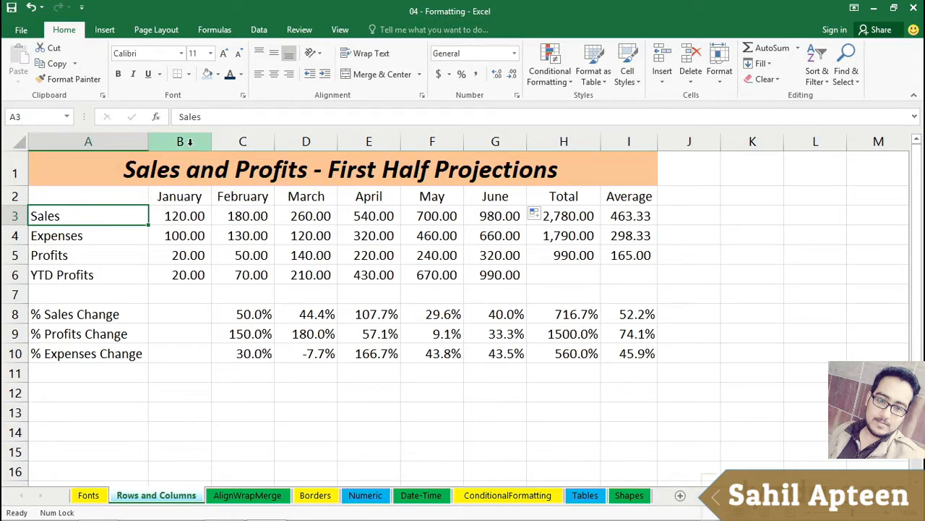
left_click_drag(191, 137, 478, 133)
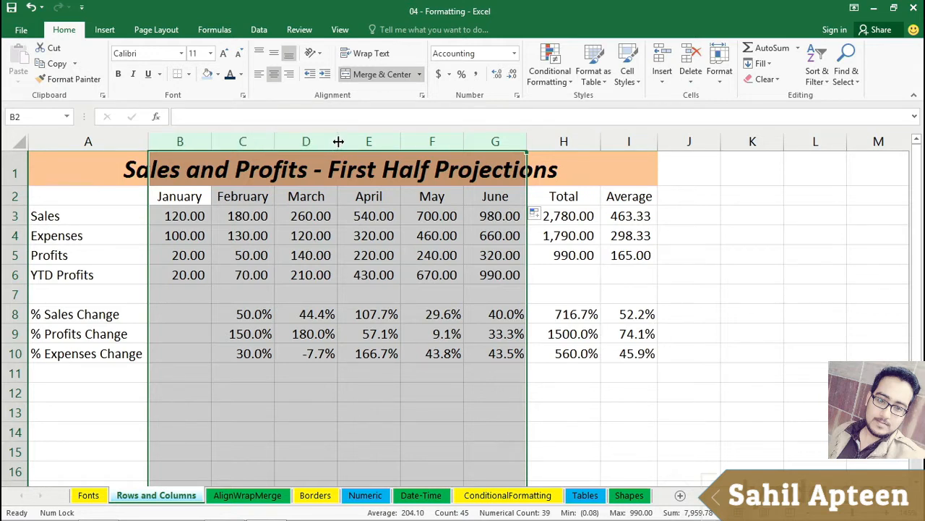
left_click_drag(338, 142, 338, 142)
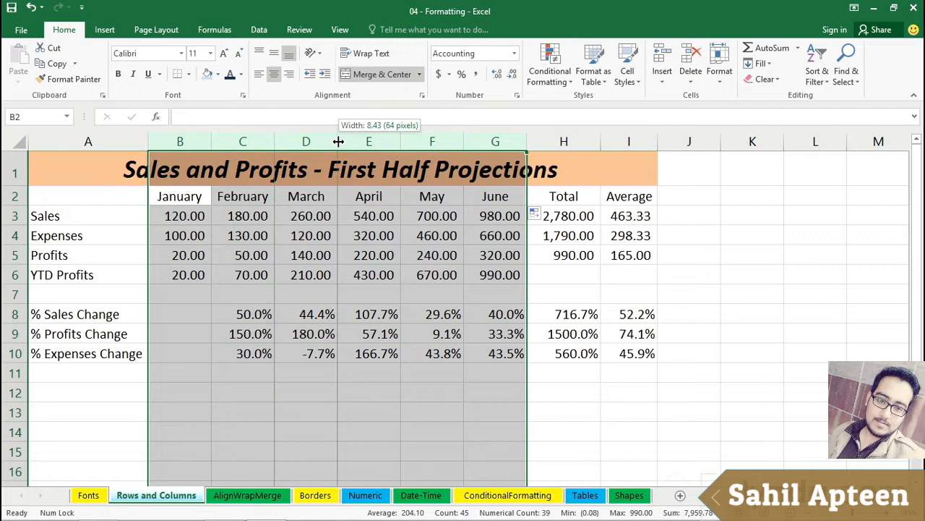
left_click_drag(338, 142, 349, 137)
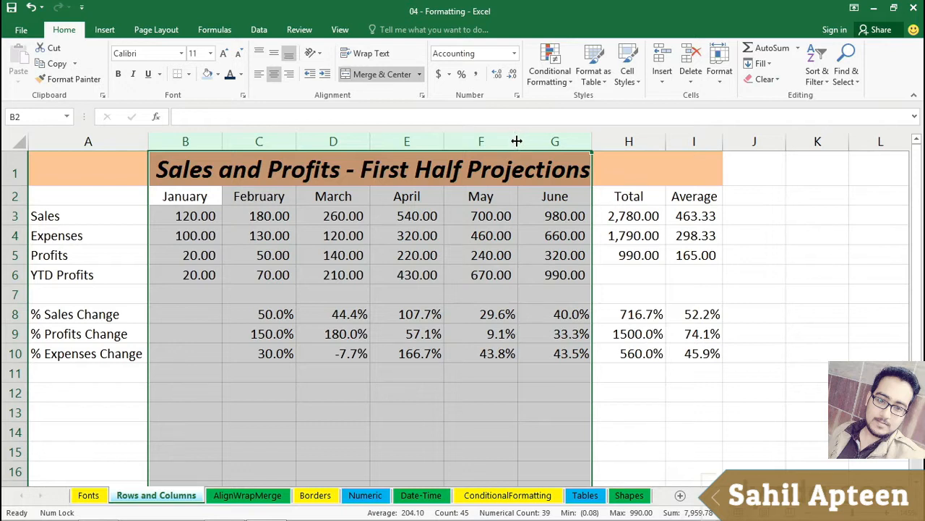
Check the widths of columns F, B and H
left_click_drag(517, 141, 517, 141)
left_click_drag(224, 141, 222, 142)
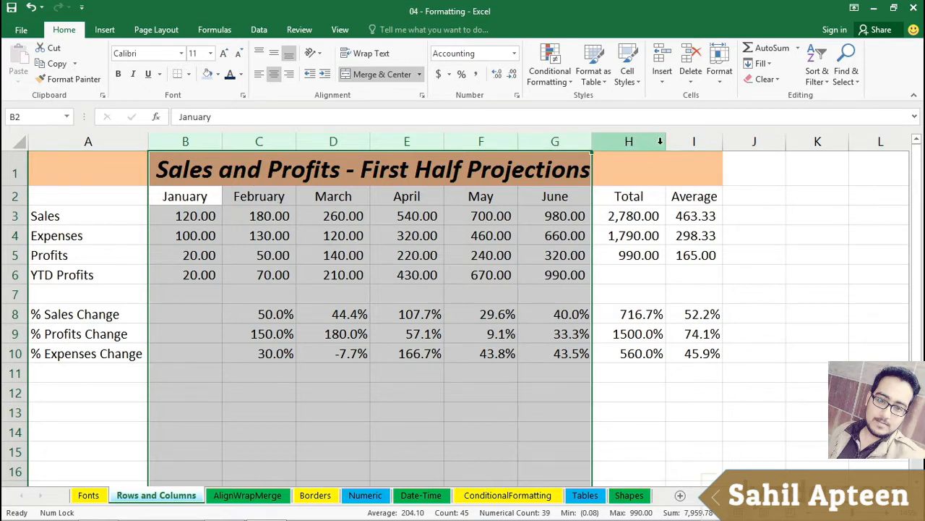
left_click_drag(667, 141, 666, 142)
AutoFit the widths of columns B to H to their contents
left_click_drag(643, 141, 215, 133)
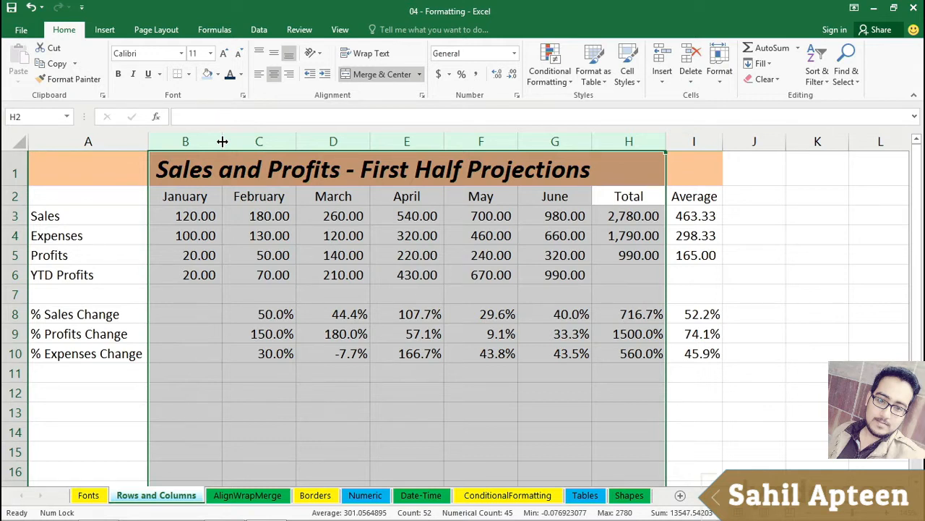
left_click_drag(222, 141, 211, 141)
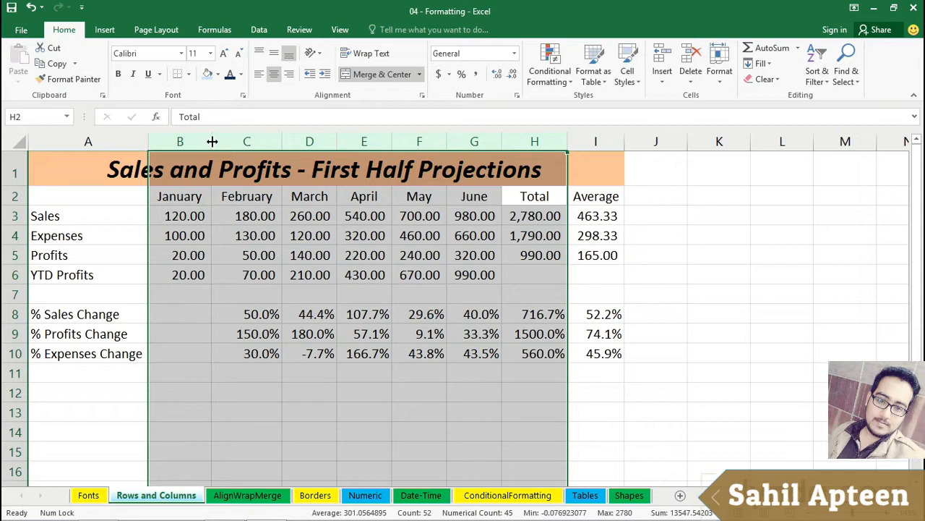
left_click_drag(211, 141, 212, 142)
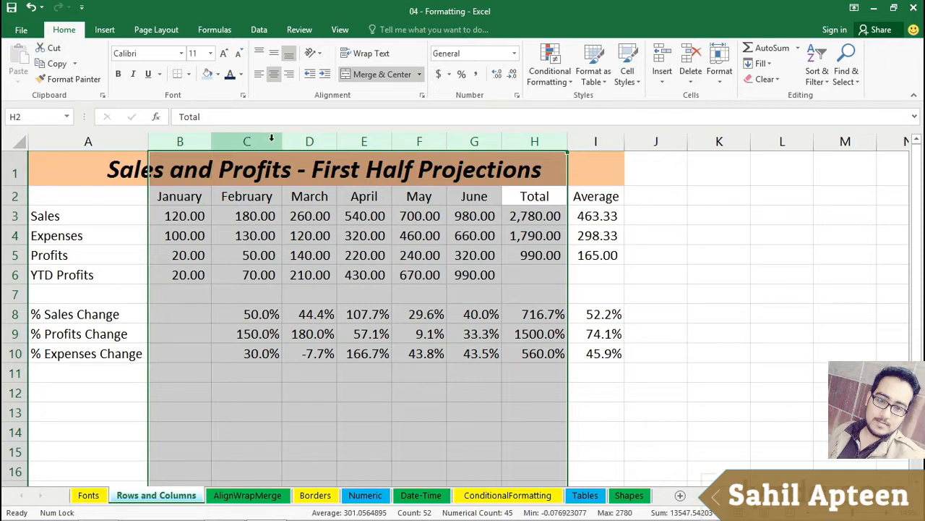
Widen the selected columns B to H equally to nearly double their width
left_click_drag(280, 142, 321, 142)
left_click(341, 147)
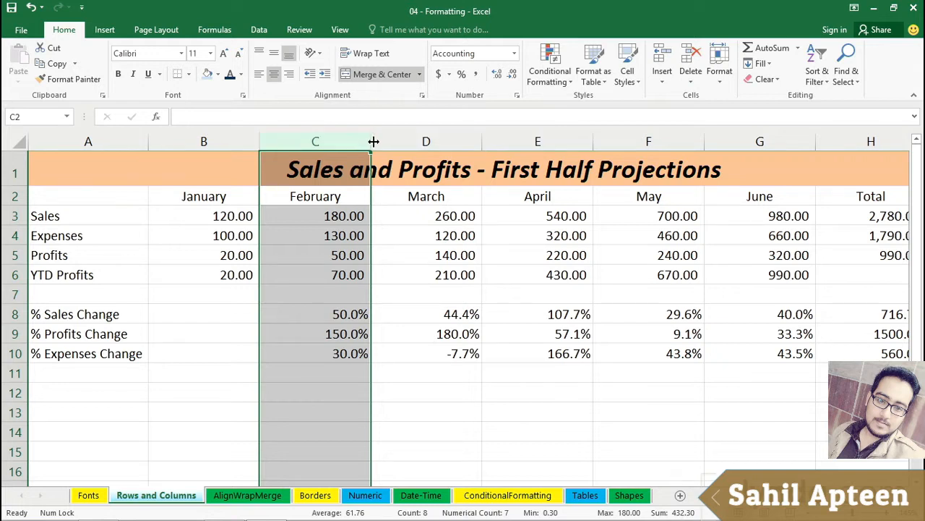
left_click_drag(474, 298, 463, 414)
left_click(521, 311)
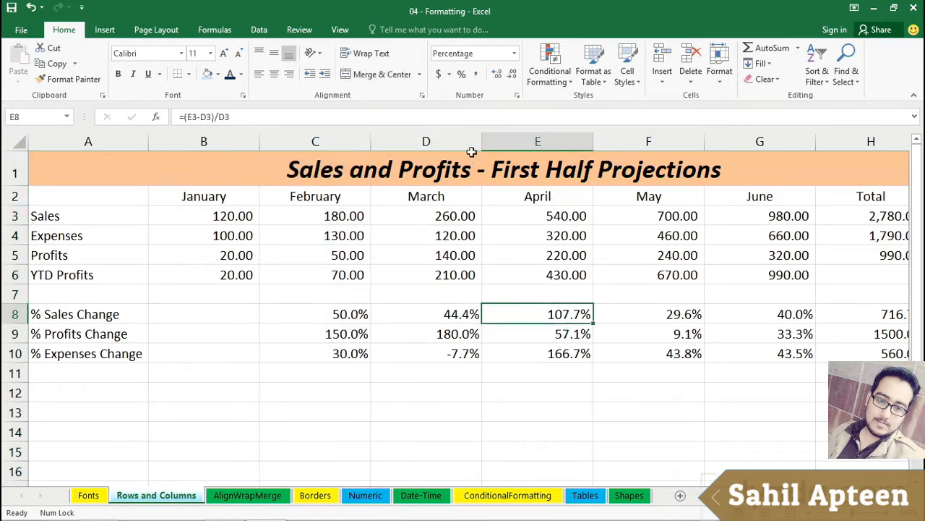
Narrow the March column D, and AutoFit it to its contents
left_click_drag(481, 142, 434, 142)
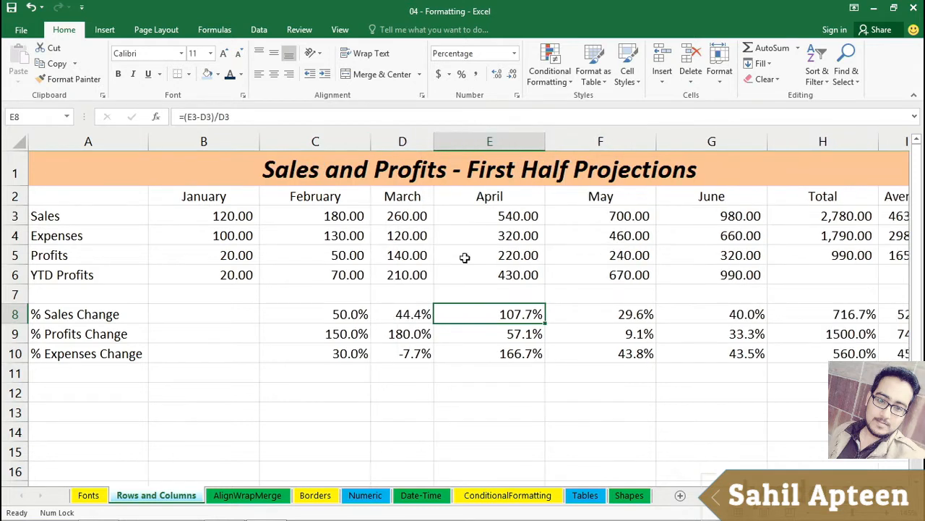
double_click(434, 141)
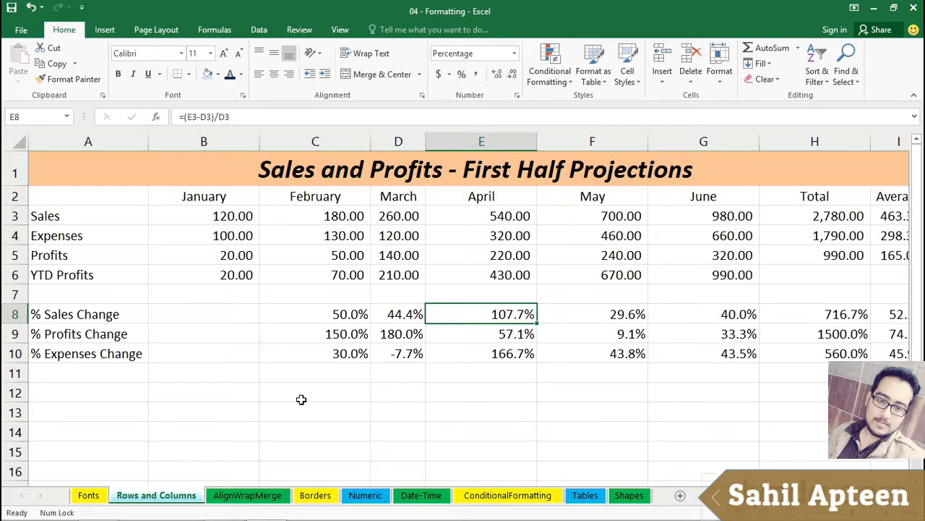
AutoFit all columns of the Rows and Columns sheet to their contents at once
left_click(13, 140)
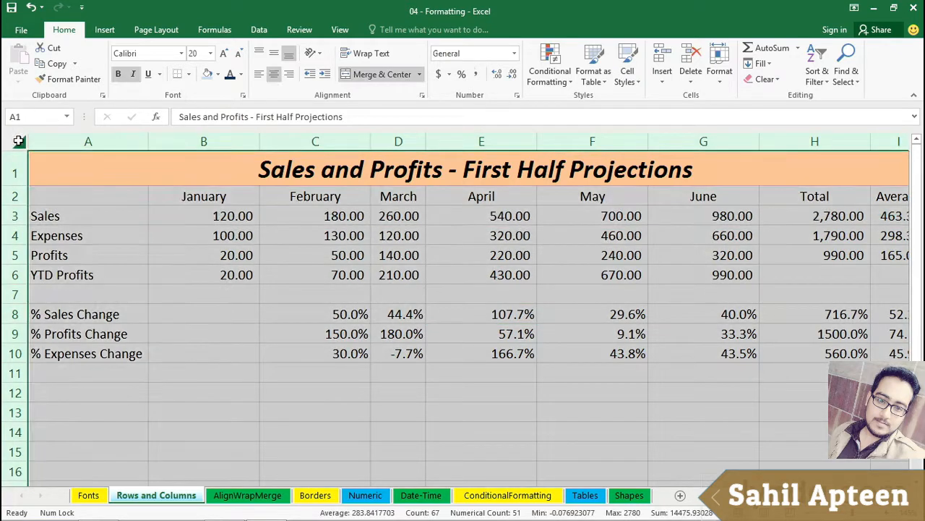
double_click(146, 141)
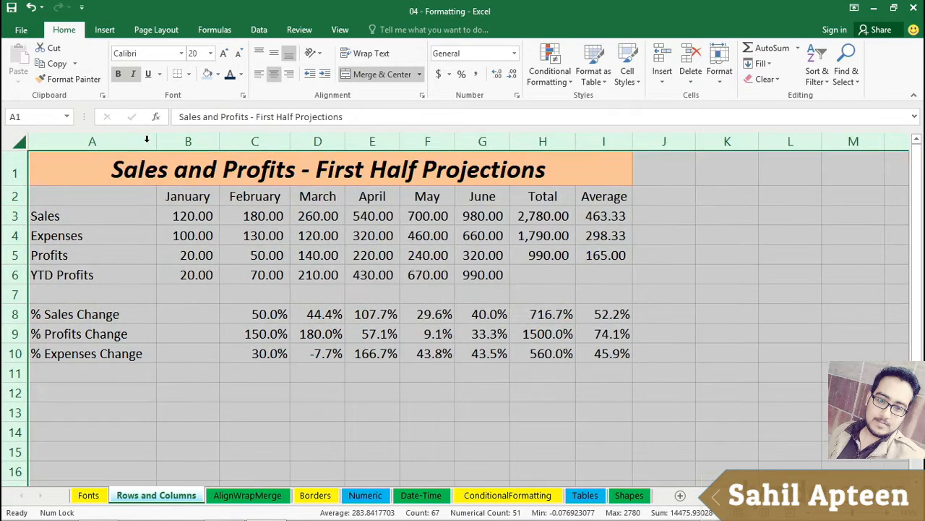
left_click(191, 338)
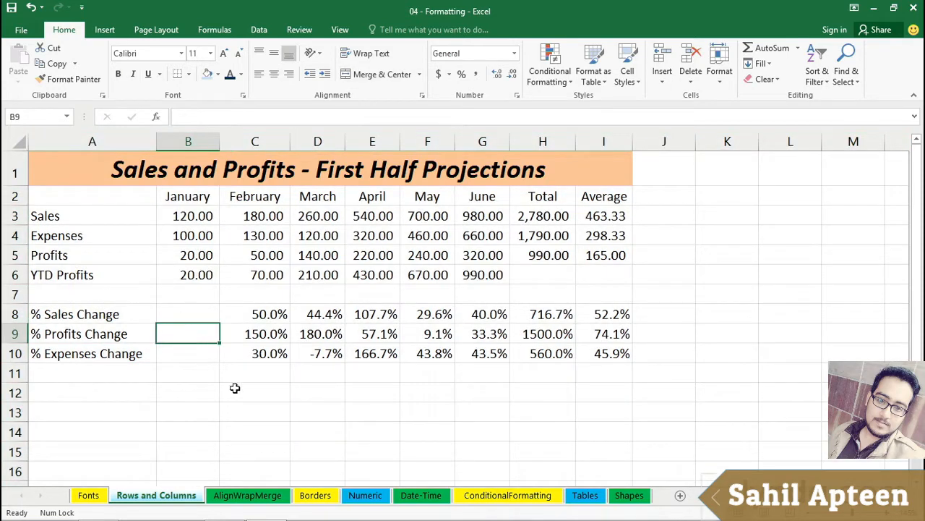
left_click(312, 393)
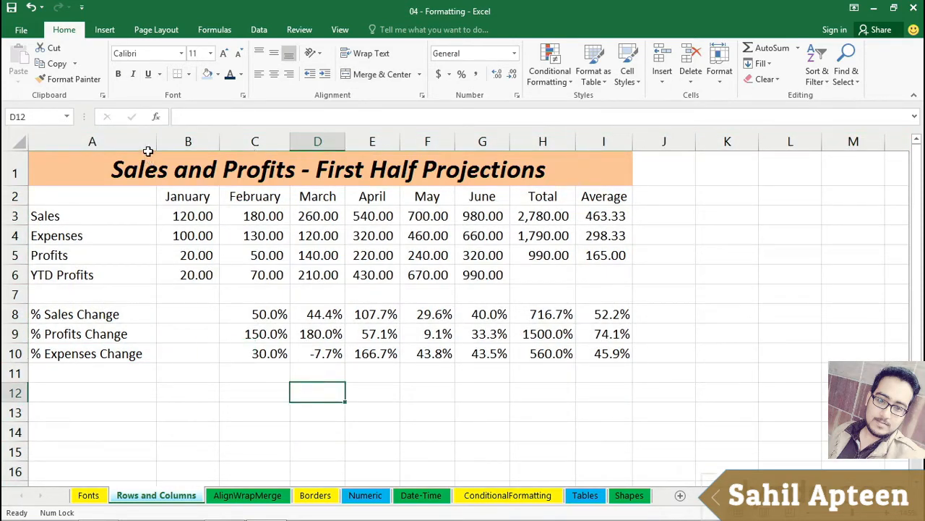
Resize columns unevenly: narrow column A and the June column G, and widen the April column E and the Total column H
left_click_drag(150, 143, 97, 142)
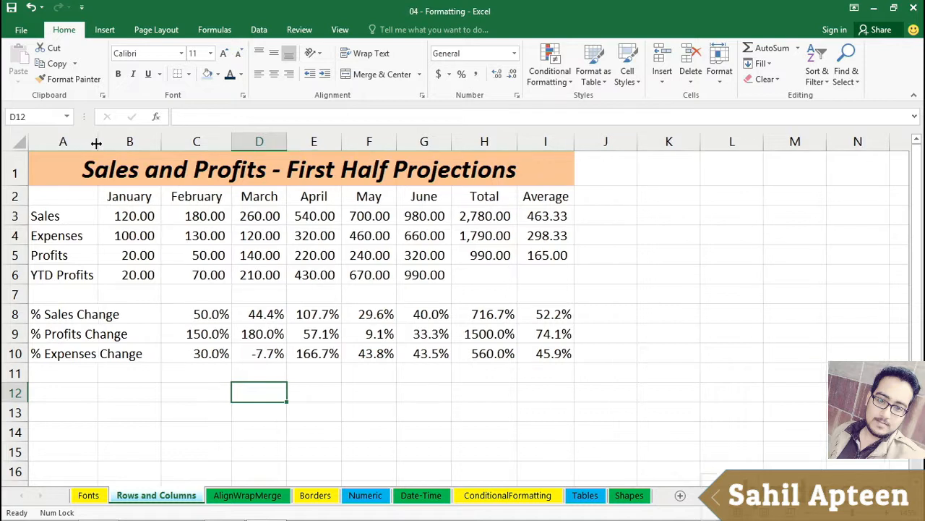
left_click_drag(342, 142, 386, 142)
left_click(538, 142)
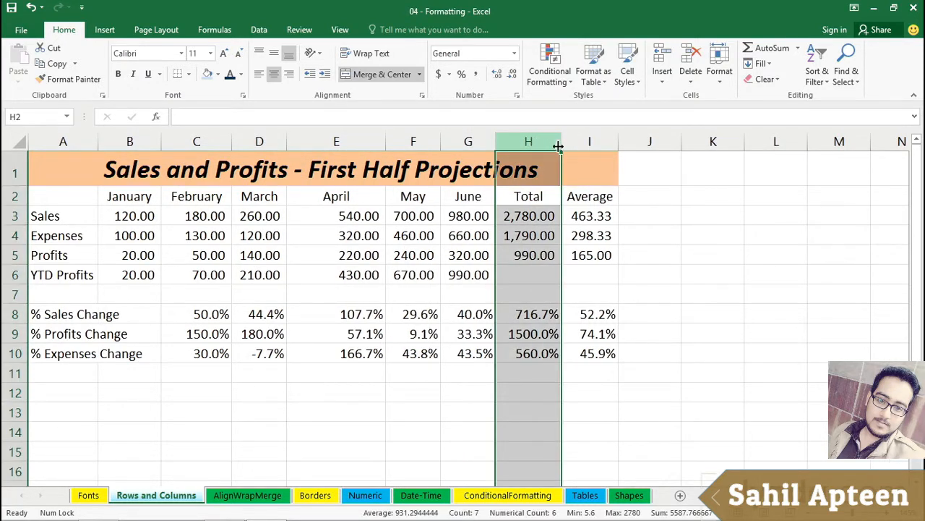
left_click_drag(559, 147, 701, 152)
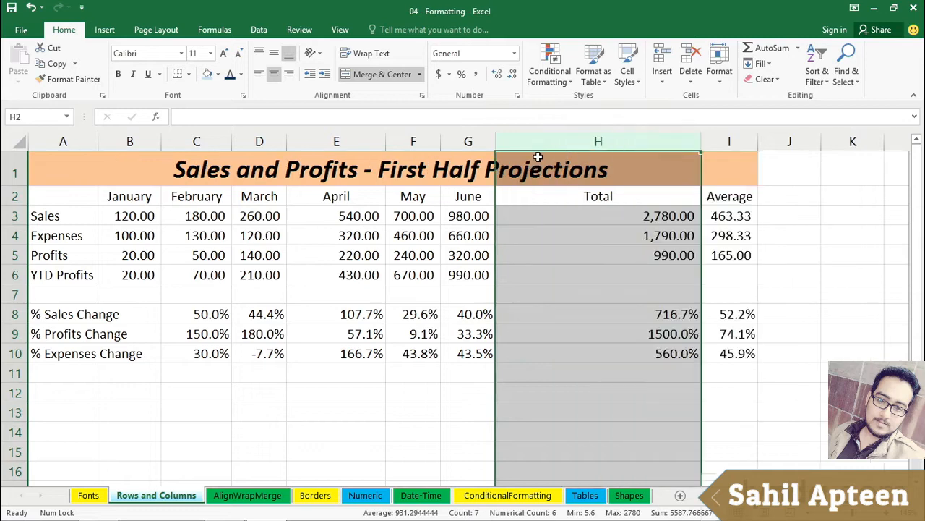
left_click(483, 141)
left_click_drag(495, 141, 469, 141)
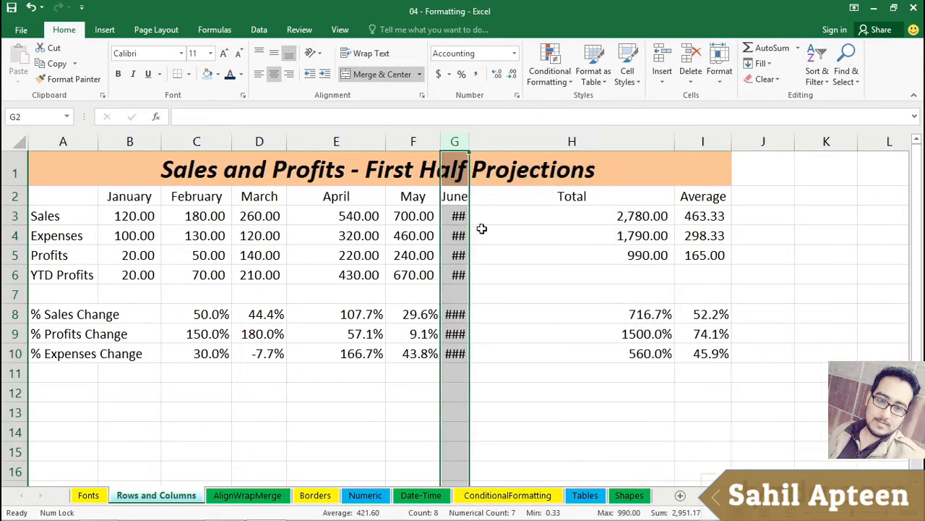
left_click(564, 415)
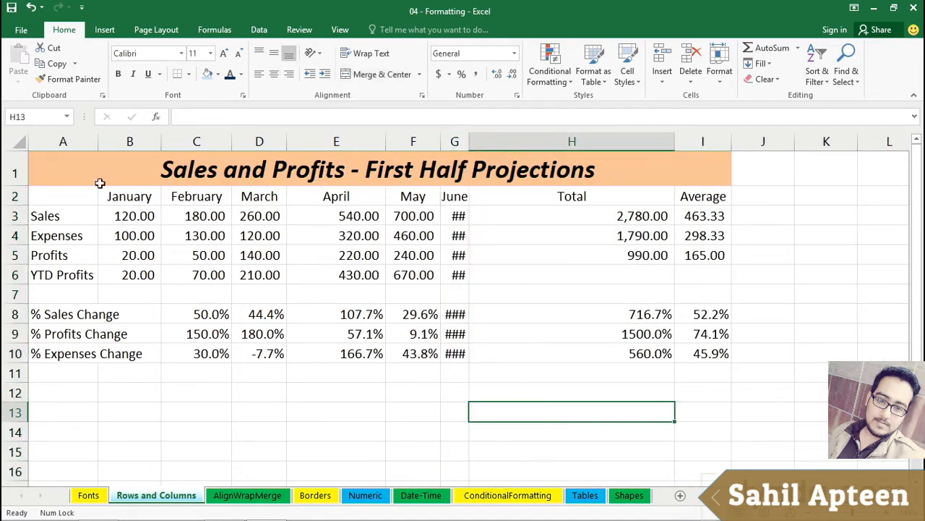
AutoFit every column of the whole sheet again to even out the mismatched widths
left_click(16, 141)
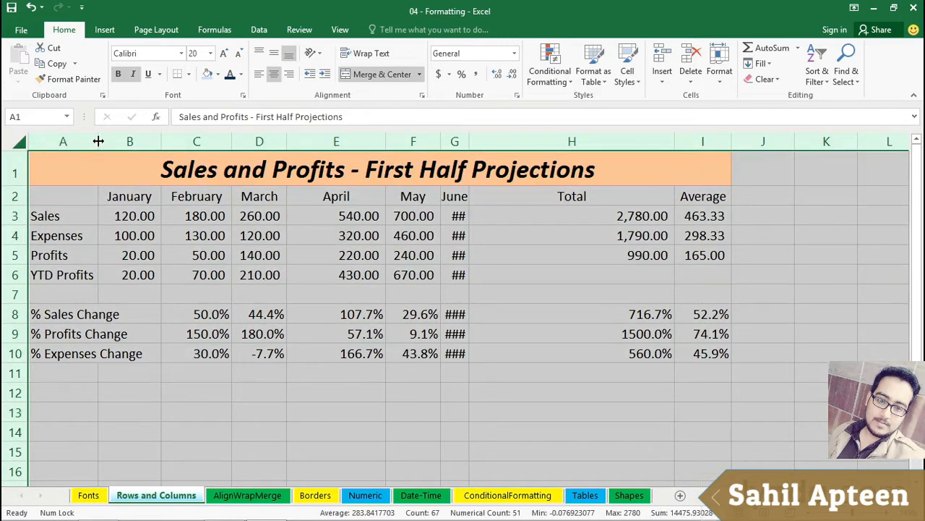
double_click(98, 141)
left_click(269, 421)
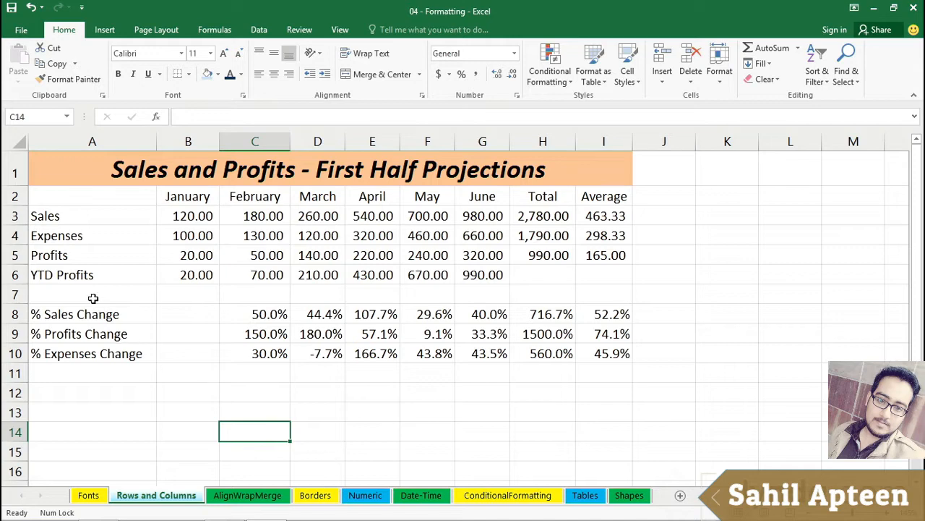
Increase the height of rows 3 to 6 equally to about double, and middle-align the cells A3:I6 vertically
left_click_drag(13, 215, 12, 275)
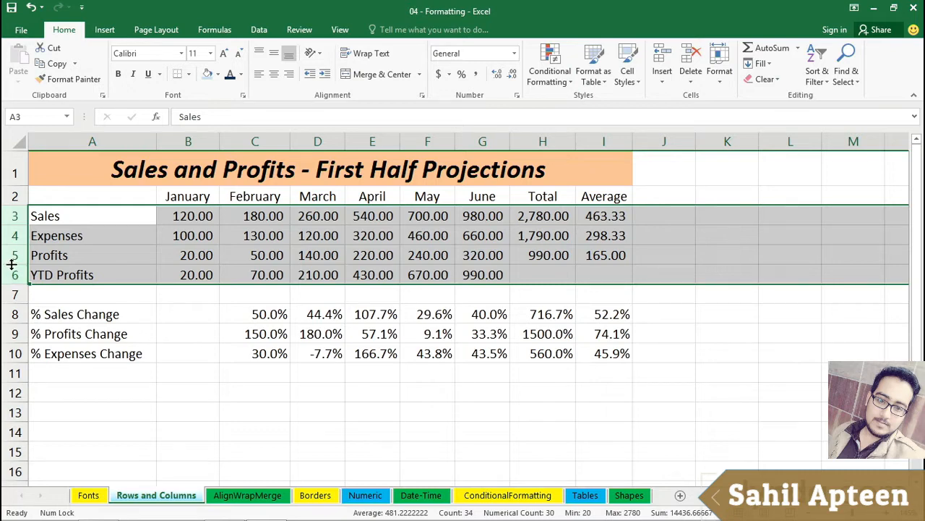
left_click_drag(12, 265, 11, 305)
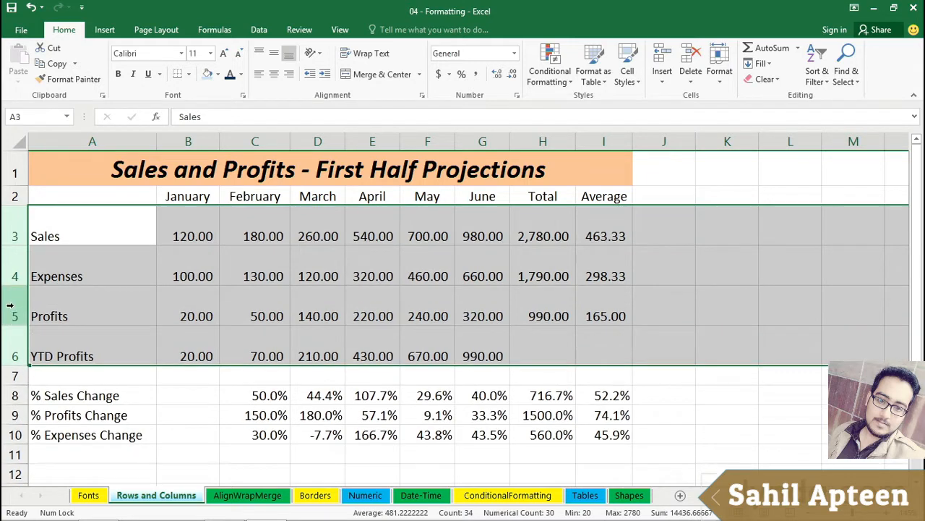
left_click_drag(99, 229, 602, 358)
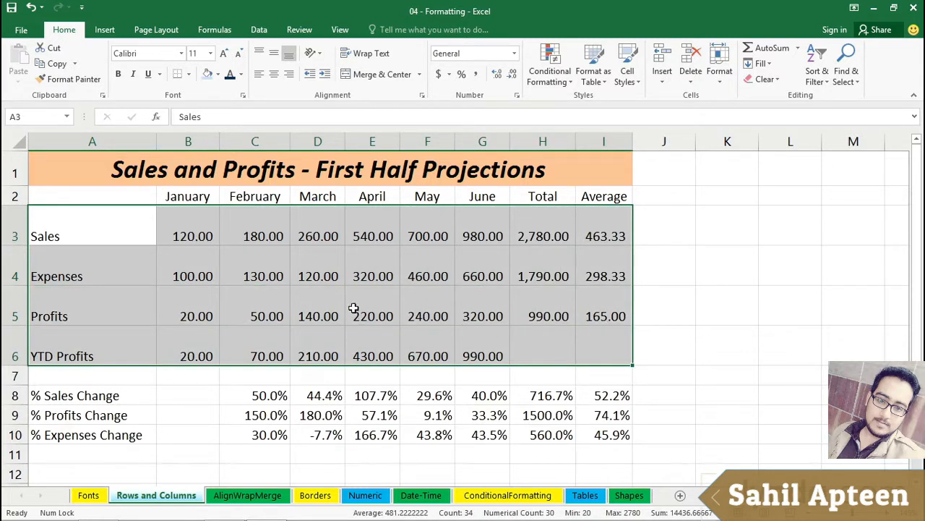
left_click(275, 58)
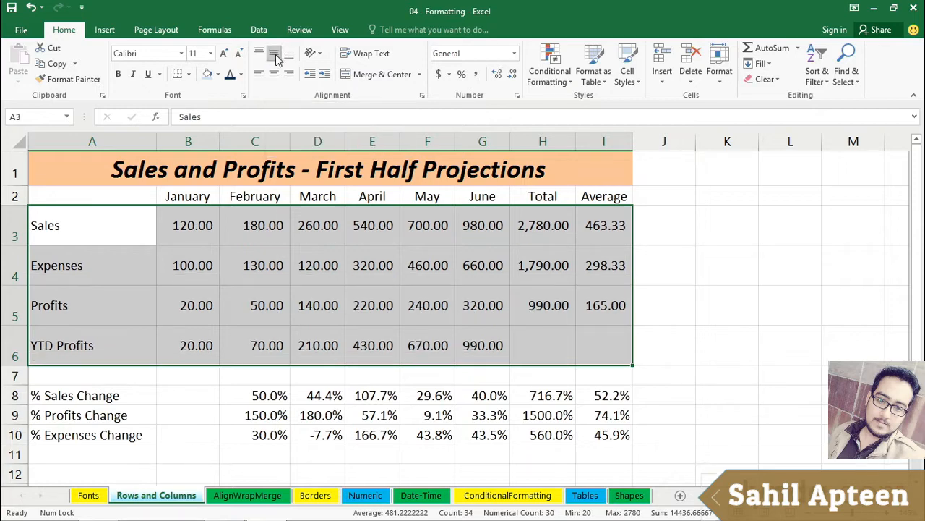
left_click(351, 265)
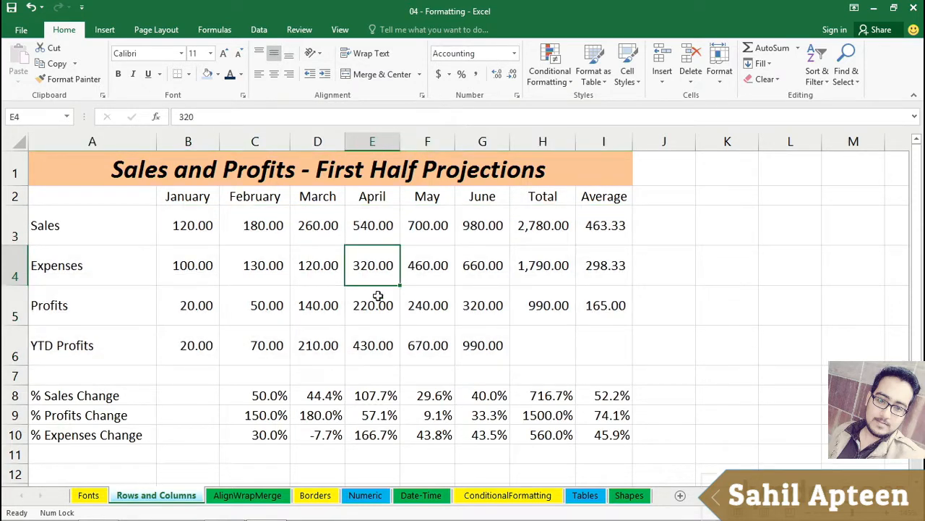
left_click(427, 309)
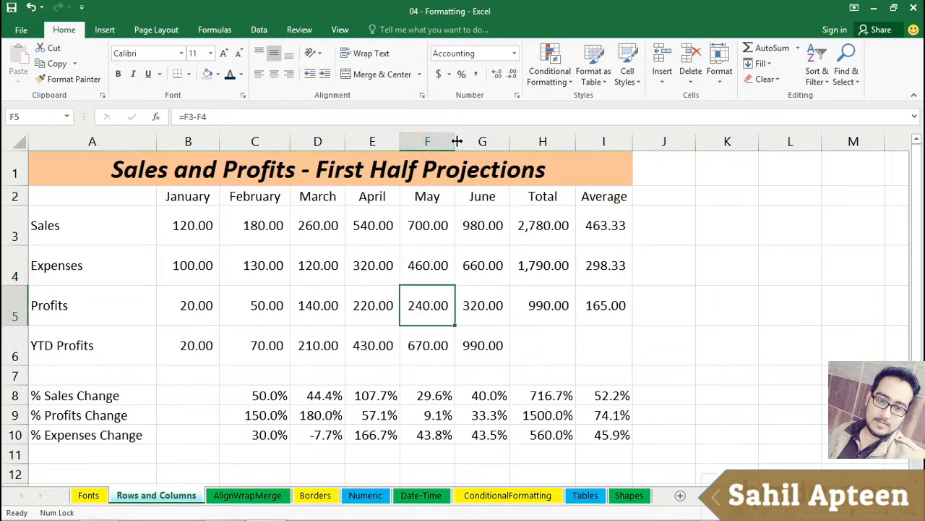
Narrow the May column F below the width of its values, and AutoFit it
left_click_drag(455, 141, 432, 143)
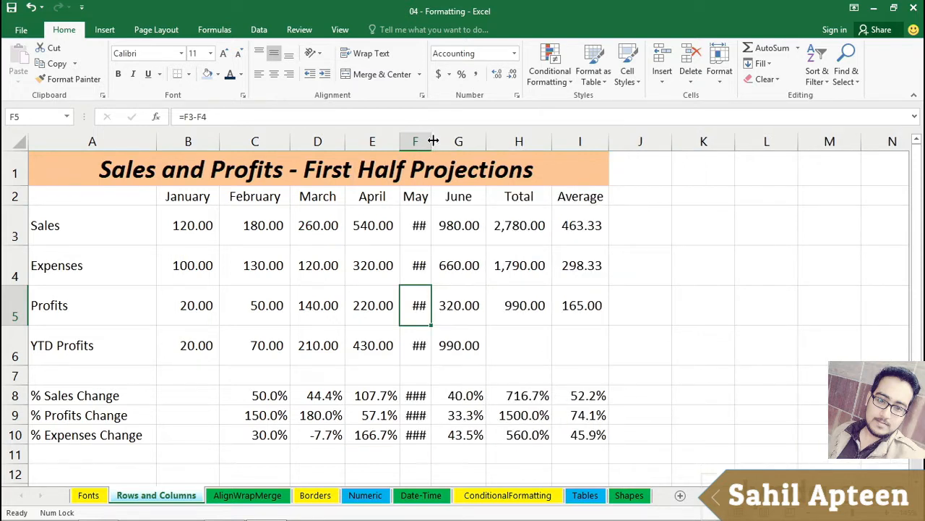
double_click(432, 142)
left_click(348, 229)
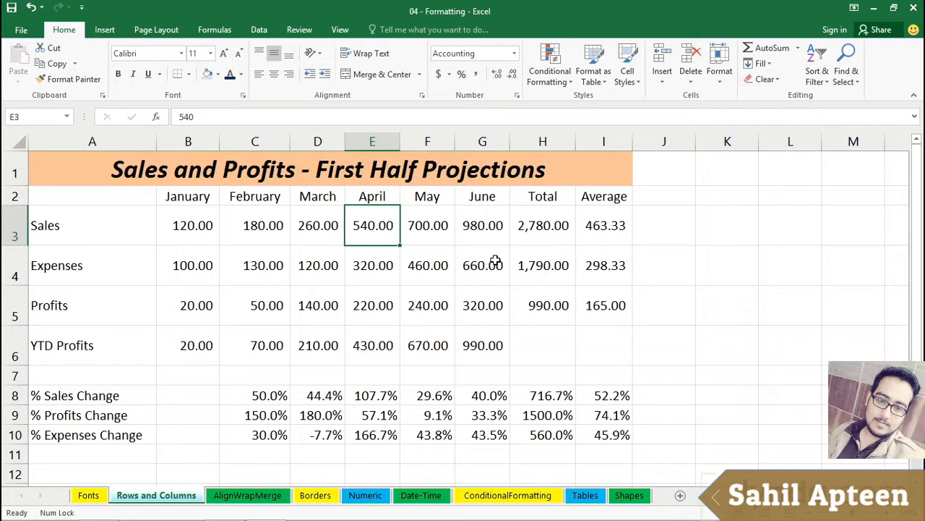
Enter the label "Balance of Payments" in cell A13 below the percentage change rows
scroll(507, 265, "down", 2)
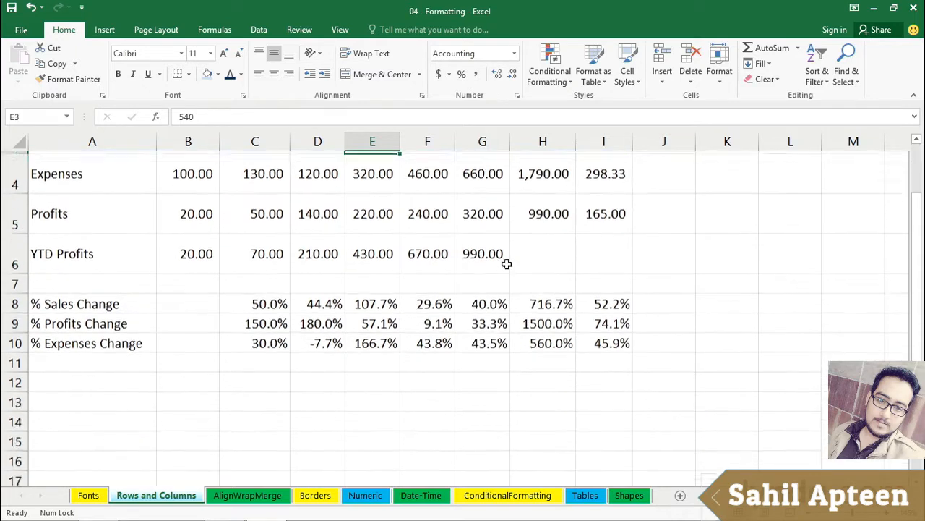
left_click(94, 283)
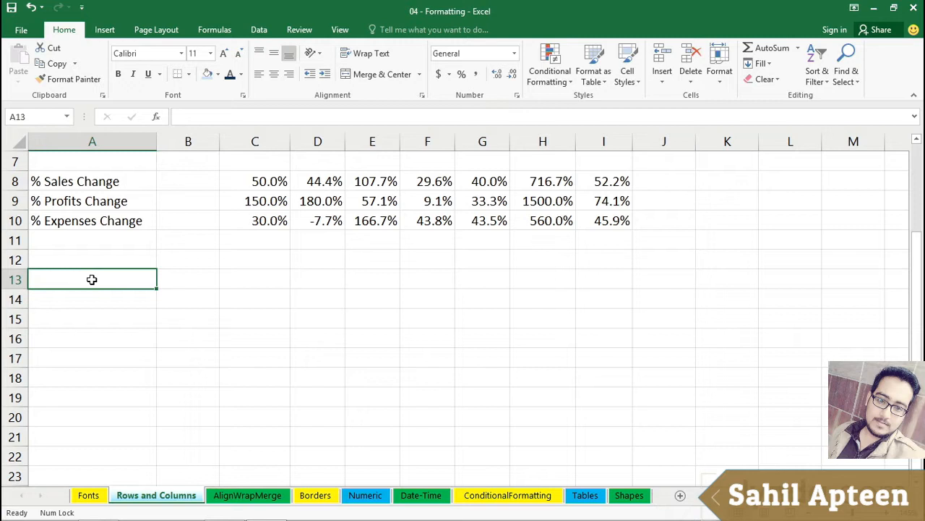
type("Balan")
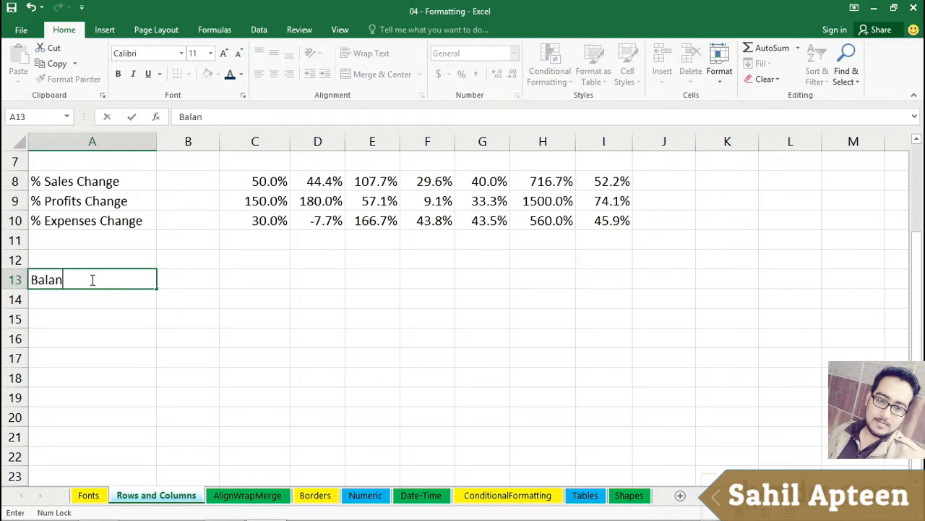
type("ce of Payments")
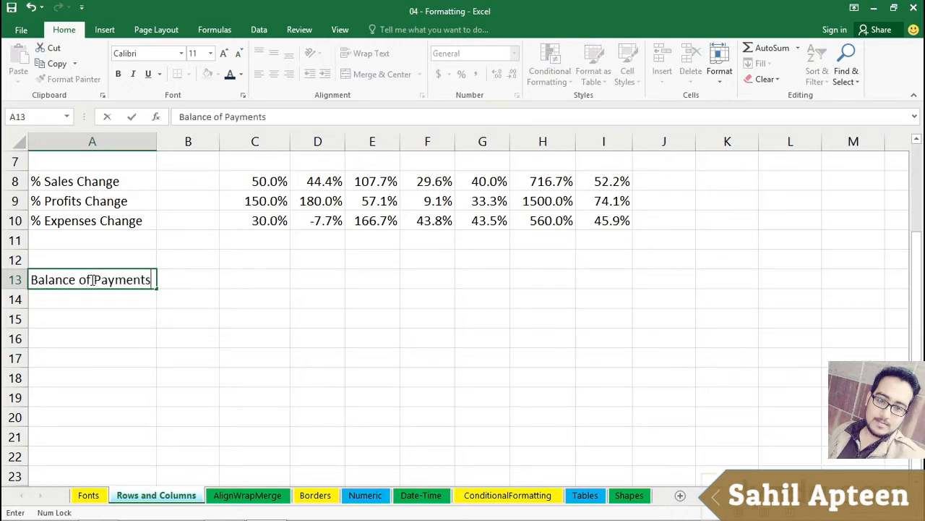
key("Return")
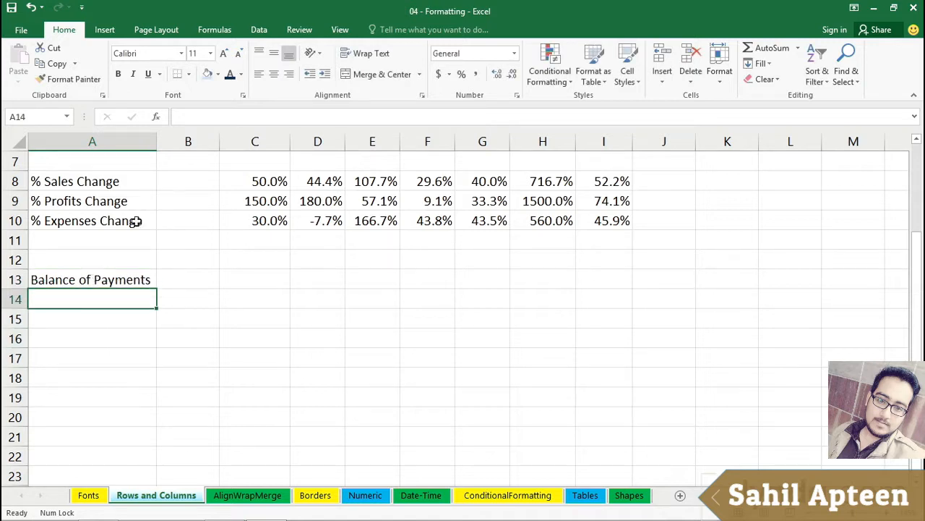
Narrow column A so its labels spill into column B, and AutoFit it to its longest entry
left_click_drag(156, 145, 109, 144)
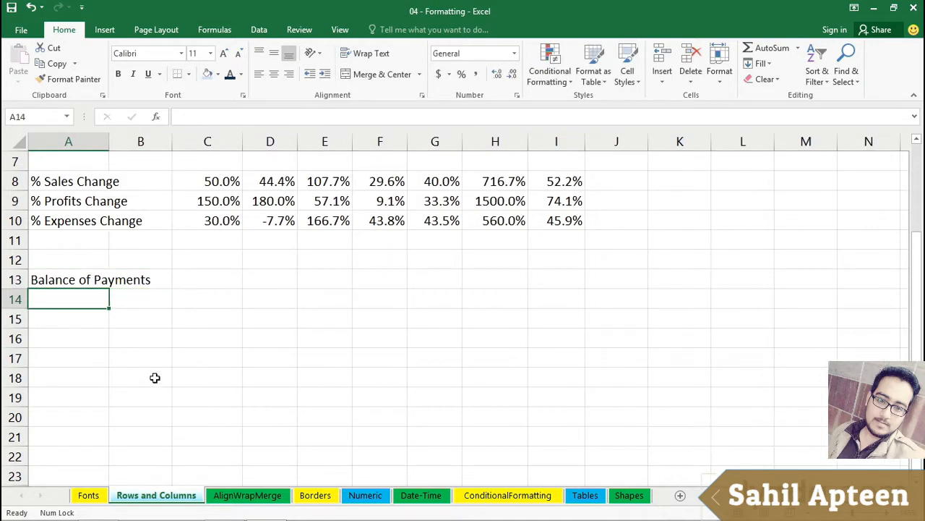
left_click(131, 279)
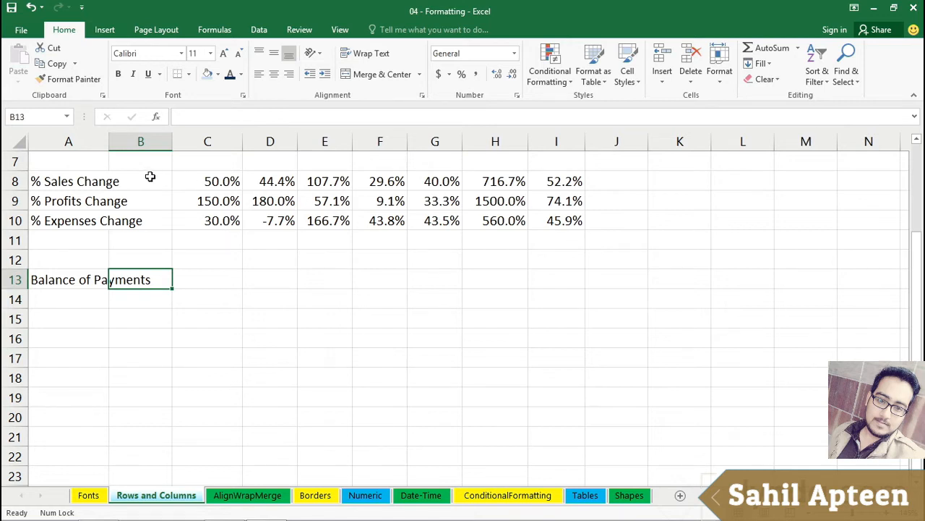
left_click(247, 360)
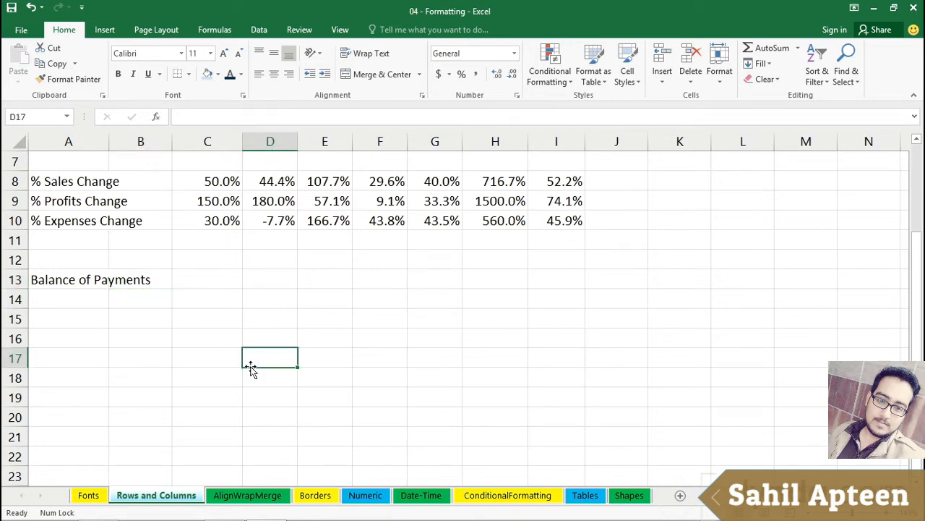
double_click(110, 143)
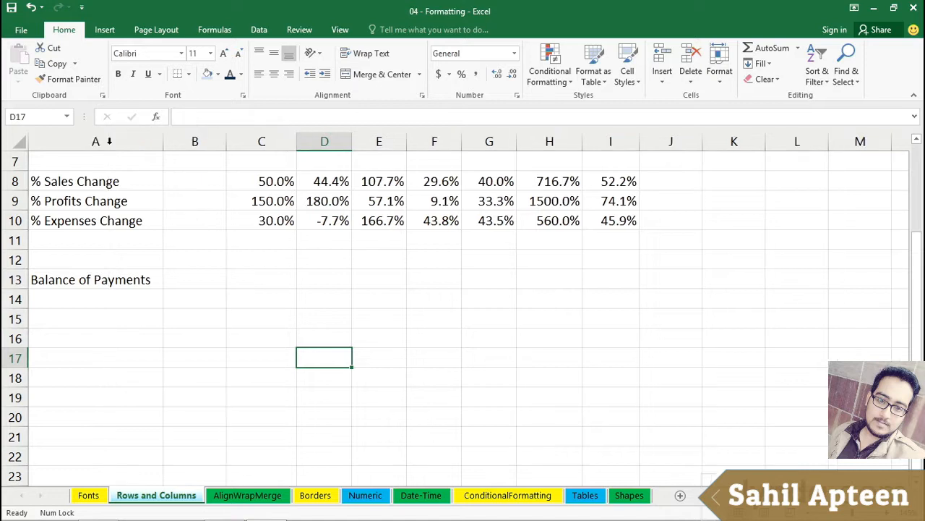
Delete the label in A13 and AutoFit column A to the remaining entries
left_click(126, 277)
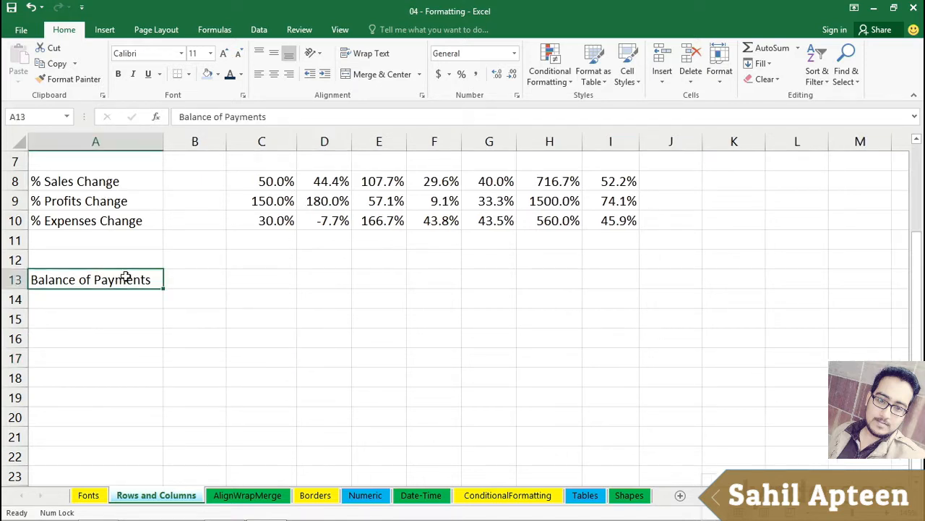
key("Delete")
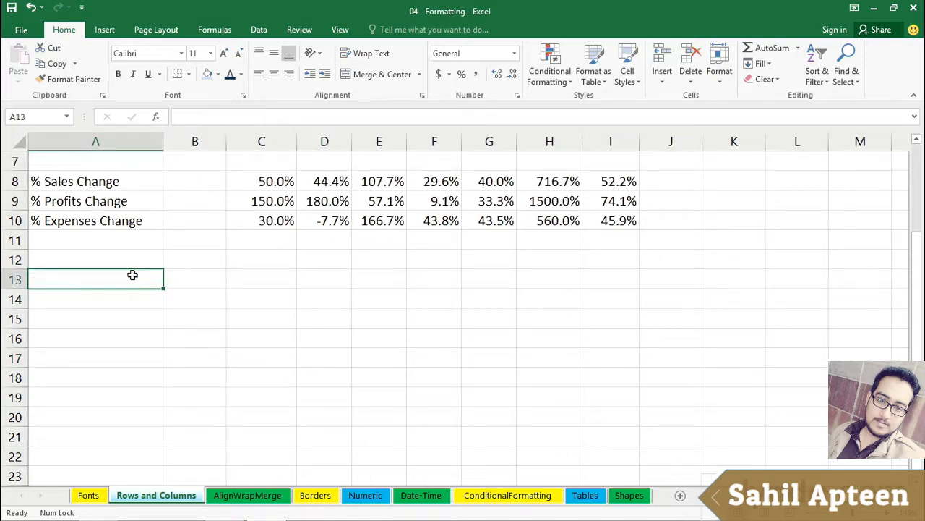
left_click_drag(164, 143, 164, 143)
double_click(164, 143)
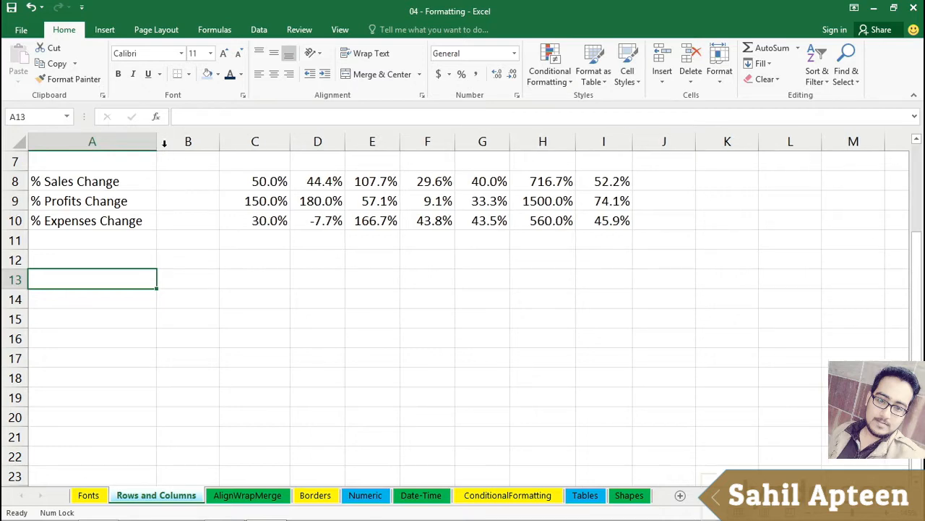
Unmerge the title cell spanning A1:I1 above the sales and profits table
scroll(342, 345, "up", 2)
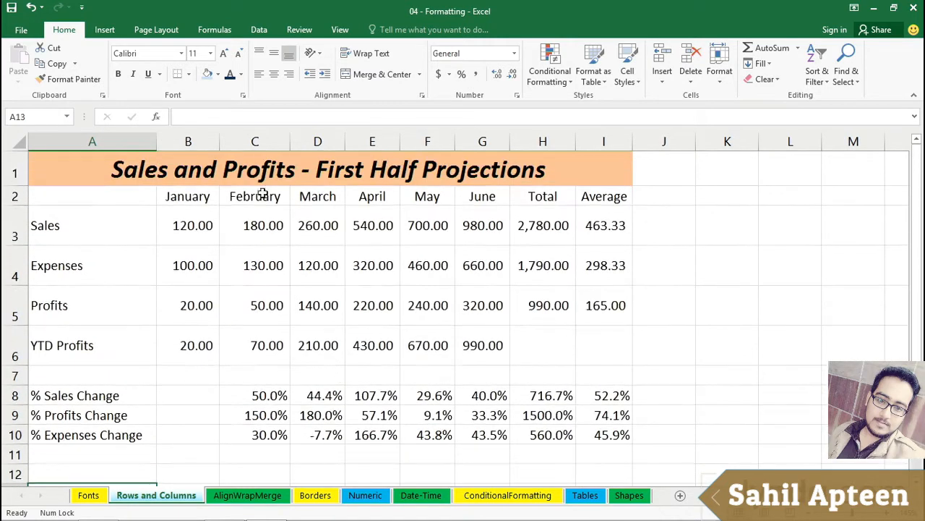
left_click(86, 166)
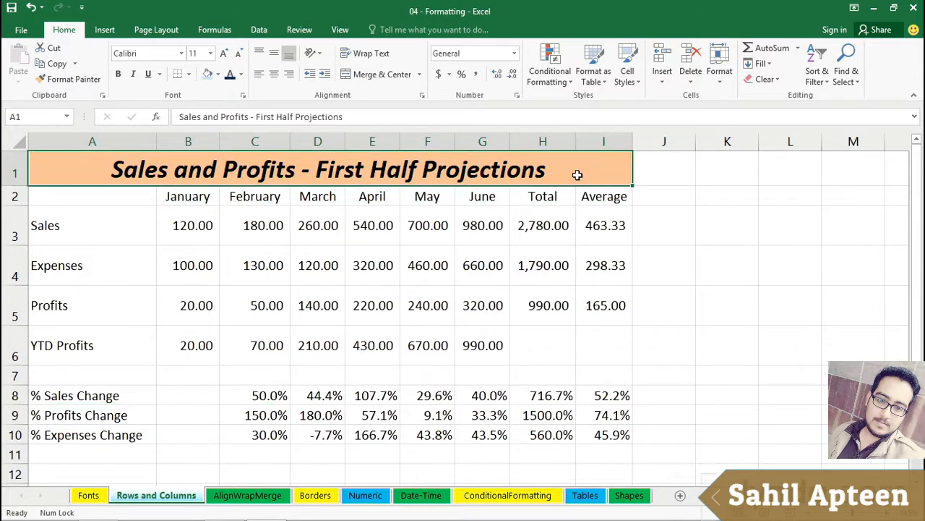
left_click(514, 321)
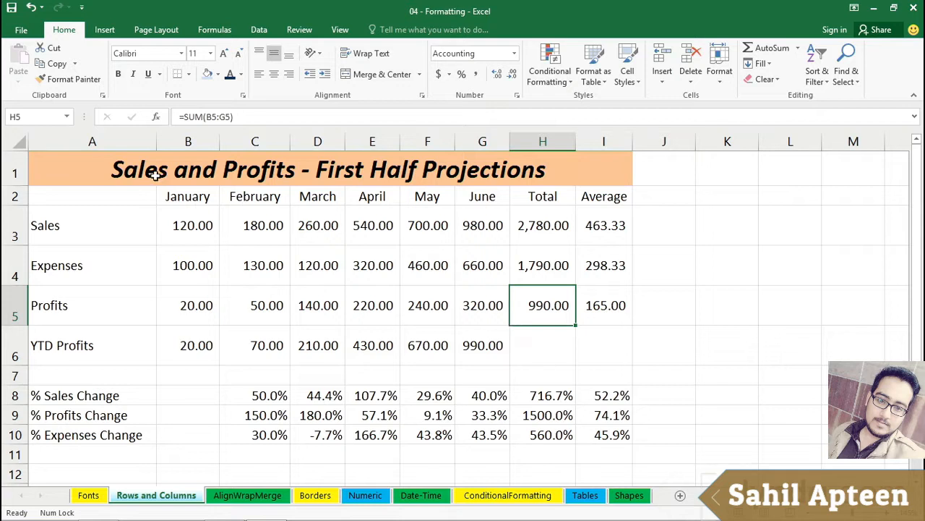
left_click(120, 172)
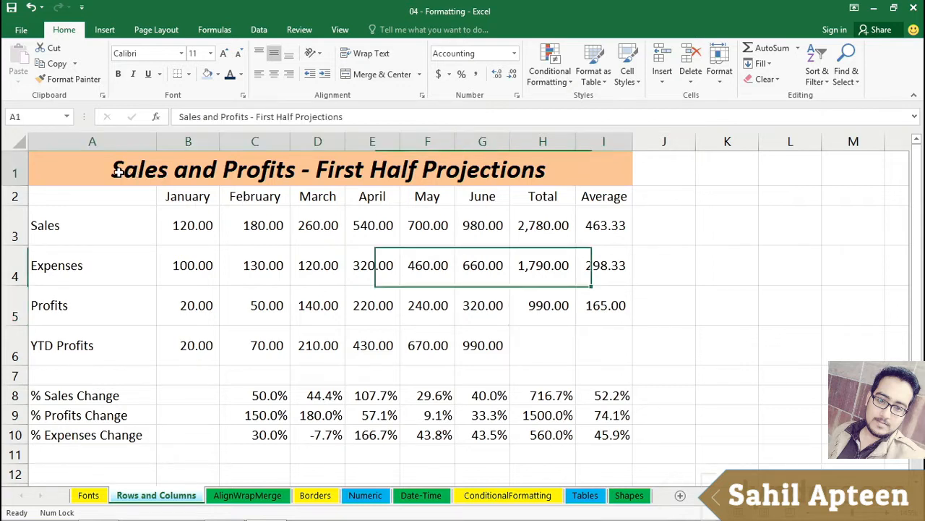
left_click(419, 74)
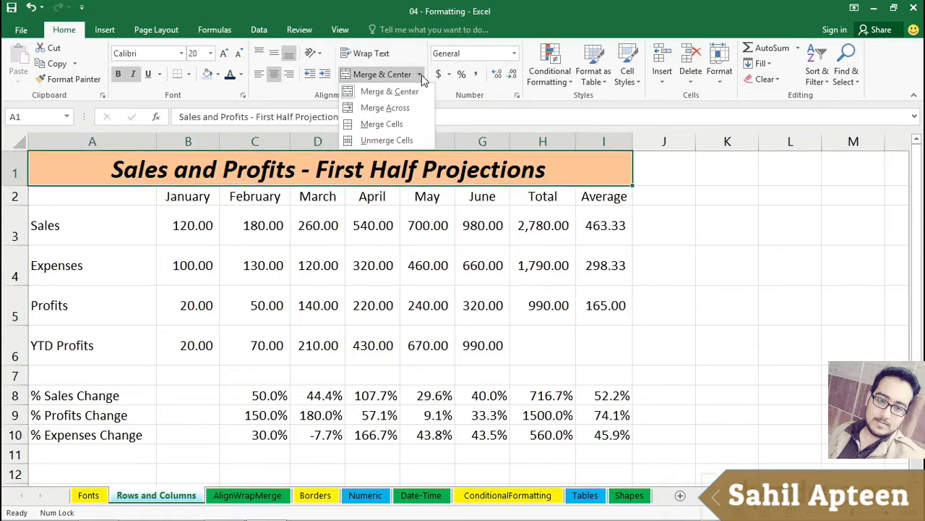
left_click(387, 141)
left_click(318, 305)
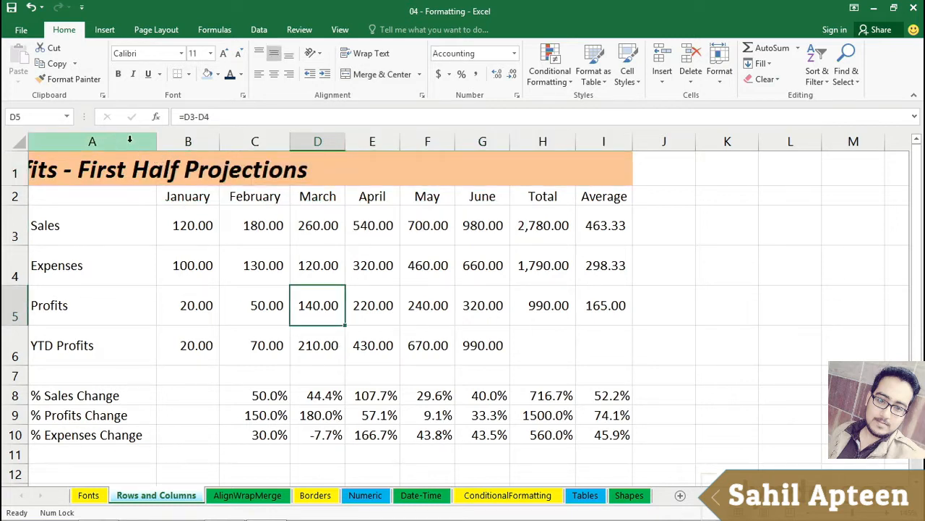
AutoFit column A to the unmerged title, and narrow it to about the width of the row labels
left_click(125, 260)
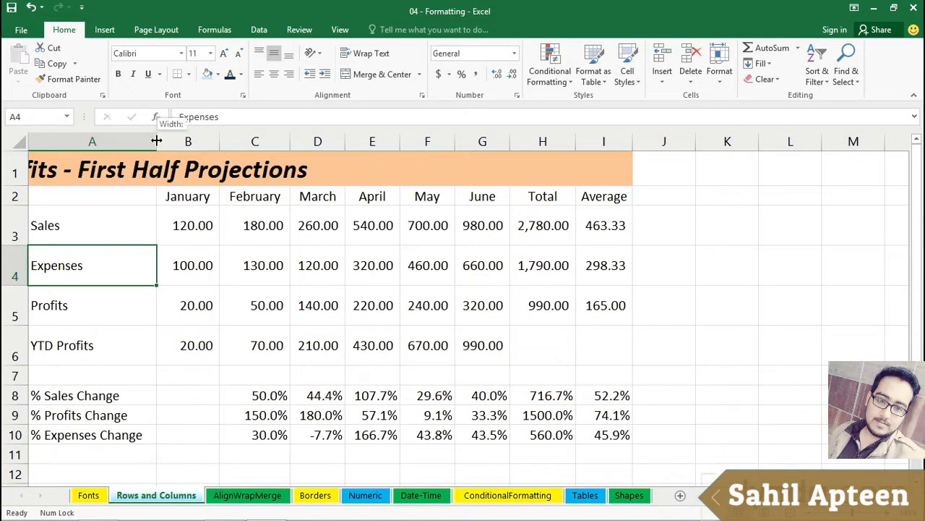
double_click(157, 140)
left_click(282, 337)
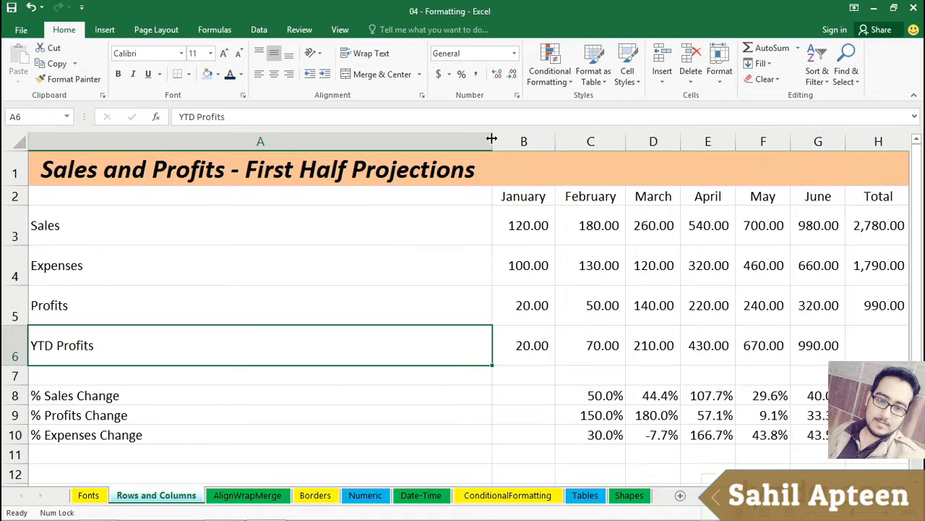
left_click_drag(492, 138, 569, 141)
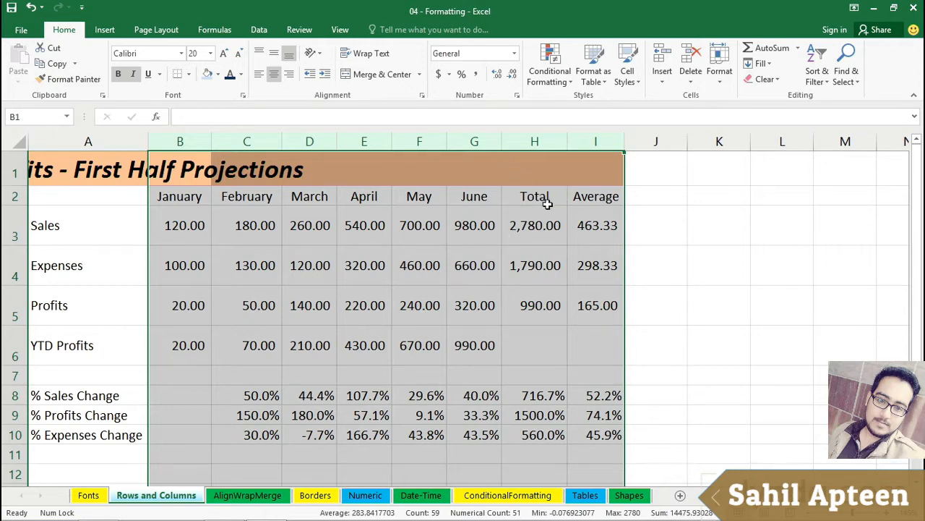
left_click(533, 226)
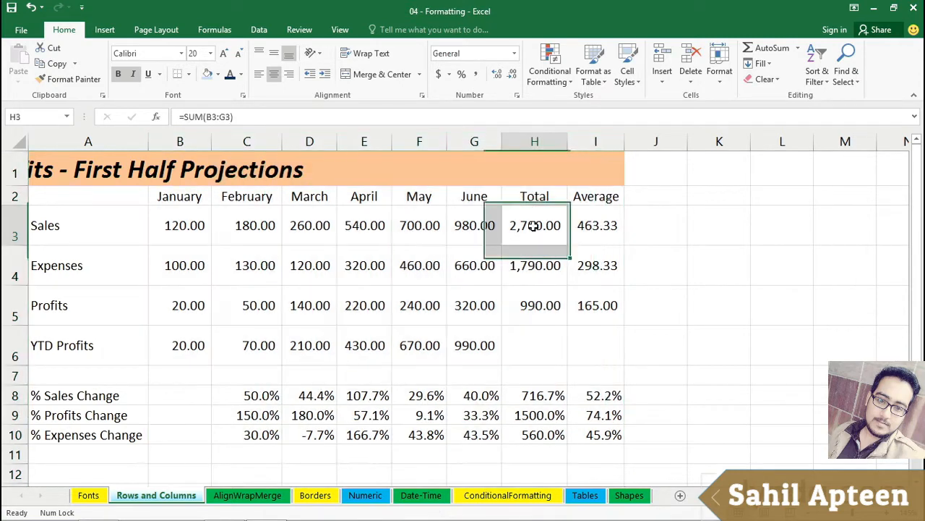
left_click(480, 220)
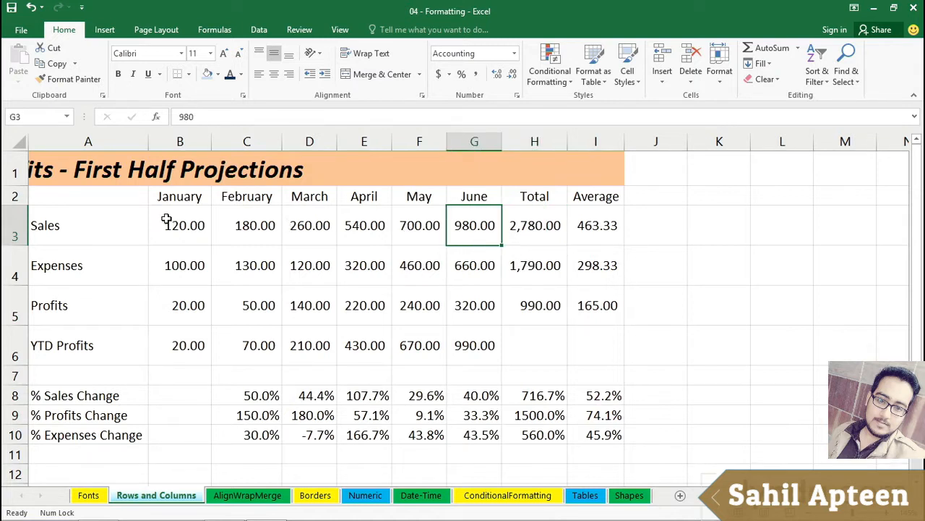
left_click_drag(166, 219, 419, 221)
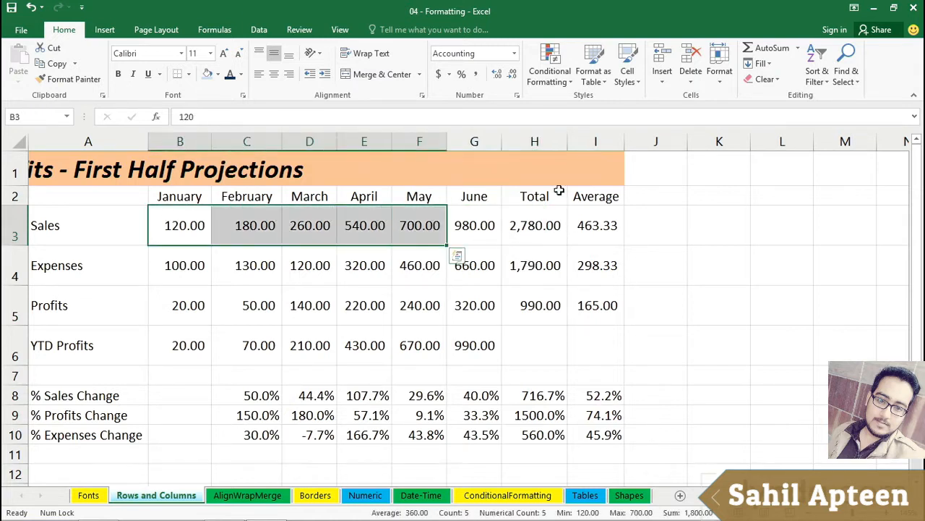
left_click(535, 141)
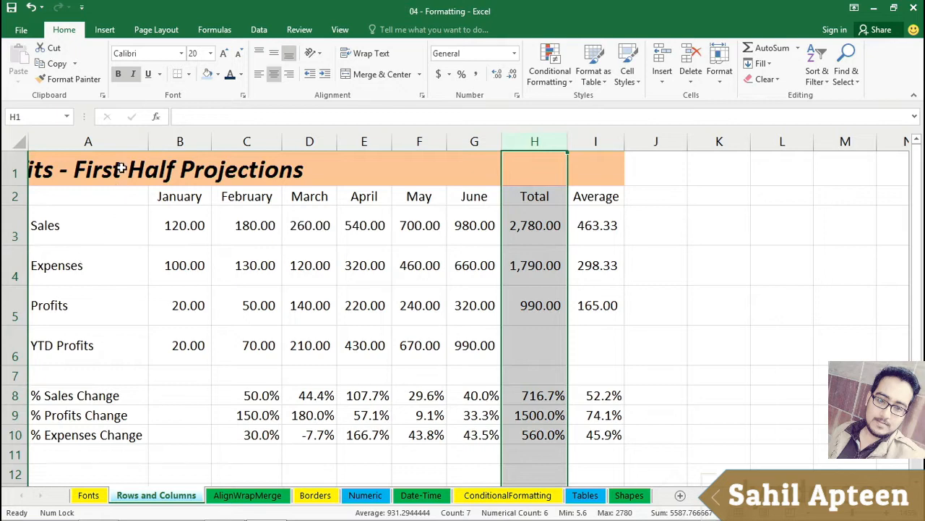
Select the entire sheet and AutoFit all row heights to their contents
left_click(16, 141)
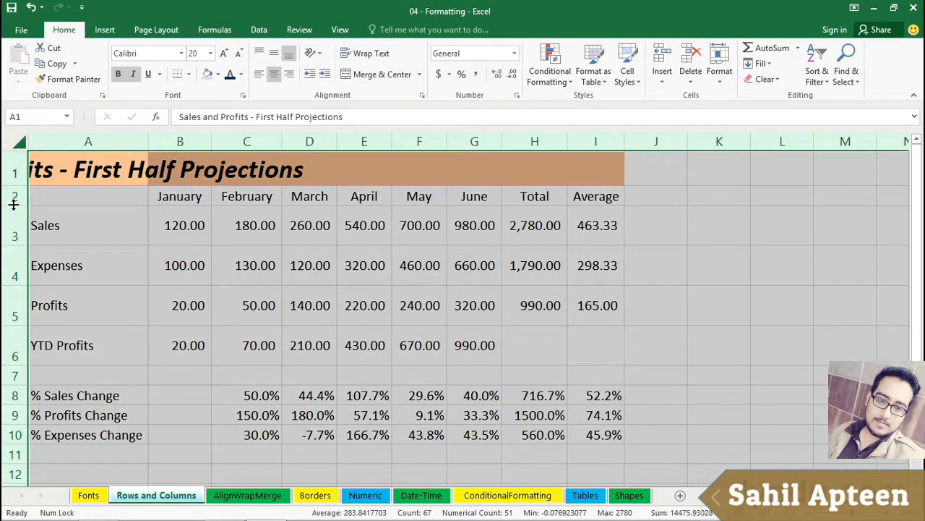
left_click_drag(14, 204, 13, 205)
left_click(127, 259)
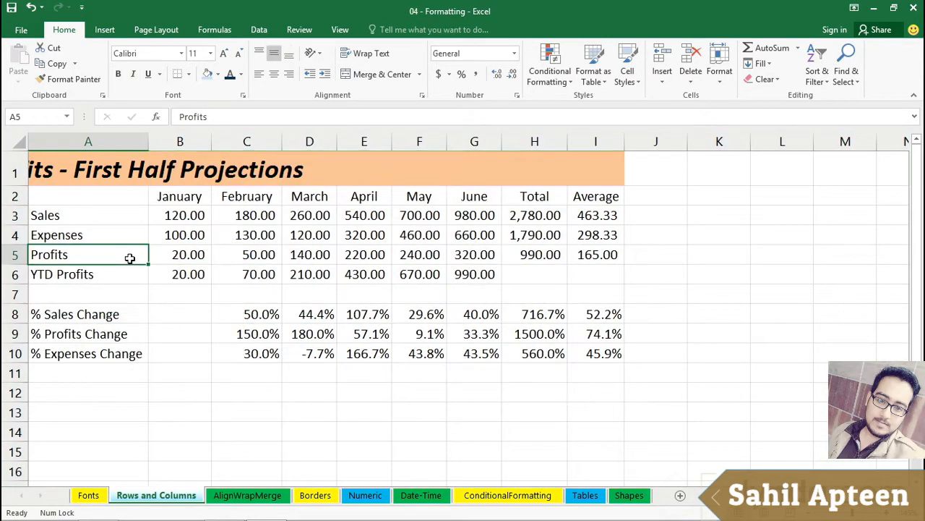
Narrow the May column F below the width of its values
left_click(419, 277)
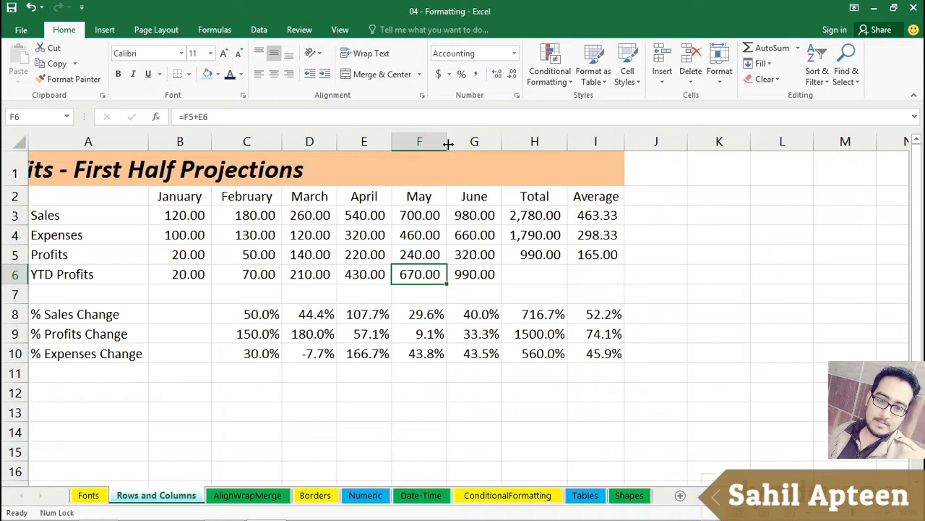
left_click_drag(447, 142, 432, 146)
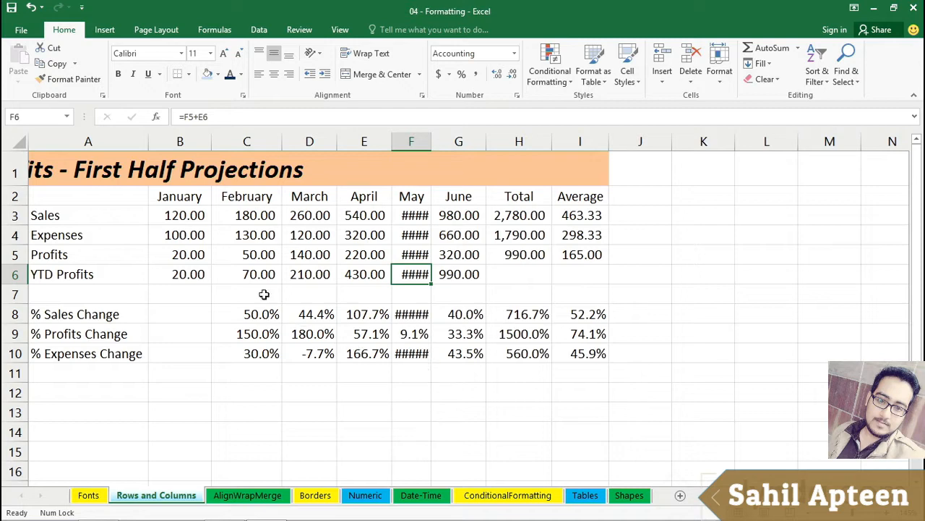
left_click(291, 212)
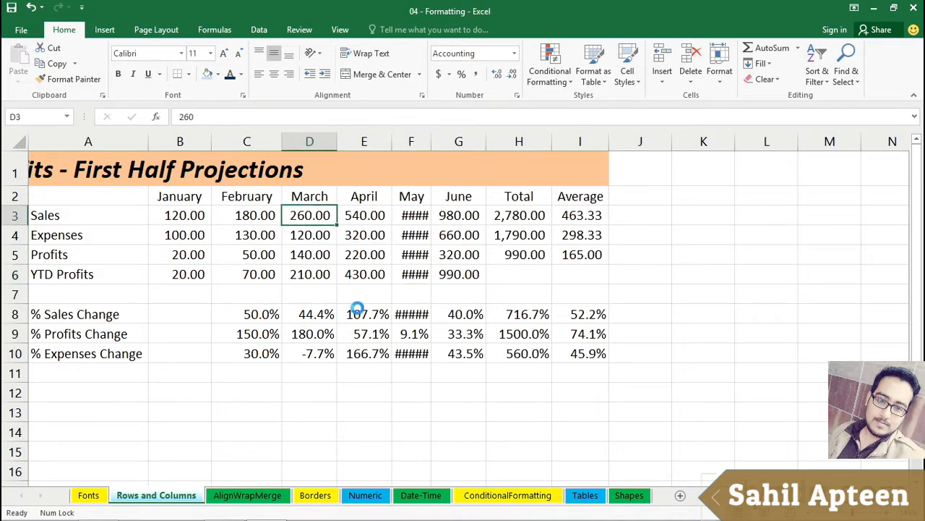
Zoom the sheet in and out to examine how the narrow columns display their values at different zoom levels
scroll(356, 307, "up", 2)
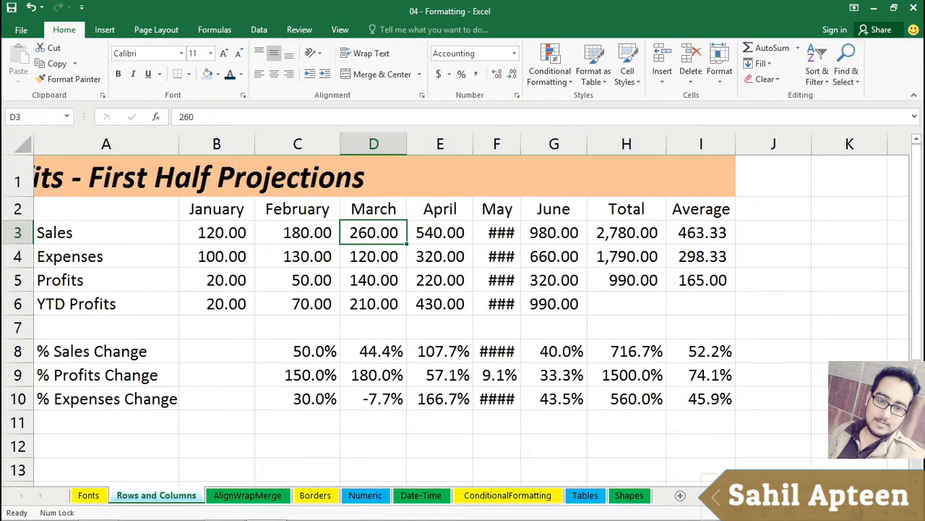
scroll(463, 309, "up", 1)
scroll(462, 309, "down", 2)
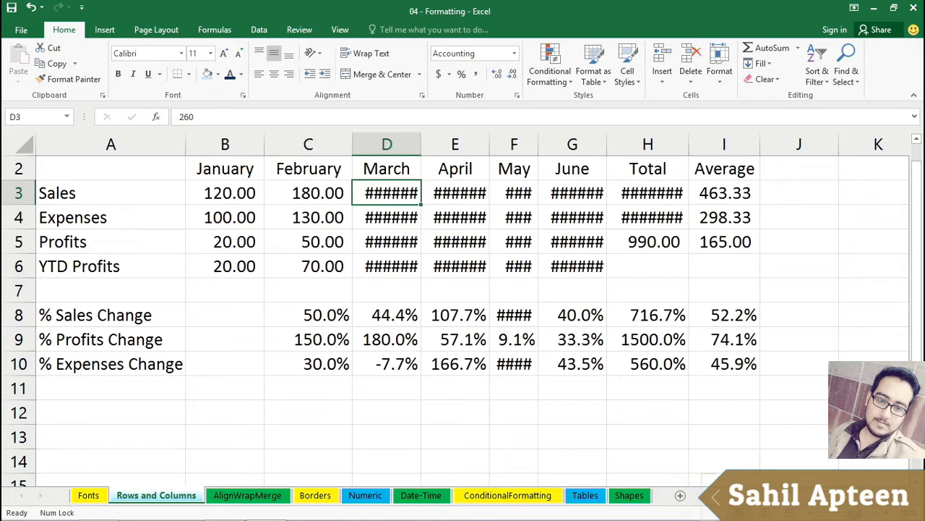
scroll(462, 308, "down", 1)
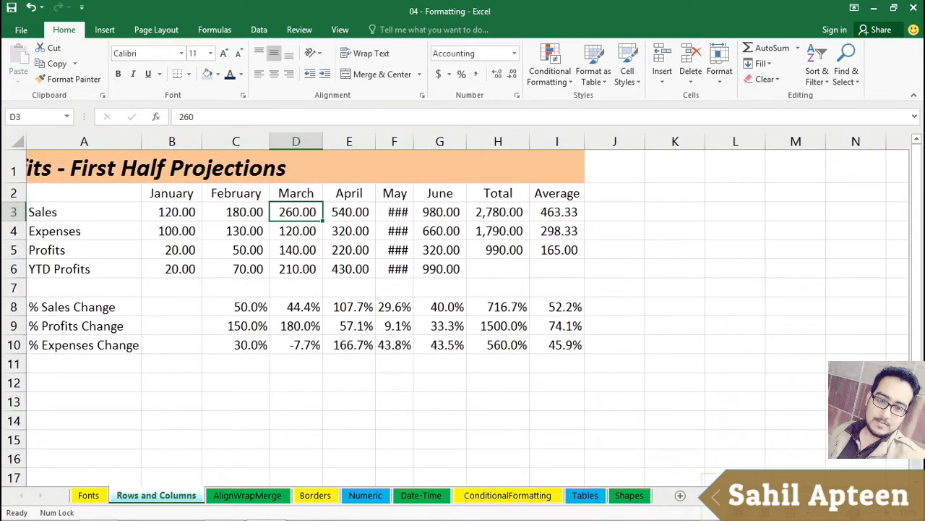
scroll(463, 309, "up", 2)
scroll(463, 309, "up", 2)
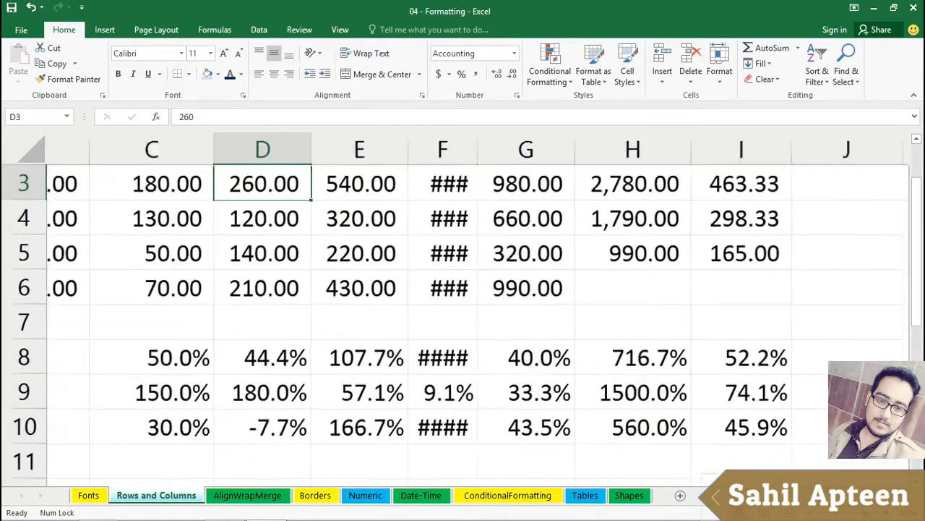
scroll(463, 308, "down", 3)
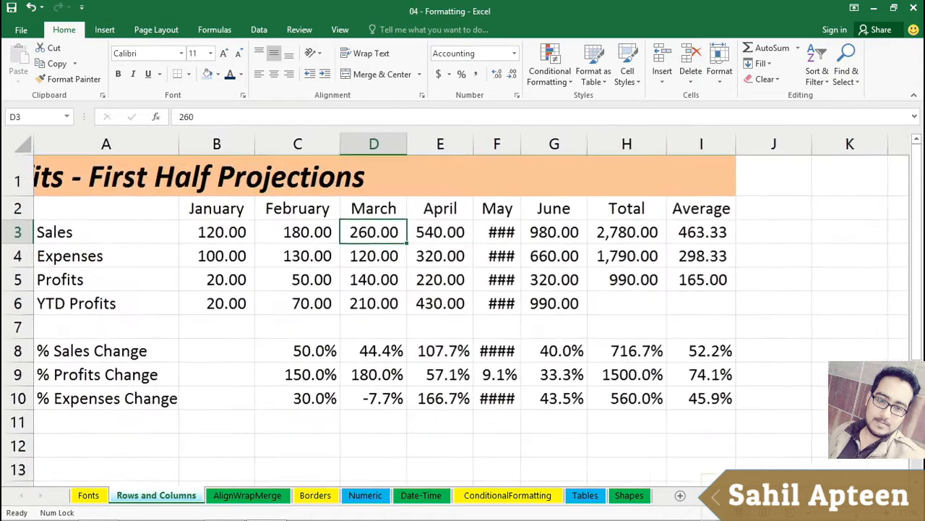
left_click(773, 330)
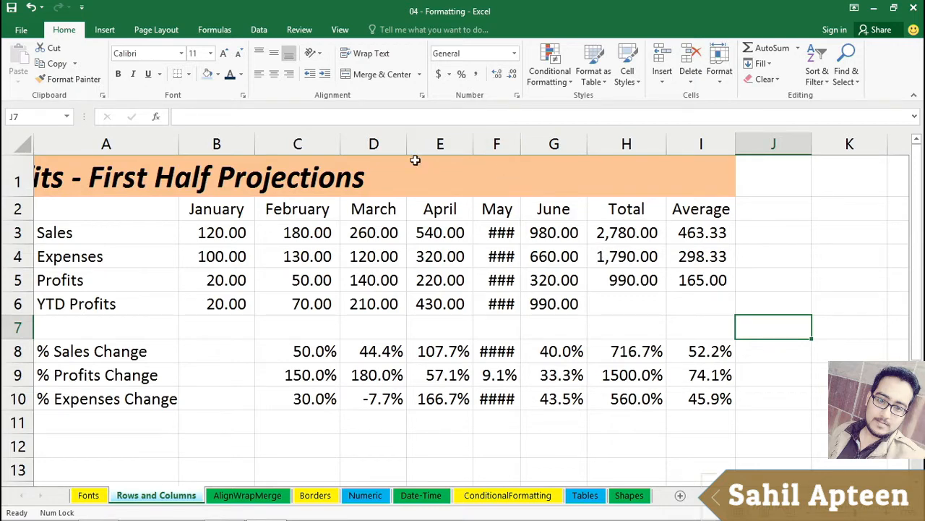
AutoFit columns B through I, January to Average, together
left_click_drag(217, 145, 702, 145)
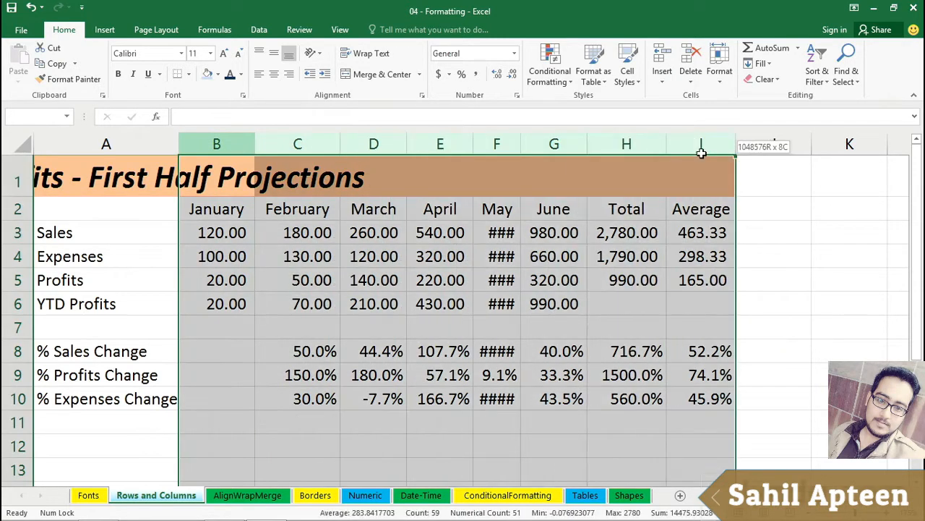
double_click(521, 142)
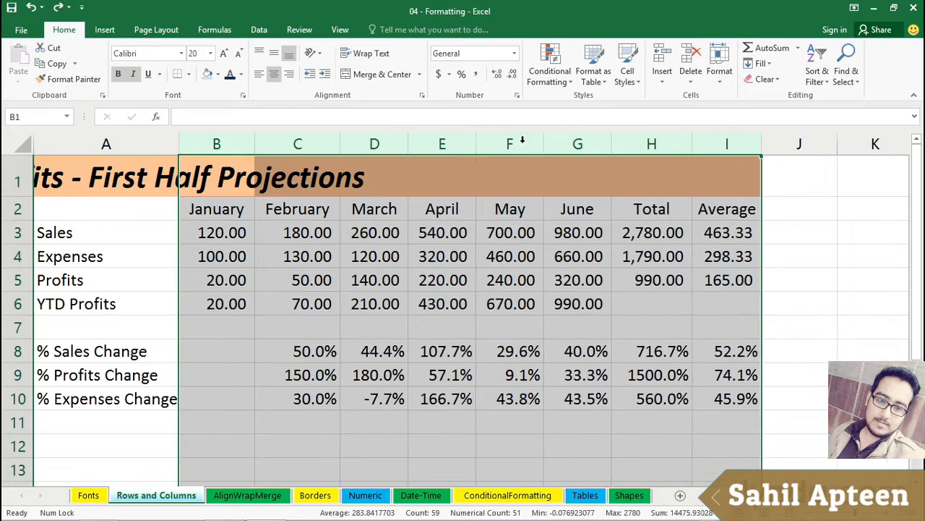
left_click(662, 285)
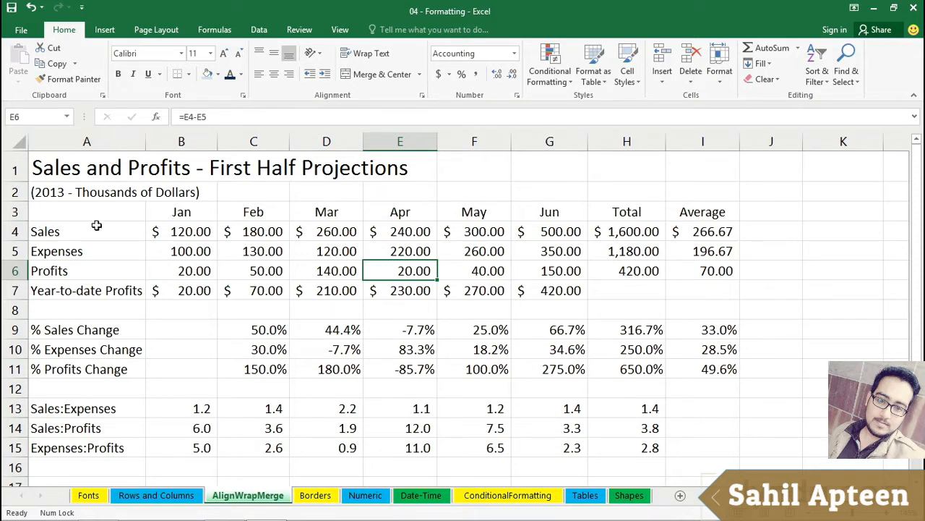
Try right and centre alignment on the row labels A4:A15 of the AlignWrapMerge sheet, and left-align them
left_click_drag(94, 229, 88, 444)
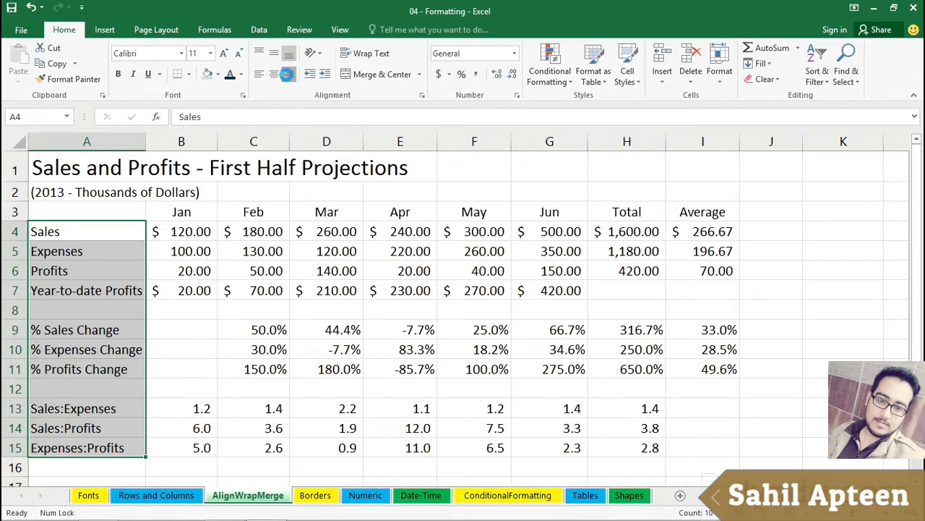
left_click(289, 75)
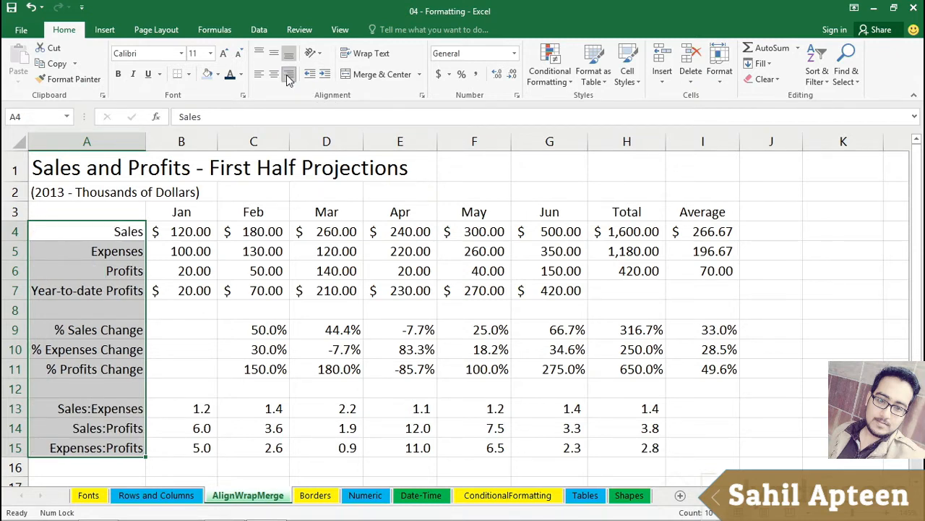
left_click(288, 75)
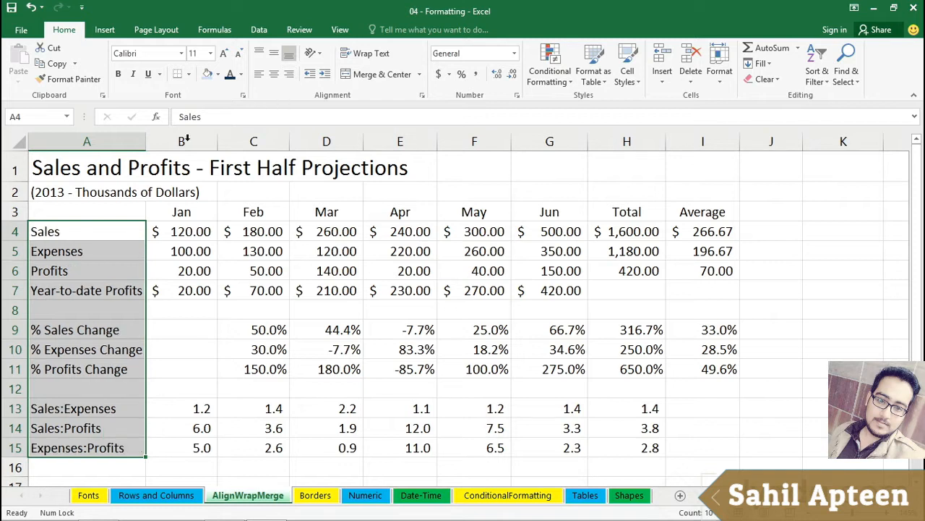
left_click(274, 75)
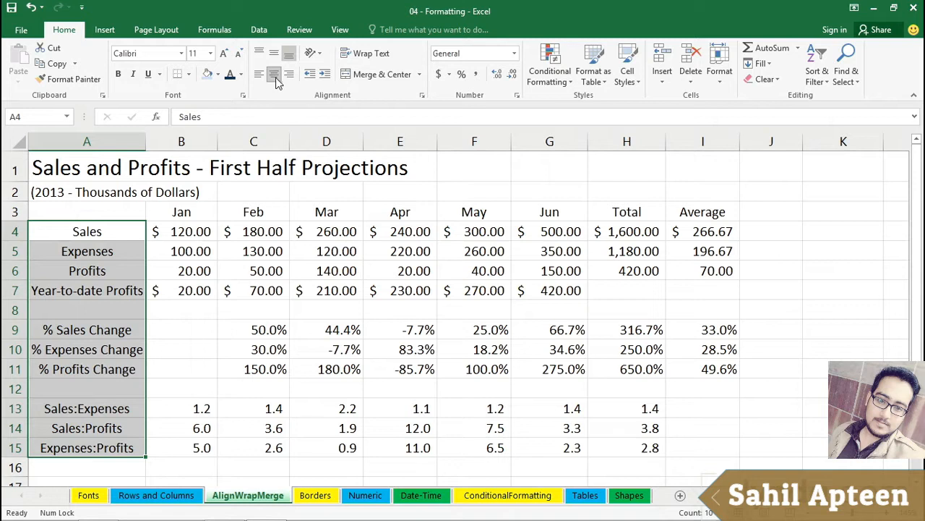
left_click(289, 76)
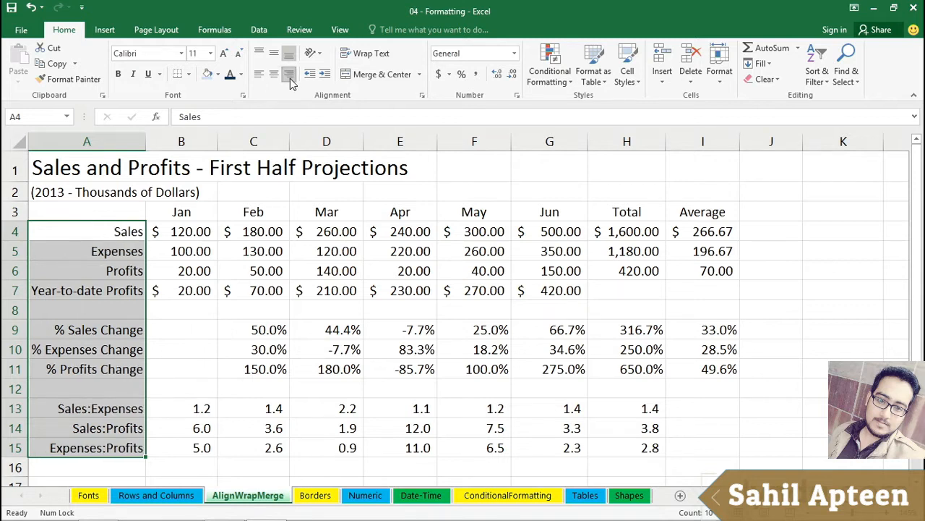
left_click(259, 75)
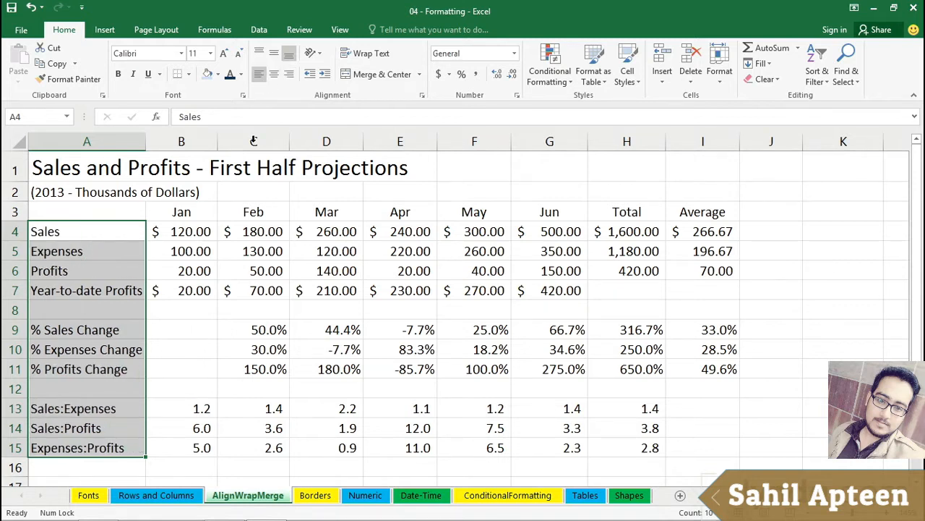
Apply left alignment to the numeric range B4:I15
left_click(186, 230)
left_click_drag(186, 229, 676, 448)
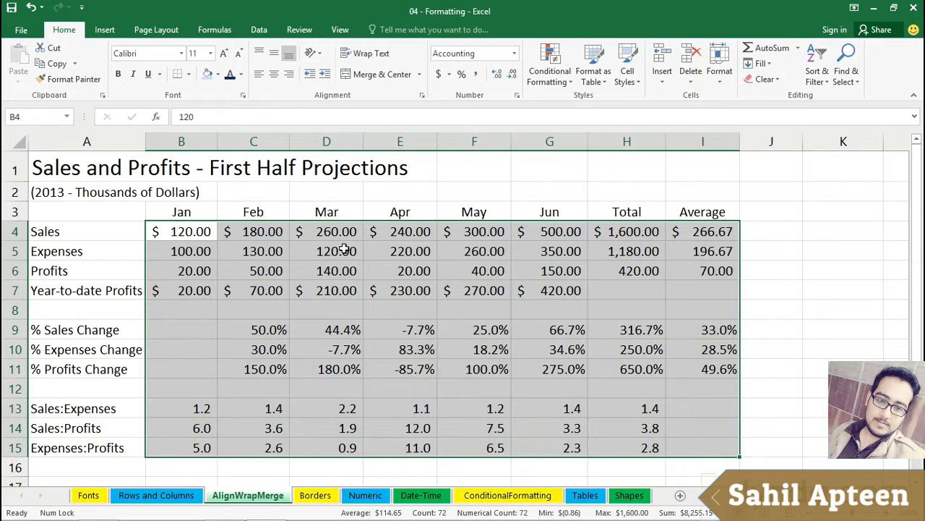
left_click(259, 75)
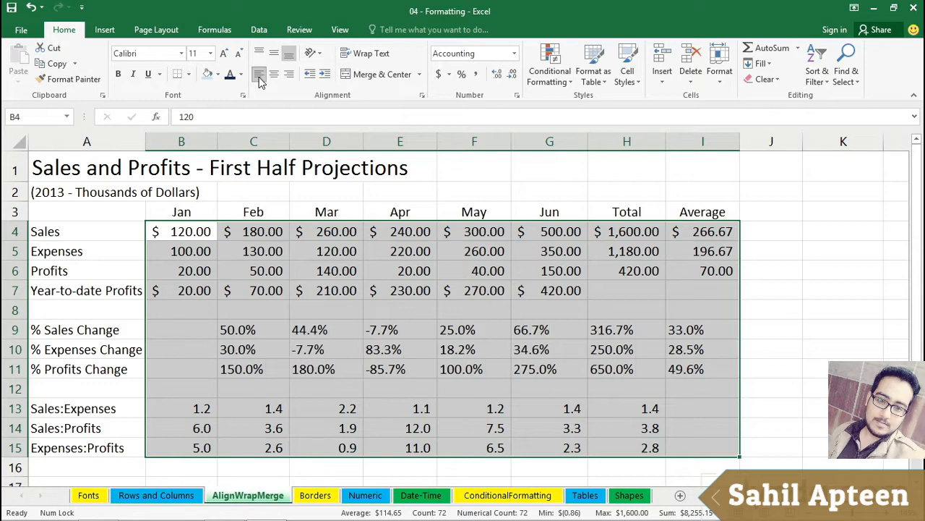
Remove the left alignment from the percentage values in C9:I11, and check the alignment of the ratios in B13:H15
left_click(642, 268)
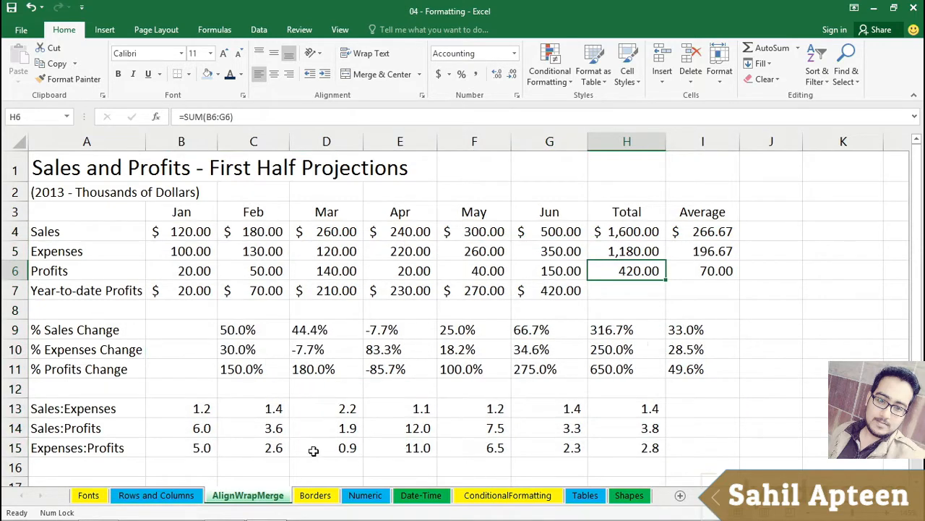
left_click_drag(250, 332, 674, 363)
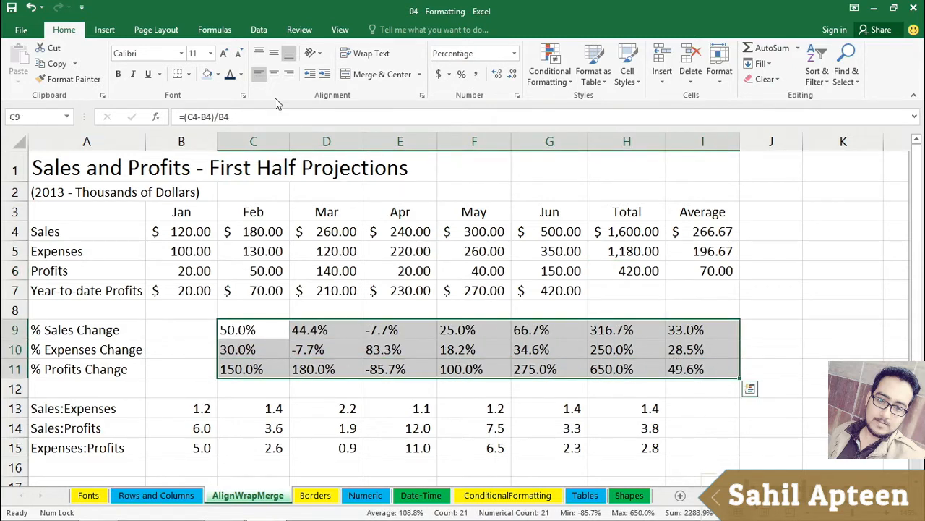
left_click(260, 76)
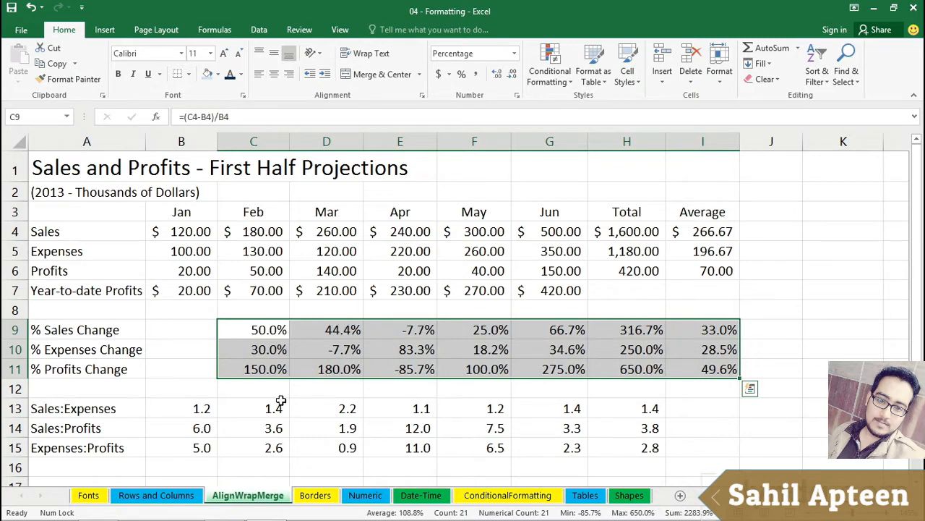
left_click_drag(185, 410, 630, 448)
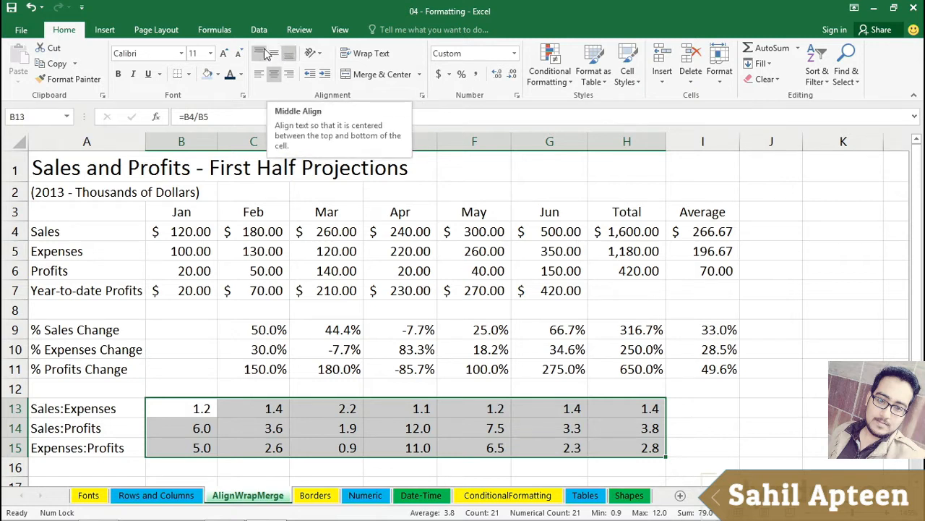
left_click(321, 211)
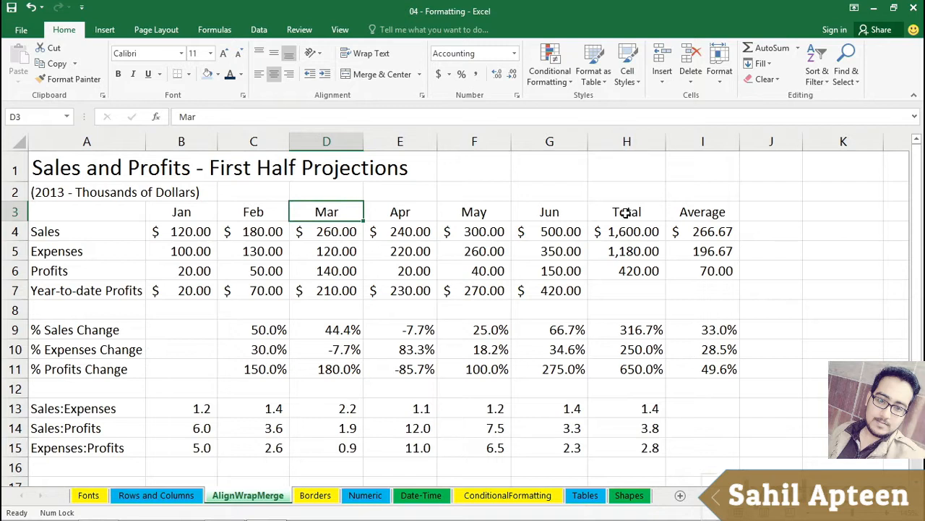
Replace the Total heading in H3 with First Half and Total on two lines, separated by a forced line break
left_click(626, 212)
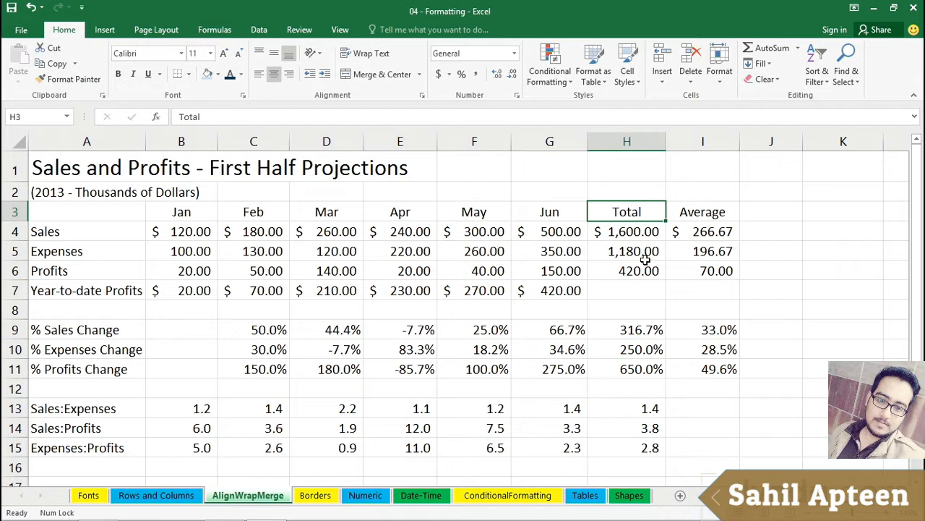
type("F")
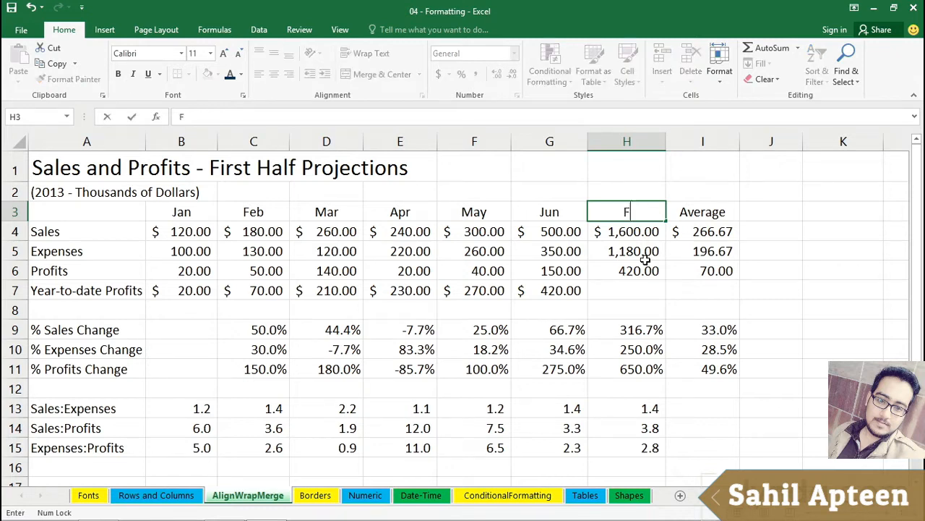
type("irst Half")
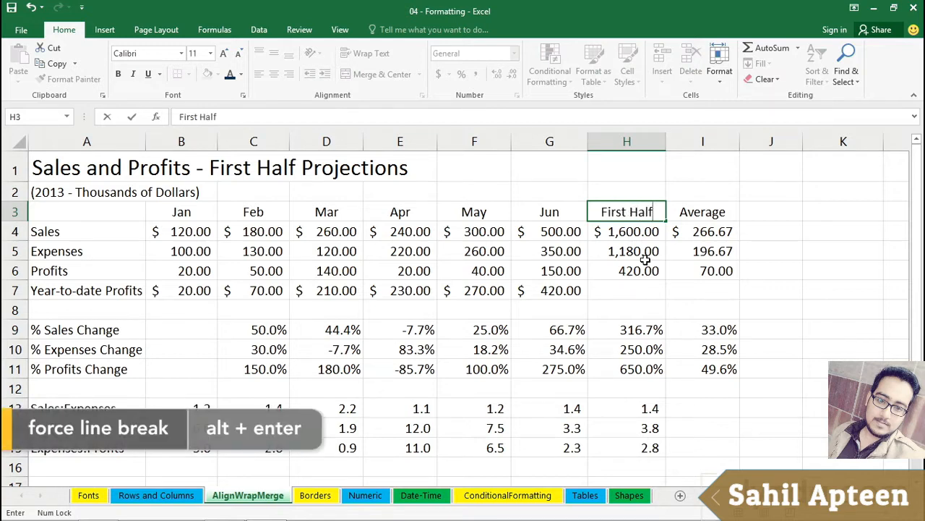
key("alt+Return")
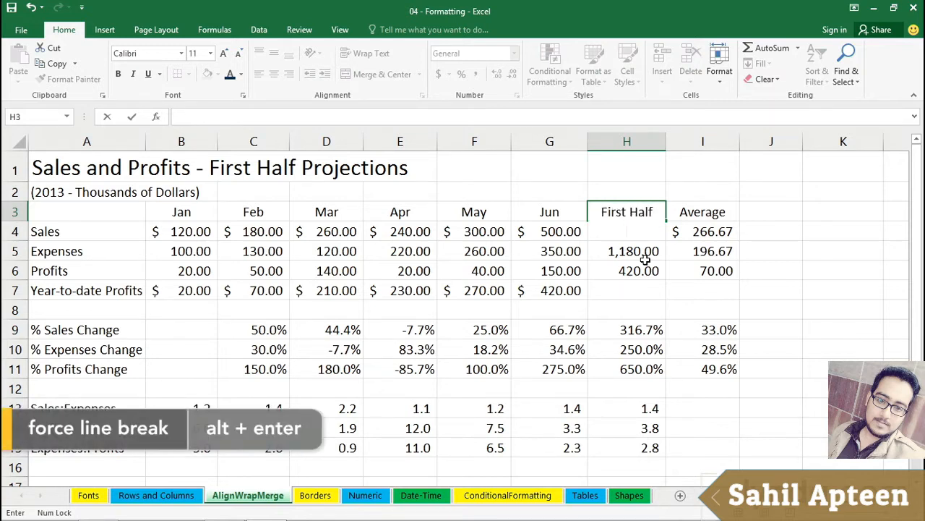
type("Total")
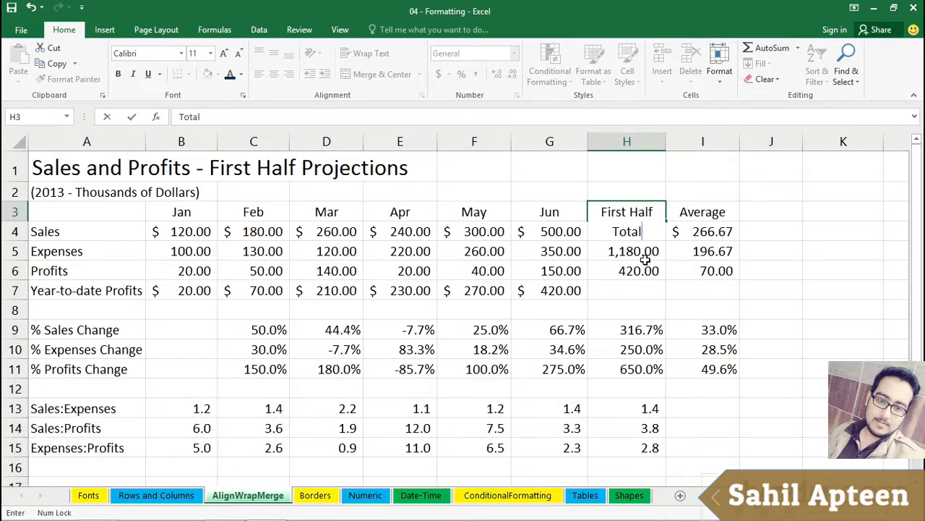
key("Return")
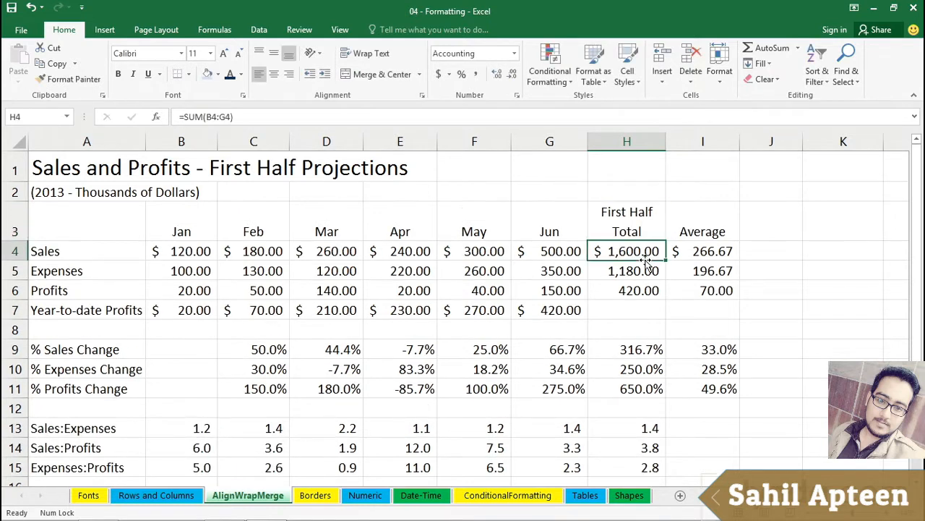
Try middle vertical alignment on the two-line heading in H3 and return it to bottom alignment
left_click(636, 223)
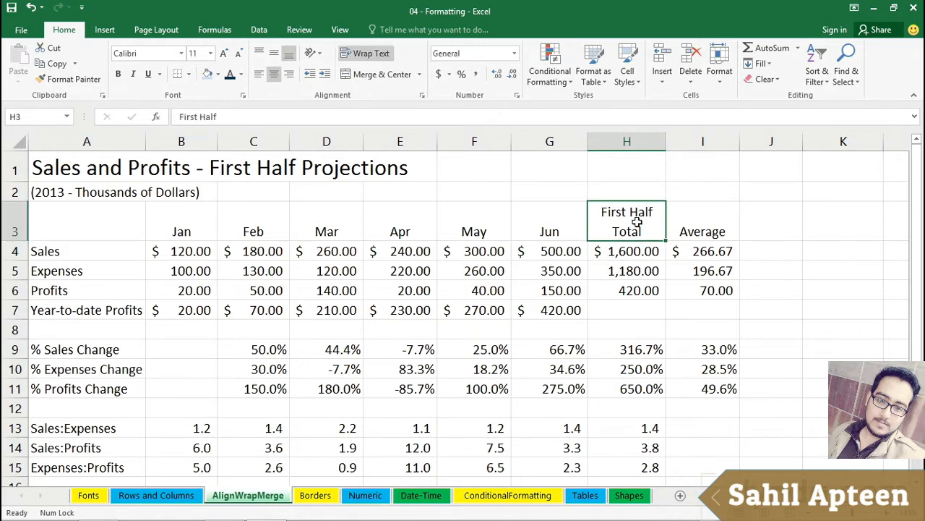
left_click(275, 55)
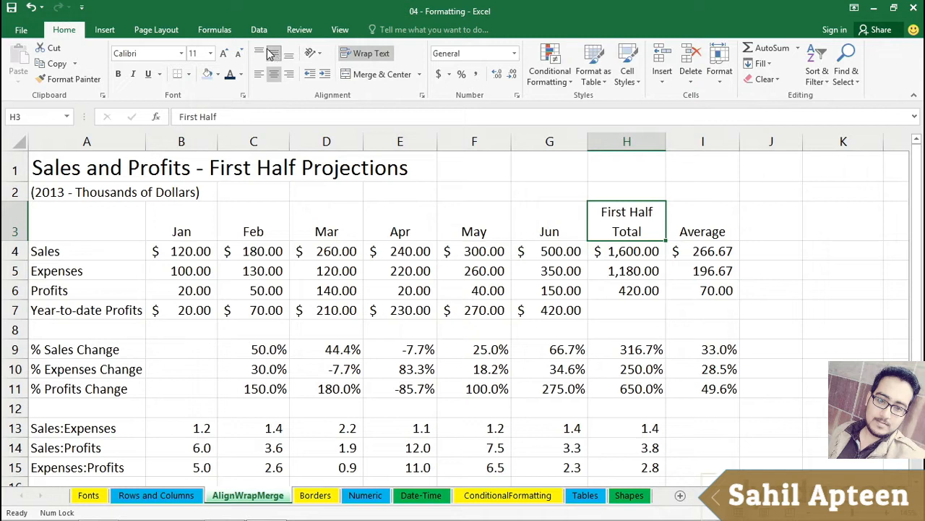
left_click(289, 54)
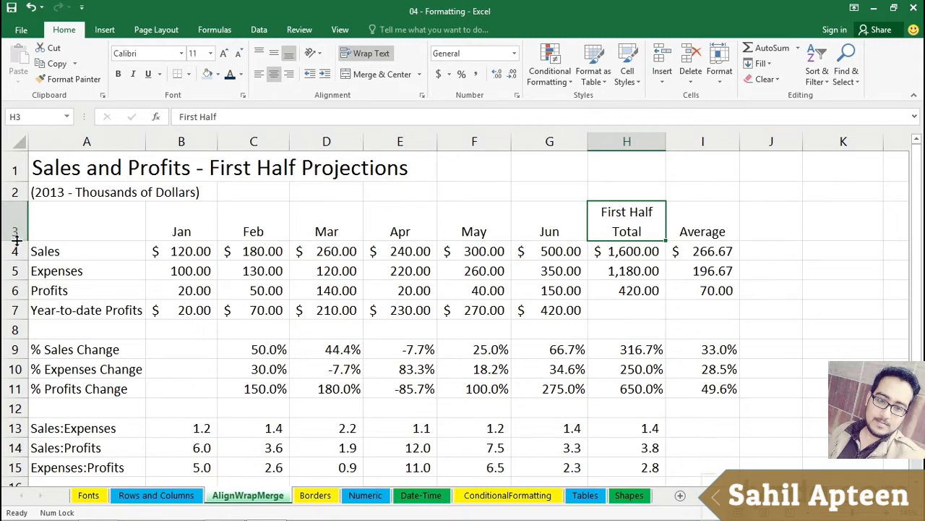
Make row 3 taller and try middle and top vertical alignment on the H3 heading, ending with bottom alignment
left_click_drag(16, 240, 12, 261)
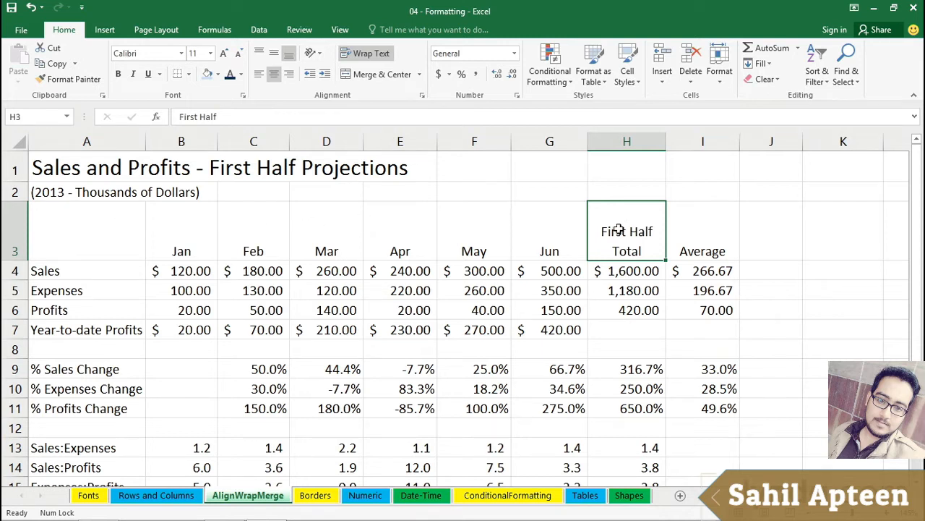
left_click(279, 57)
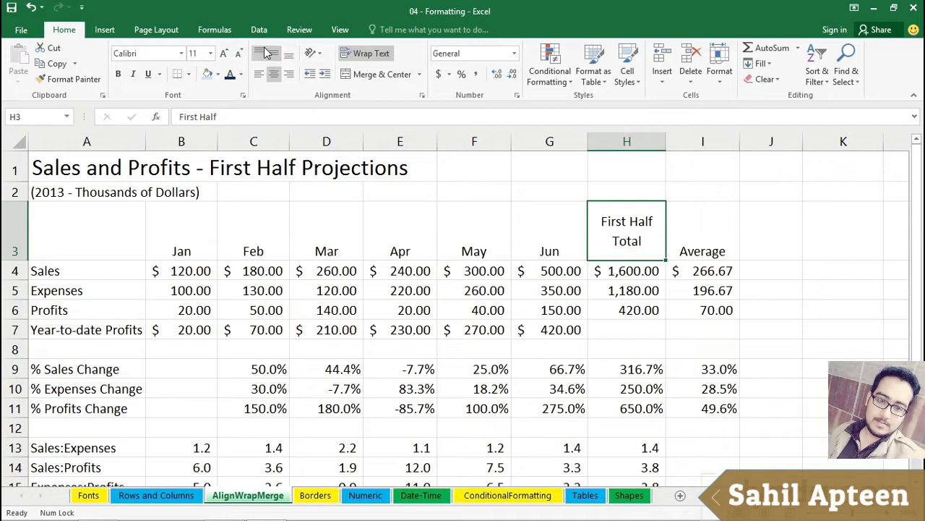
left_click(259, 54)
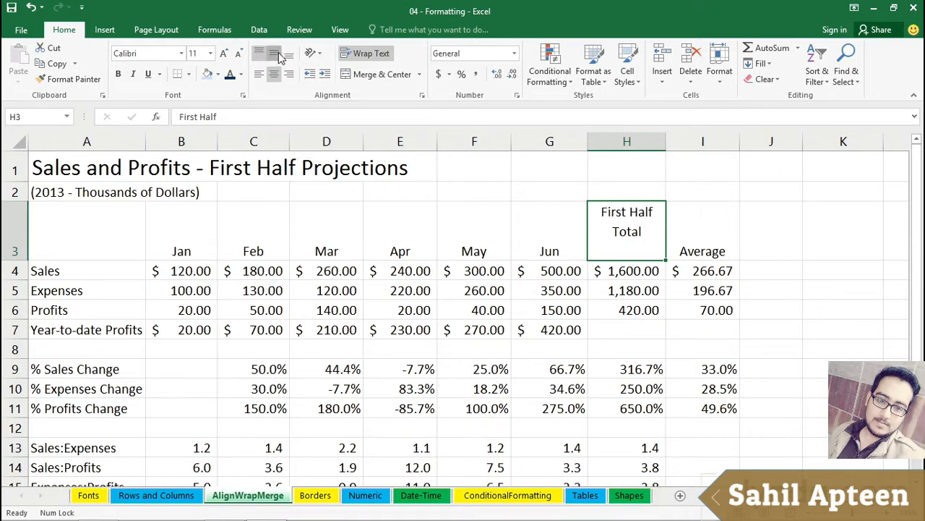
left_click(274, 55)
left_click(289, 56)
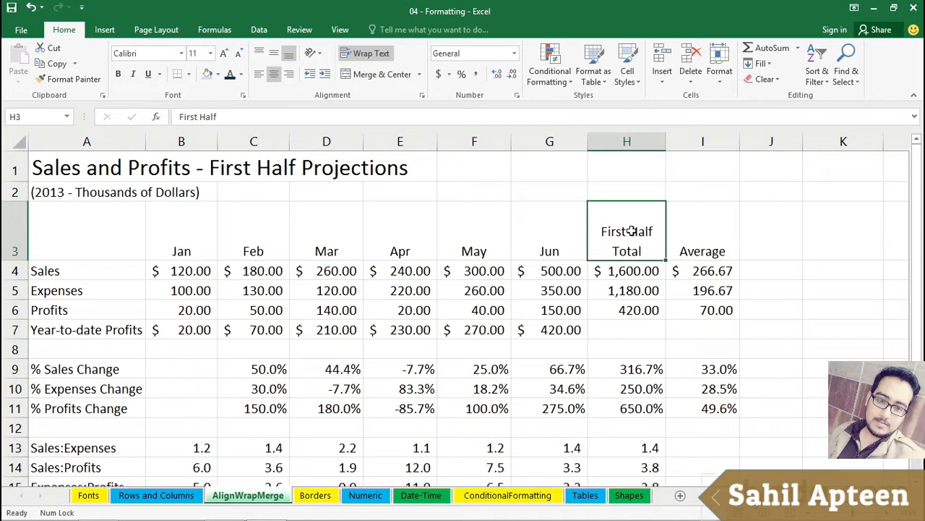
Undo the vertical alignment changes, the row 3 height change and the two-line heading entry in H3
key("ctrl+z")
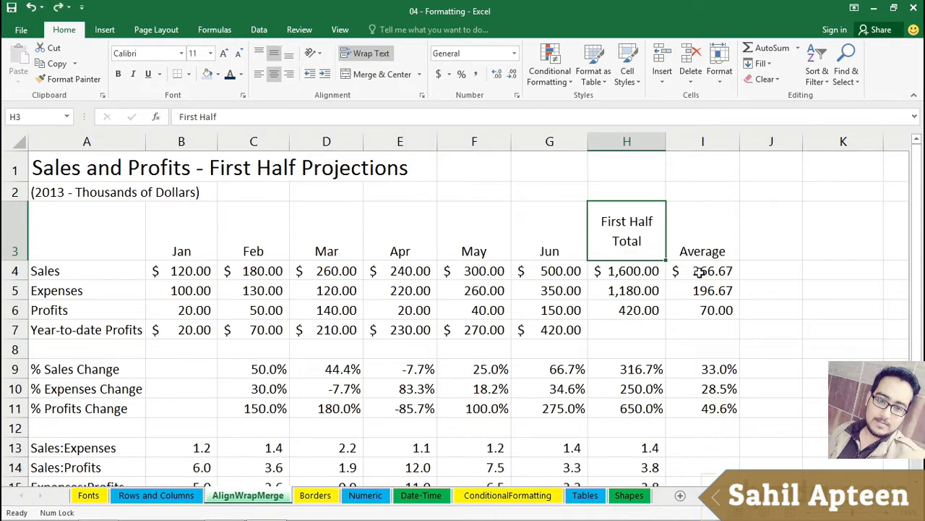
key("ctrl+z")
key("ctrl+y")
key("ctrl+y")
key("ctrl+y")
key("ctrl+z")
key("ctrl+z")
key("ctrl+z")
key("ctrl+z")
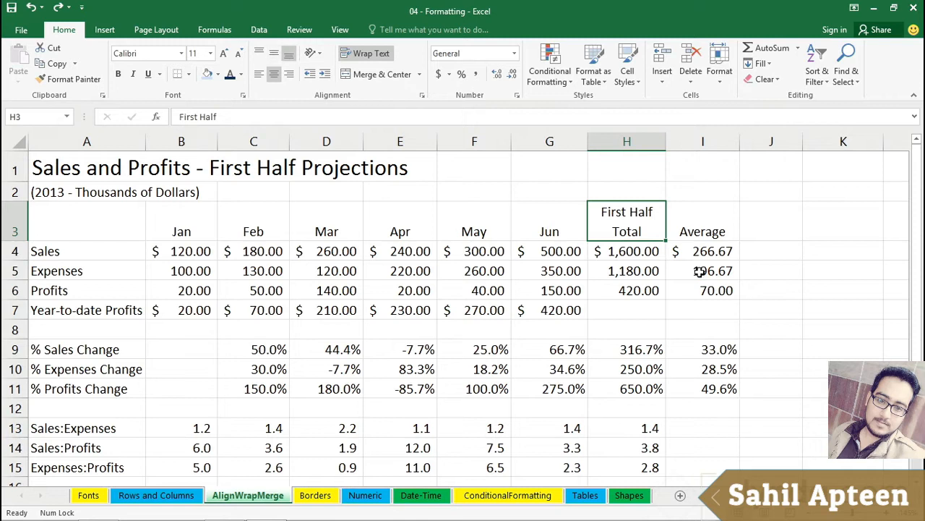
Change the H3 heading to First Half Total and wrap its text within the cell
double_click(612, 212)
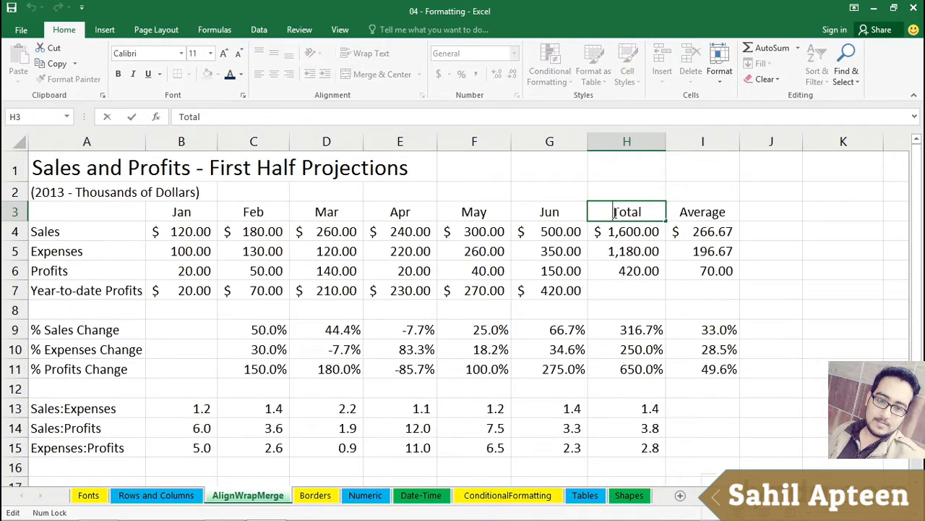
type("First")
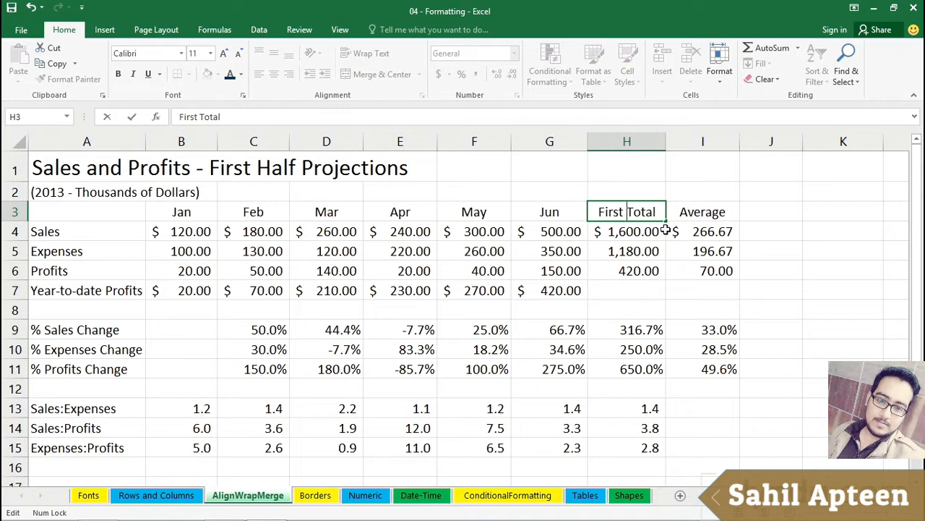
type(" Half")
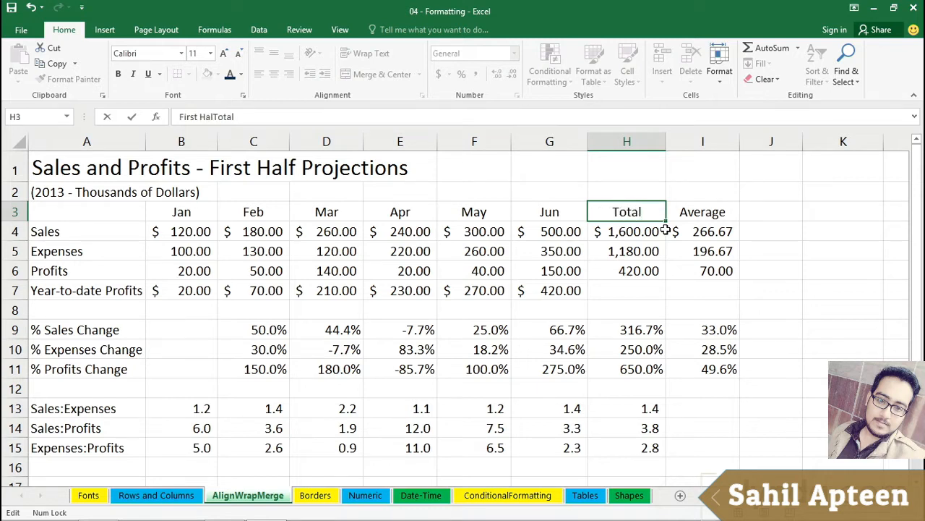
key("Return")
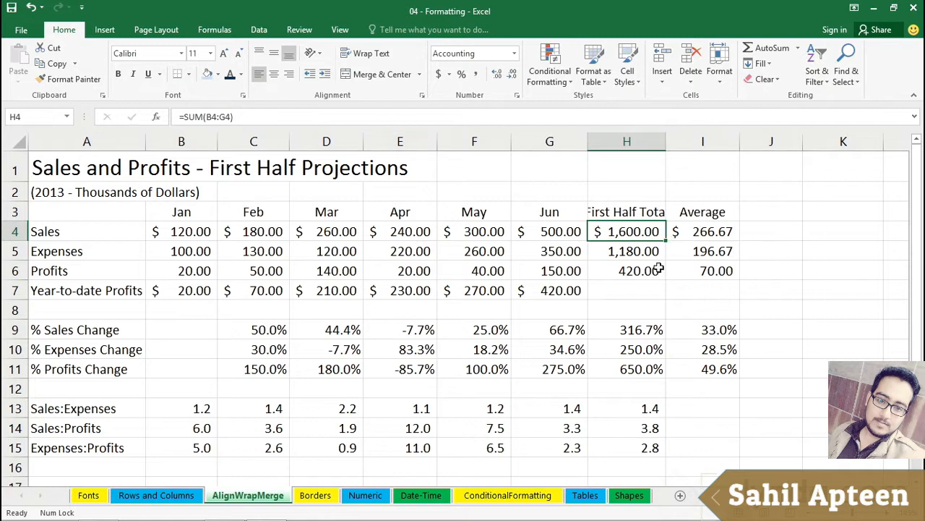
left_click(644, 212)
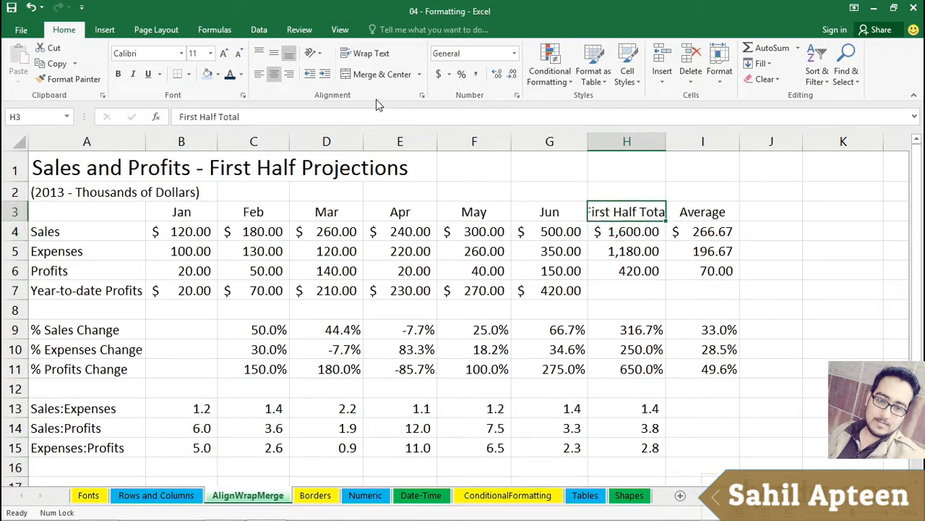
left_click(370, 55)
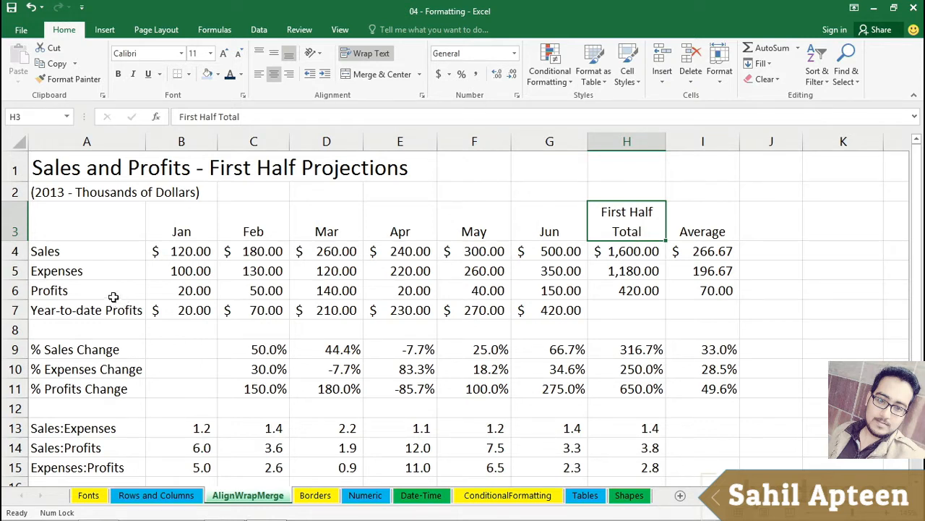
Merge and center the sheet title across A1:I1, and undo the merge
left_click(83, 167)
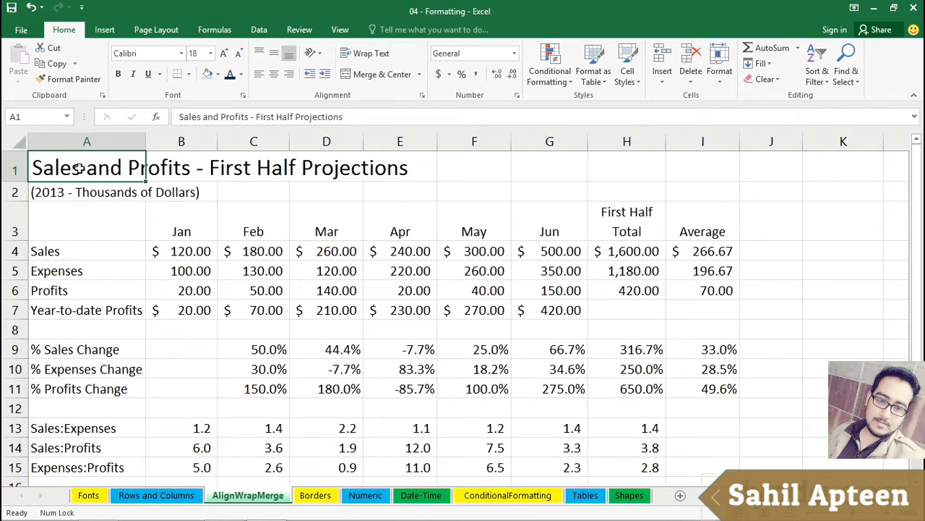
left_click_drag(79, 168, 709, 175)
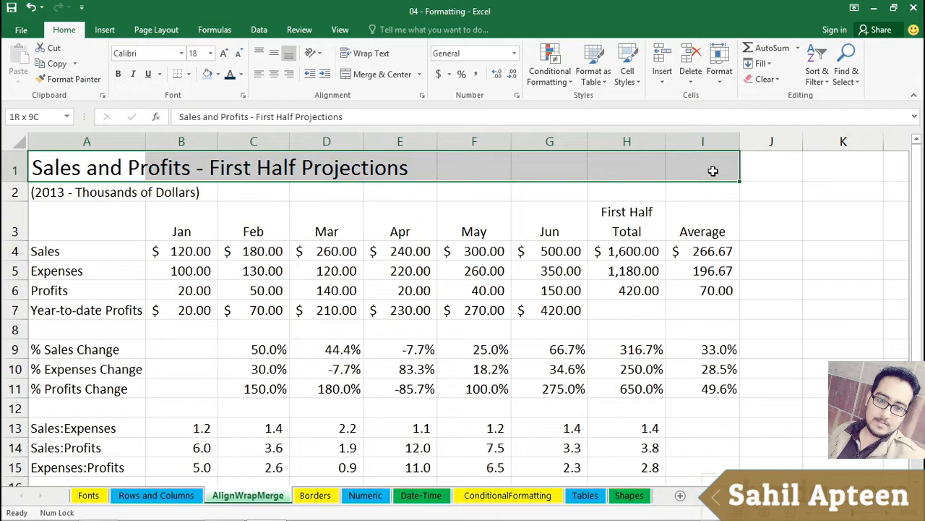
left_click_drag(713, 170, 679, 169)
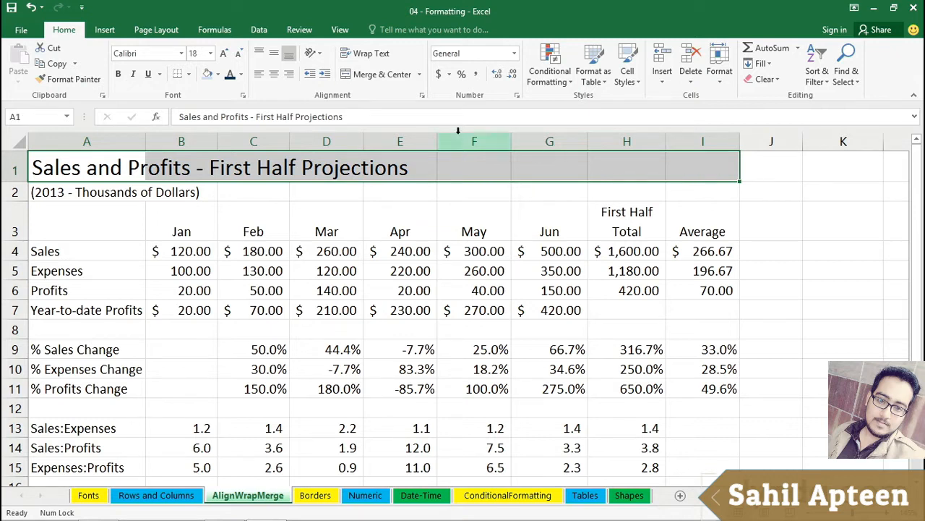
left_click(382, 75)
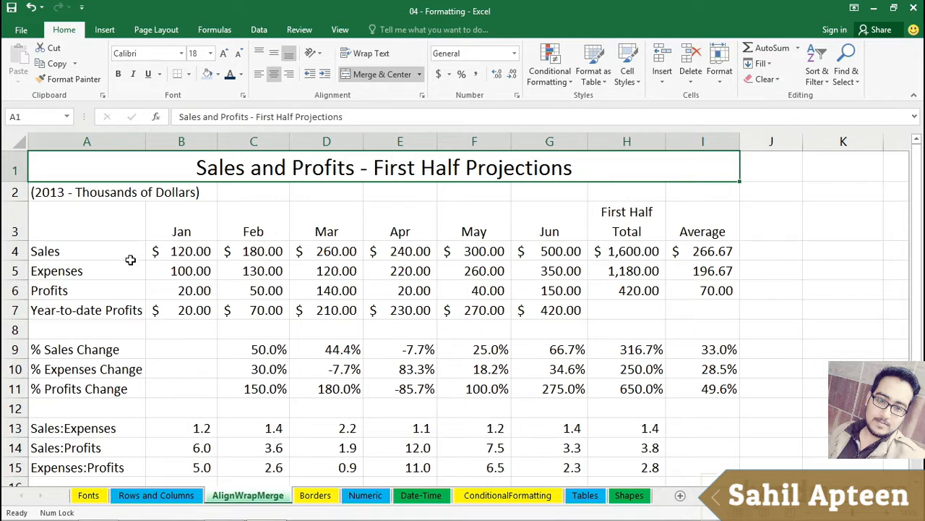
key("ctrl+z")
Try merging and centering both title rows as one block A1:I2, accepting the loss of the second value, and undo it
left_click_drag(94, 168, 611, 167)
left_click_drag(691, 164, 700, 192)
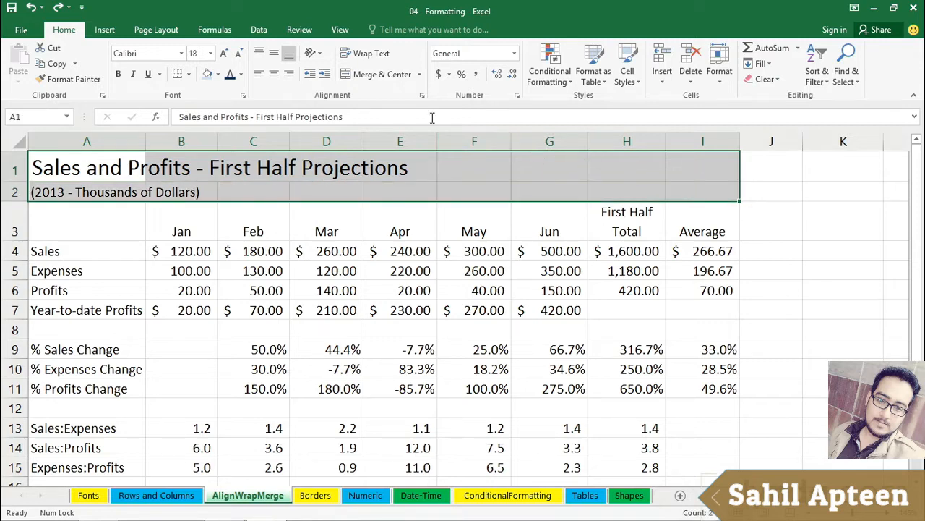
left_click(382, 75)
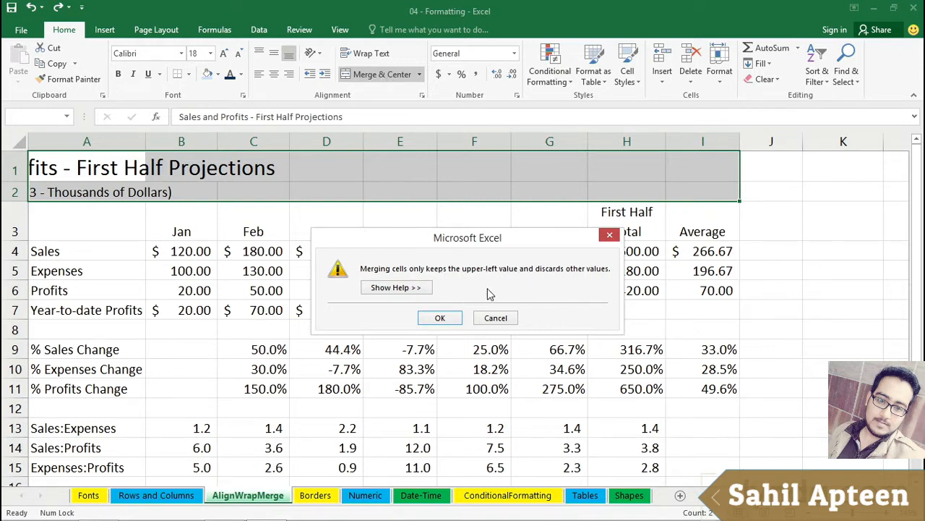
left_click(444, 319)
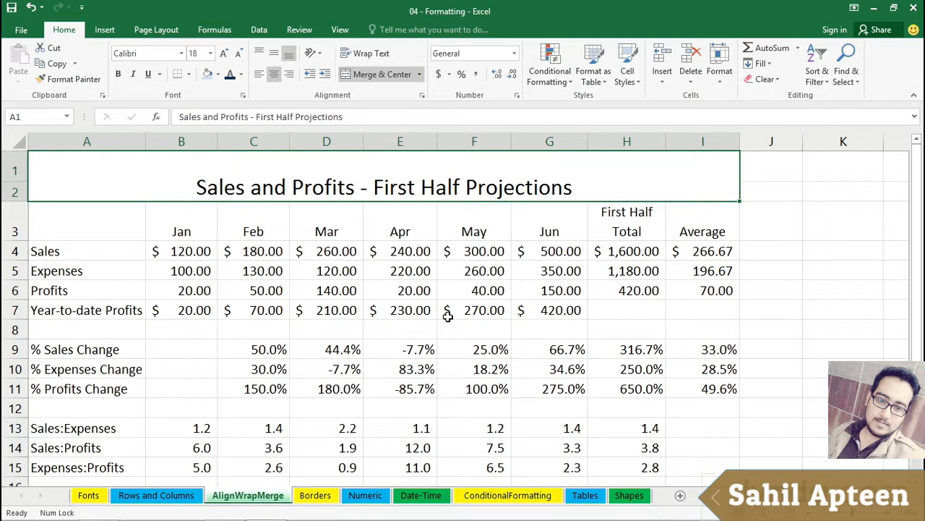
key("ctrl+z")
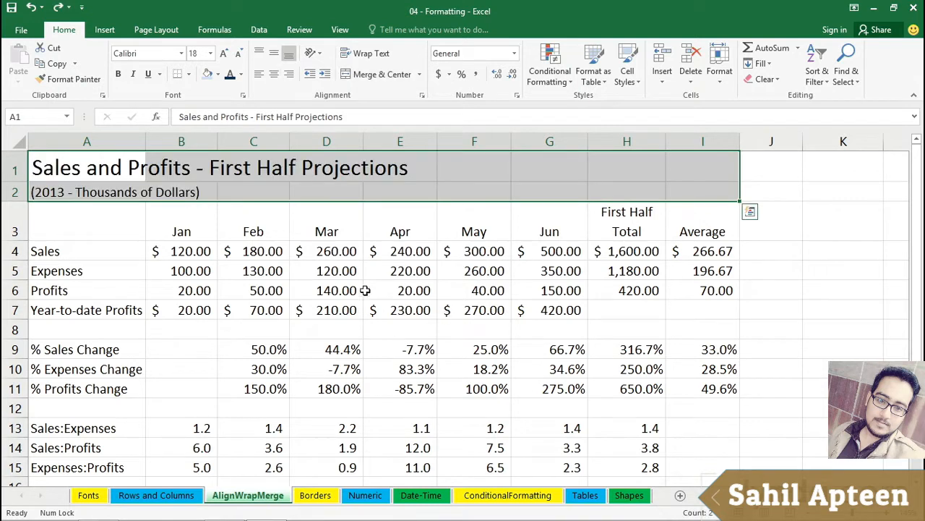
Merge and center the title across A1:I1 and the subtitle across A2:I2 as two separate ranges in one operation
left_click_drag(93, 167, 692, 168)
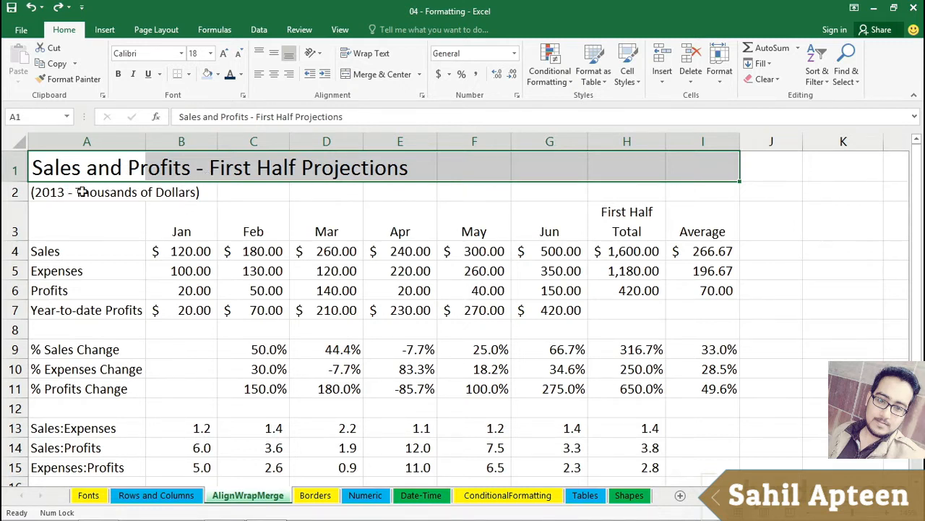
left_click_drag(81, 192, 690, 194)
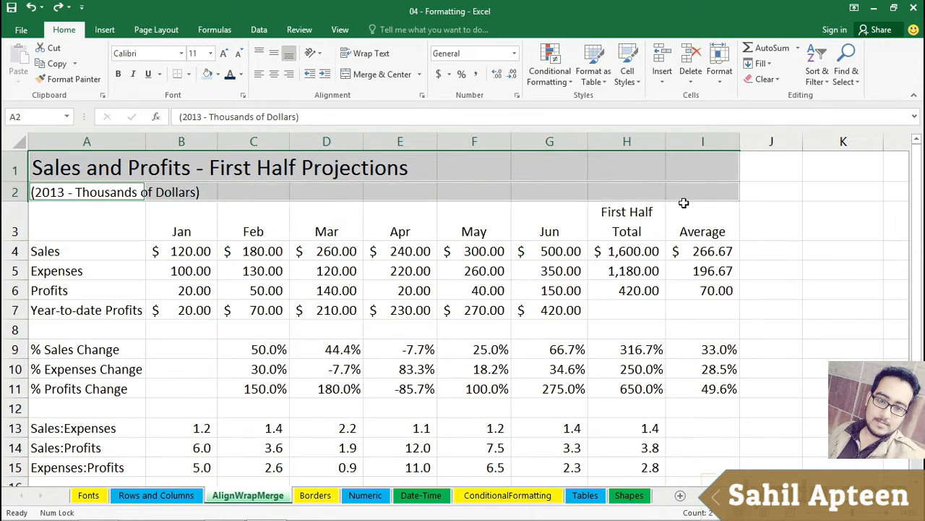
left_click(374, 75)
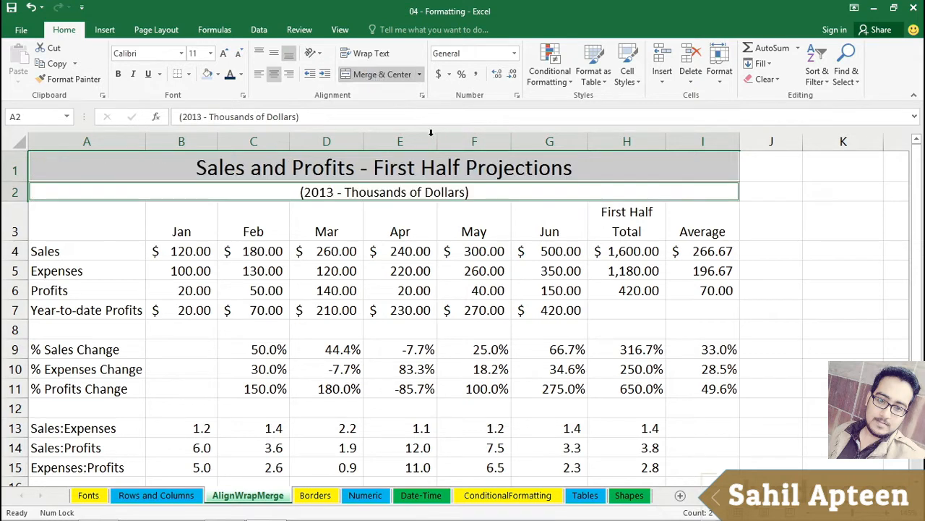
left_click(469, 223)
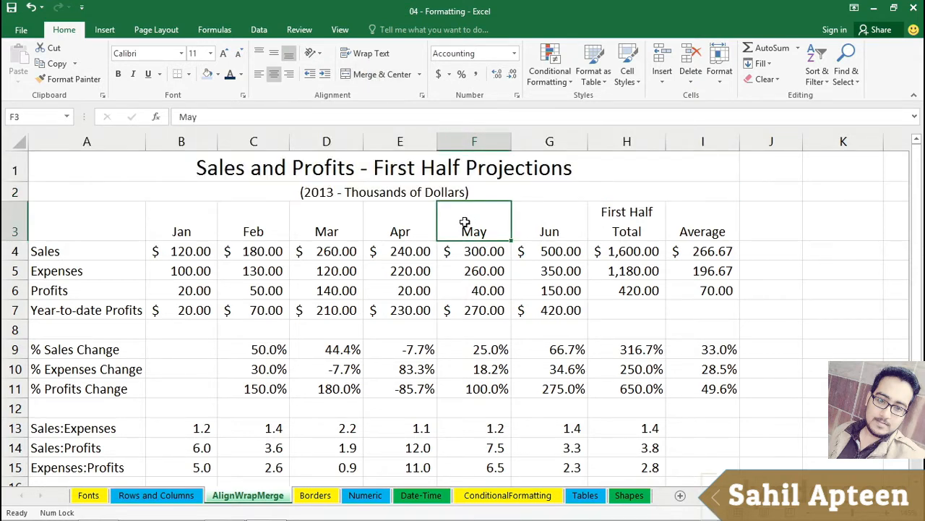
Give the merged sheet title in row 1 a light blue fill and make its text bold
left_click(391, 167)
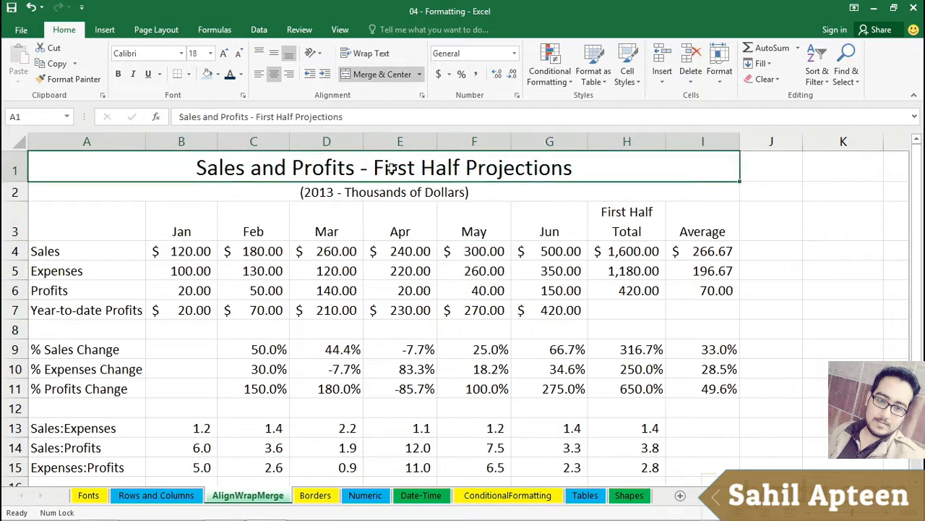
left_click(207, 74)
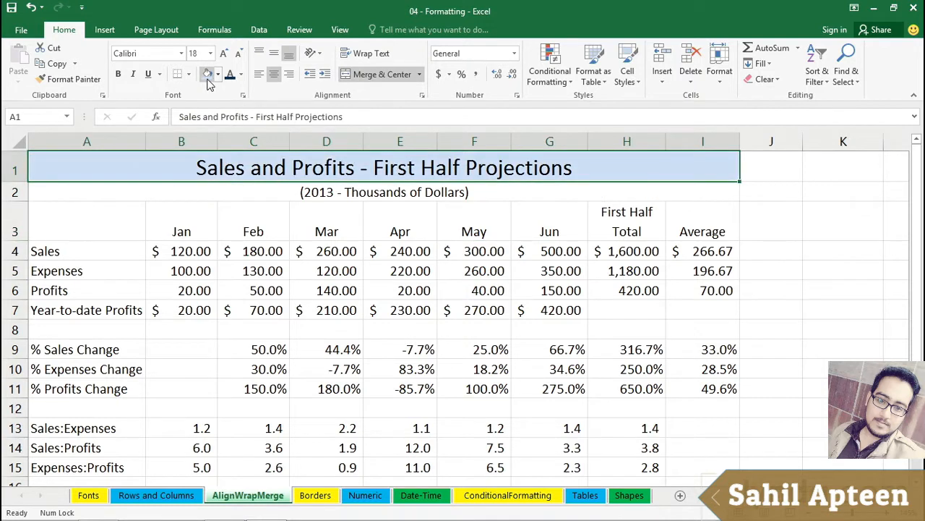
left_click(119, 77)
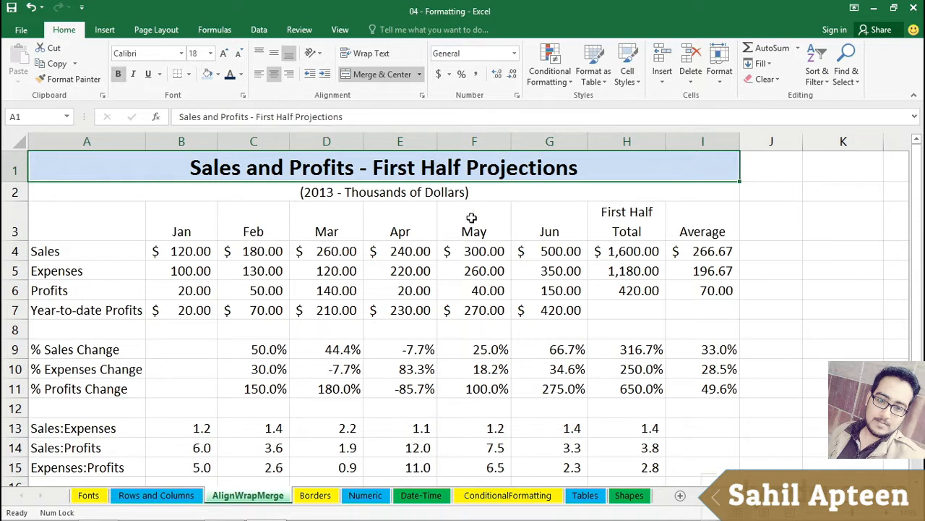
left_click(404, 193)
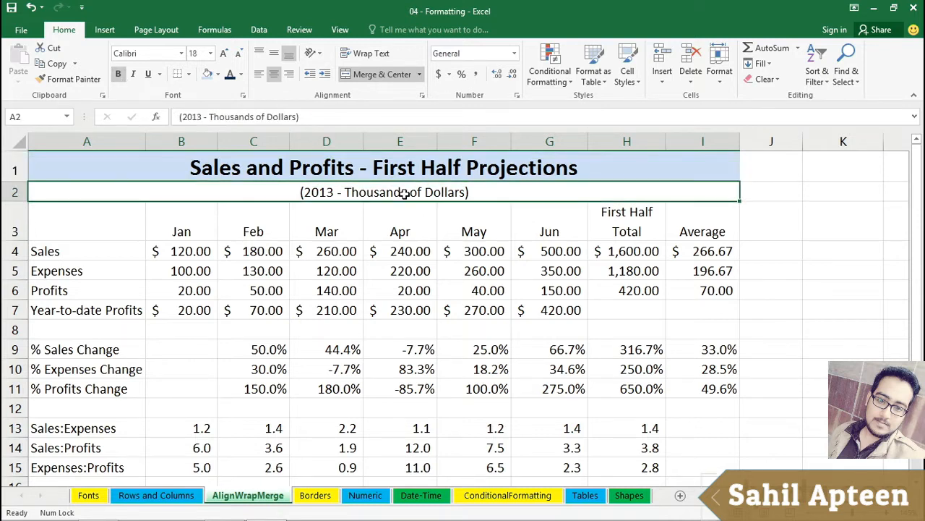
left_click(418, 73)
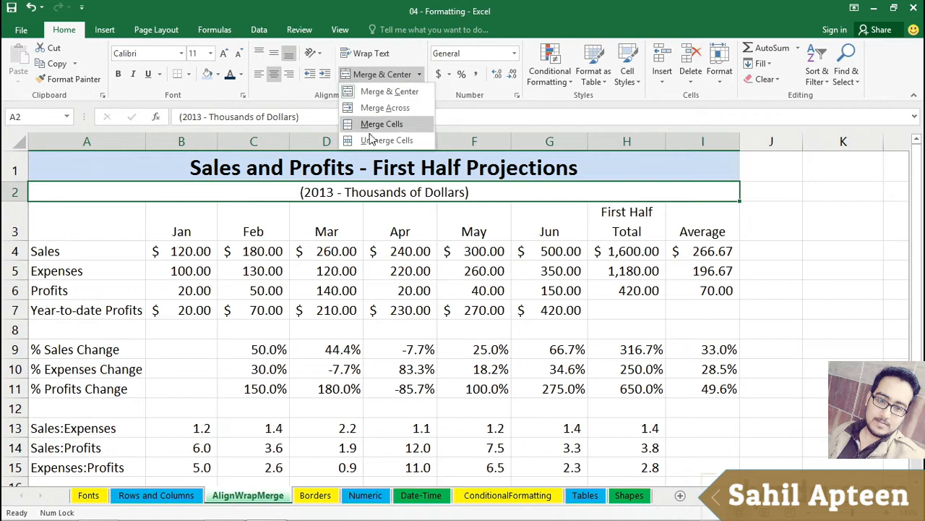
left_click(459, 259)
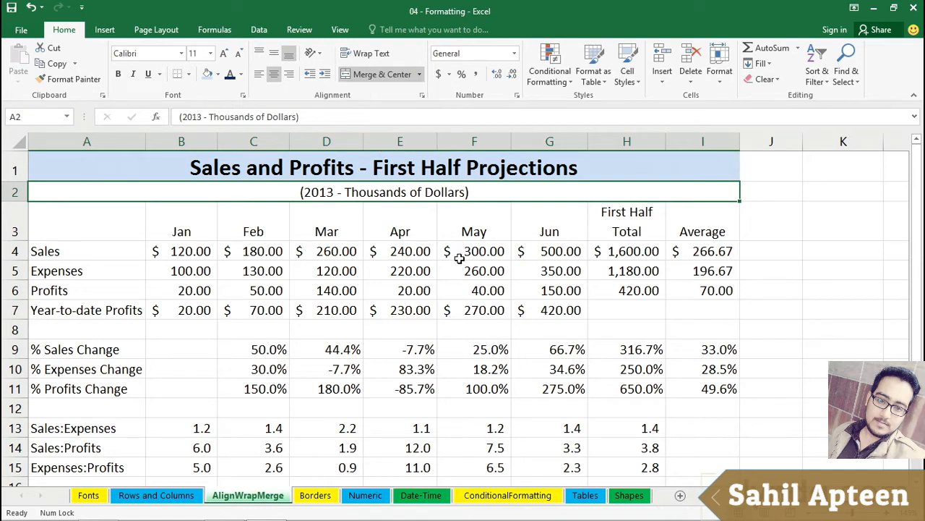
Try rotating the May year-to-date profit in F7 to 45 degrees, and undo the rotation
left_click(483, 302)
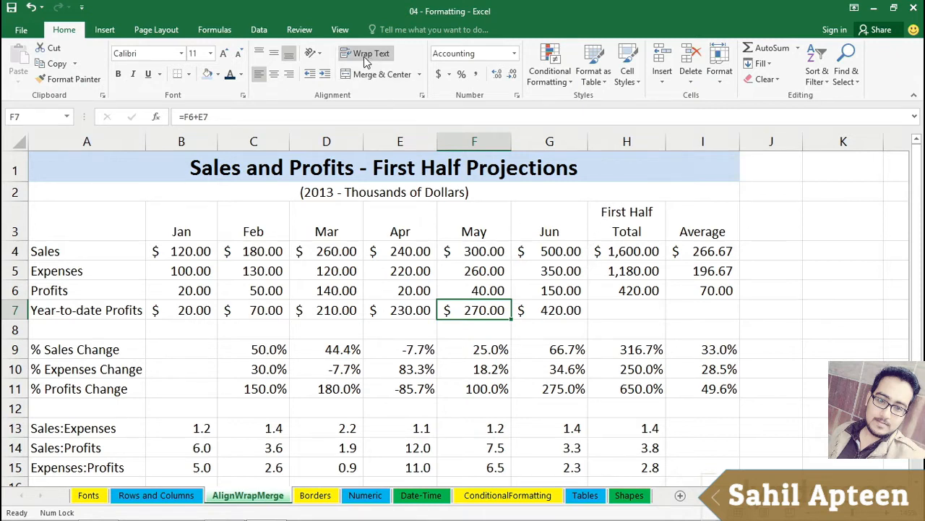
left_click(421, 95)
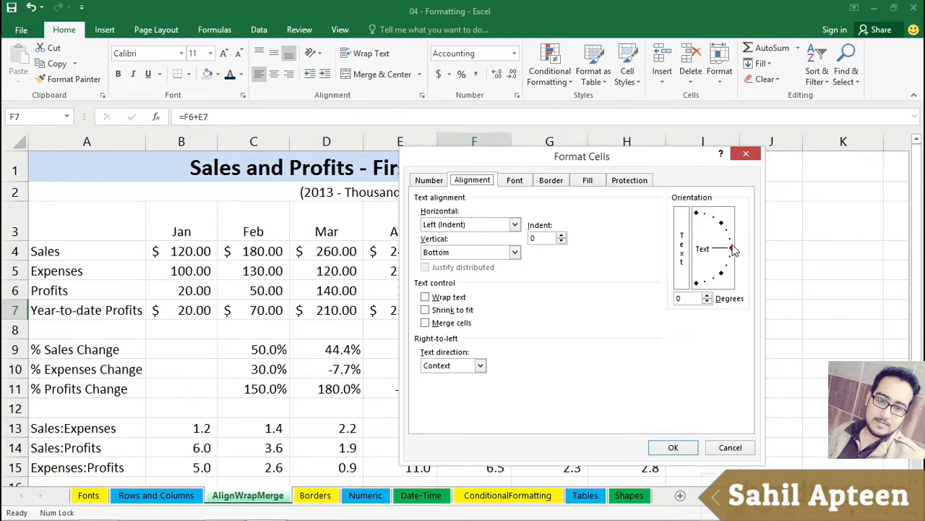
left_click_drag(733, 249, 720, 226)
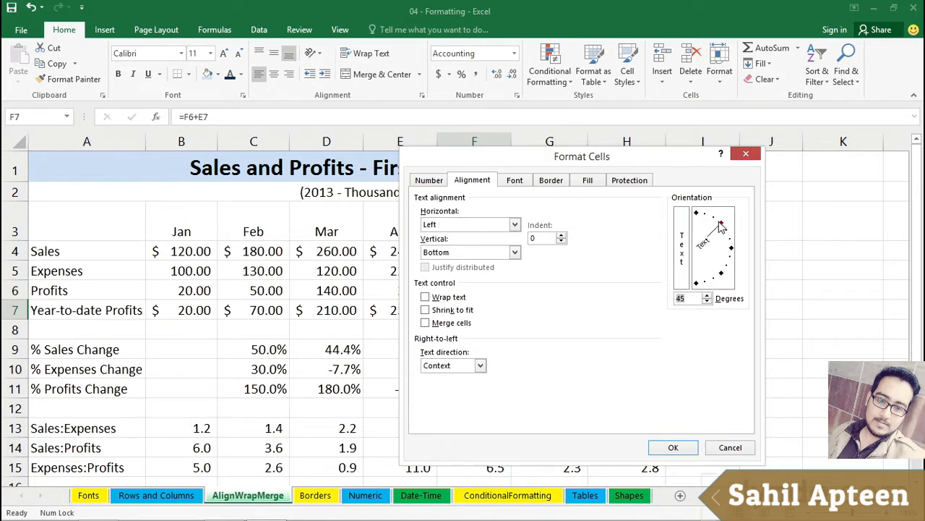
left_click(673, 448)
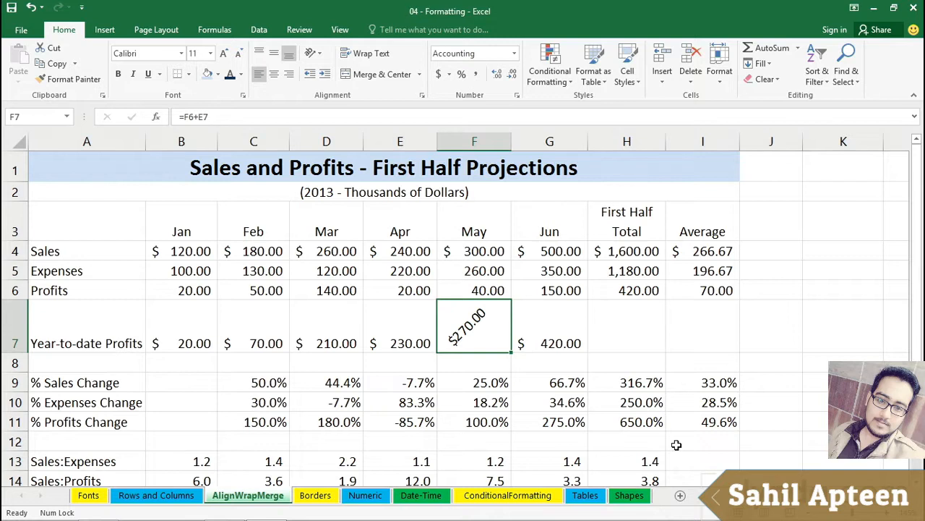
key("ctrl+z")
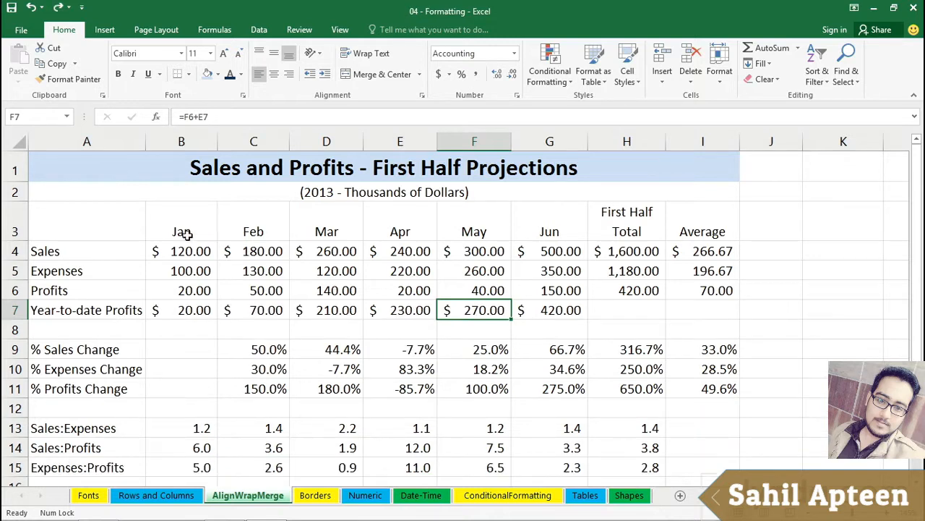
Try angling the month headings in B3:G3 counterclockwise, and switch them to stacked vertical text
left_click_drag(185, 232, 535, 229)
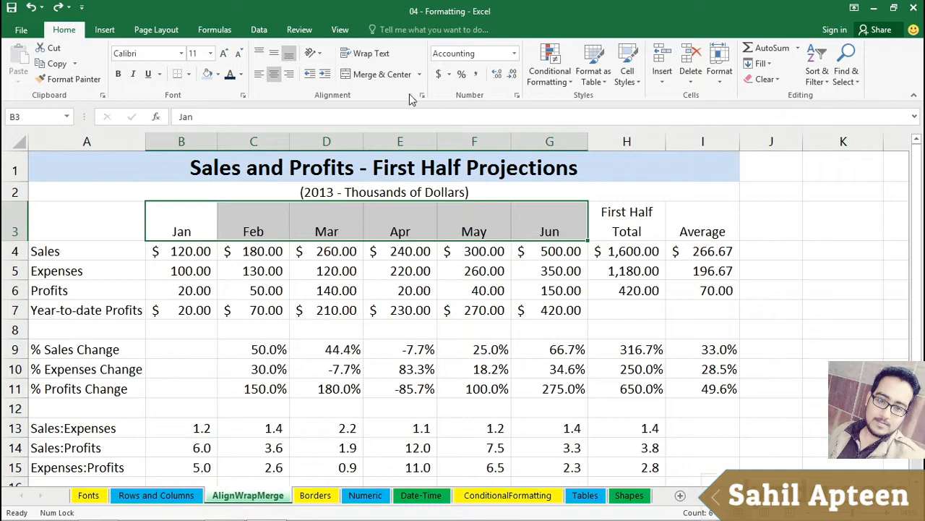
left_click(310, 55)
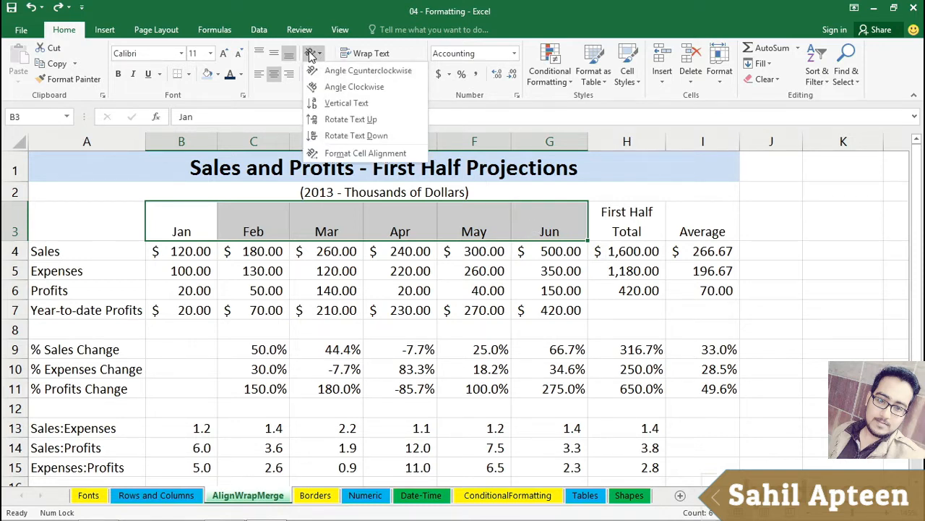
left_click(313, 70)
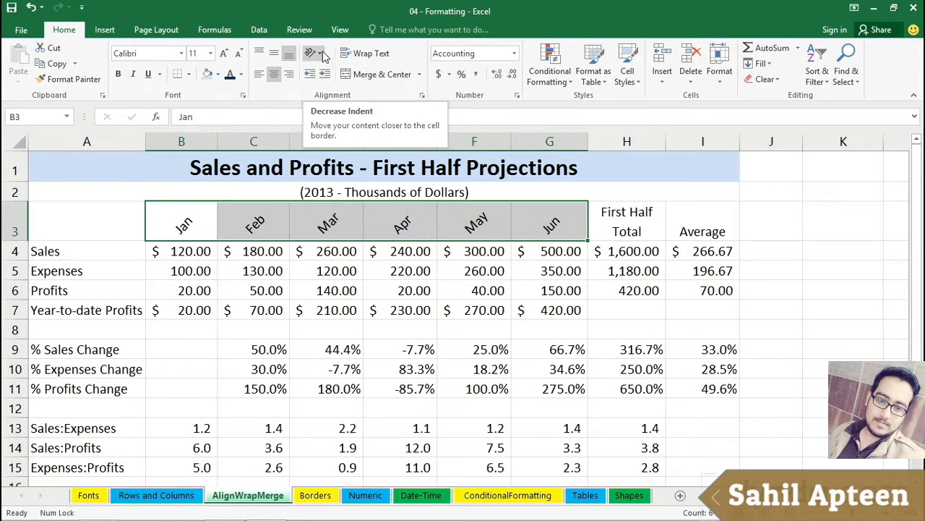
left_click(316, 54)
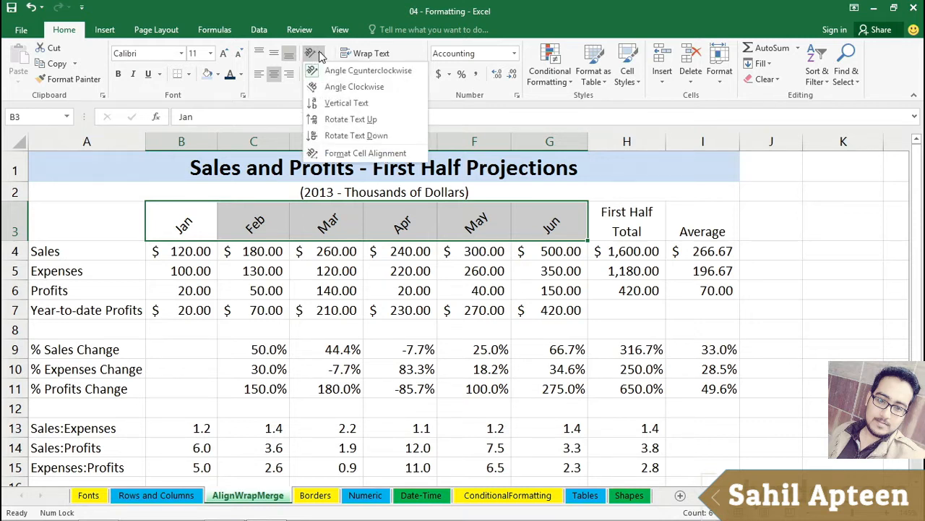
left_click(321, 106)
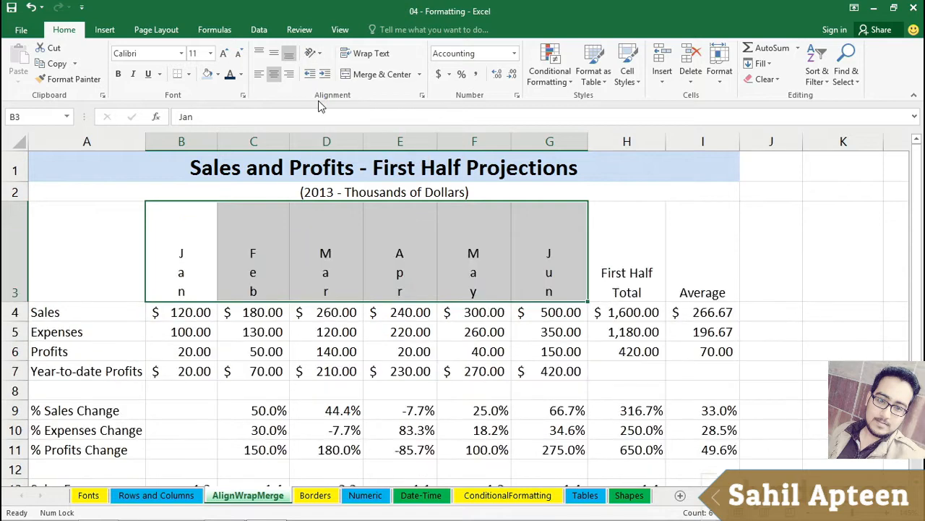
Set the orientation of the month headings in B3:G3 to Rotate Text Up, keeping the Jan heading's text as it is
left_click(318, 54)
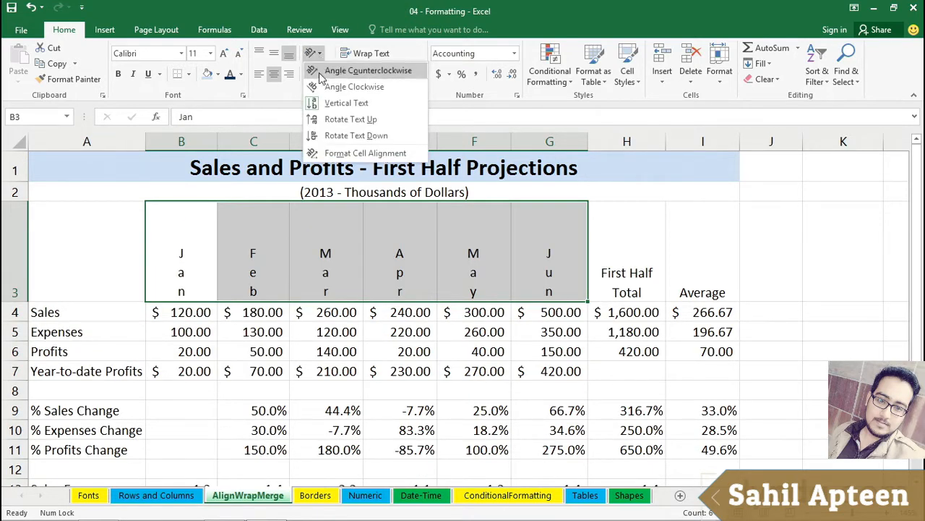
left_click(350, 118)
left_click(336, 116)
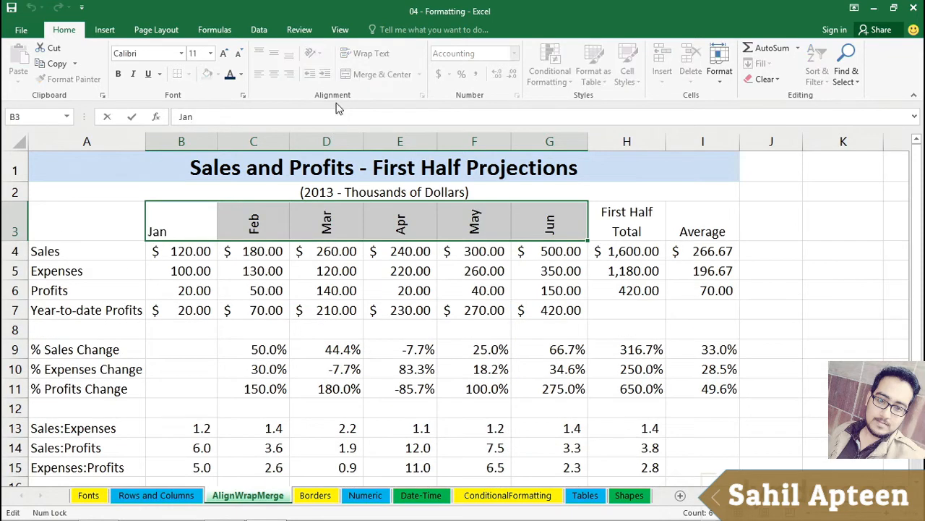
key("Escape")
left_click(397, 289)
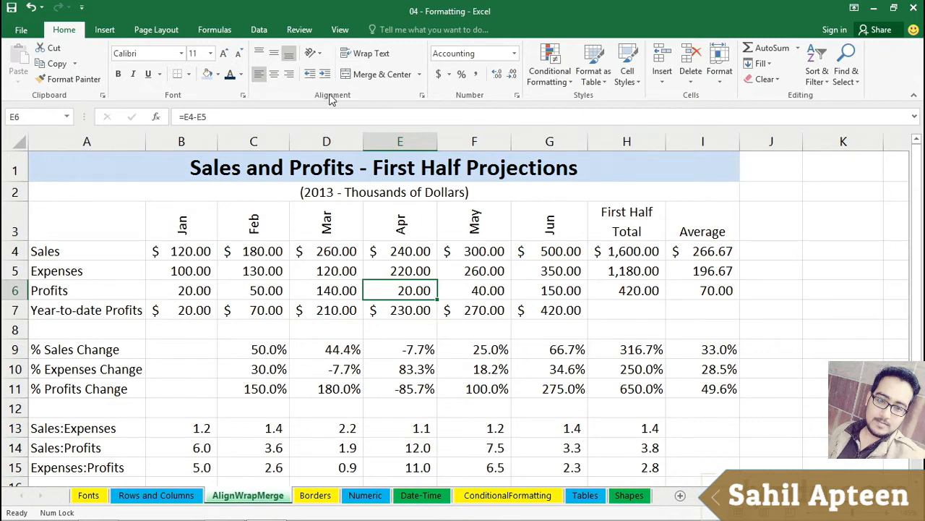
Switch to the Borders sheet and put a thick outside border around the monthly sales and expenses in B3:G4
left_click(422, 96)
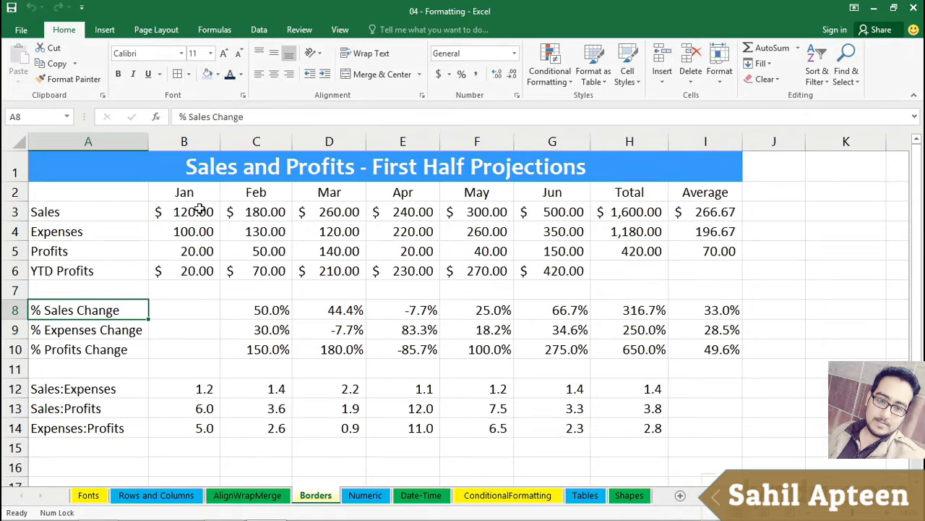
left_click_drag(192, 209, 537, 231)
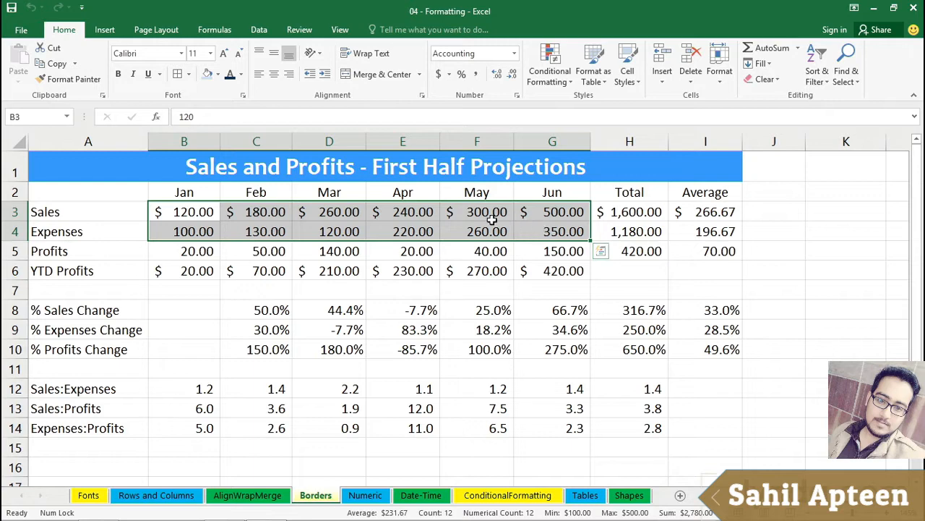
left_click(189, 75)
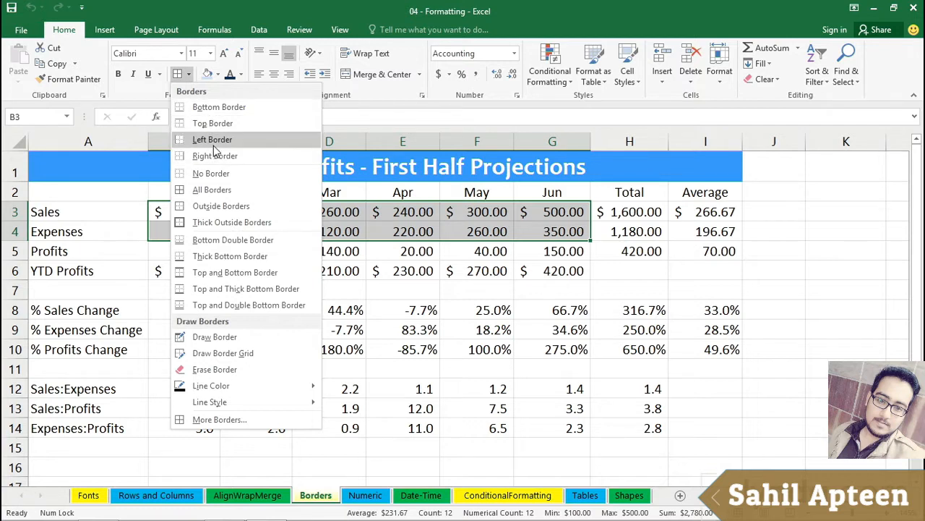
left_click(231, 223)
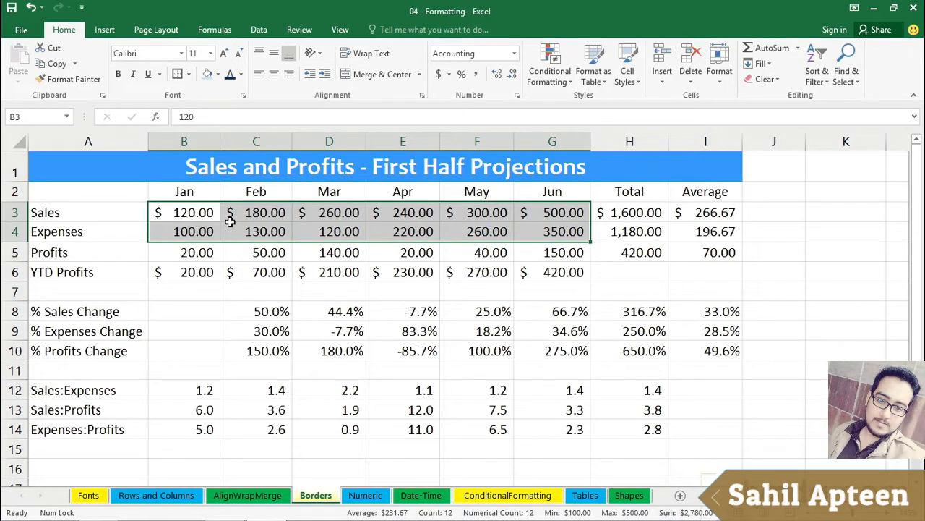
left_click(190, 291)
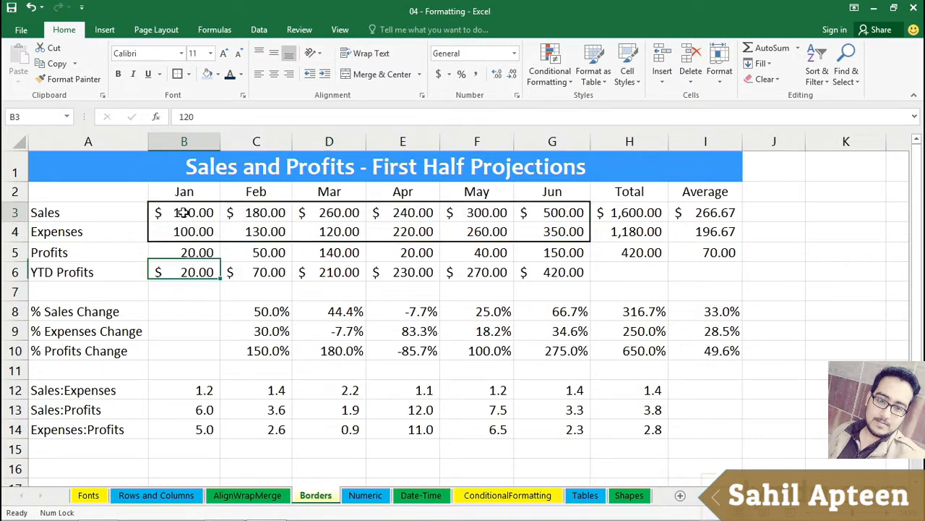
Replace the border around B3:G4 with a thin outside border
left_click_drag(188, 211, 568, 232)
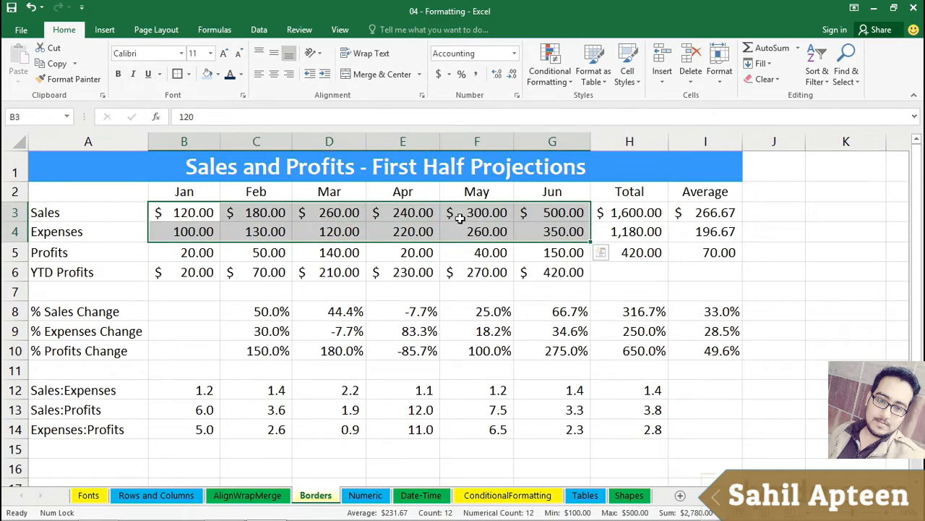
left_click(189, 74)
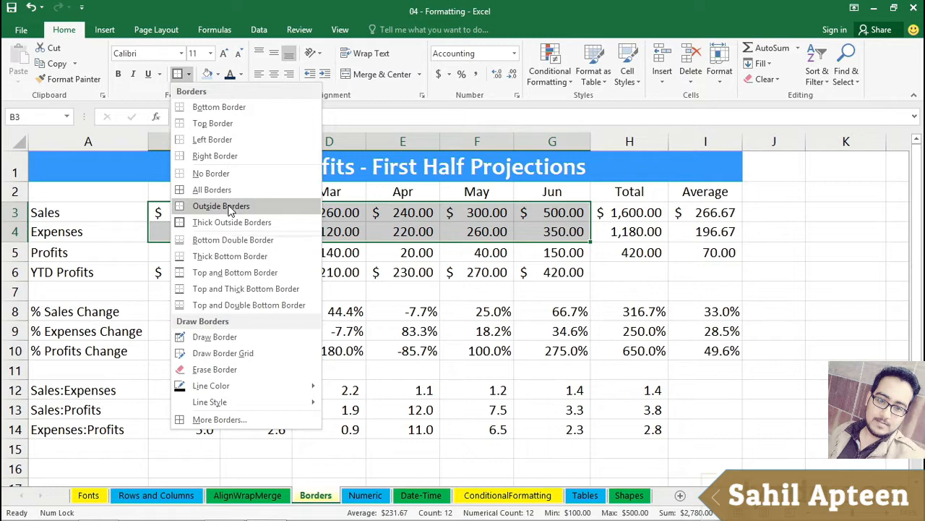
left_click(217, 222)
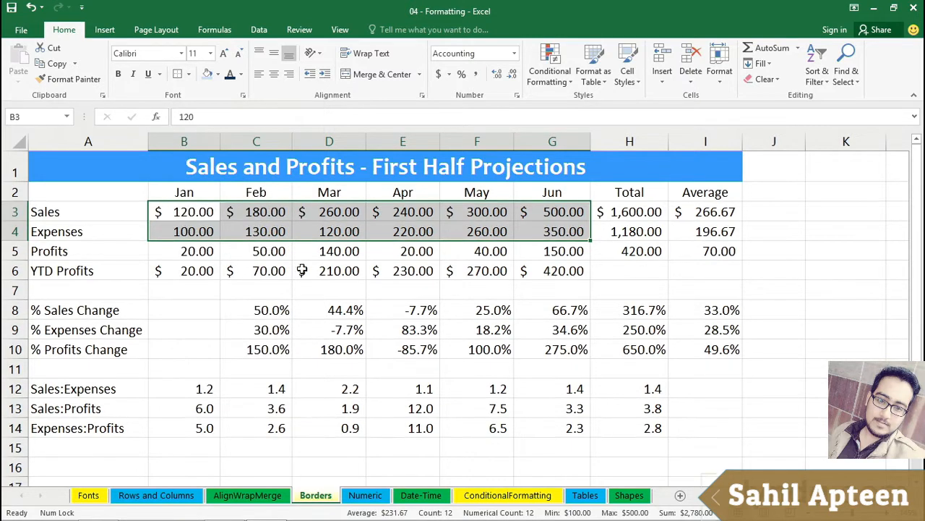
left_click(327, 310)
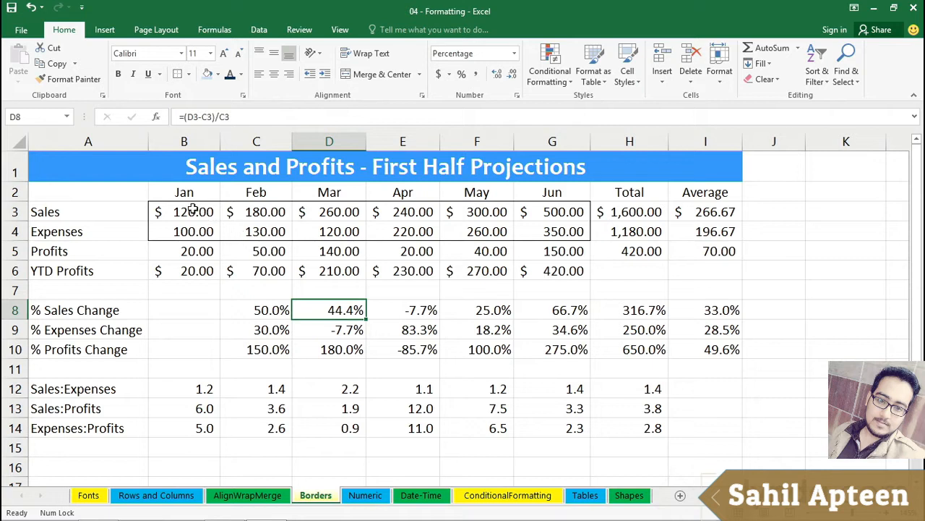
Set up thick red outline and inside borders for the monthly sales and expenses in B3:G4, using the detailed border settings
left_click_drag(192, 209, 550, 231)
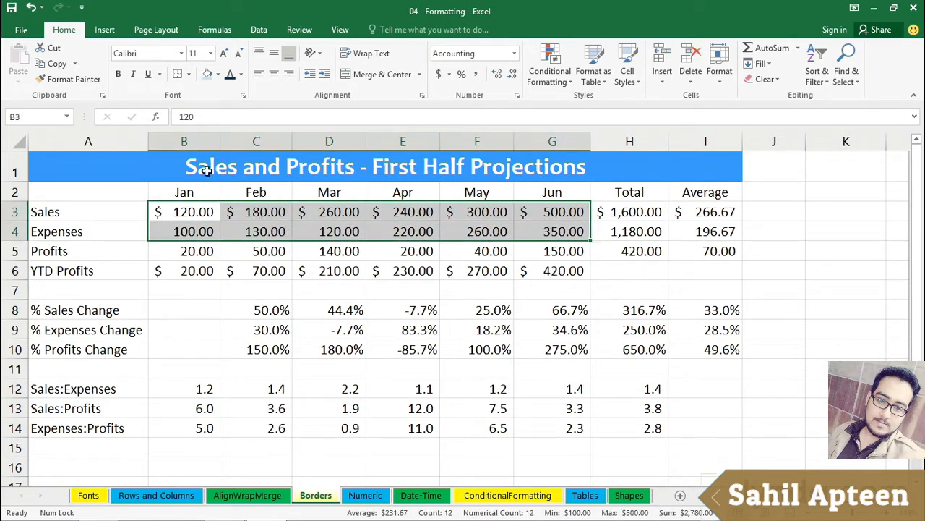
left_click(190, 75)
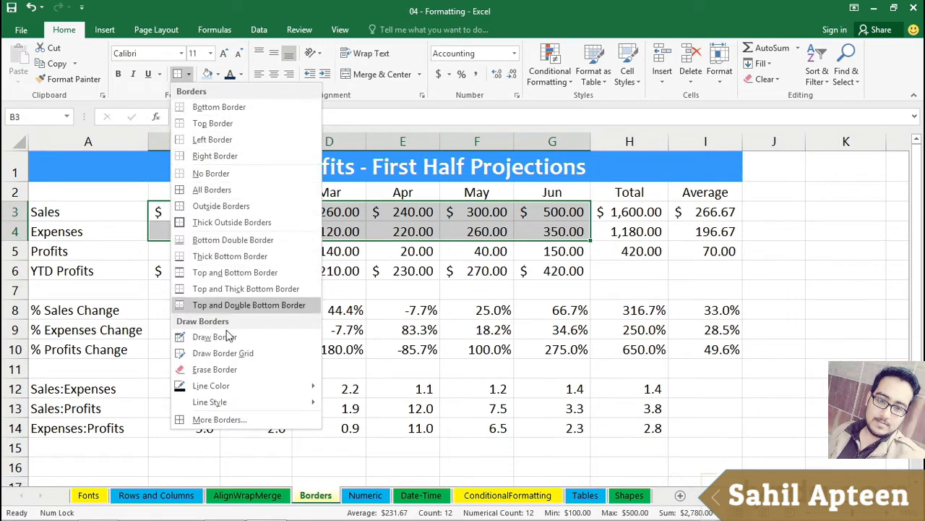
left_click(217, 420)
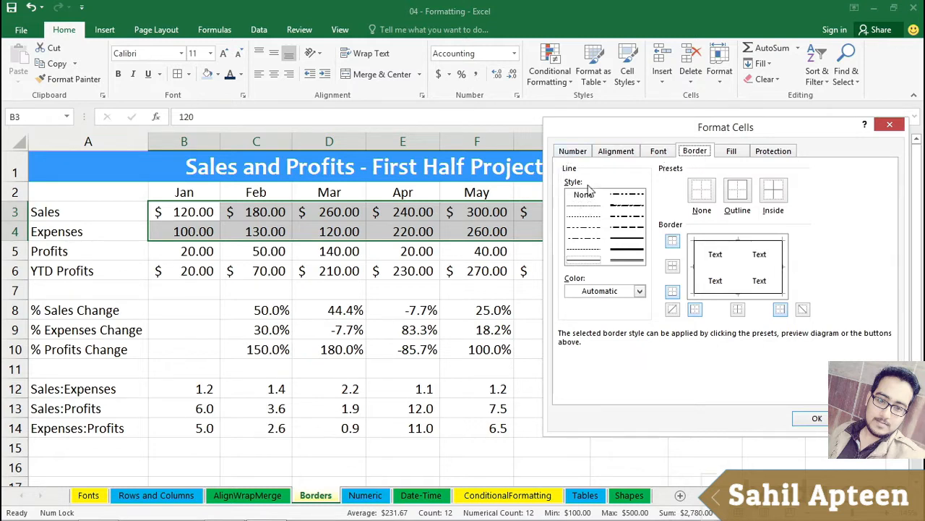
left_click(624, 229)
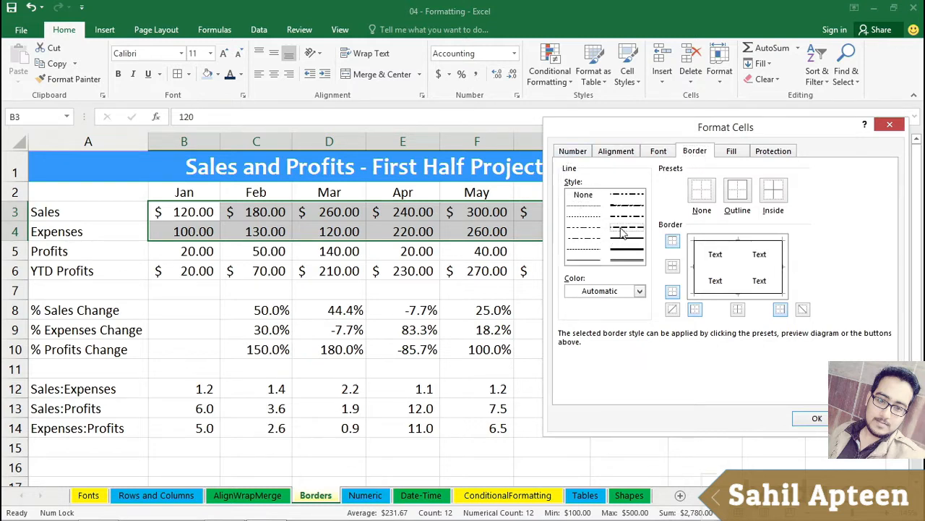
left_click(626, 239)
left_click(626, 250)
left_click(626, 251)
left_click(640, 291)
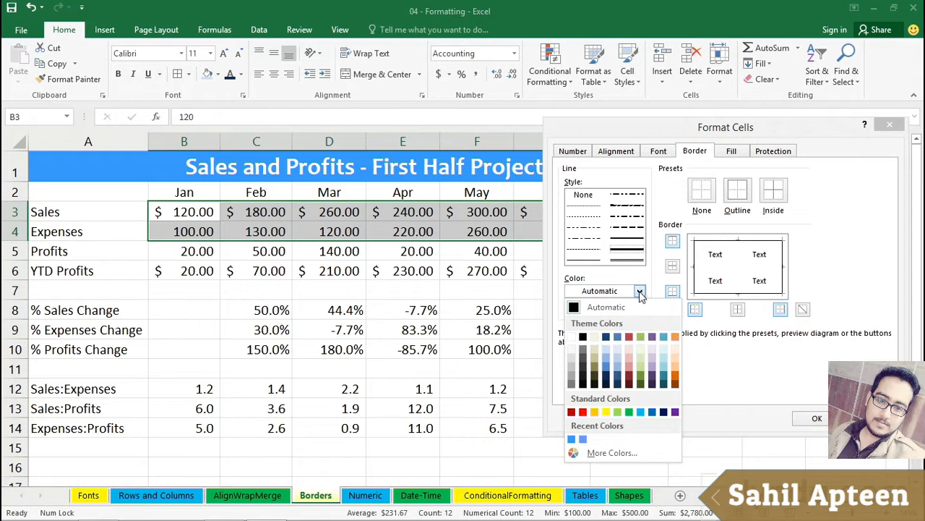
left_click(584, 411)
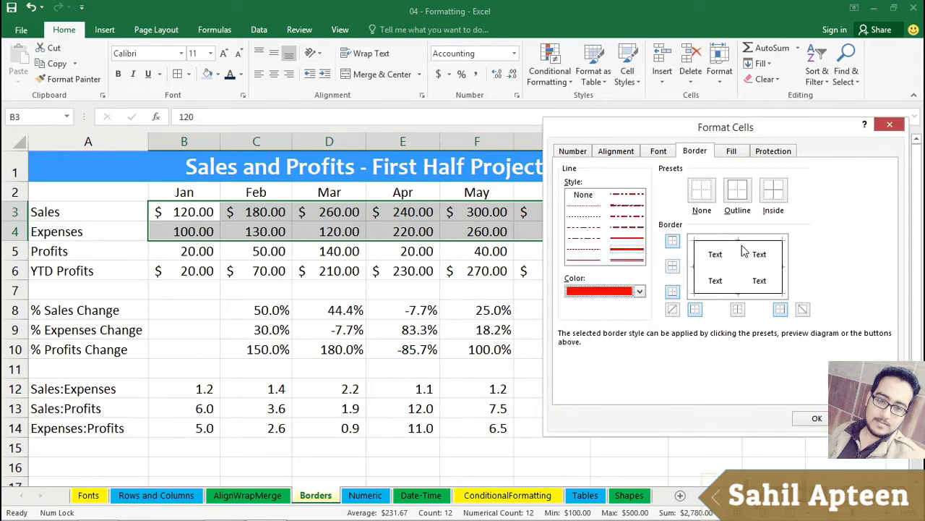
left_click(738, 189)
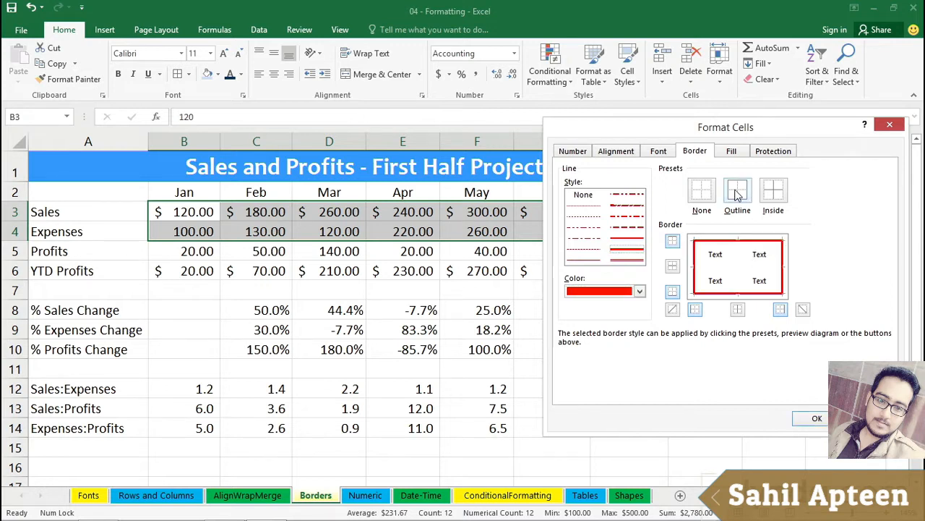
left_click(775, 192)
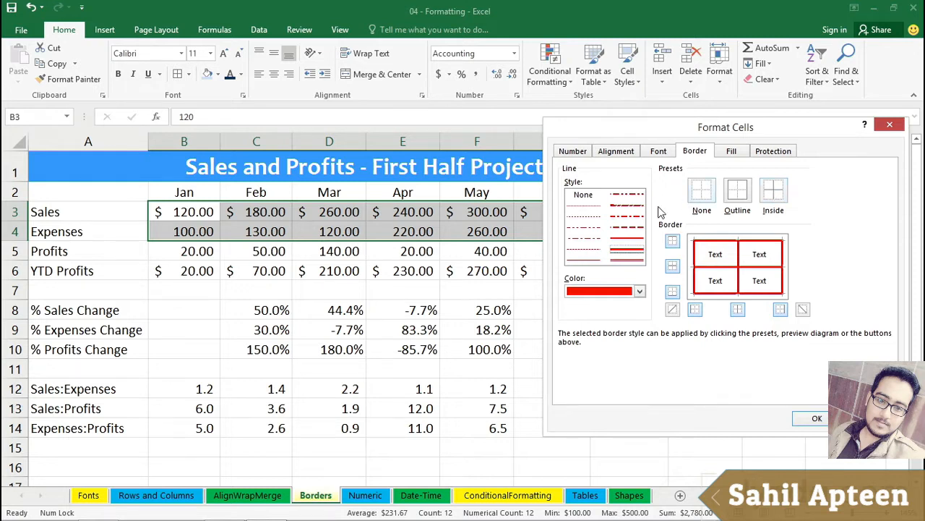
Try a dashed red line style on the outline and inside borders of B3:G4
left_click(626, 229)
left_click(737, 192)
left_click(776, 199)
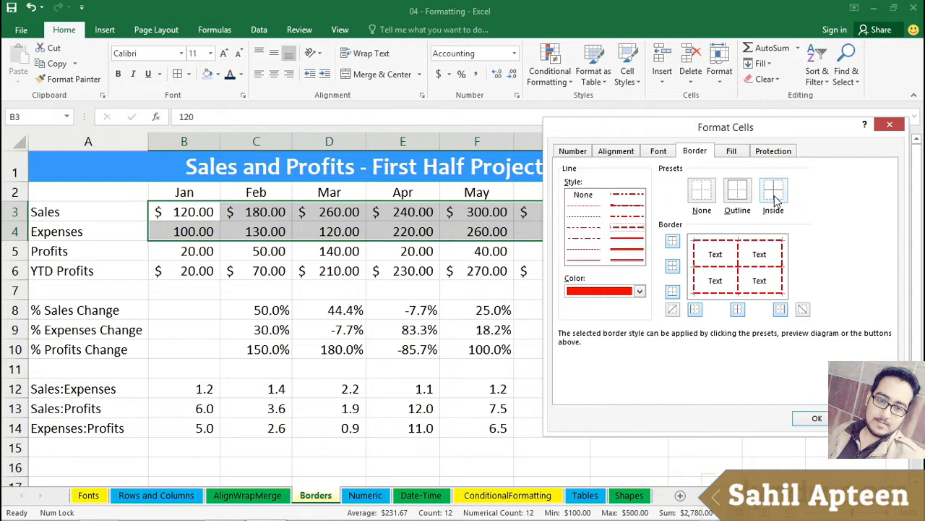
Try a thick red diagonal line, and apply thick red outline and inside borders to B3:G4
left_click(622, 250)
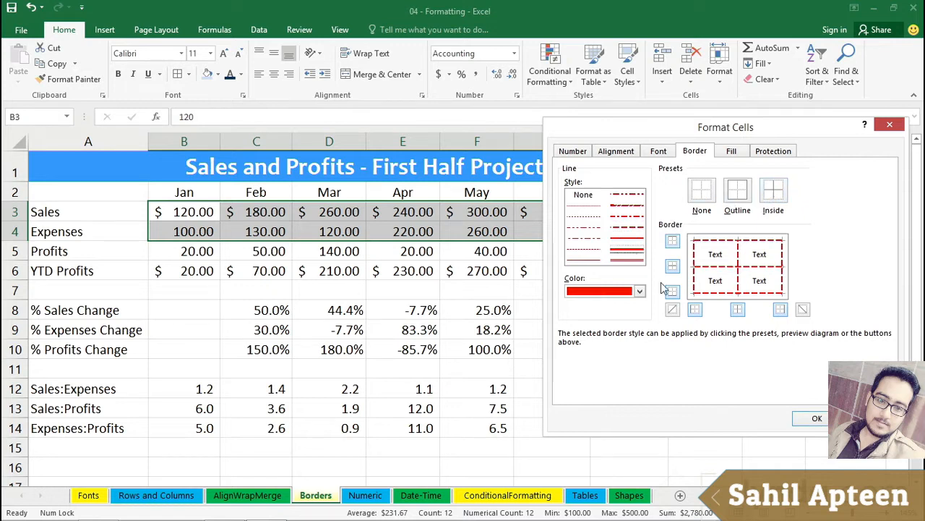
left_click(672, 309)
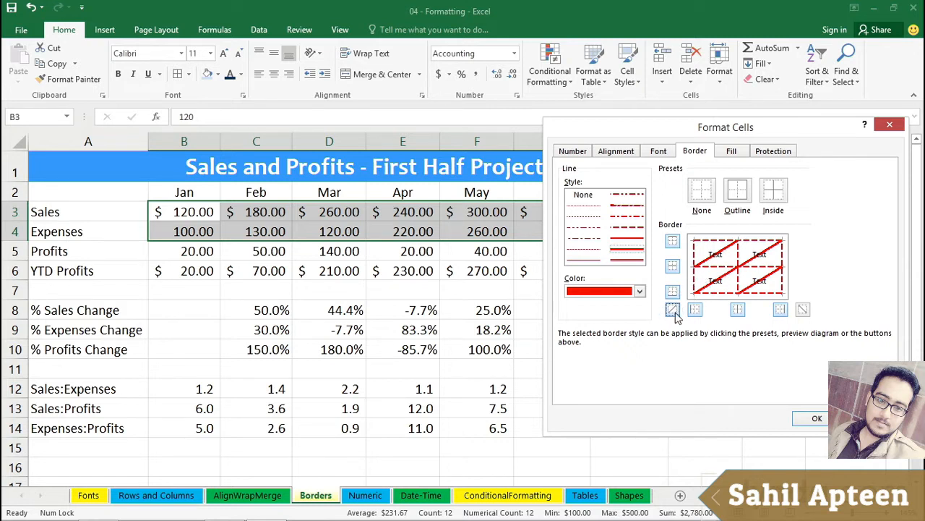
left_click(673, 309)
left_click(694, 309)
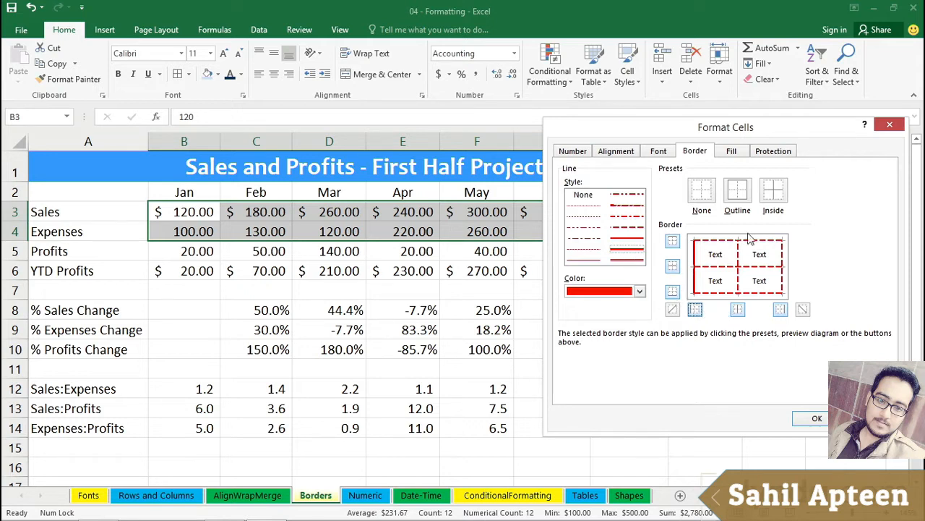
left_click(739, 197)
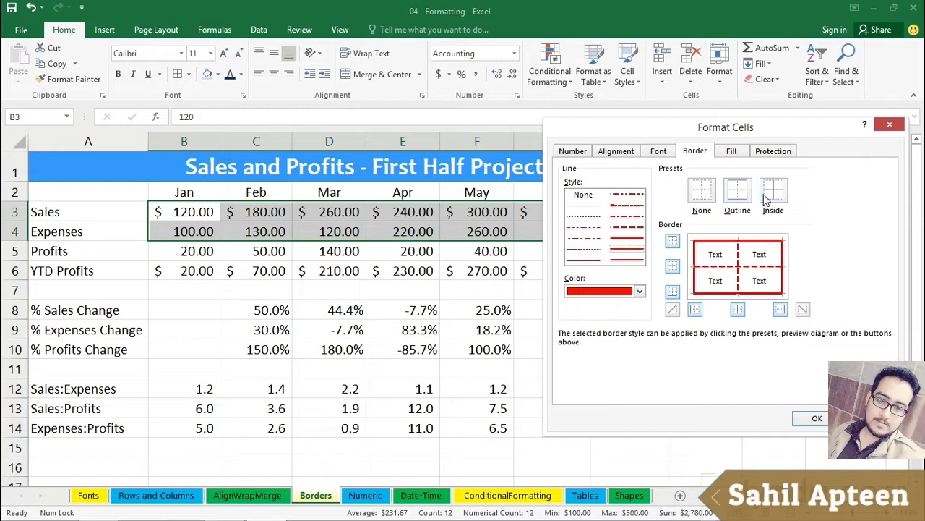
left_click(773, 197)
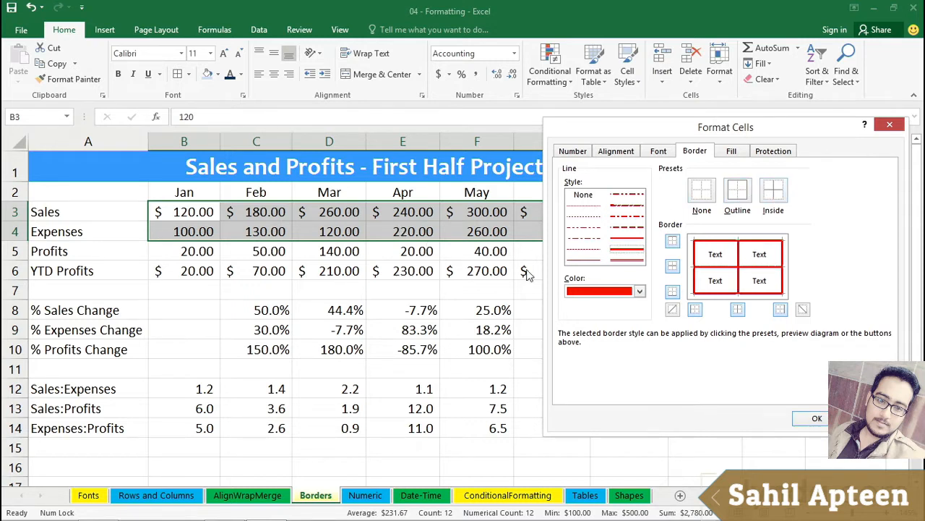
left_click(811, 418)
left_click(707, 393)
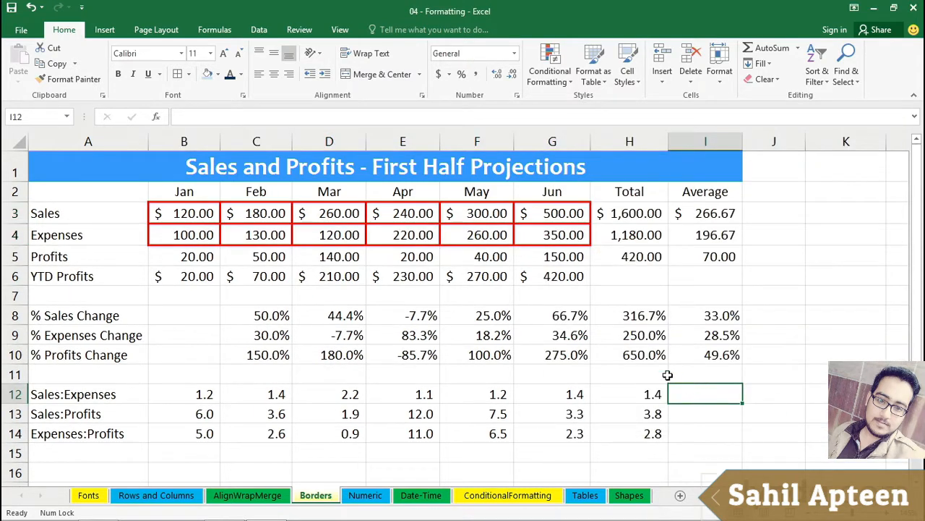
left_click_drag(273, 320, 602, 347)
left_click(710, 410)
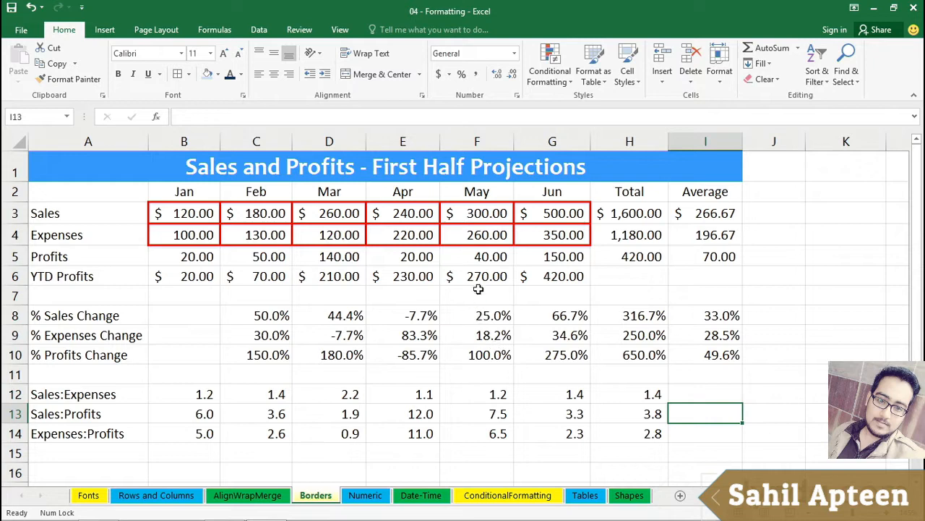
Remove all borders from the monthly sales and expenses in B3:G4
left_click_drag(175, 212, 543, 233)
left_click(188, 74)
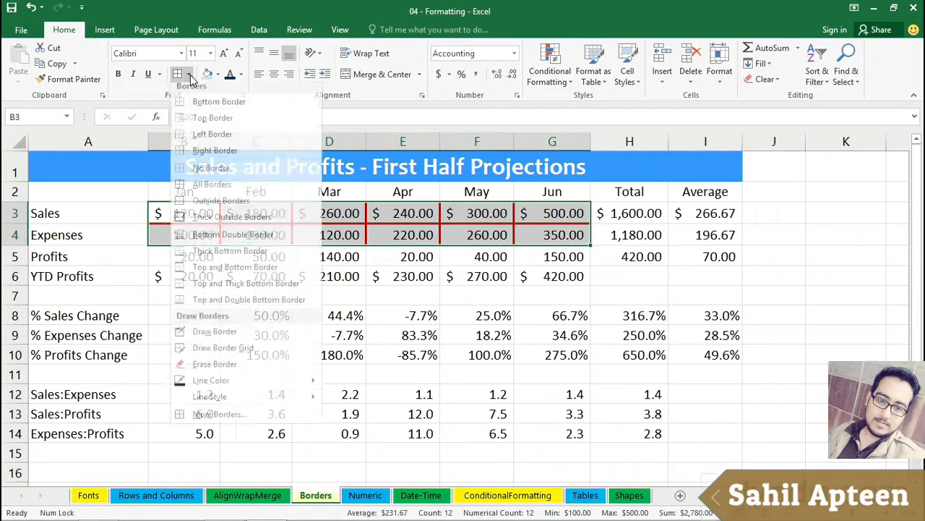
left_click(209, 176)
left_click(449, 287)
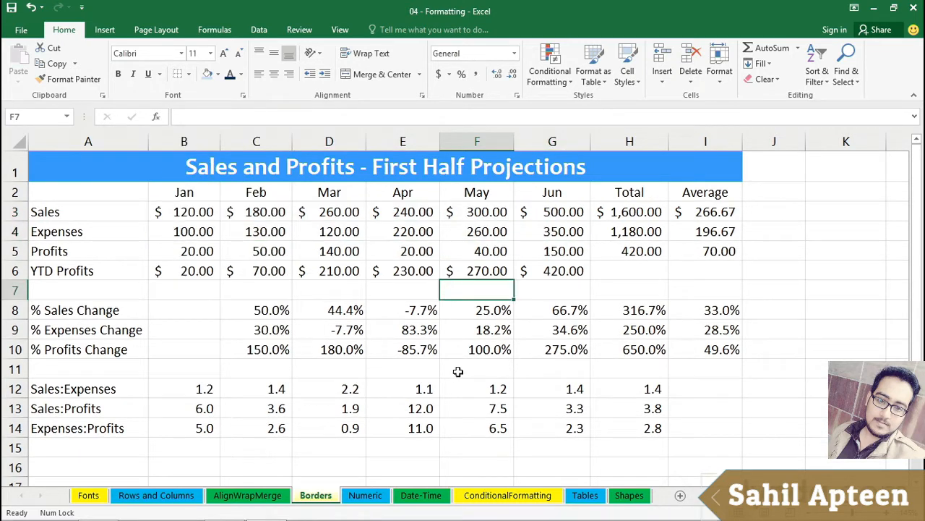
Draw a thin border by hand around the monthly sales and expenses in B3:G4 with Draw Border
left_click(190, 75)
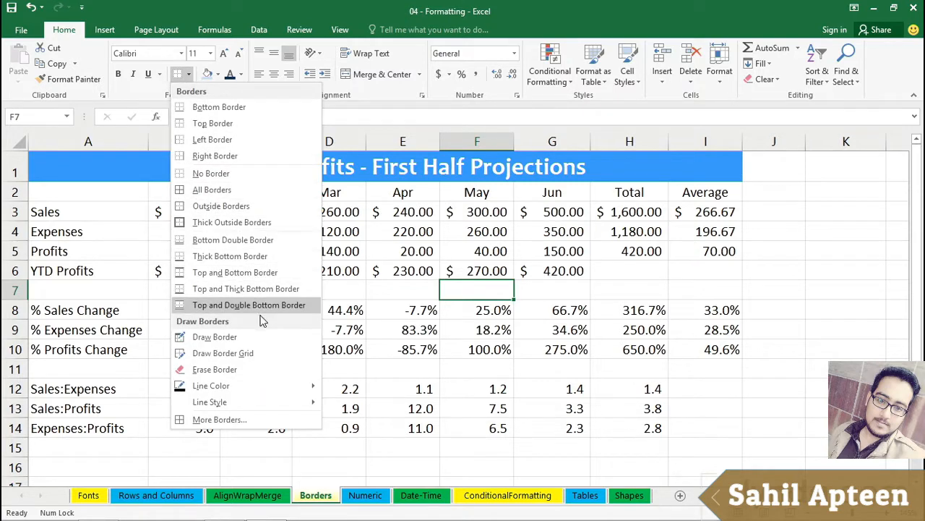
left_click(214, 337)
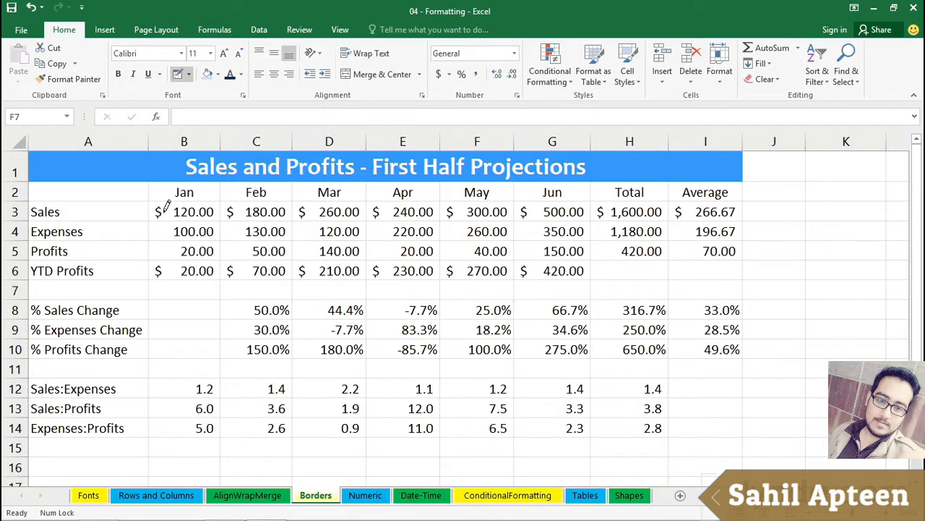
mouse_move(155, 202)
left_mouse_down()
mouse_move(171, 230)
mouse_move(556, 227)
left_mouse_up()
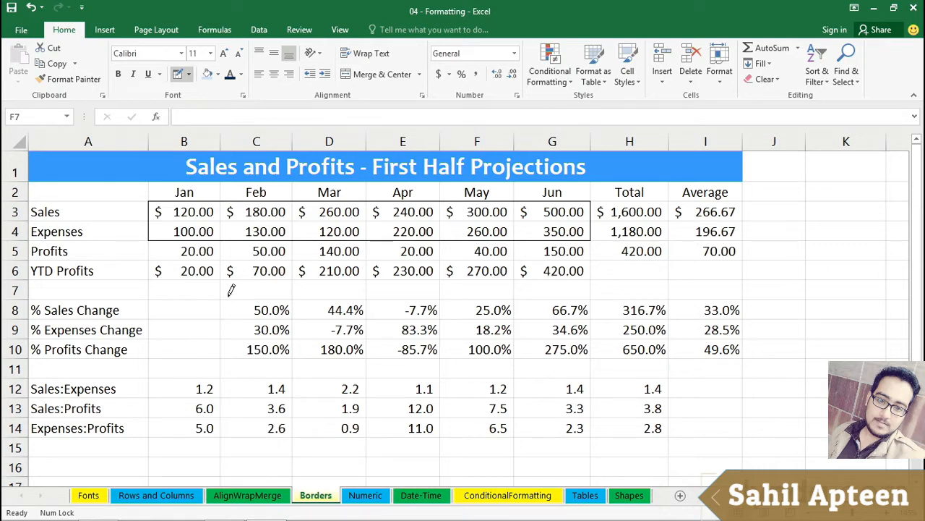
key("Escape")
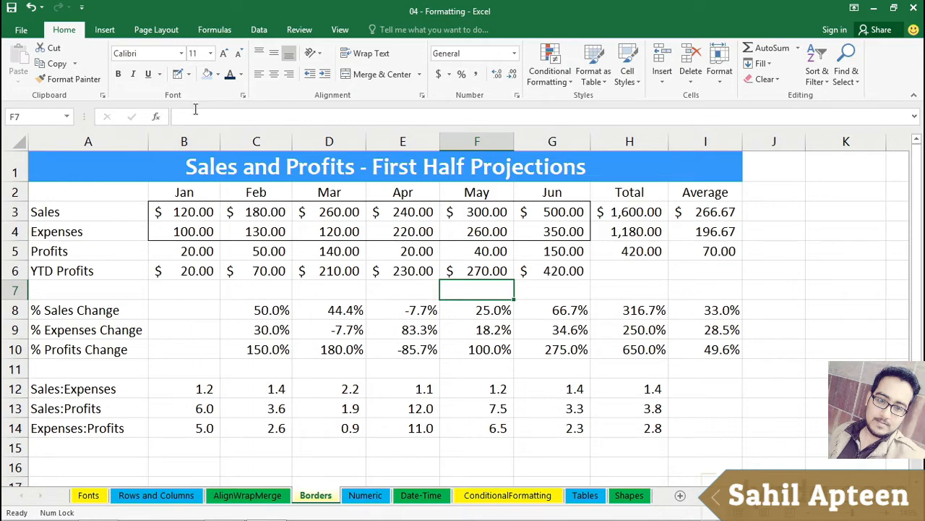
Draw a thin border grid over the monthly percentage changes in C8:G10 with Draw Border Grid
left_click(188, 74)
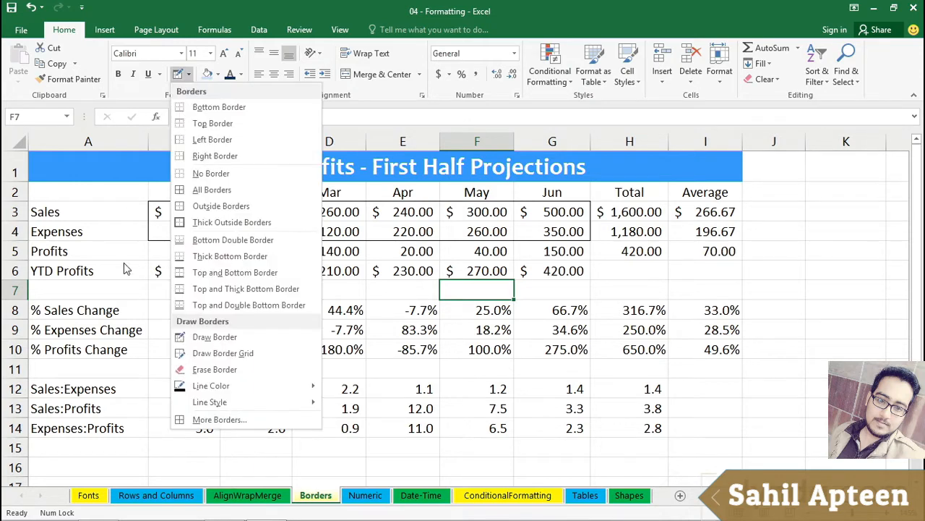
left_click(217, 352)
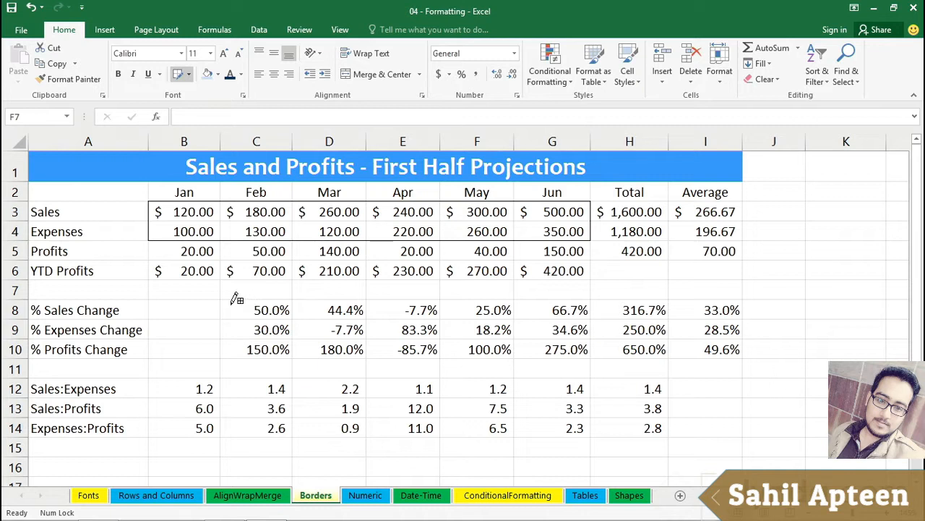
mouse_move(235, 295)
left_mouse_down()
mouse_move(253, 345)
mouse_move(515, 328)
mouse_move(591, 330)
mouse_move(594, 341)
left_mouse_up()
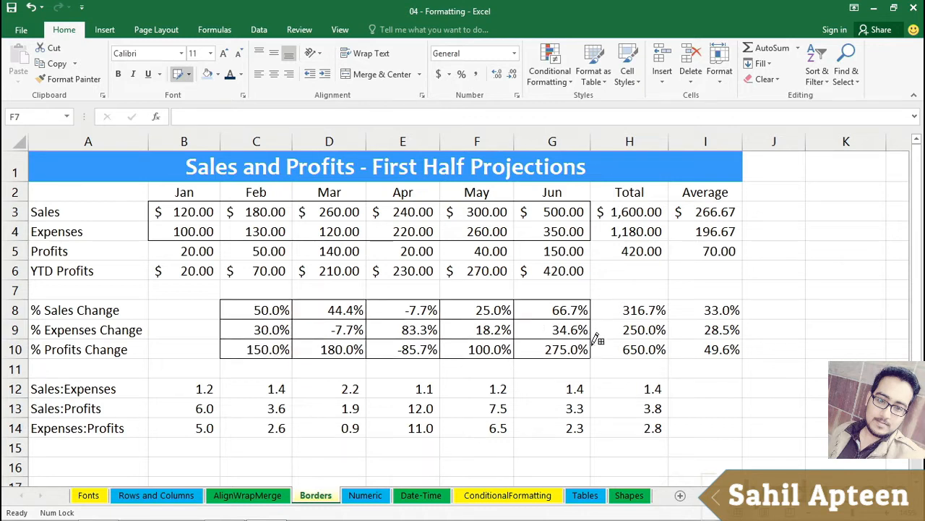
key("Escape")
left_click(699, 388)
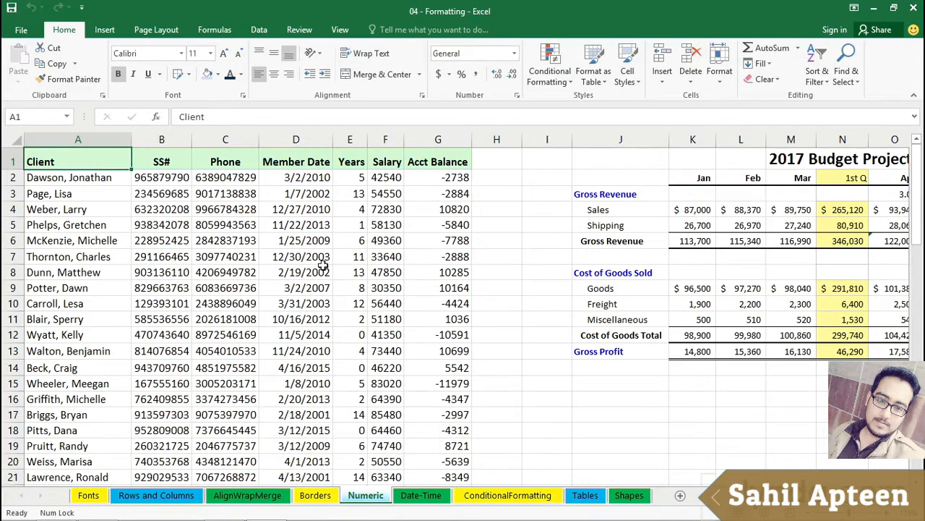
Apply the Special Social Security Number format to the SS# column and AutoFit its width
left_click(162, 139)
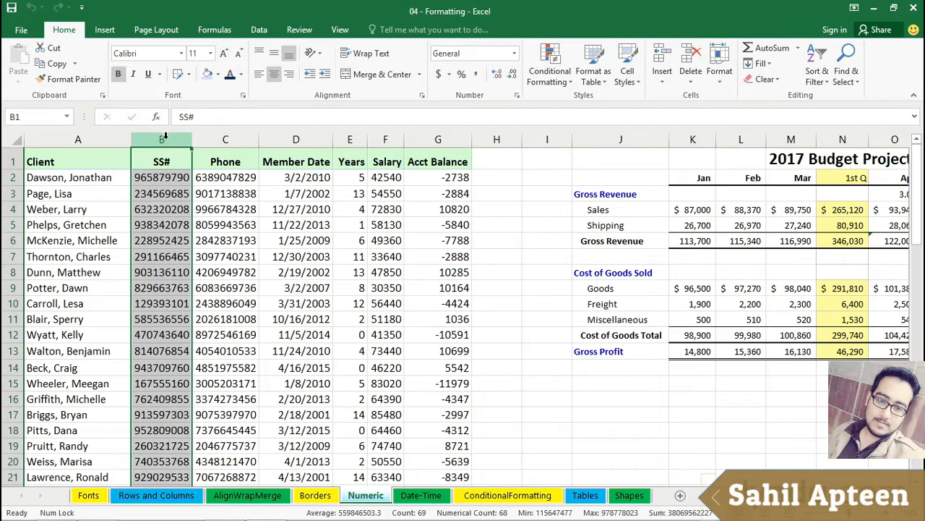
scroll(168, 139, "up", 5)
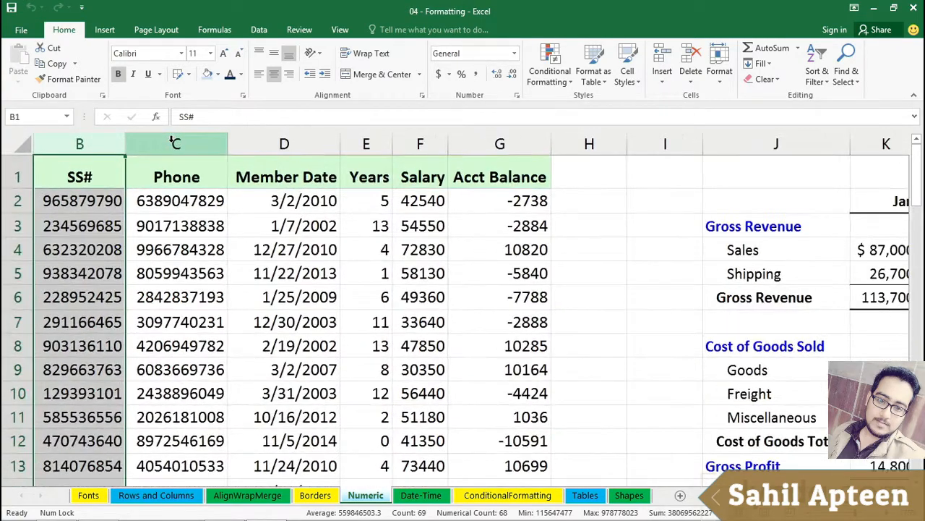
left_click(67, 207)
left_click(67, 208)
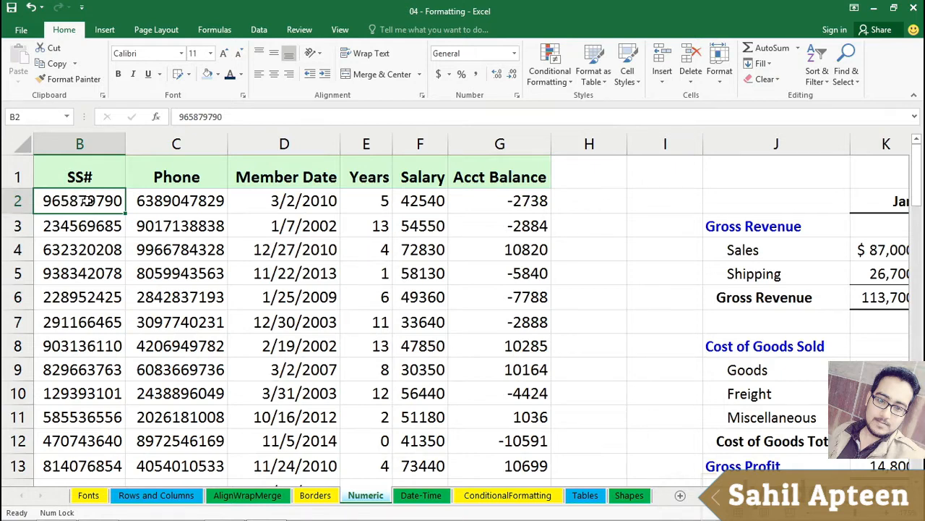
left_click(79, 143)
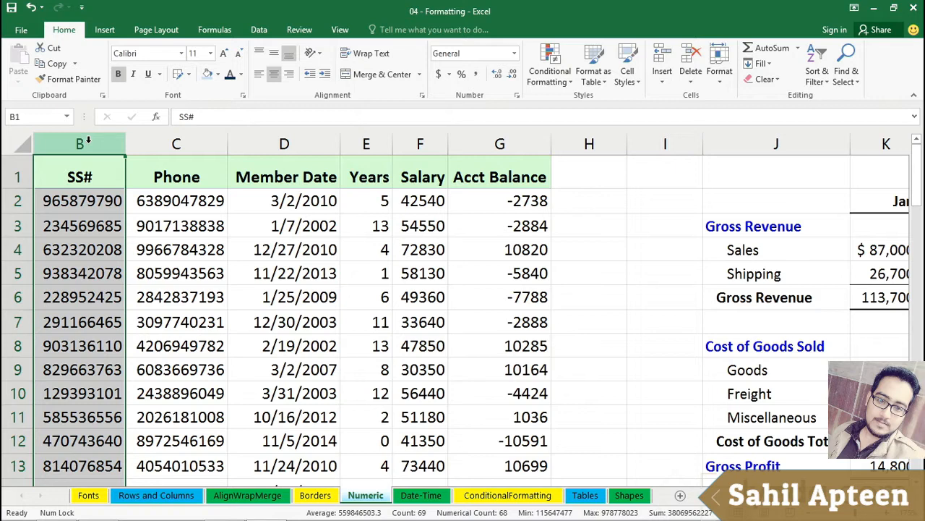
right_click(88, 141)
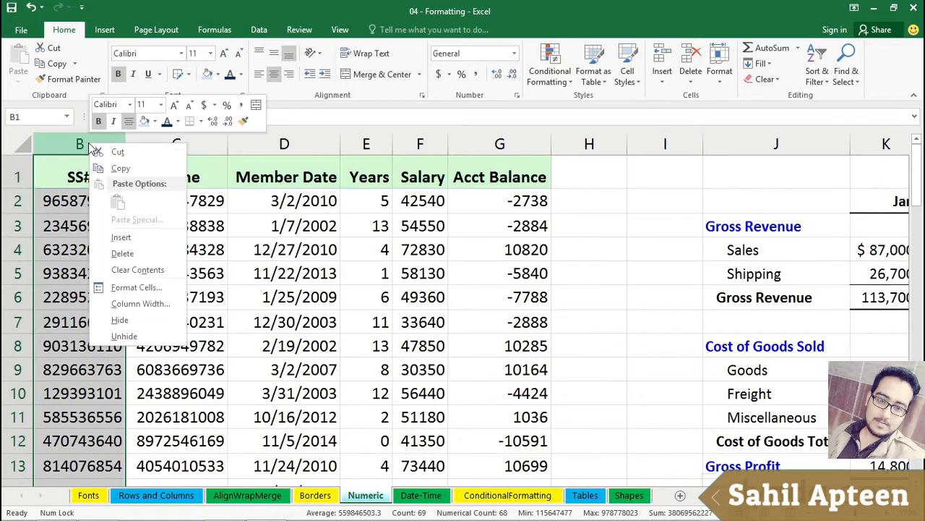
left_click(152, 287)
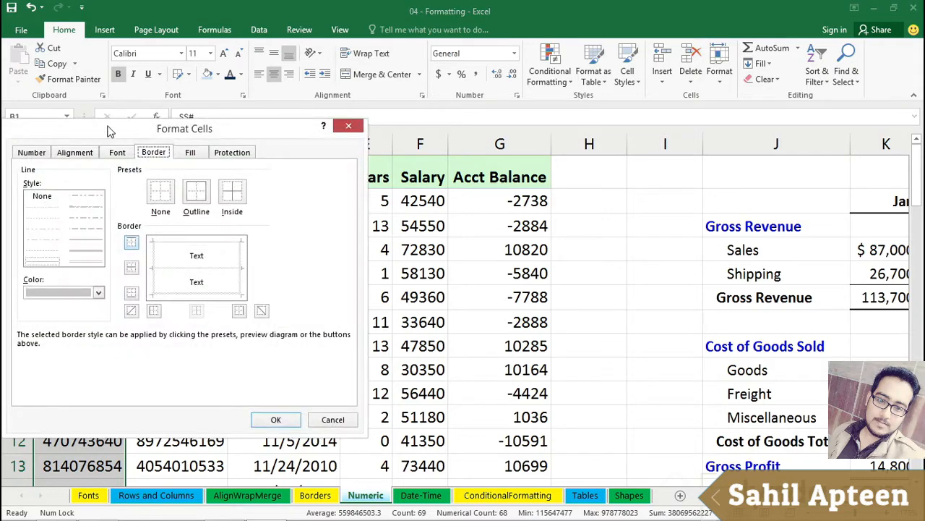
left_click_drag(115, 132, 278, 132)
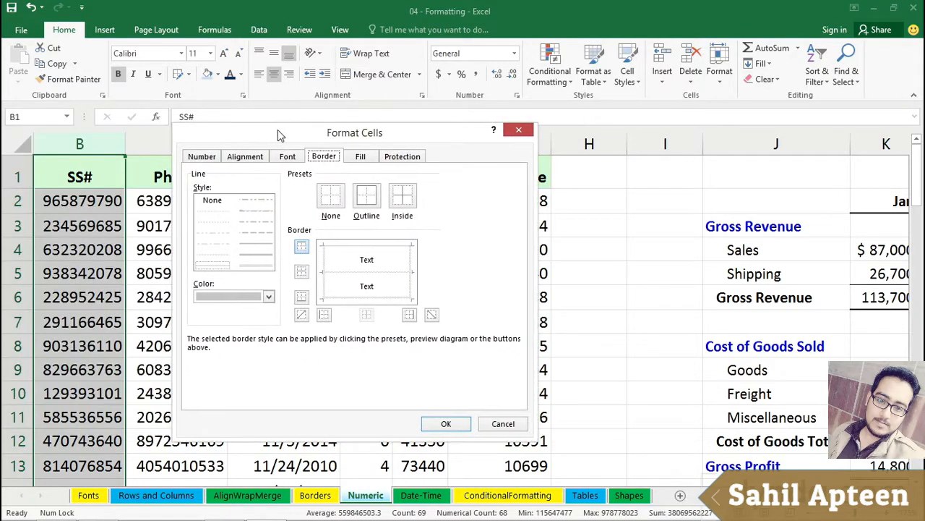
left_click(202, 157)
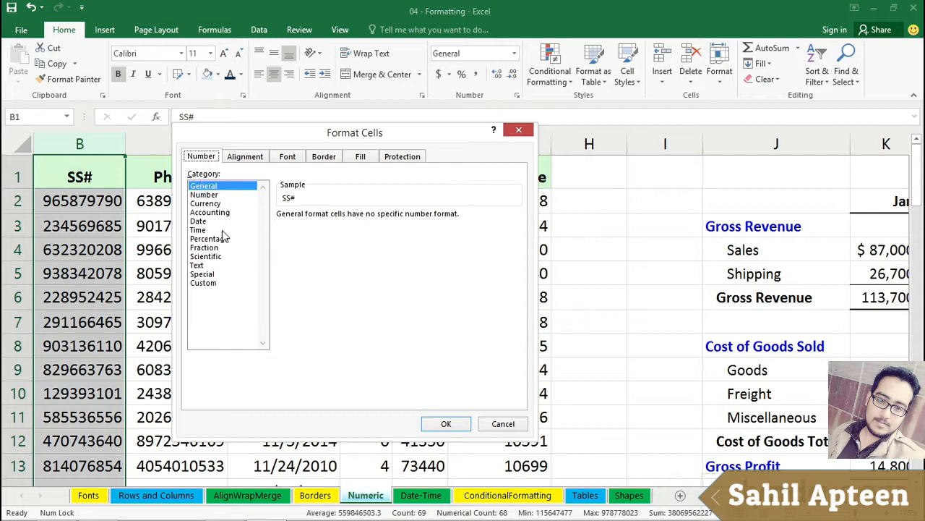
left_click(208, 274)
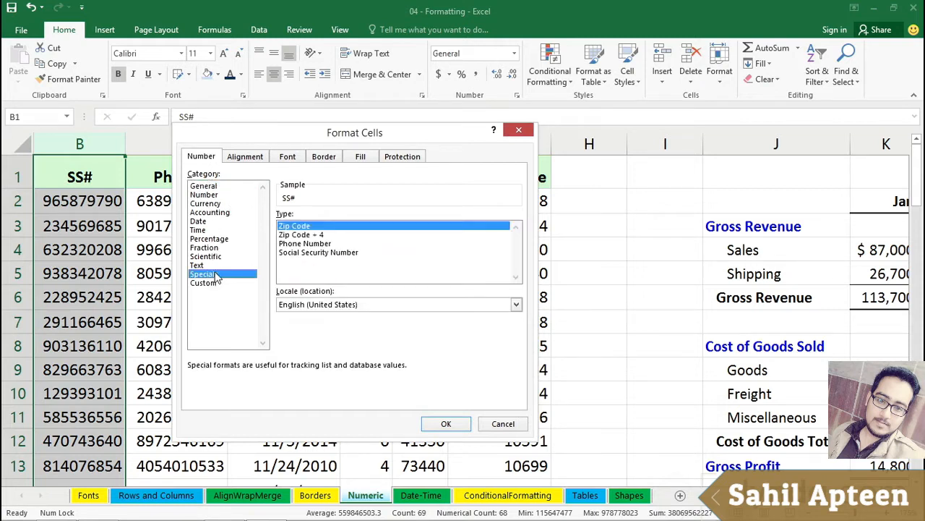
left_click(306, 254)
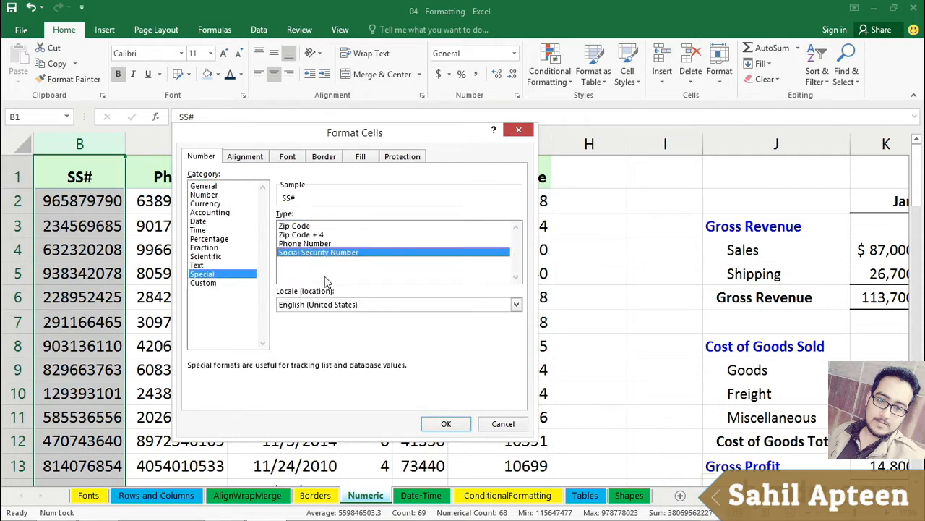
left_click(448, 426)
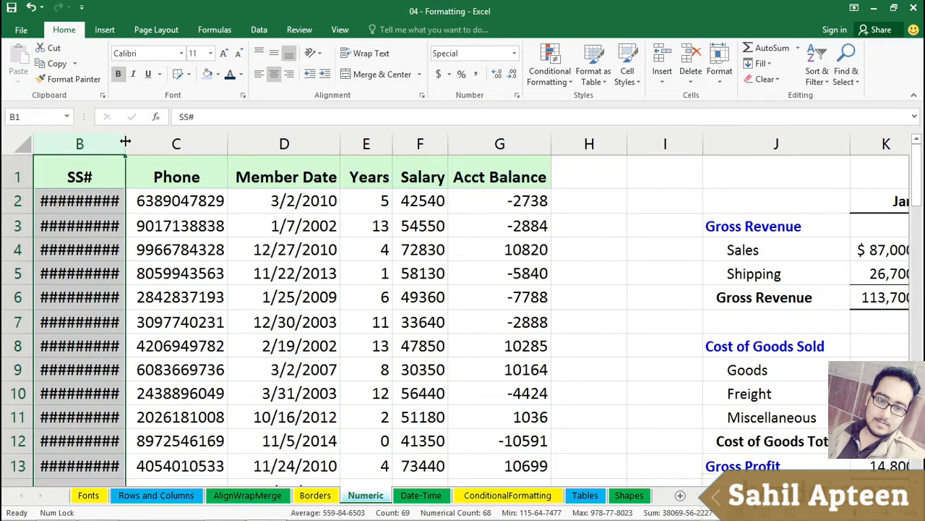
double_click(126, 141)
Open the first client's SS# cell B2 for editing to inspect its stored value, leaving it unedited
left_click(95, 201)
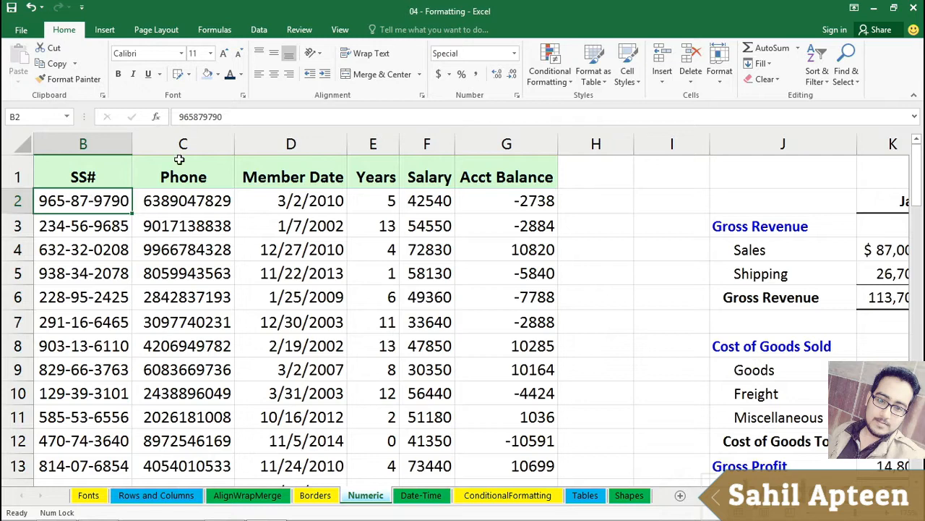
double_click(108, 205)
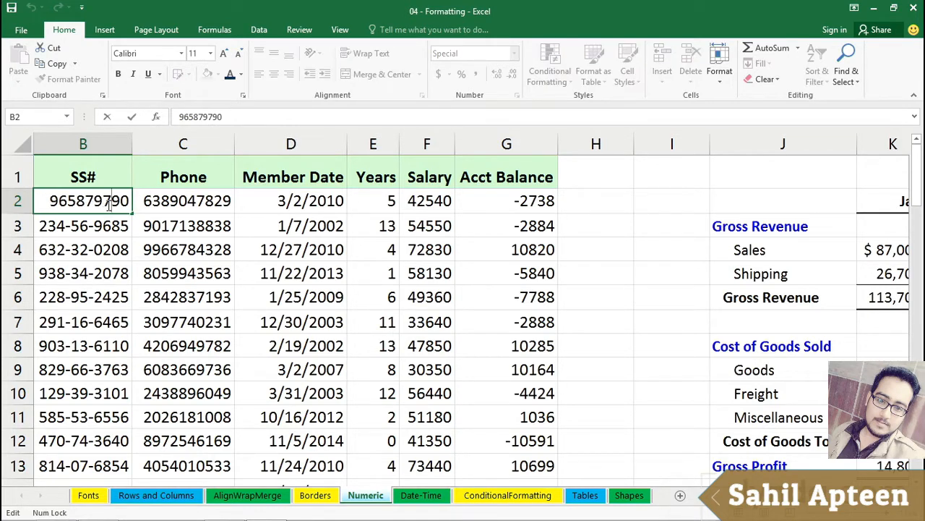
key("Return")
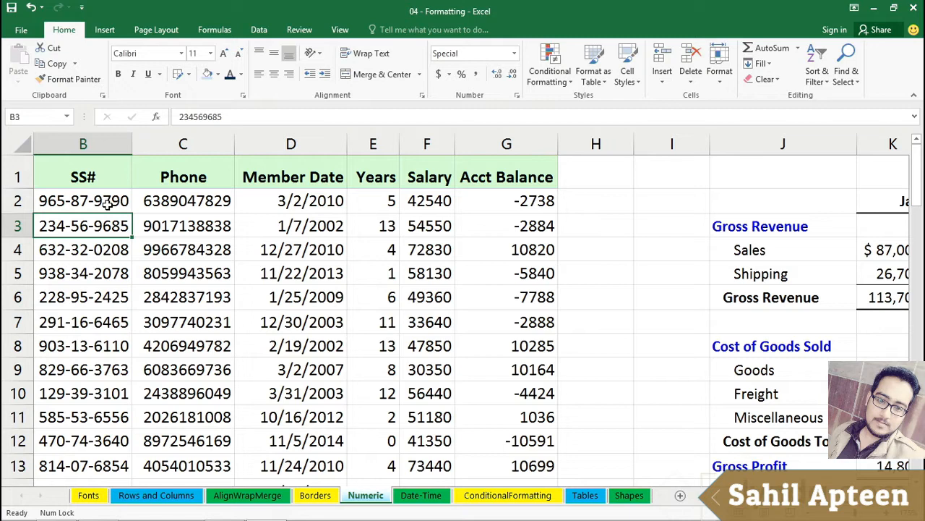
Apply the Special Phone Number format to the Phone column and AutoFit its width
left_click(198, 143)
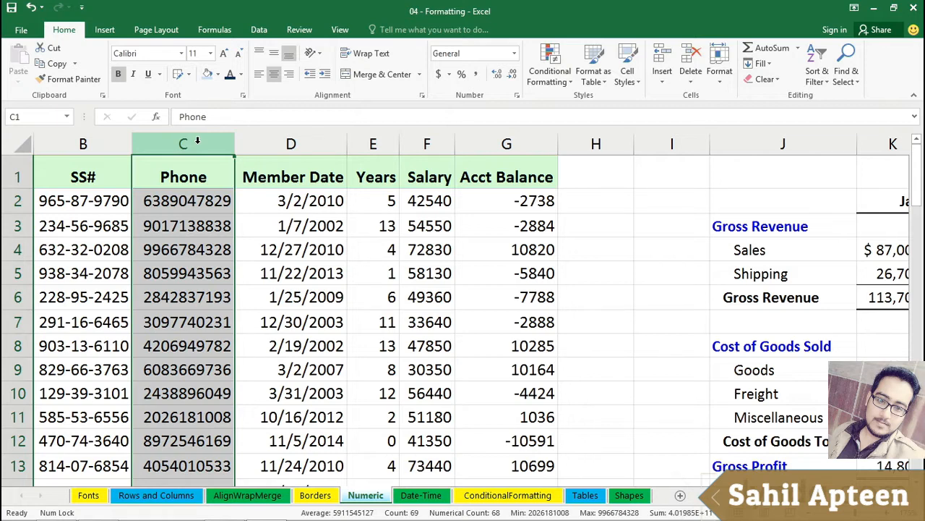
key("ctrl+1")
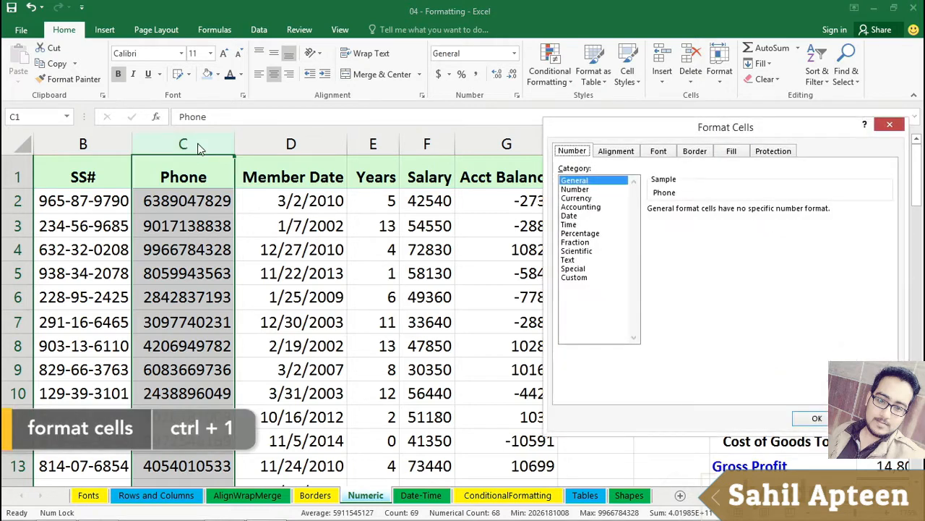
left_click(574, 269)
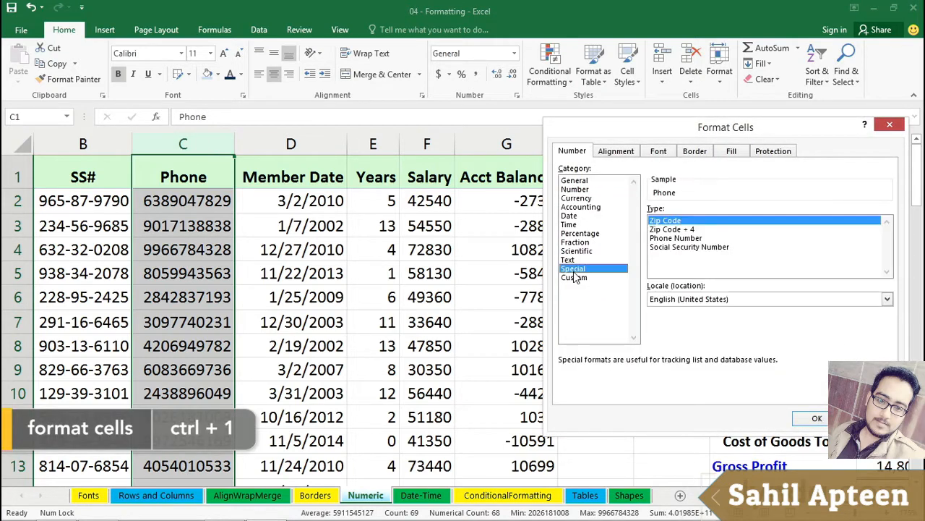
double_click(683, 238)
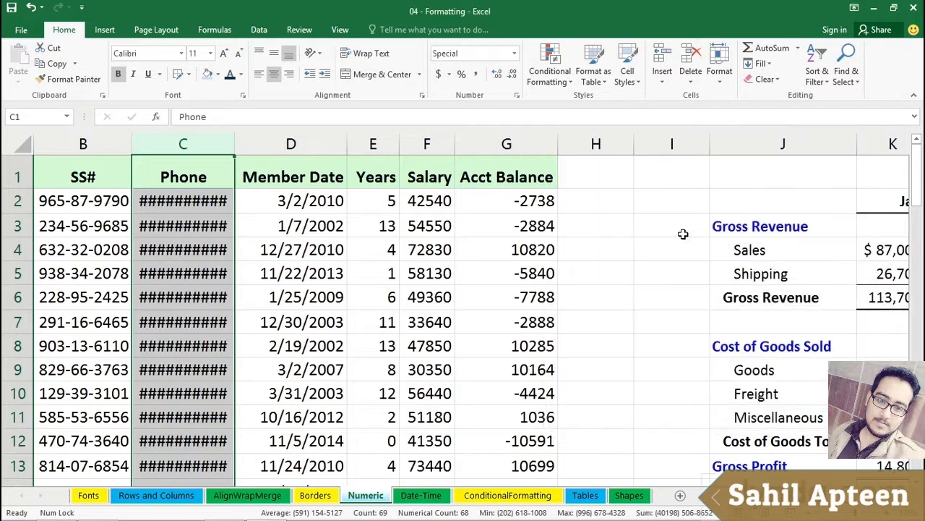
double_click(235, 143)
Change the area code of the client phone number in C3 to 303
left_click(209, 227)
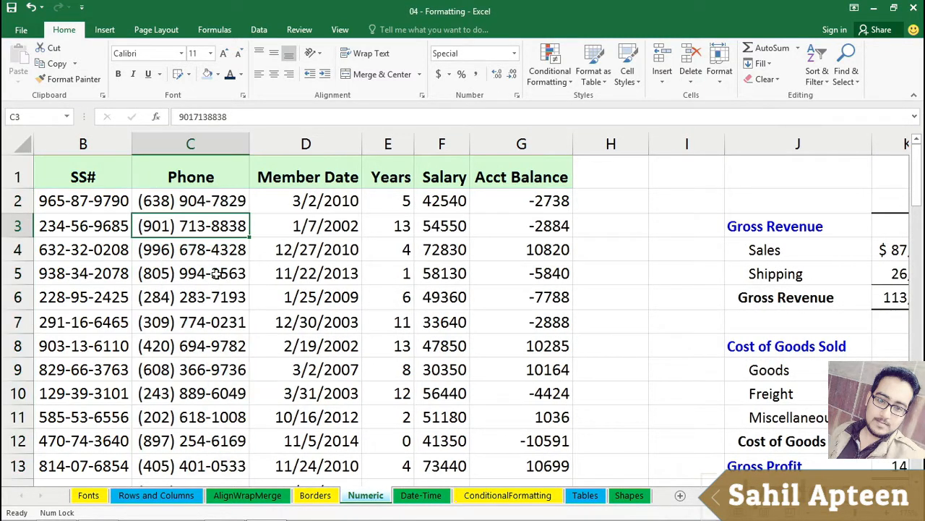
double_click(204, 226)
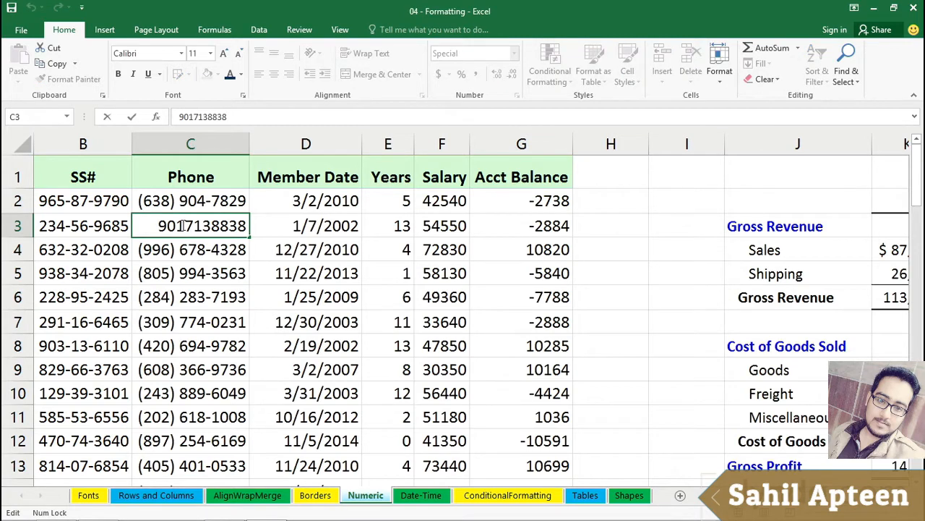
left_click_drag(184, 226, 158, 226)
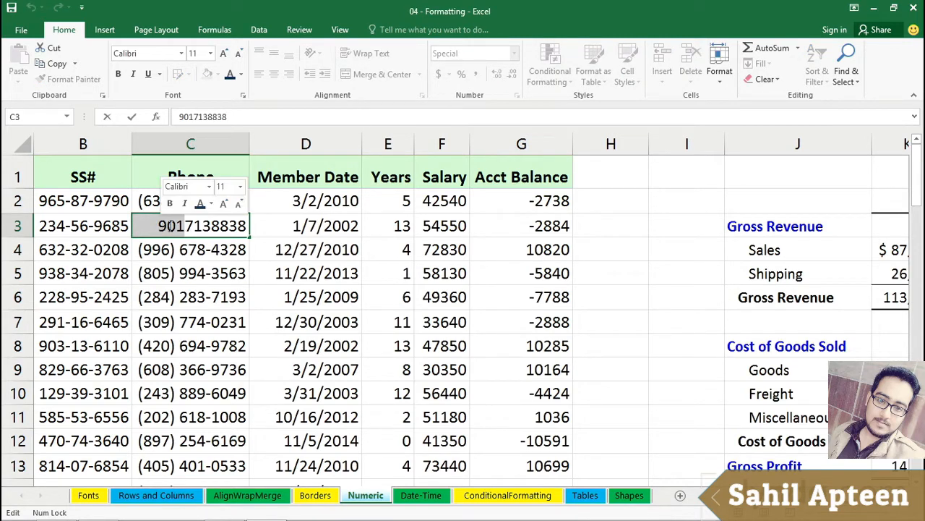
type("303")
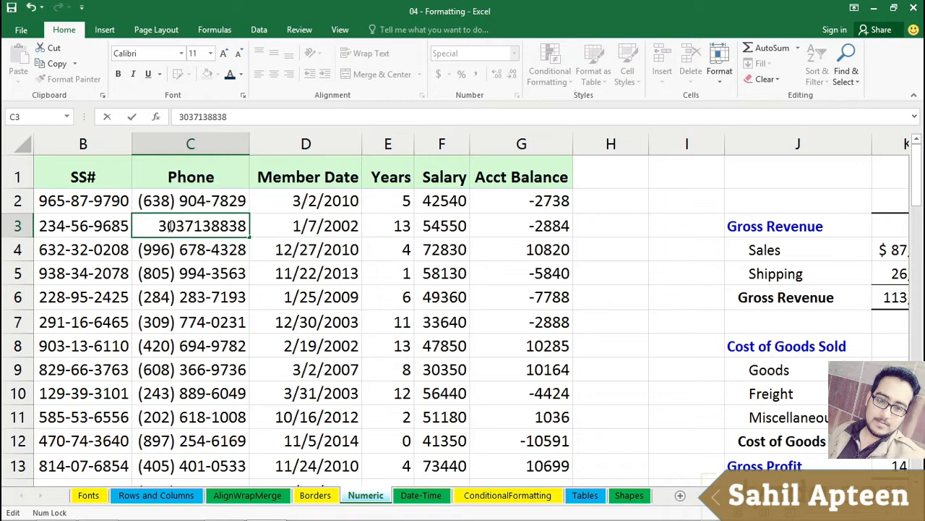
key("Return")
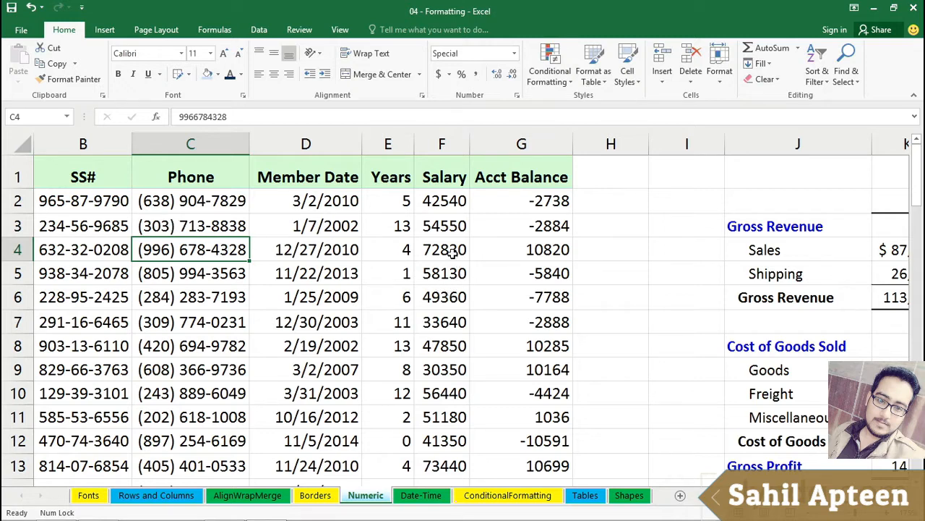
Apply the dollar Accounting number format to the Salary column and widen the column
left_click(451, 227)
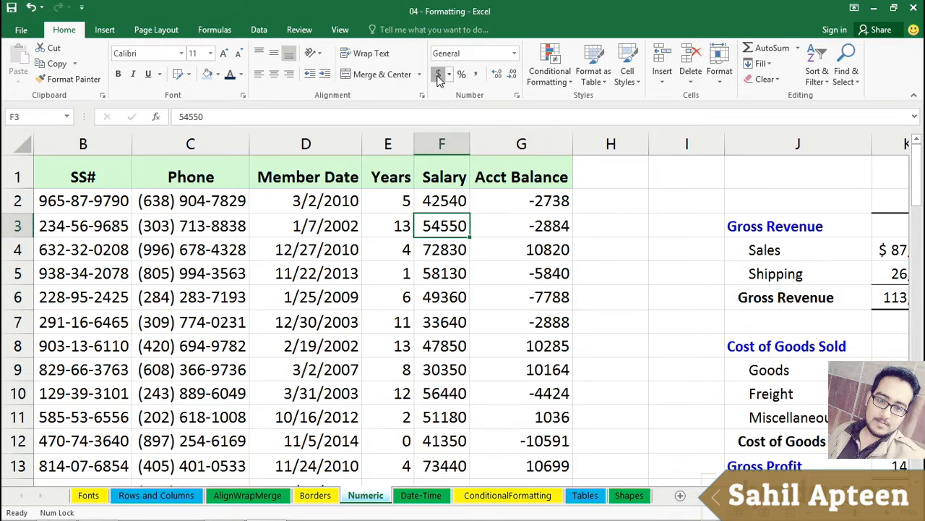
left_click(440, 142)
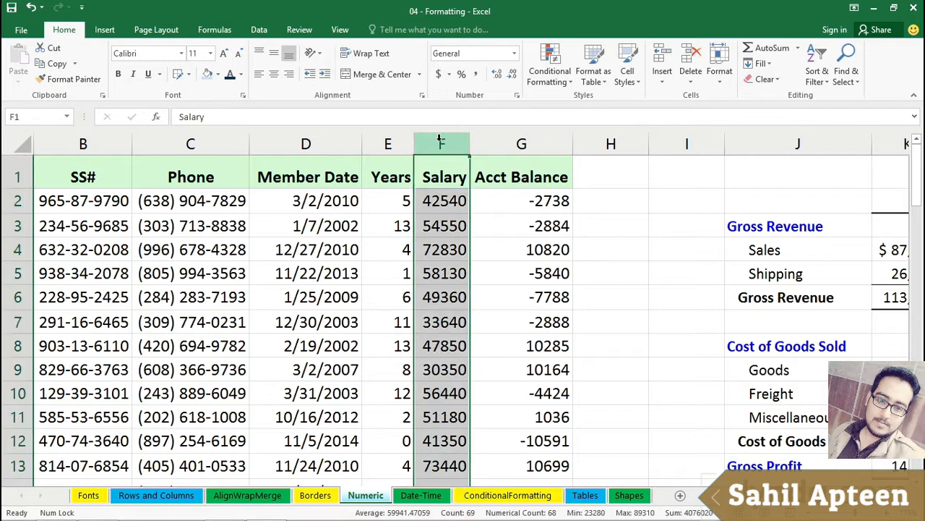
left_click(438, 75)
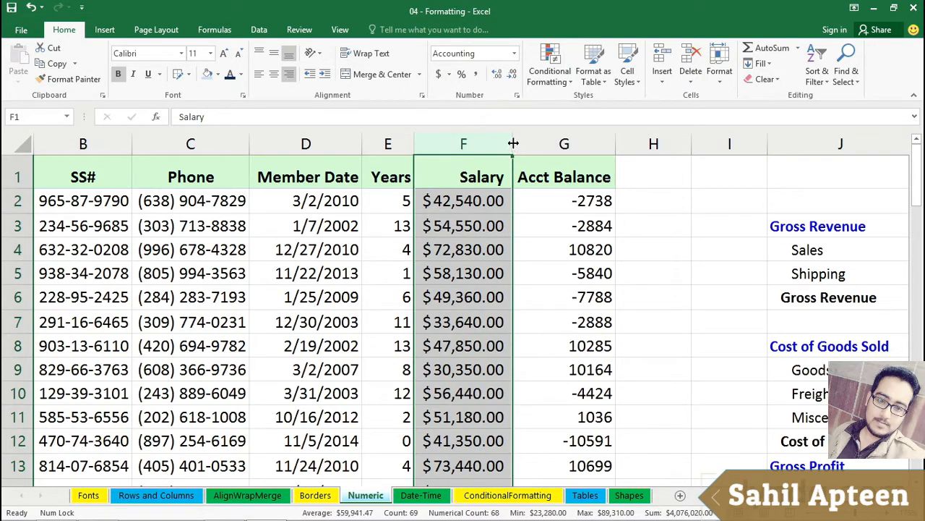
left_click_drag(514, 143, 540, 142)
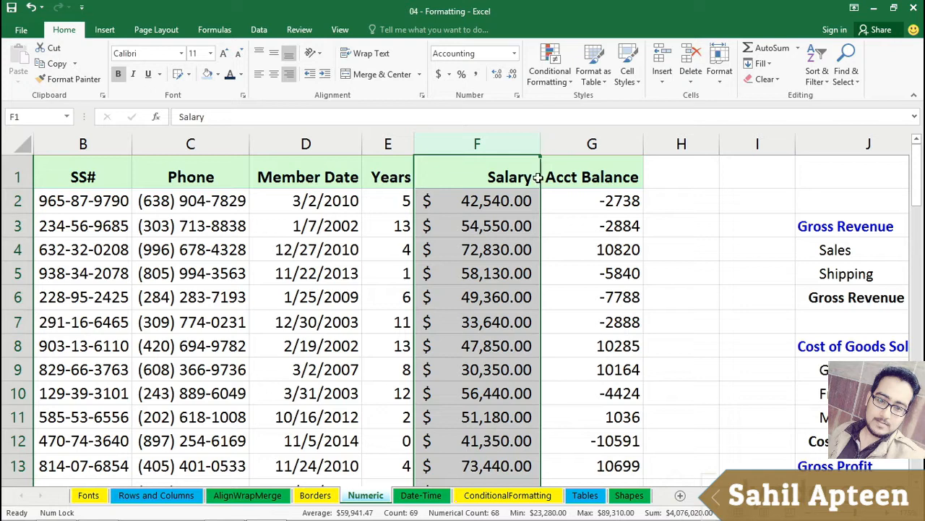
Toggle right alignment on the whole Salary column several times, ending with it switched off
left_click(499, 201)
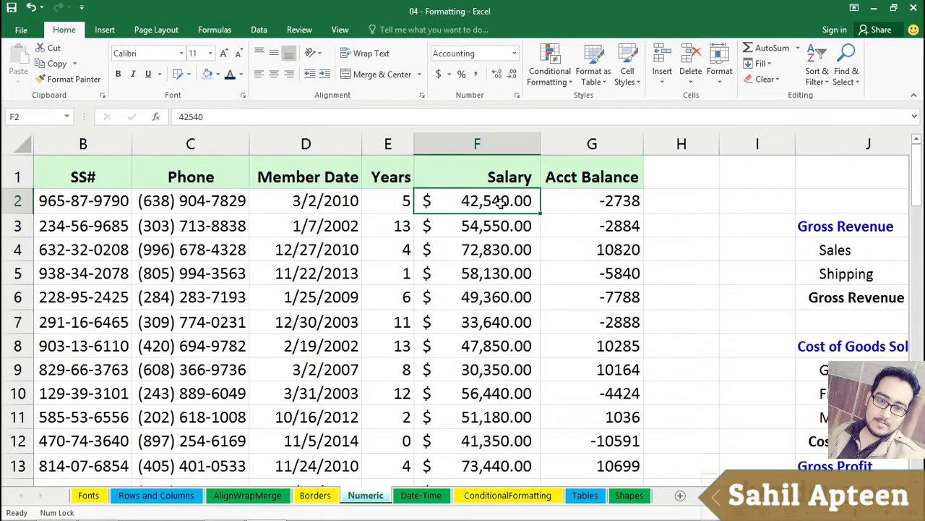
left_click(511, 153)
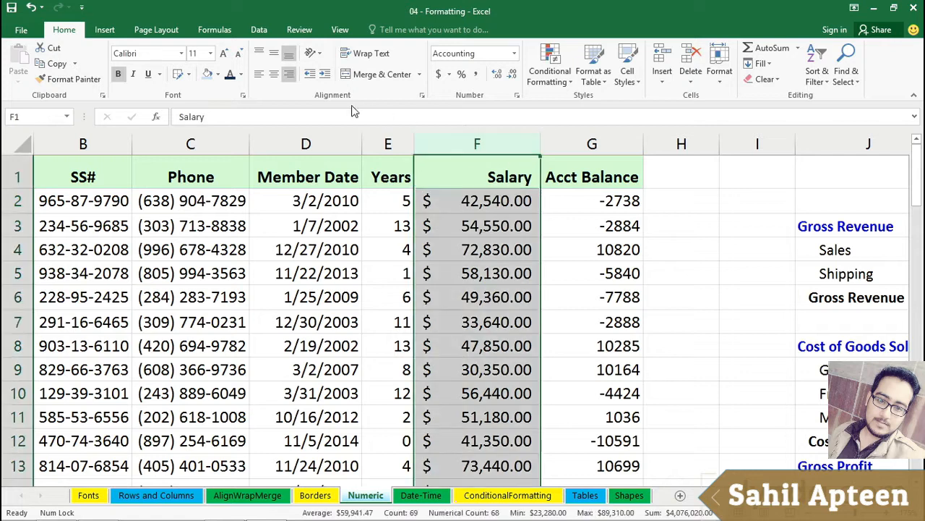
left_click(290, 82)
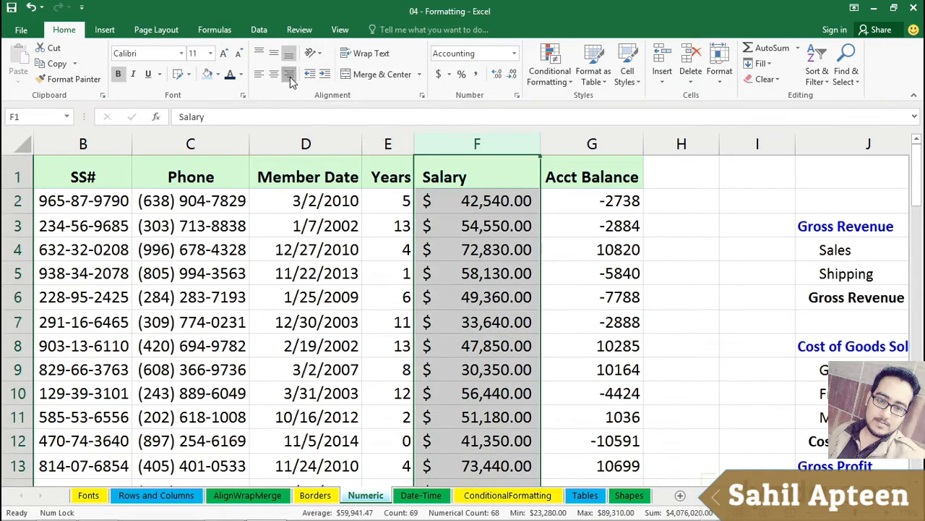
left_click(291, 81)
left_click(291, 82)
left_click(291, 82)
left_click(291, 82)
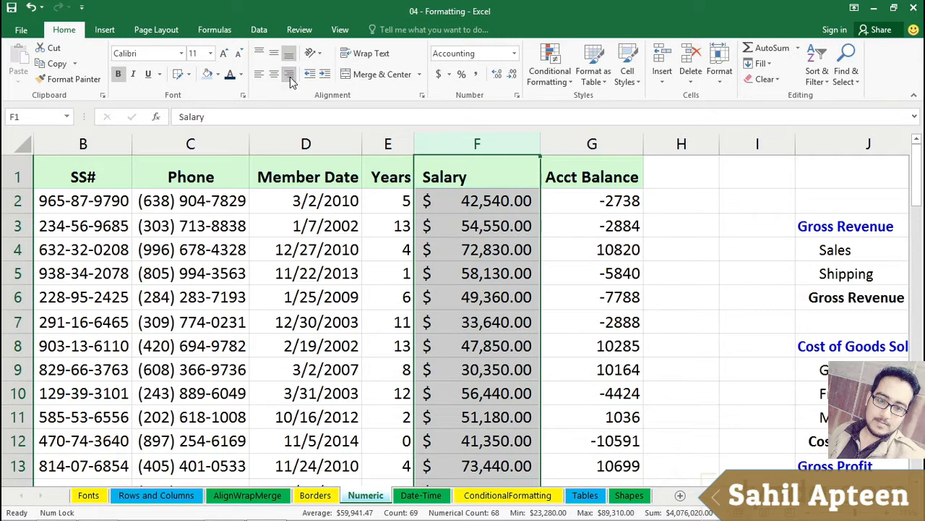
left_click(512, 203)
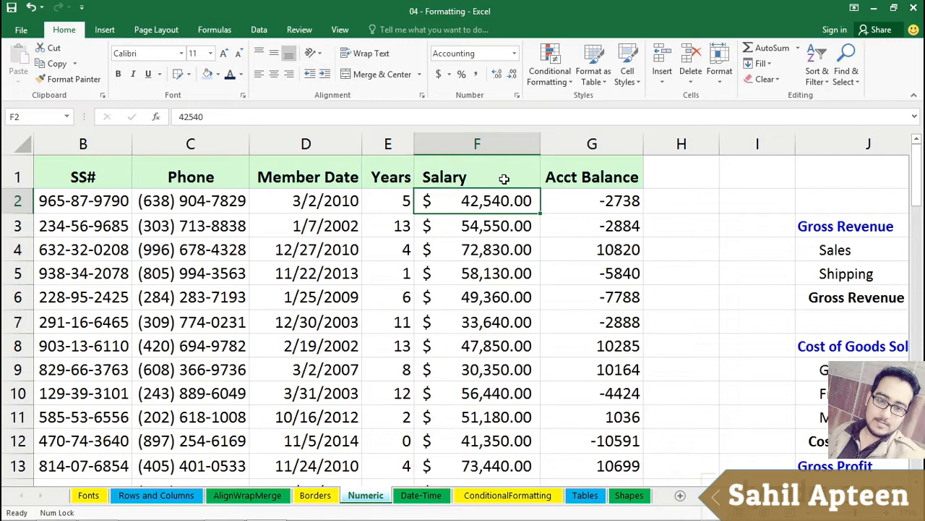
Decrease the decimals of the Salary column's accounting amounts to zero places
left_click(496, 144)
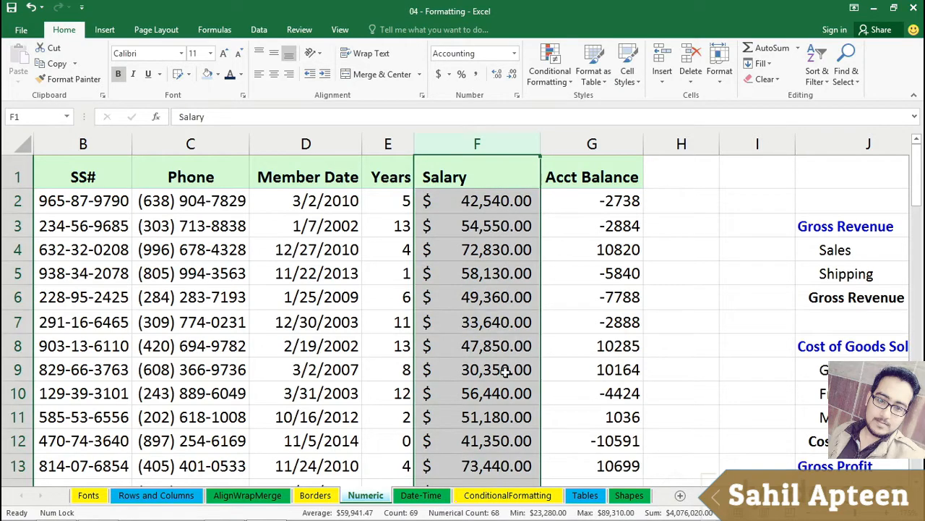
scroll(507, 376, "down", 5)
scroll(500, 382, "up", 5)
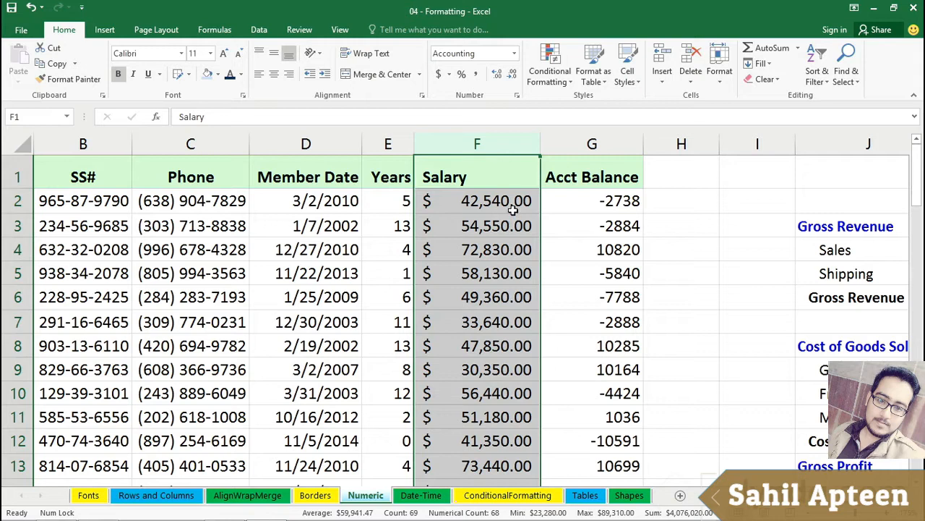
left_click(512, 77)
left_click(512, 77)
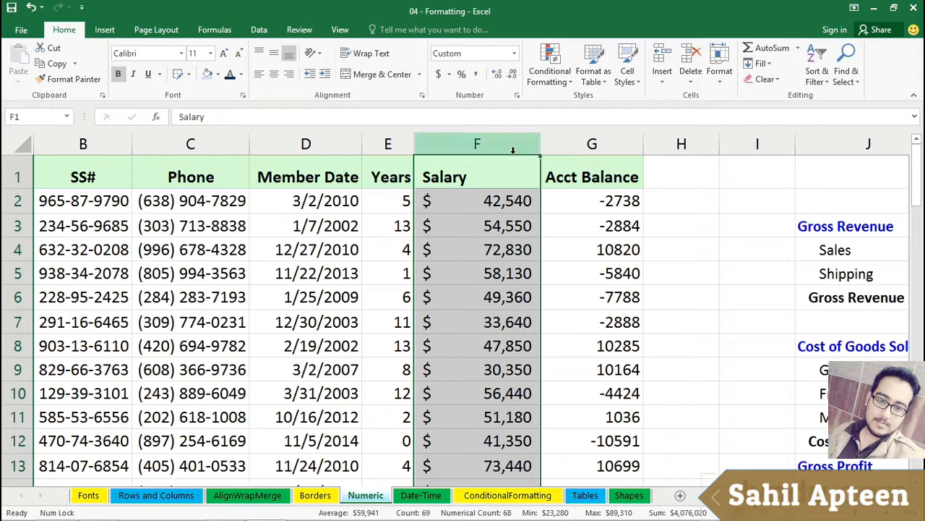
Apply the dollar Accounting number format to the Acct Balance column and widen the column
left_click(511, 203)
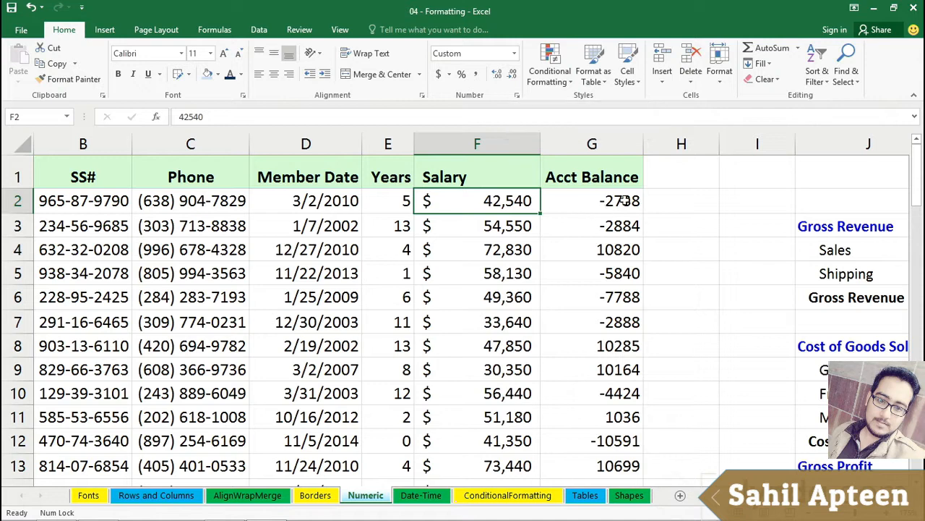
left_click(609, 143)
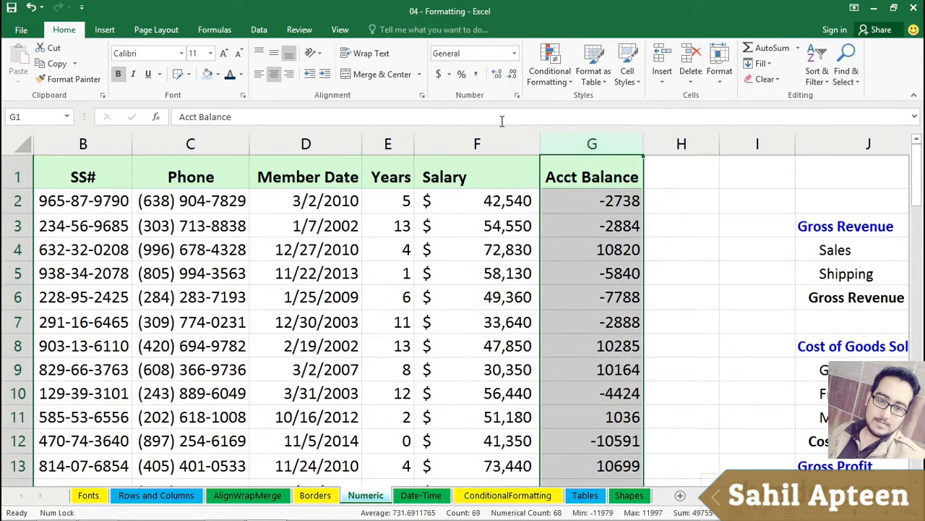
left_click(438, 75)
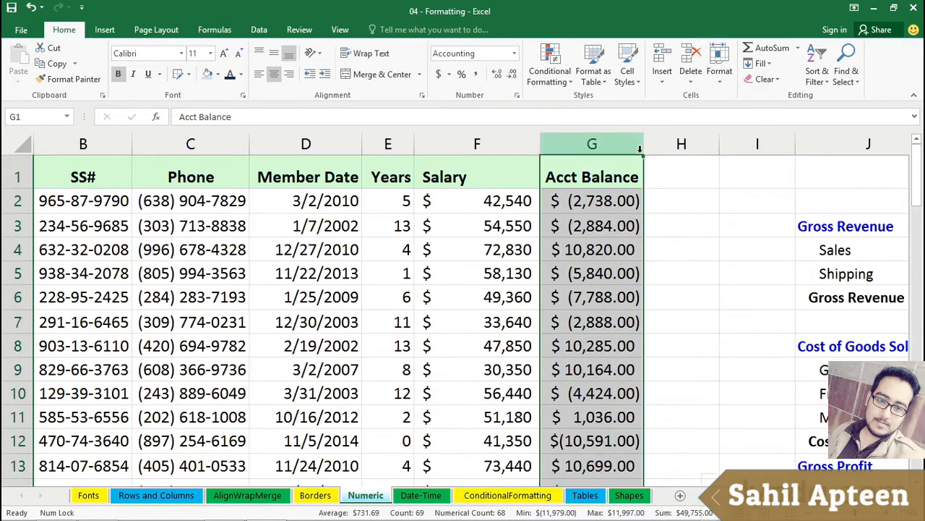
left_click_drag(643, 143, 696, 144)
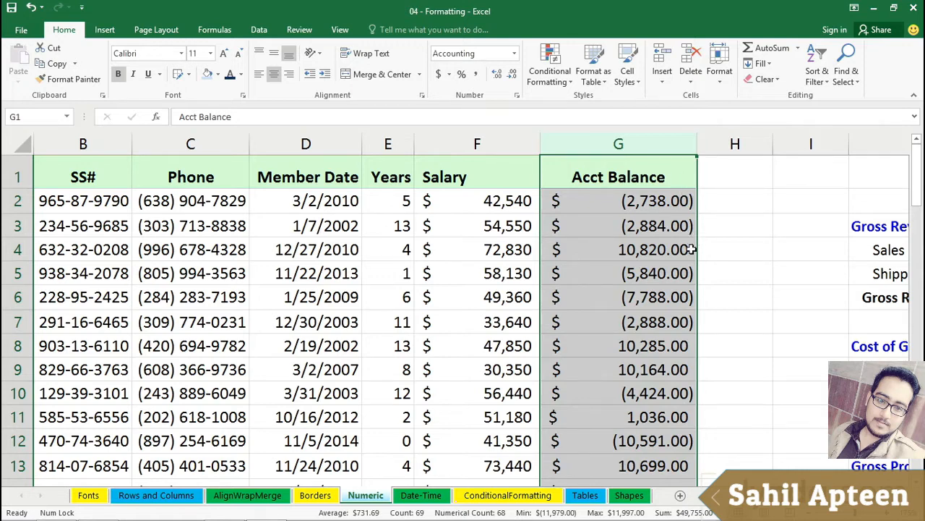
Switch the Salary and Acct Balance columns between Comma style and the dollar Accounting format, ending with Comma style
left_click(497, 143)
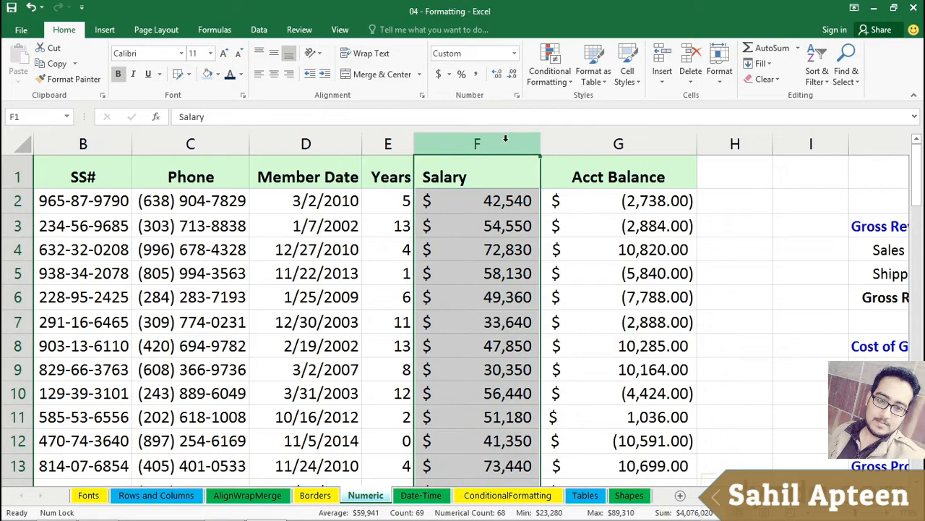
left_click_drag(506, 138, 559, 141)
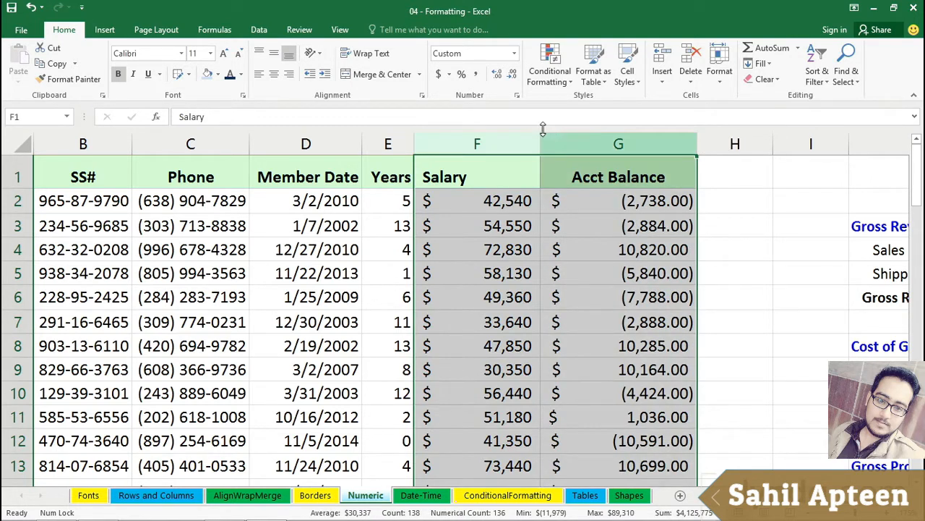
left_click(477, 76)
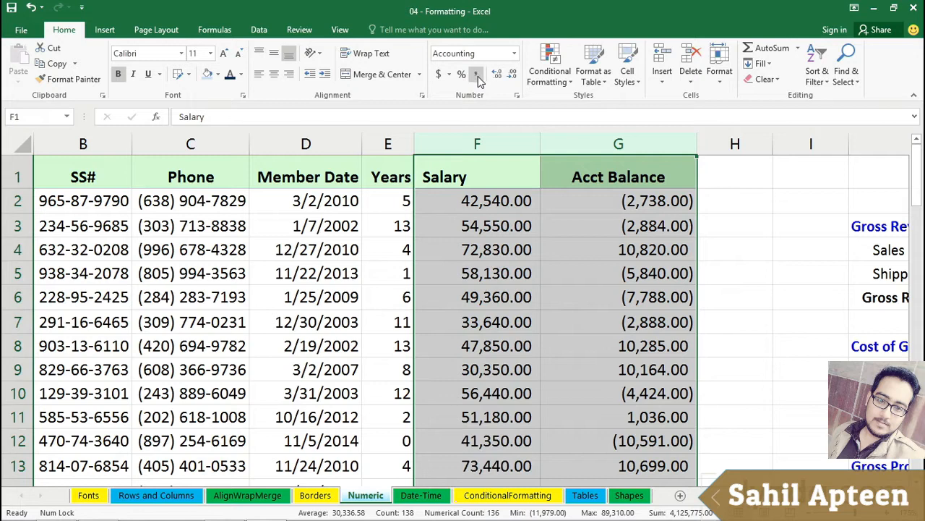
left_click(439, 75)
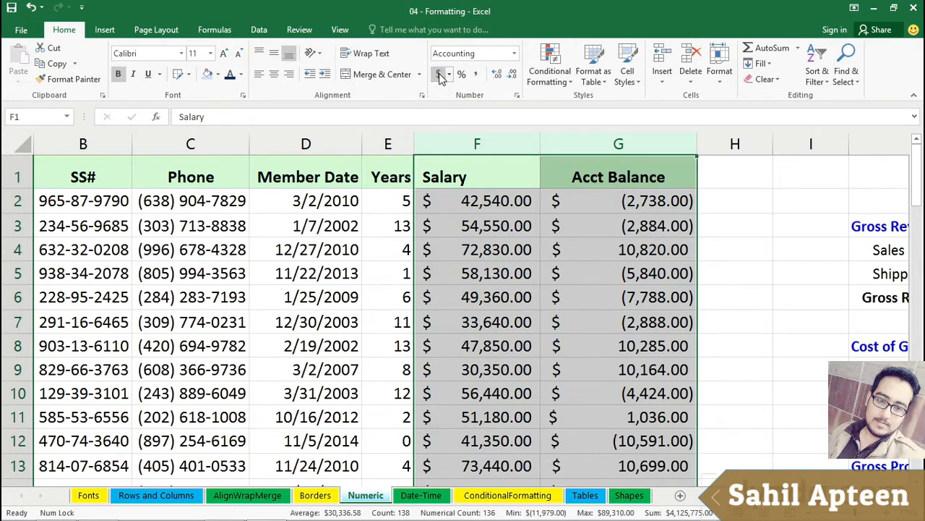
left_click(476, 75)
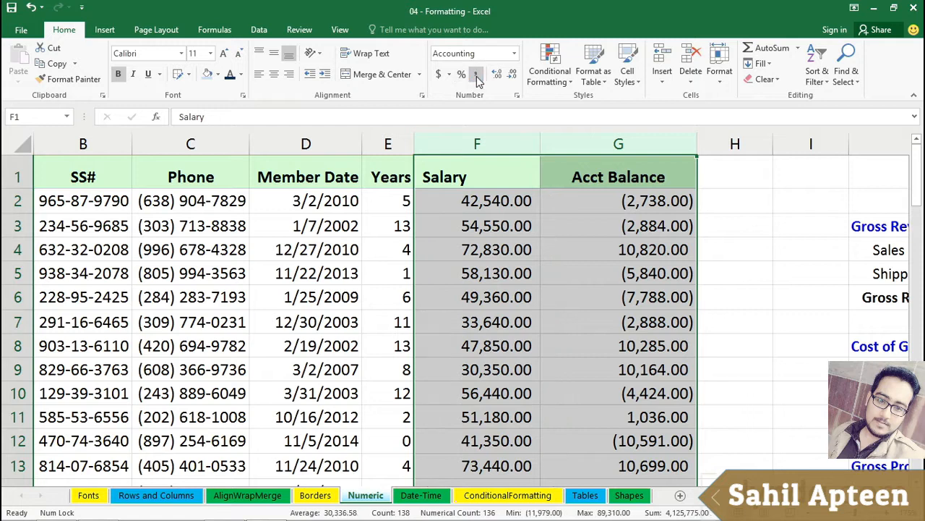
left_click(446, 75)
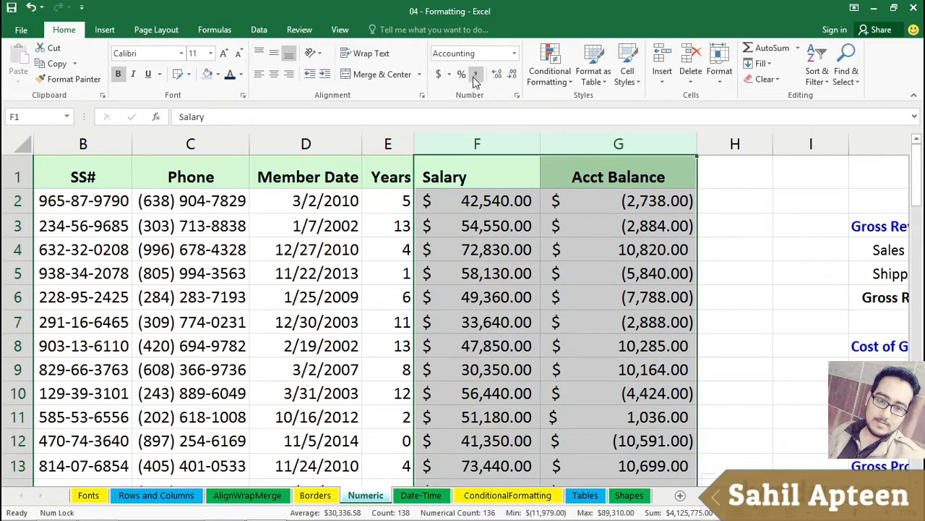
left_click(476, 75)
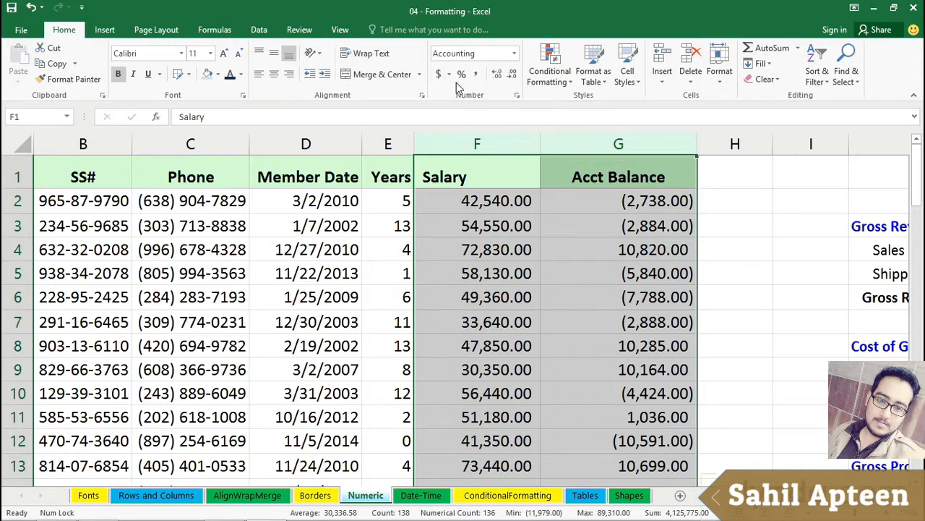
Decrease the decimals of the Salary and Acct Balance columns to zero places and check the balance cells
left_click(513, 75)
left_click(513, 75)
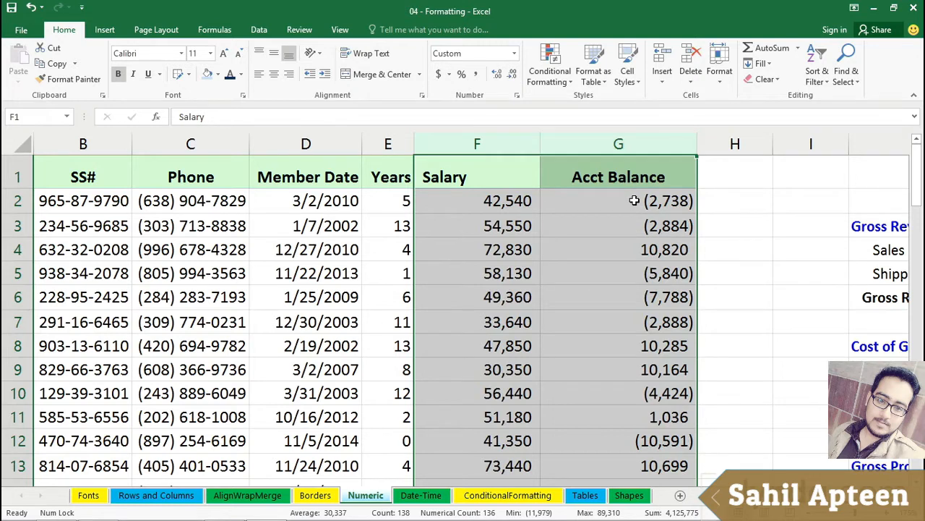
left_click(634, 200)
left_click(626, 218)
left_click(622, 248)
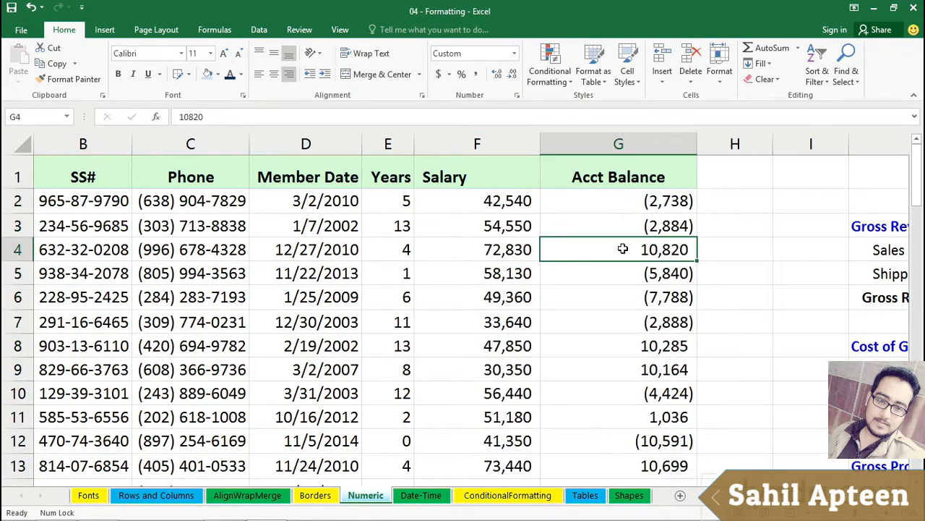
left_click(614, 371)
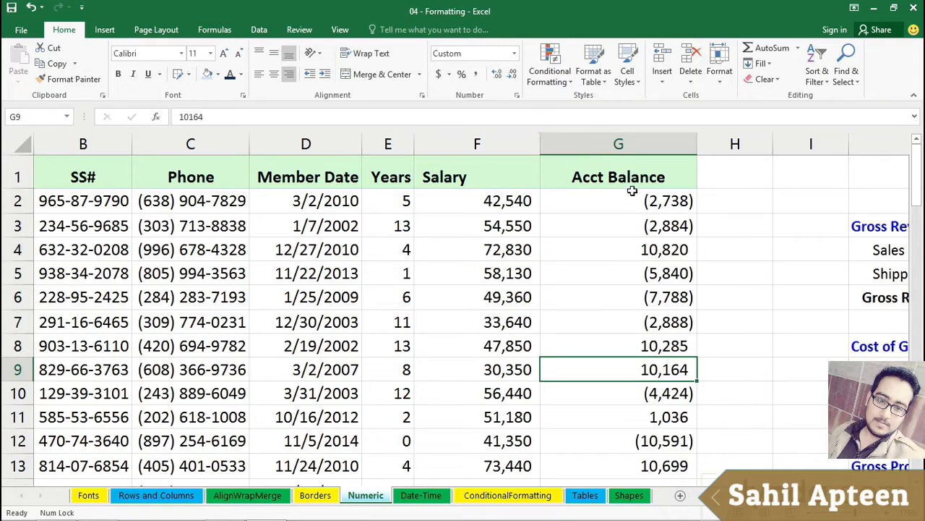
Format the Acct Balance column as Currency with no symbol, zero decimals and negative numbers in red parentheses
left_click(582, 144)
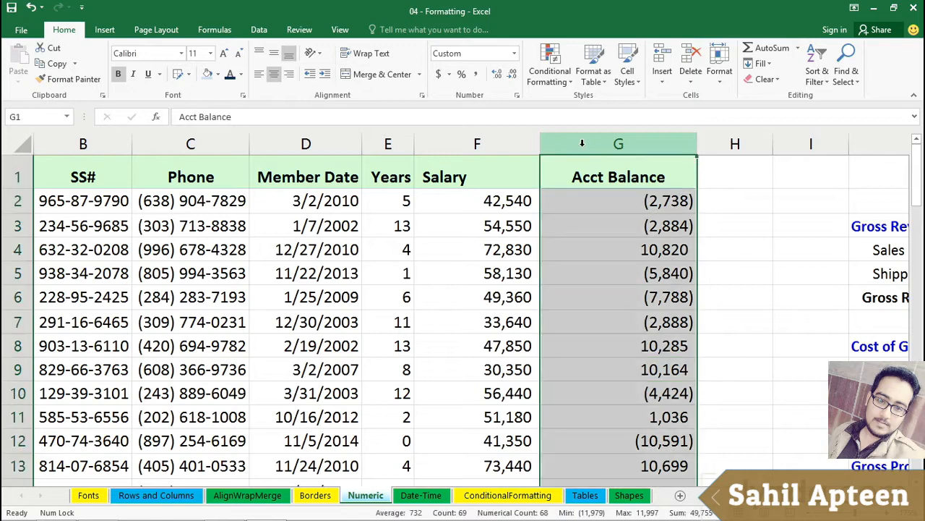
left_click(517, 95)
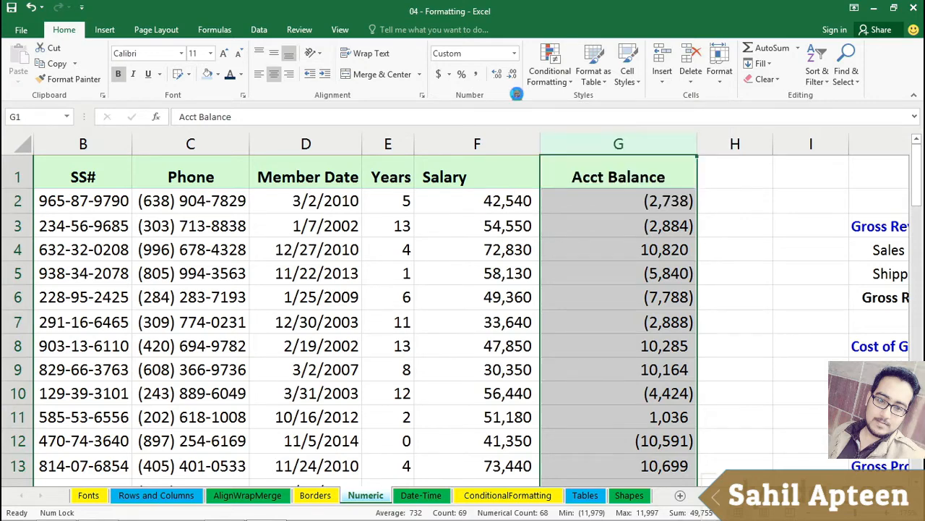
left_click_drag(718, 137, 234, 150)
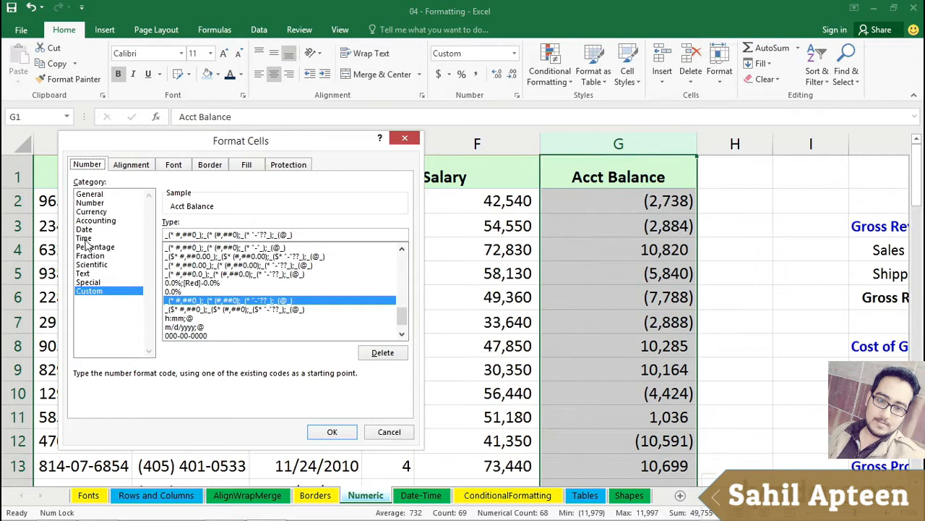
left_click(92, 212)
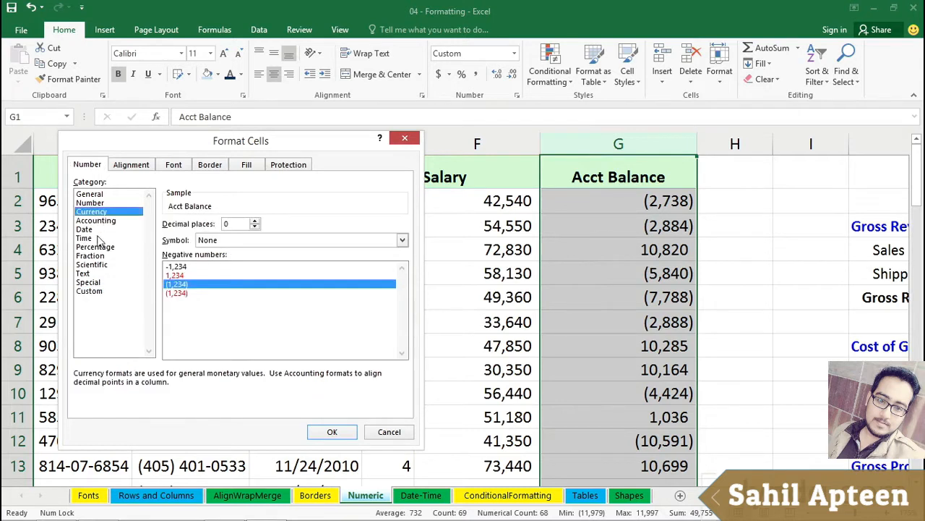
left_click(180, 276)
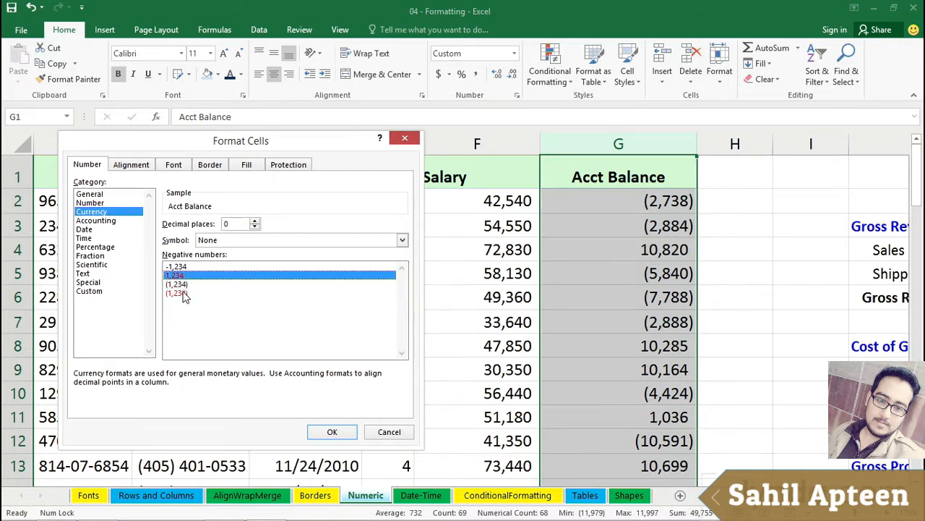
left_click(186, 294)
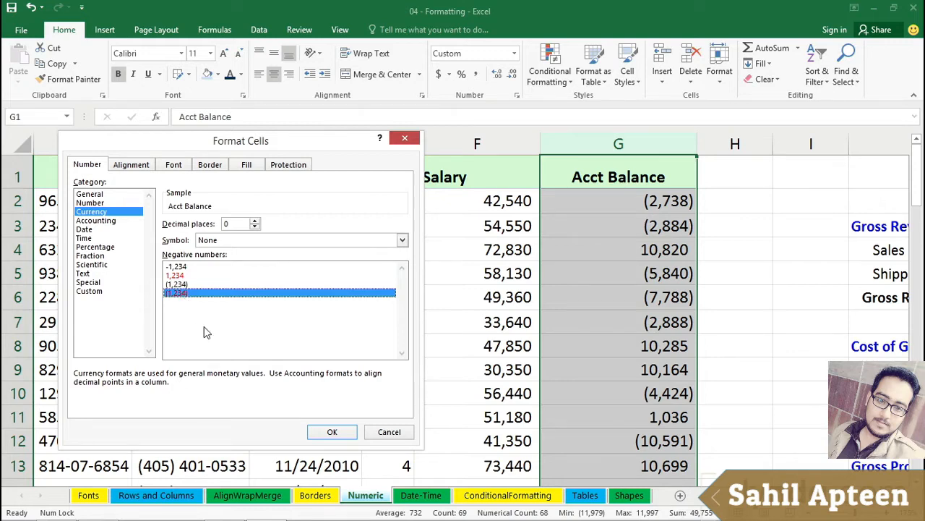
left_click(326, 432)
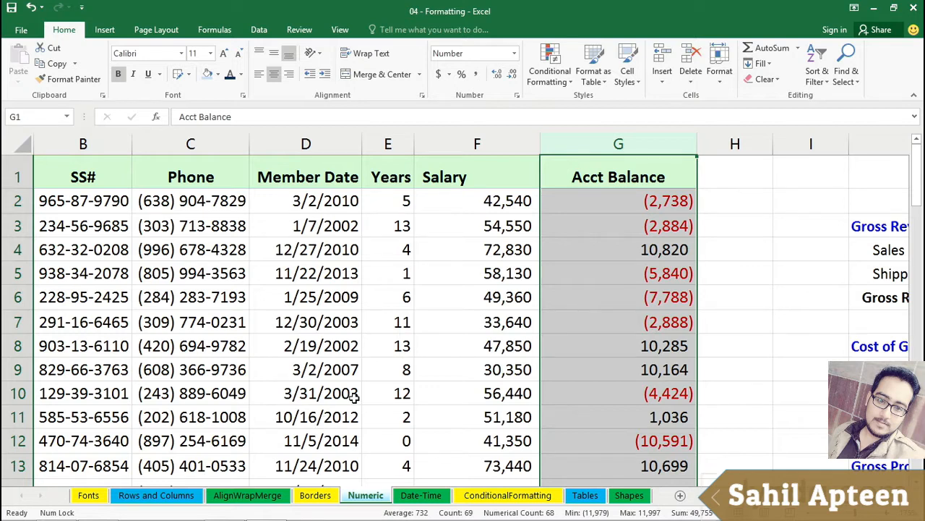
Compare the Number, Currency and Accounting formats for the Acct Balance column and apply Accounting with the $ symbol and zero decimals
key("ctrl+1")
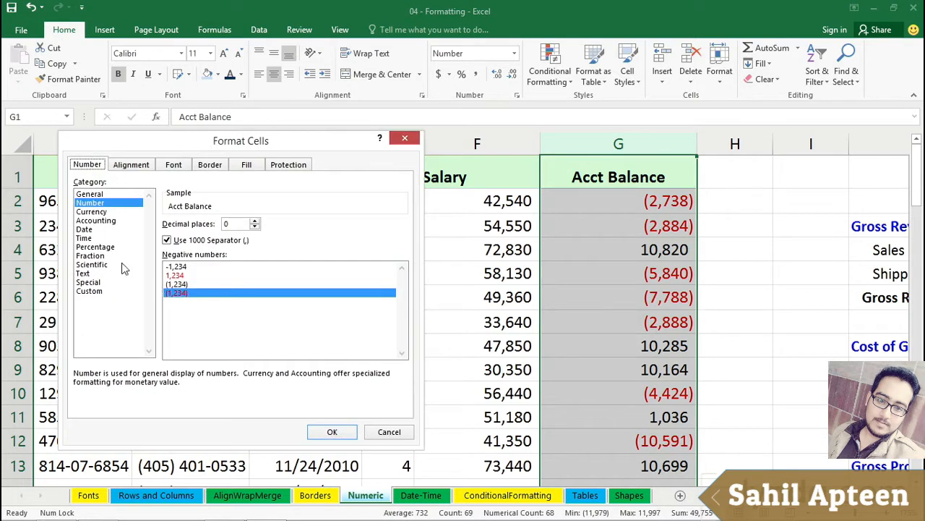
left_click(94, 211)
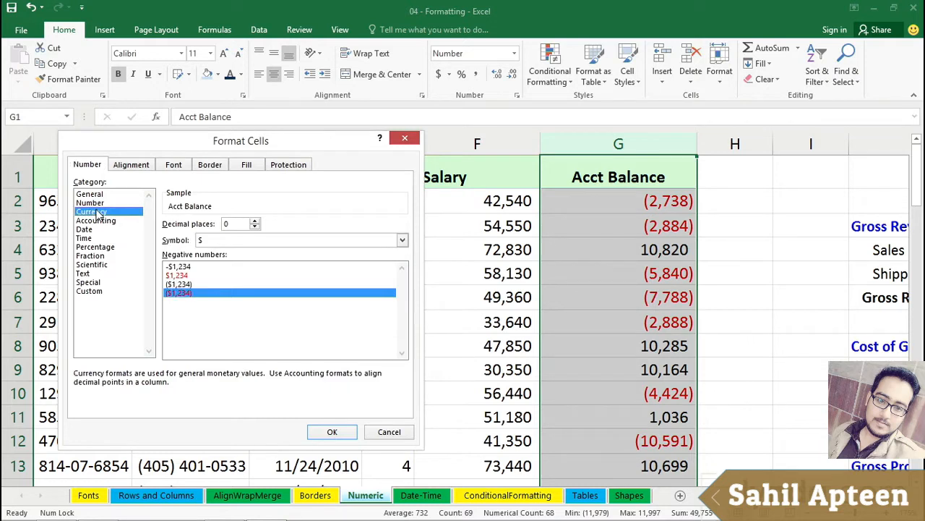
left_click(92, 221)
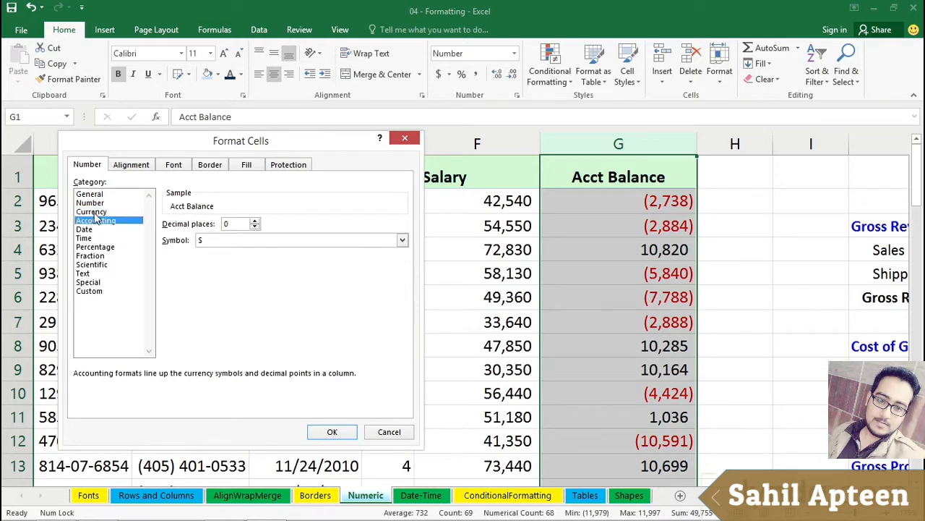
left_click(94, 211)
left_click(92, 204)
left_click(94, 211)
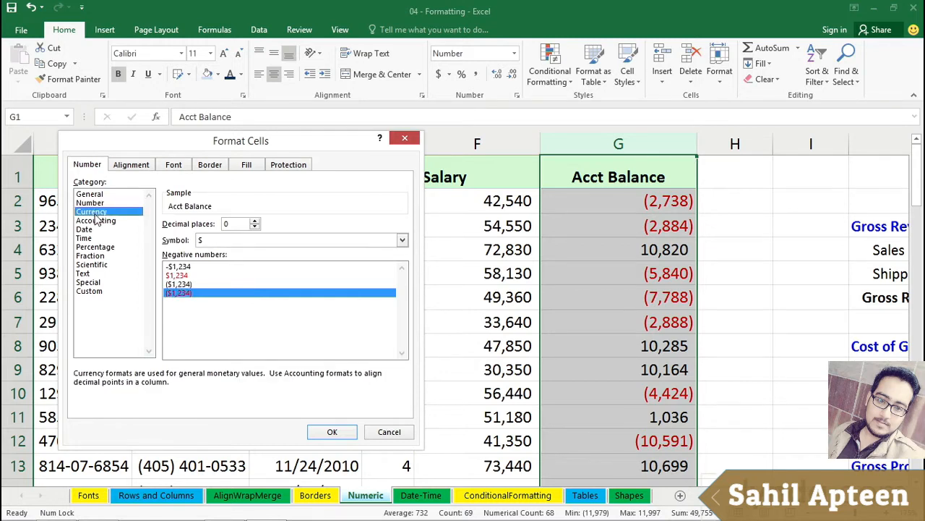
left_click(96, 220)
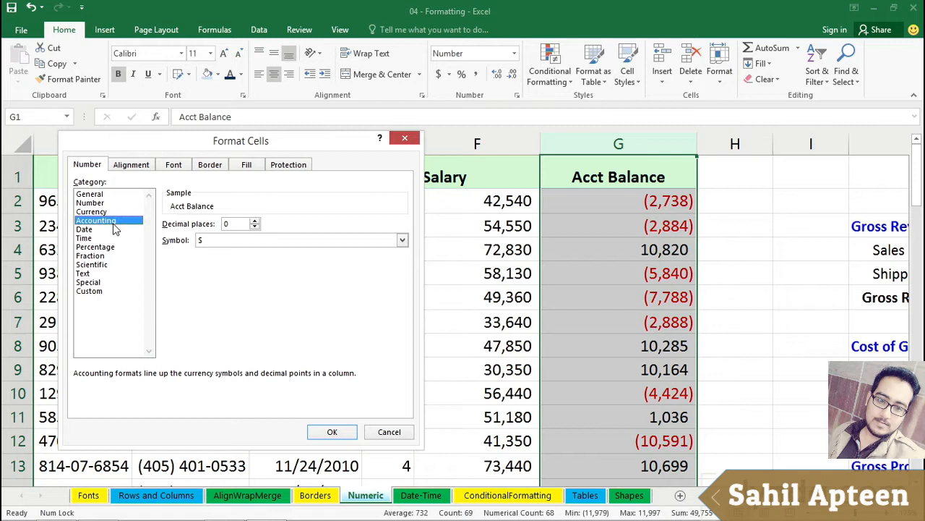
left_click(94, 211)
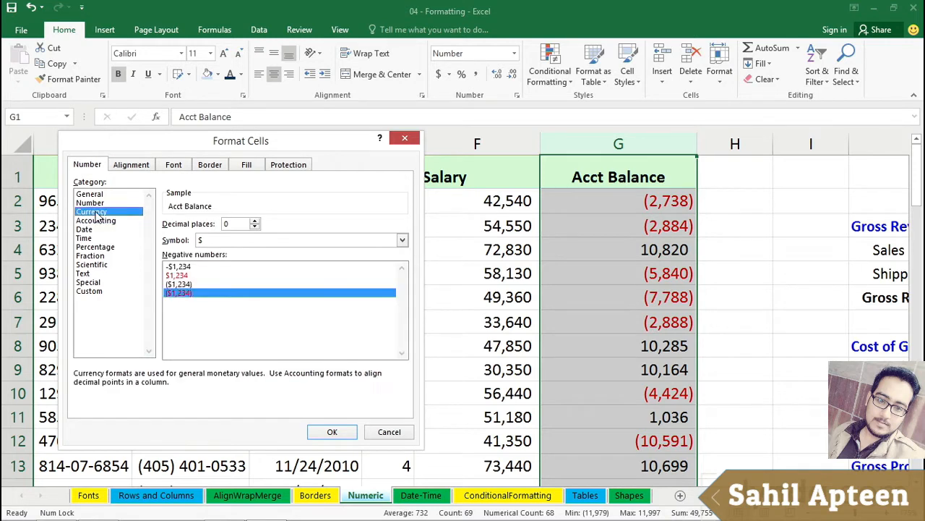
left_click(96, 221)
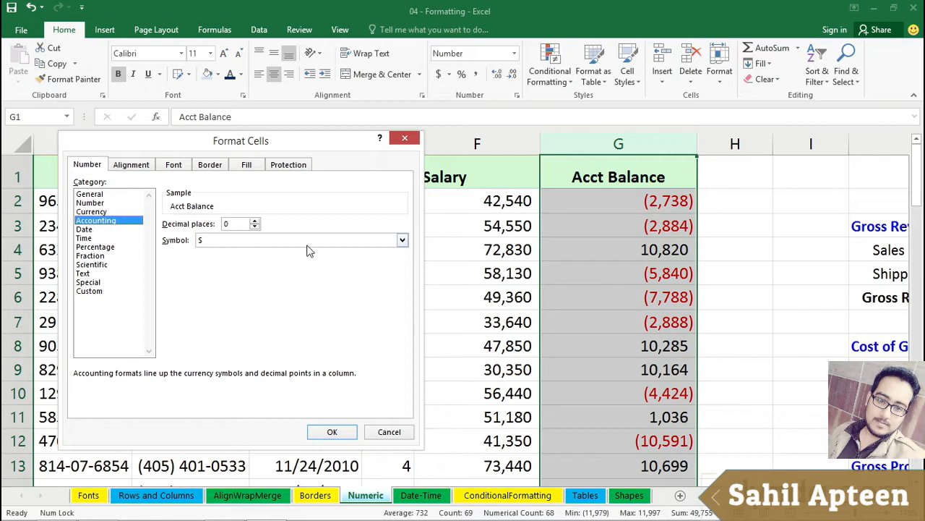
left_click(334, 432)
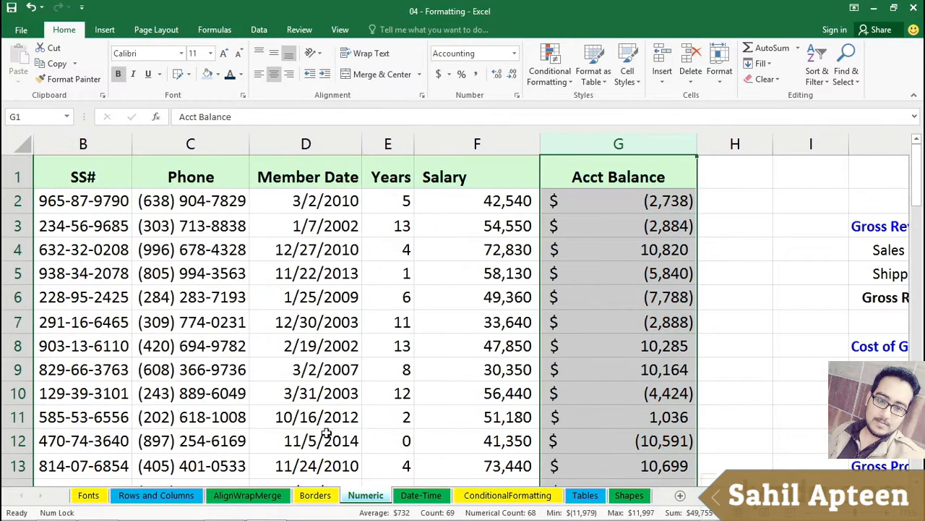
Format the Acct Balance column as Currency with the $ symbol, zero decimals and negative numbers in black parentheses
left_click(518, 97)
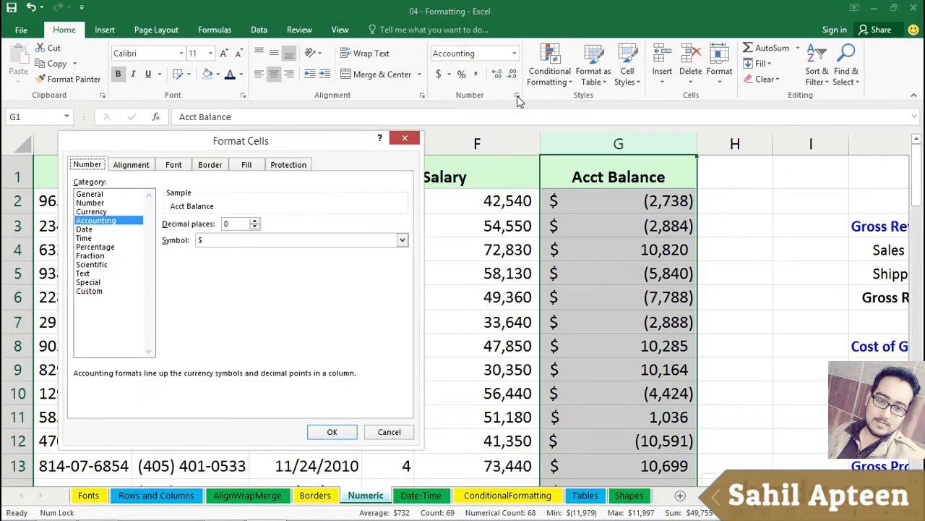
left_click(99, 212)
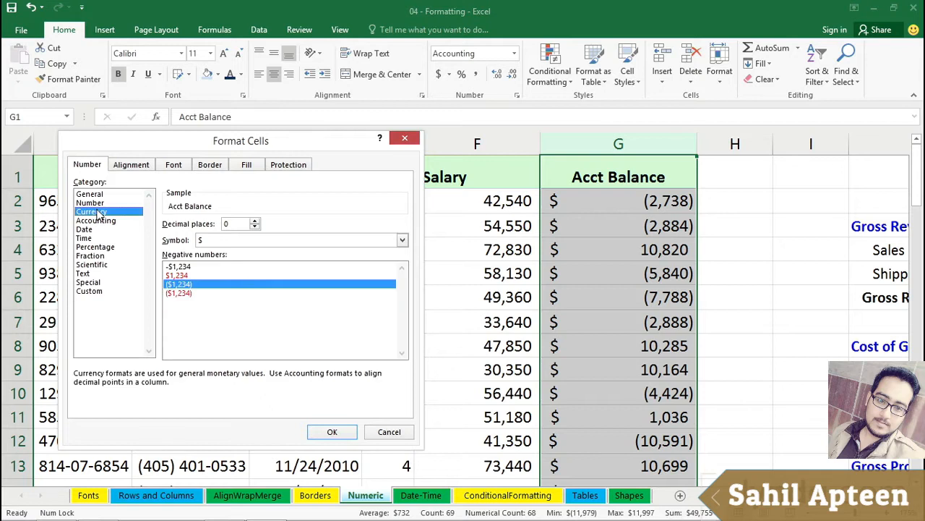
left_click(180, 294)
left_click(181, 284)
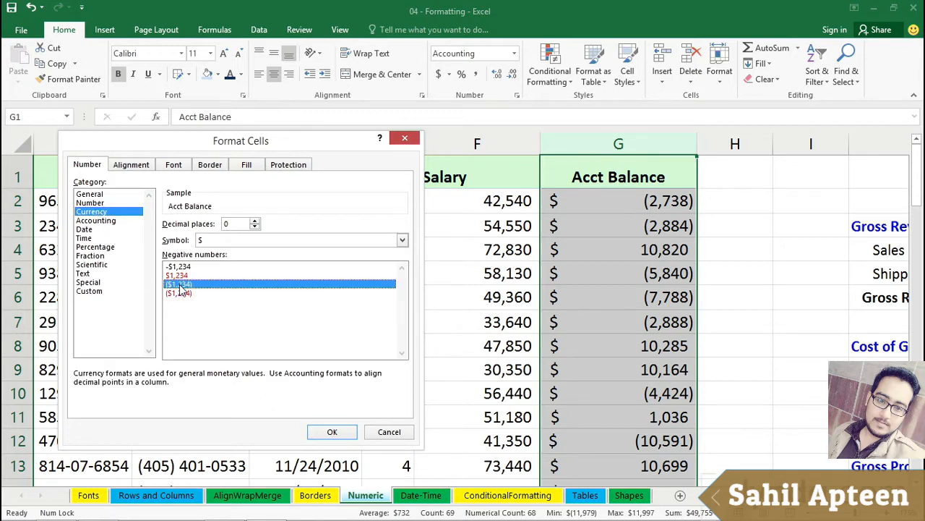
left_click(331, 433)
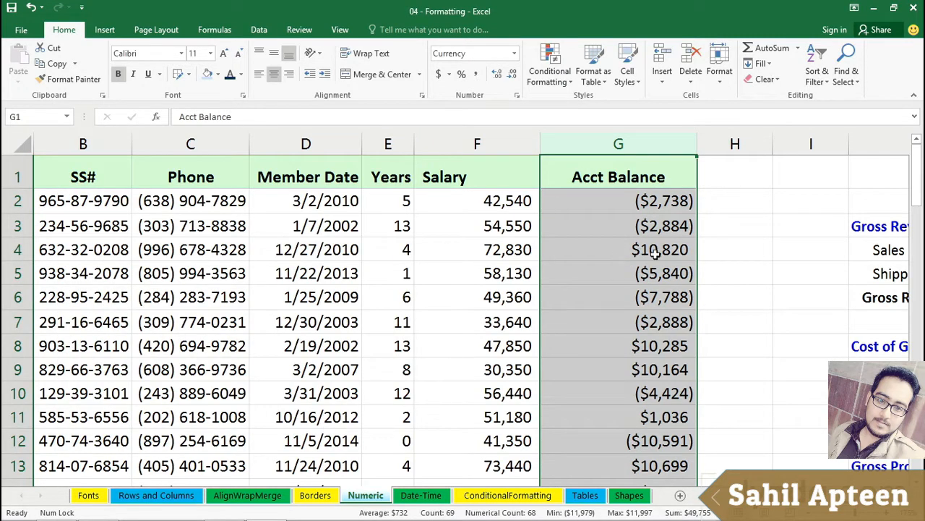
Reapply the dollar Accounting number format with two decimals to the Acct Balance column
left_click(438, 75)
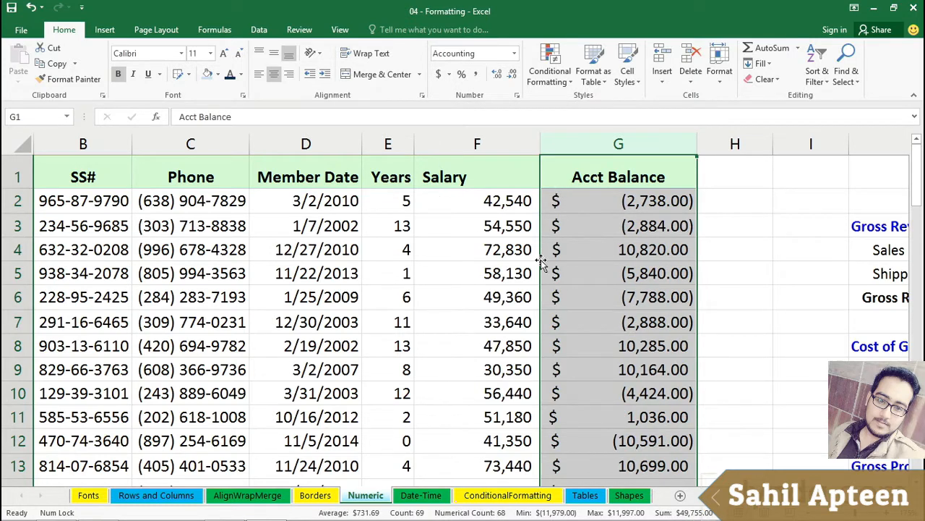
left_click(579, 254)
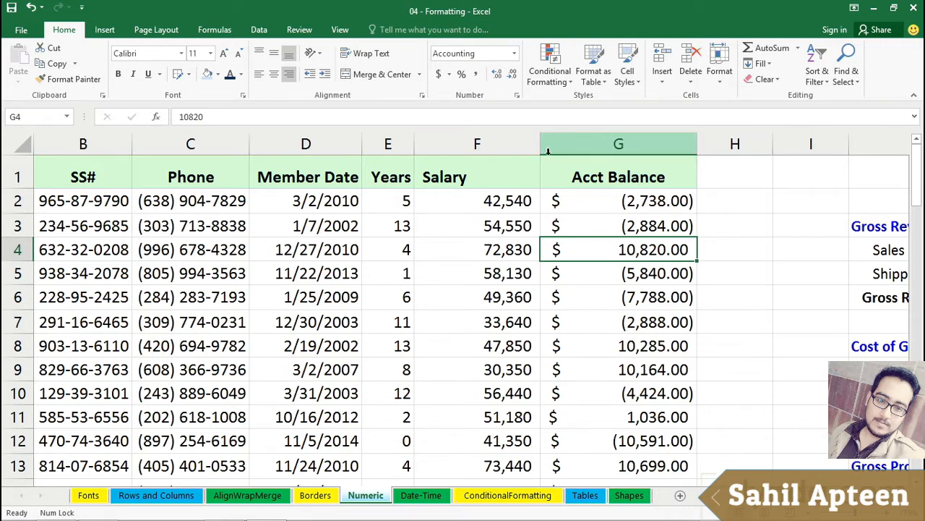
Change the first Salary amount, in F2, to the negative value -42540
left_click(478, 142)
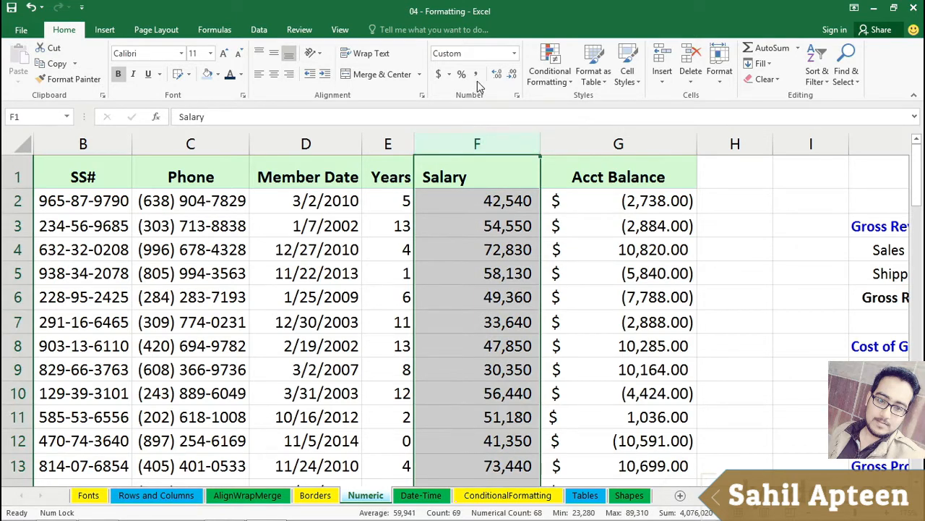
left_click(510, 201)
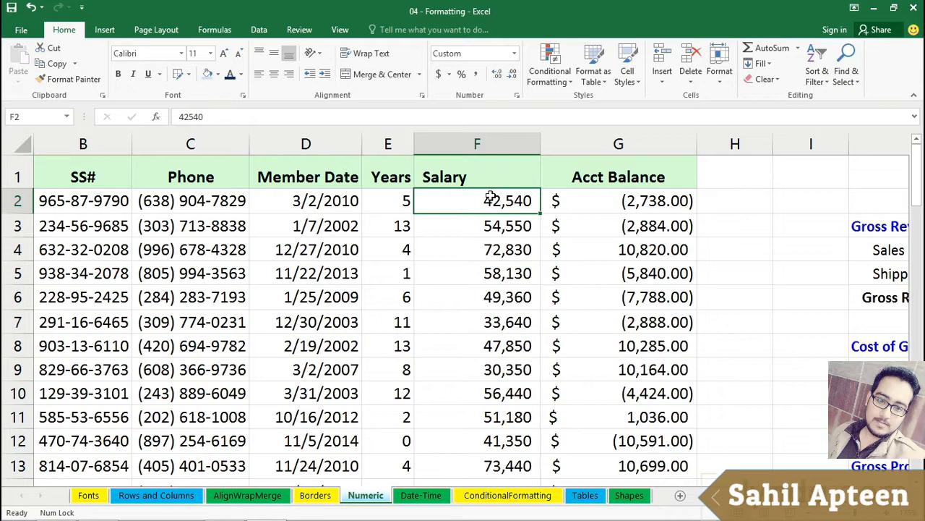
double_click(488, 201)
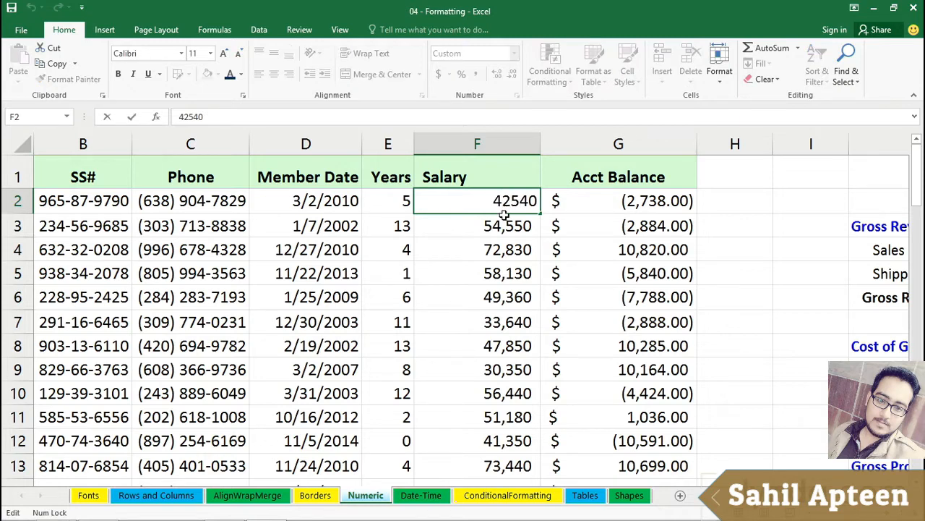
type("-")
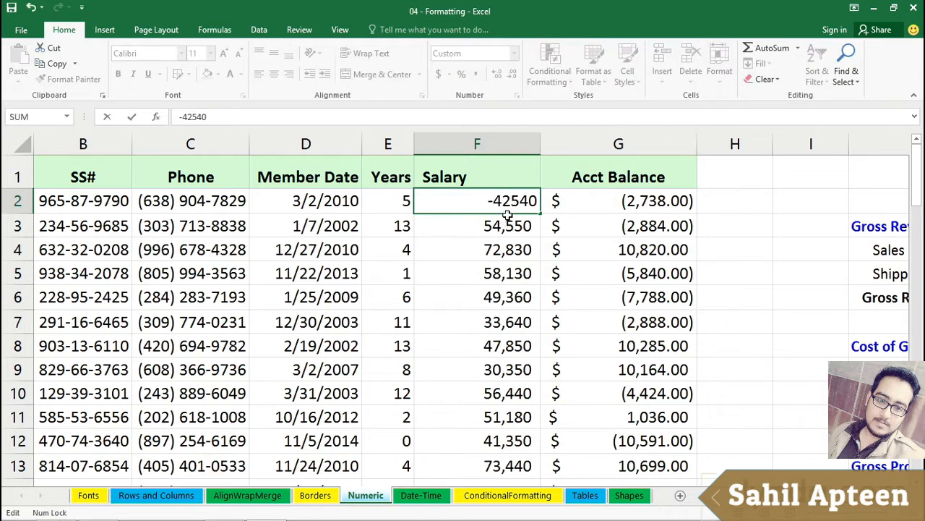
key("Return")
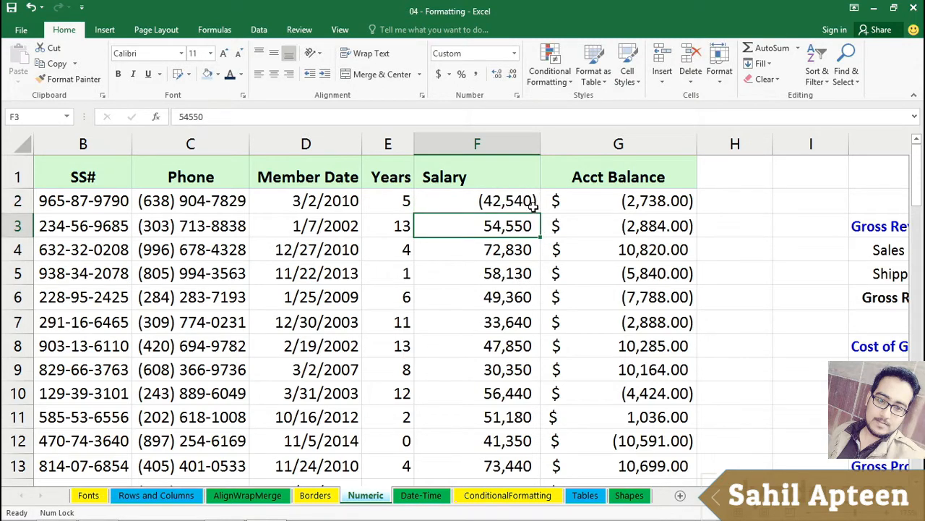
Format the Salary column as Number with zero decimals, a thousands separator and negatives shown with a minus sign (-1,234)
left_click(510, 144)
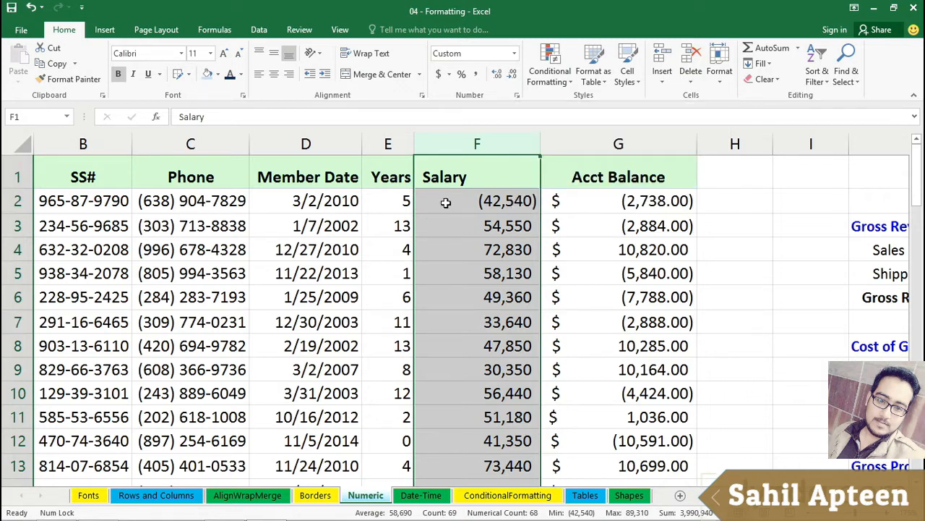
key("ctrl+1")
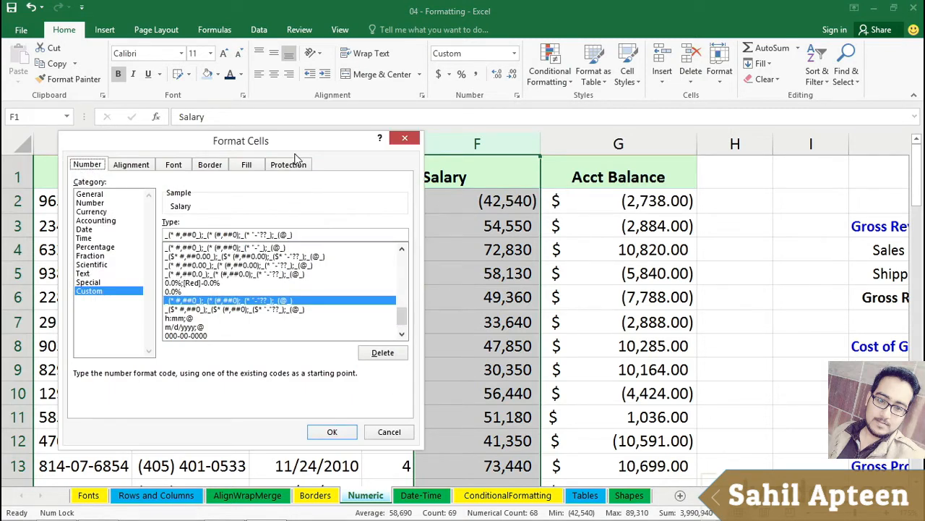
left_click(91, 203)
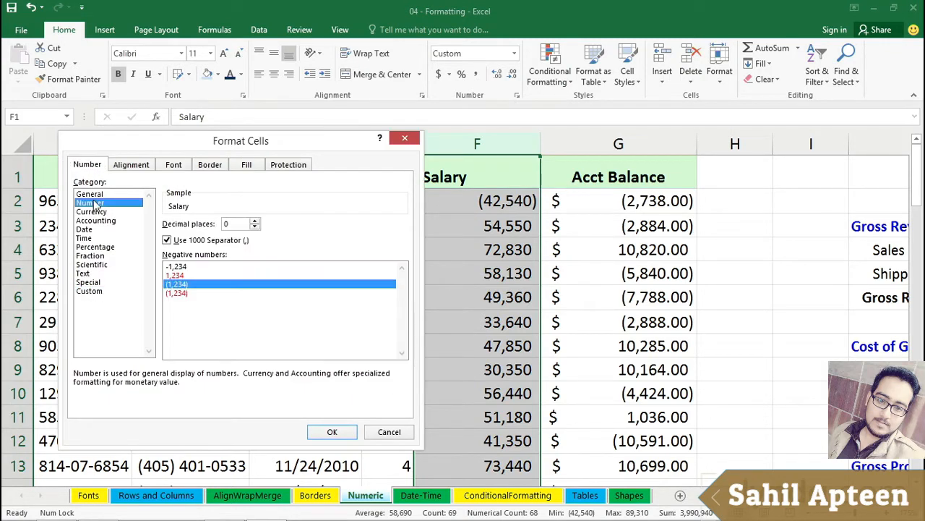
left_click(181, 267)
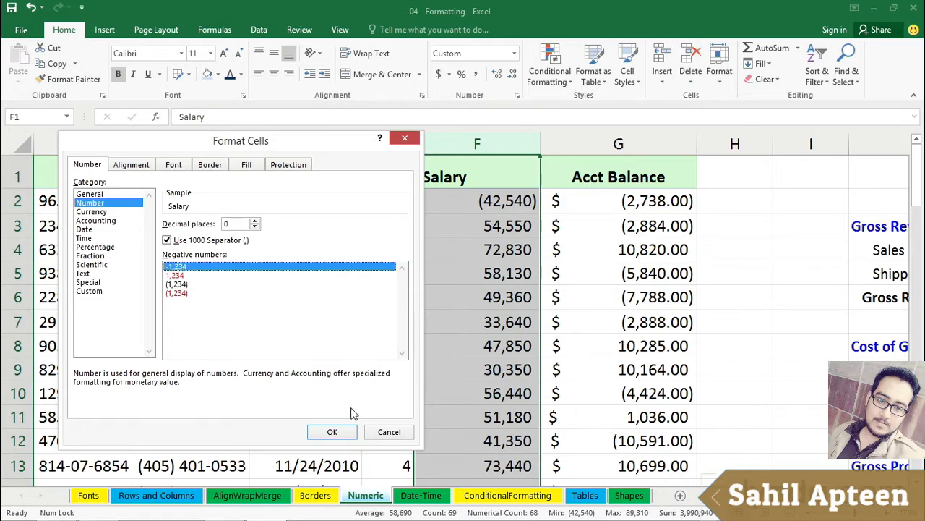
left_click(334, 432)
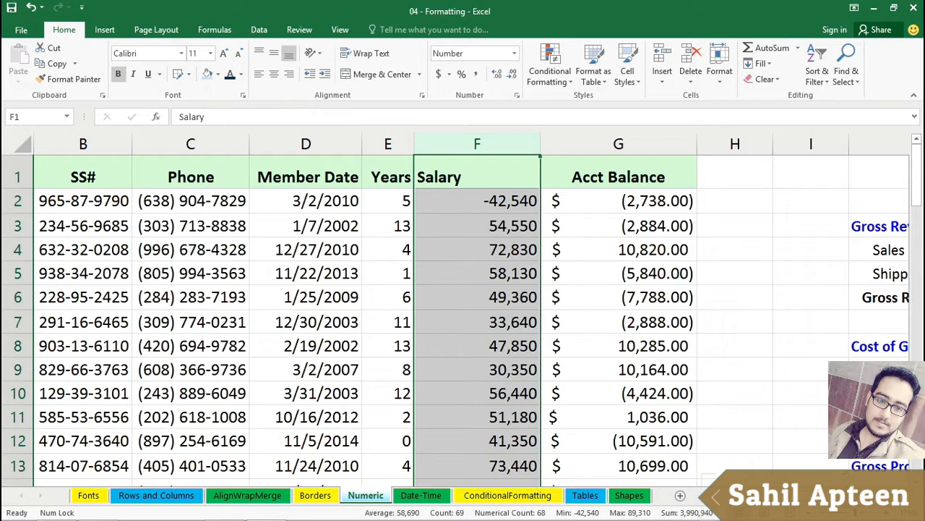
Widen the Jan column of the 2017 budget table to about double and inspect its Sales and Goods amounts
scroll(471, 309, "right", 4)
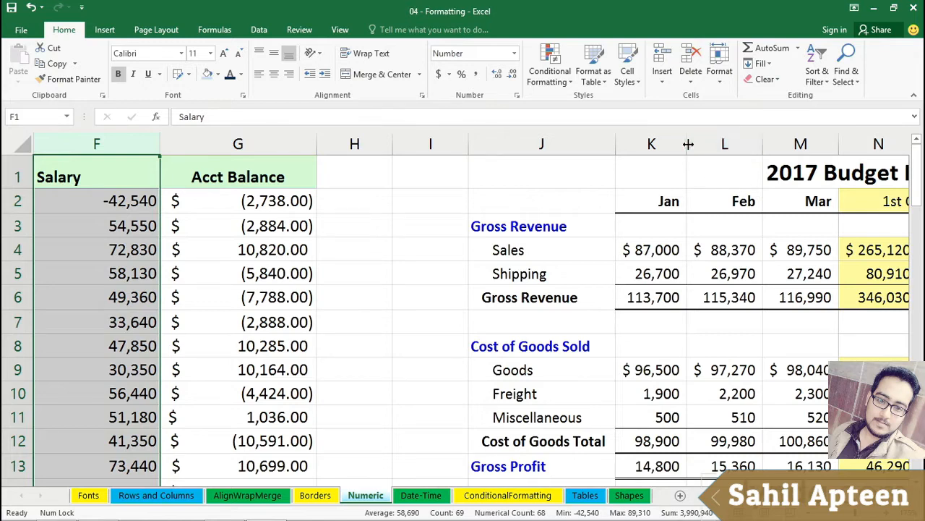
left_click_drag(688, 144, 770, 144)
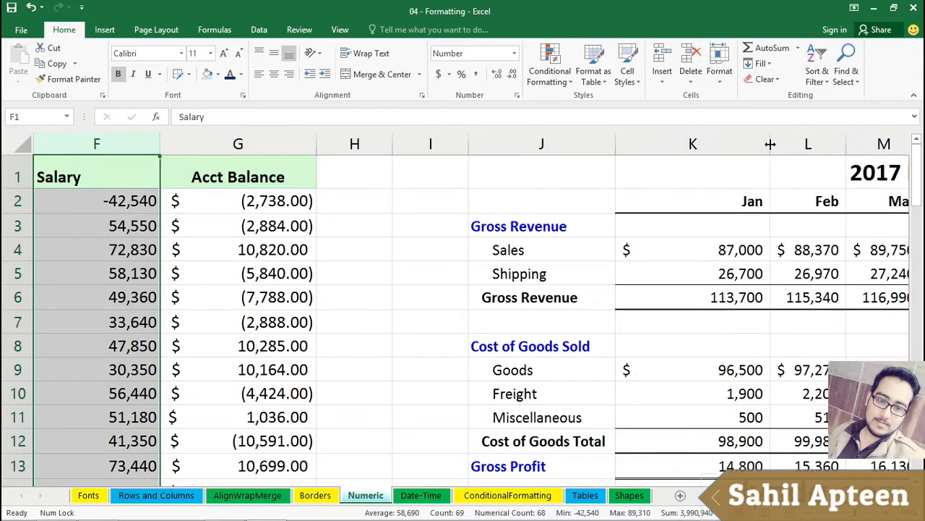
left_click(650, 243)
left_click(655, 371)
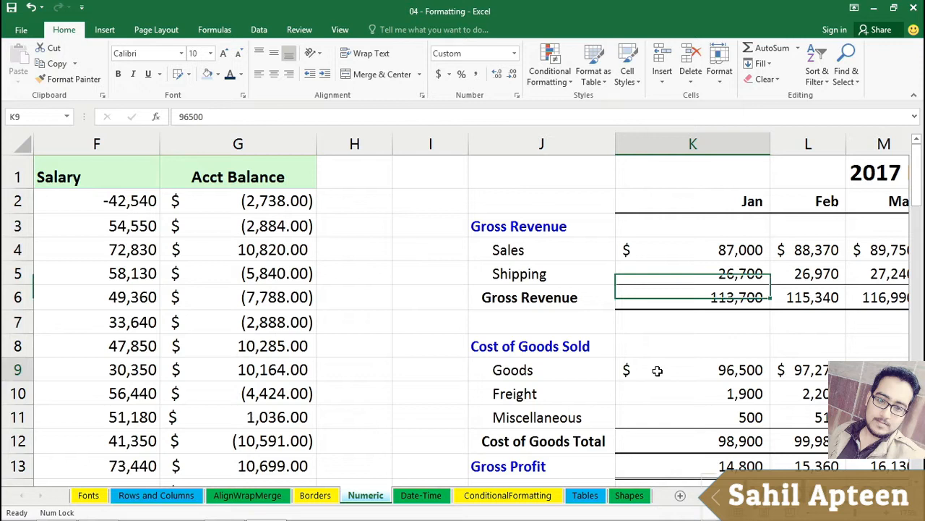
Format the Jan Sales and Goods amounts, K4 and K9, as Currency with the $ symbol and zero decimals
left_click(676, 250)
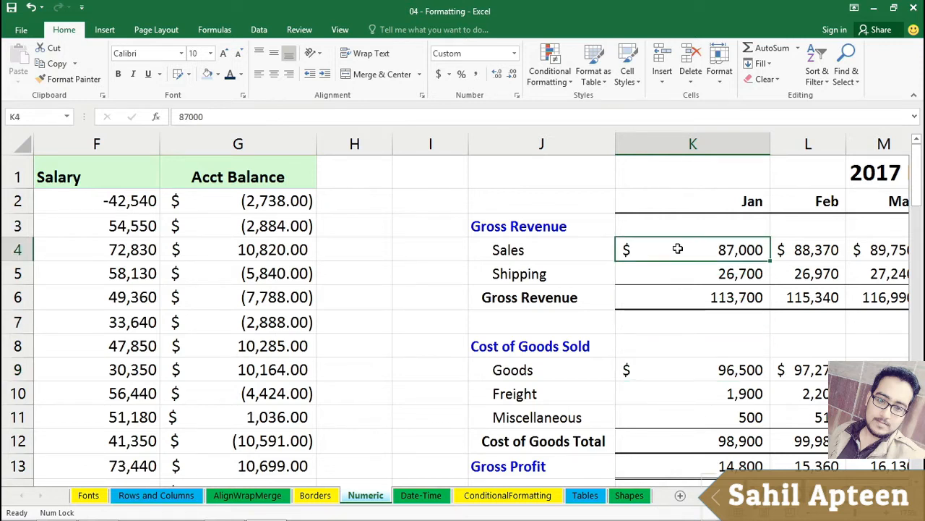
left_click(655, 369, "ctrl")
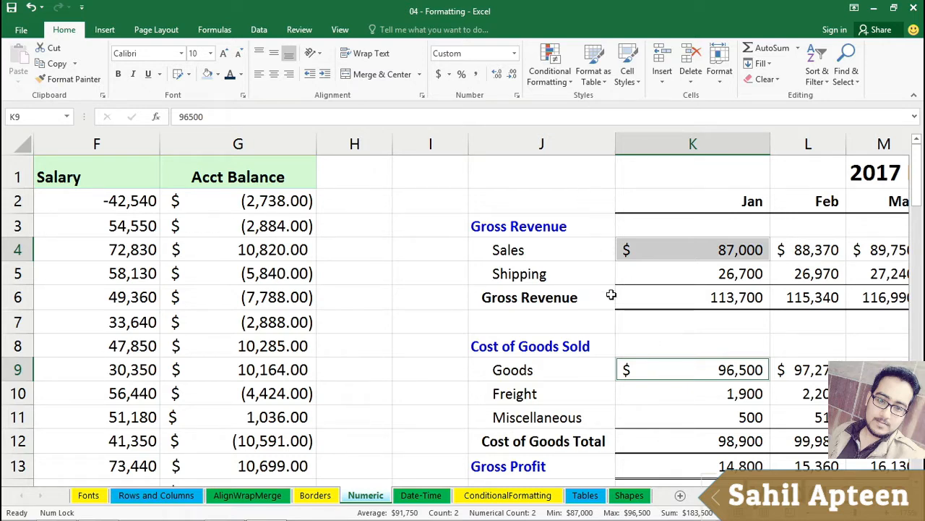
key("ctrl+1")
left_click(107, 212)
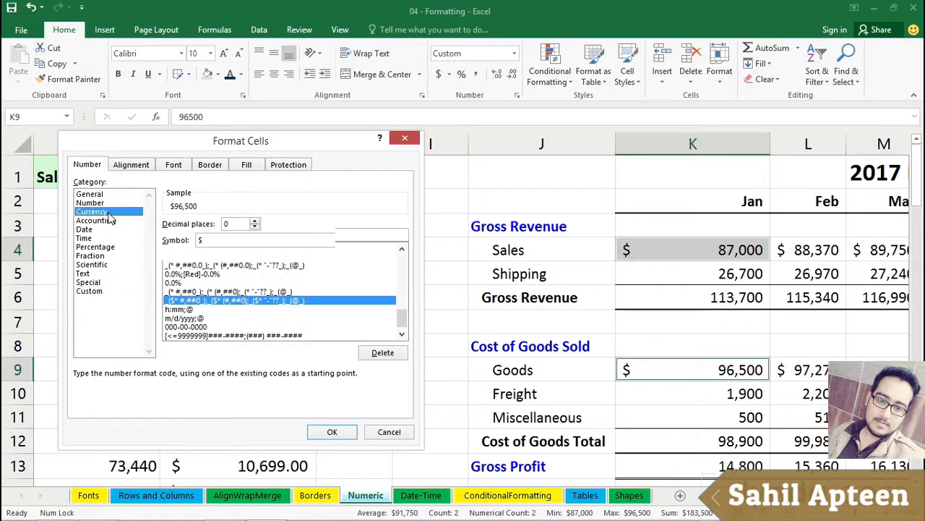
left_click(331, 431)
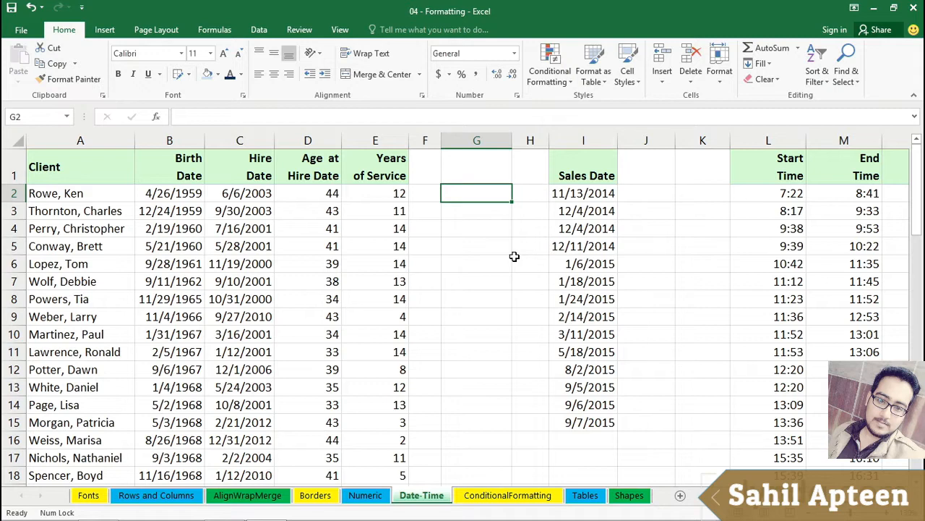
Enter the date 5/6/16 in cell G2 of the Date-Time sheet
type("5/6")
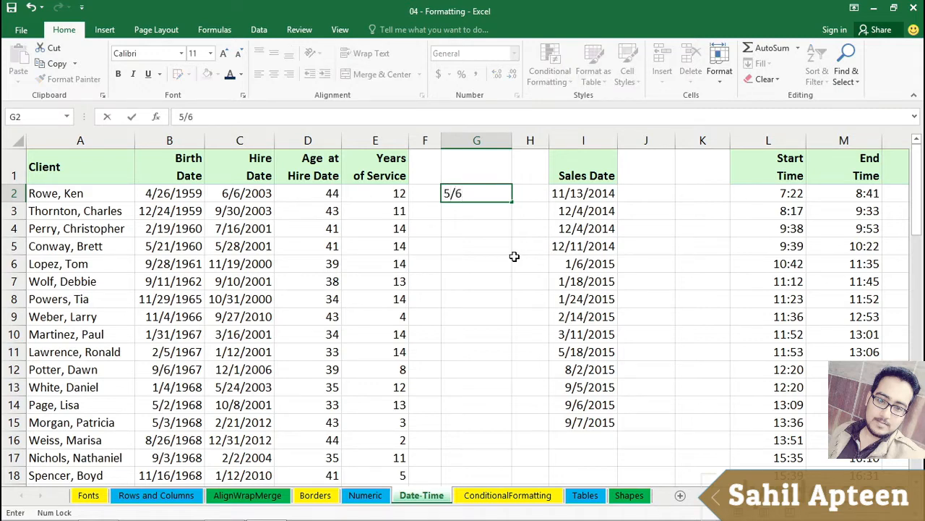
type("/16")
key("Return")
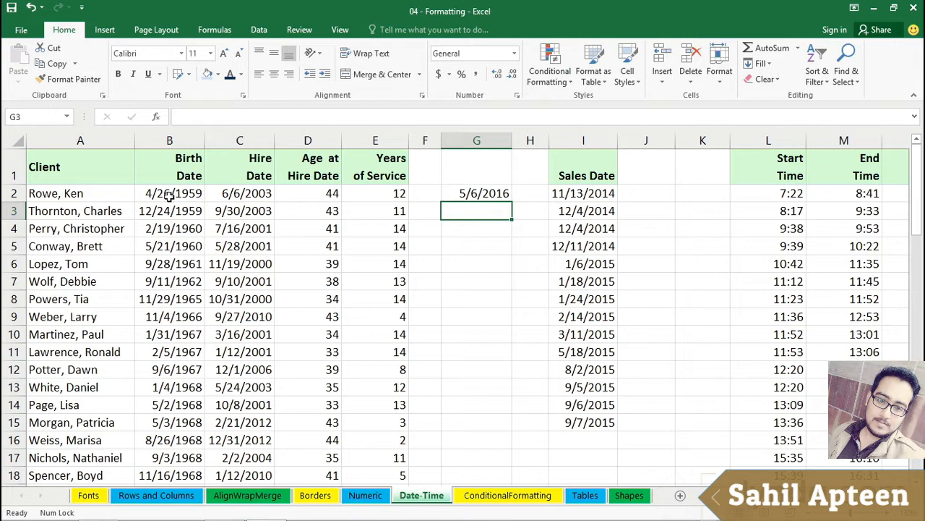
Format the Birth Date column with the 3/14/12 date type, which uses a two-digit year
left_click(176, 139)
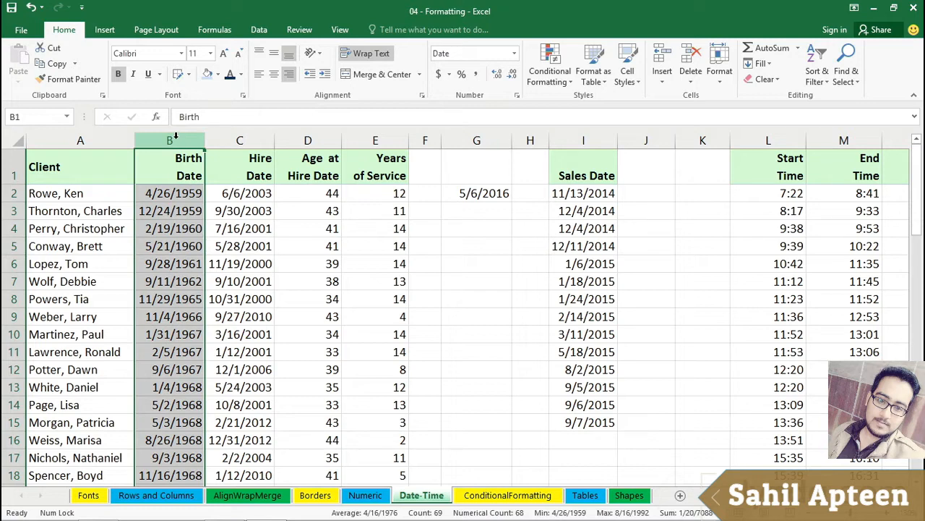
key("ctrl+1")
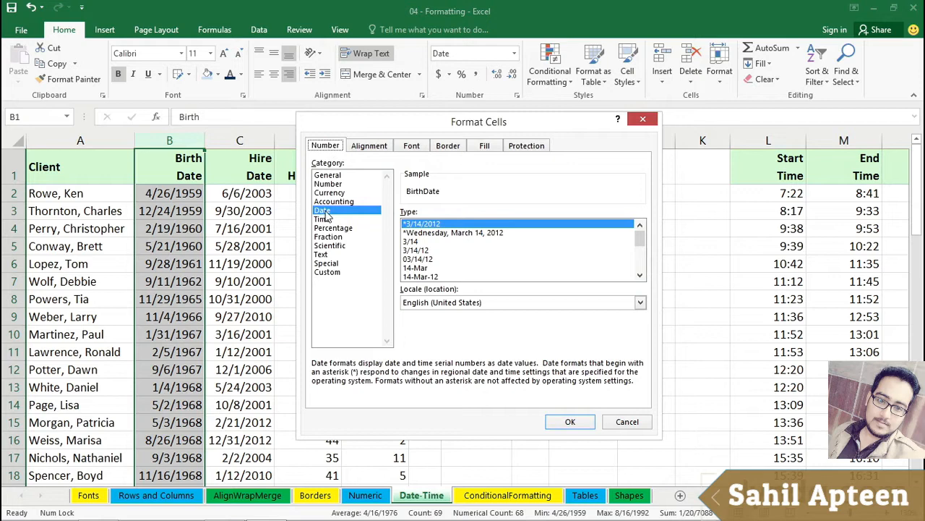
left_click(640, 277)
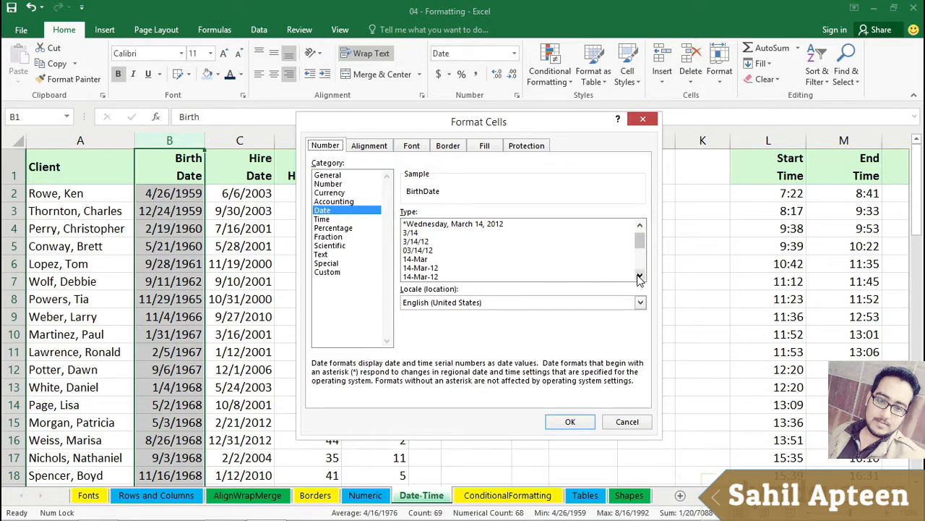
left_click(416, 243)
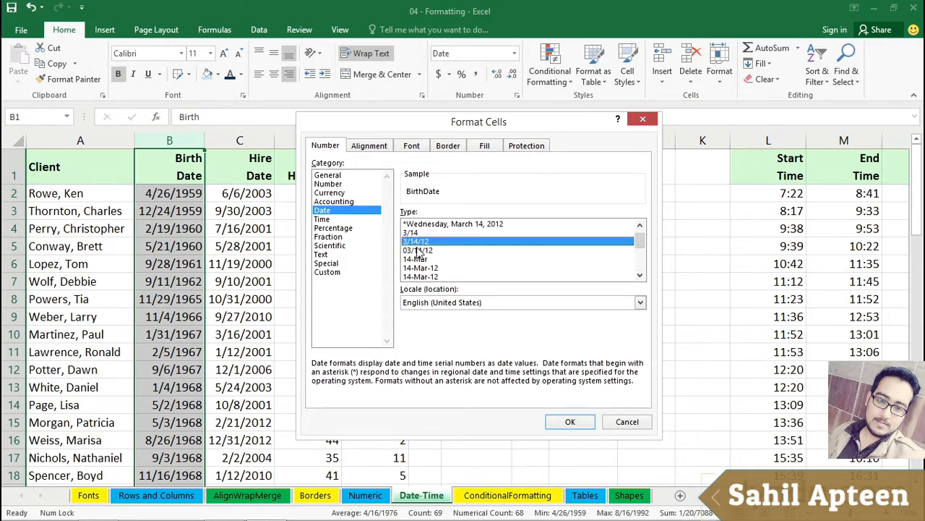
left_click(568, 424)
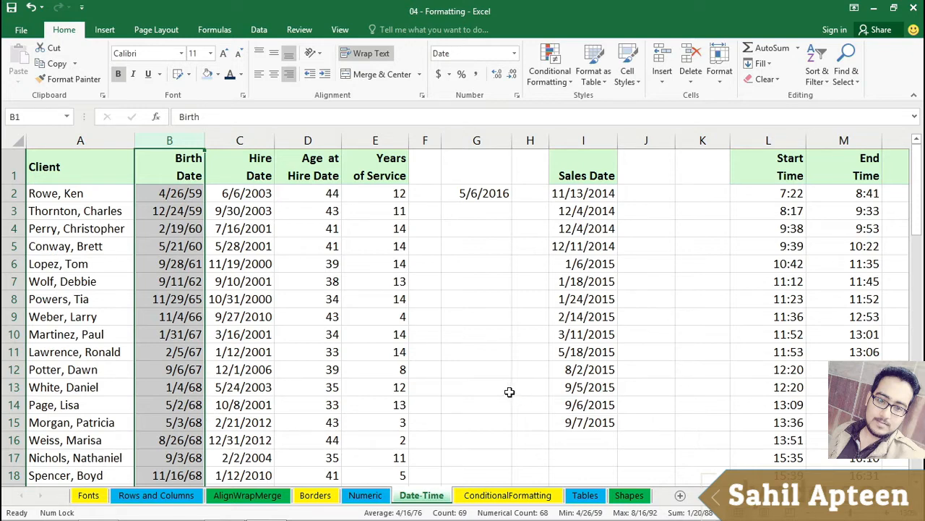
left_click(453, 282)
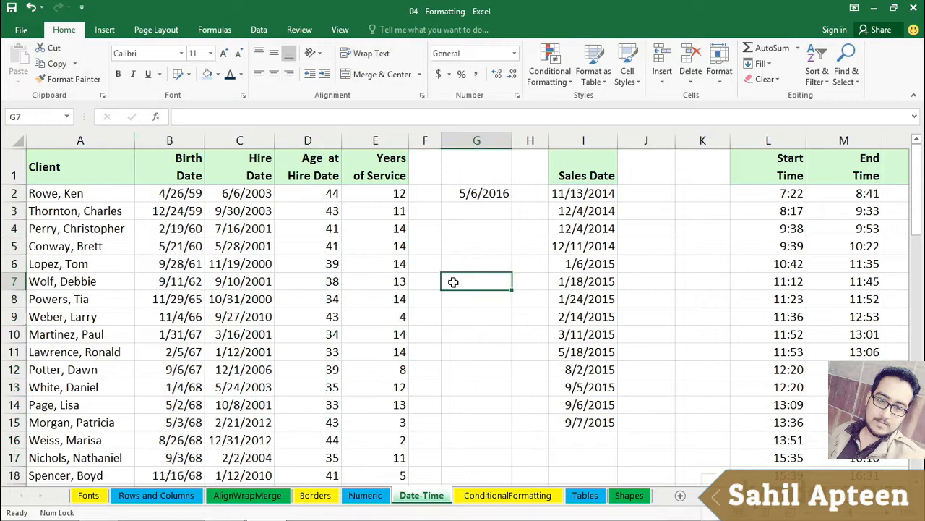
Apply the Short Date number format to the Birth Date column
left_click(177, 141)
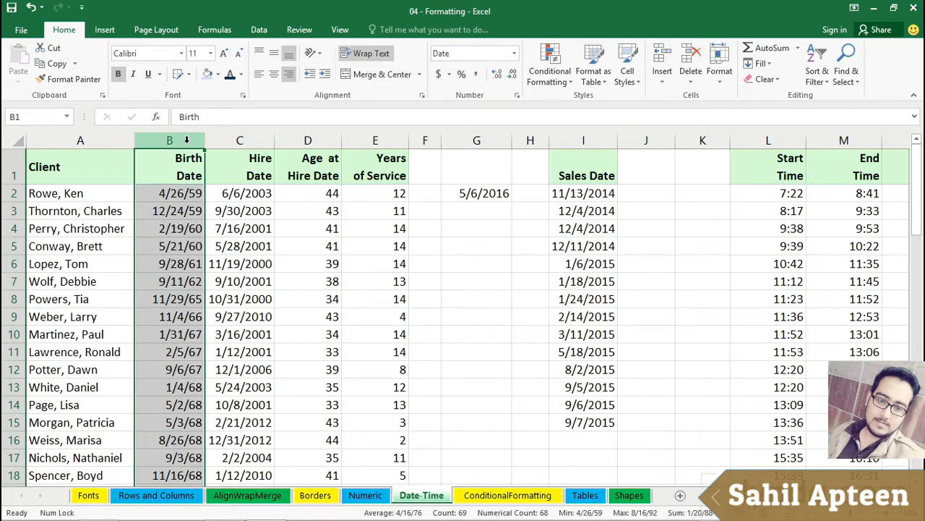
left_click(516, 56)
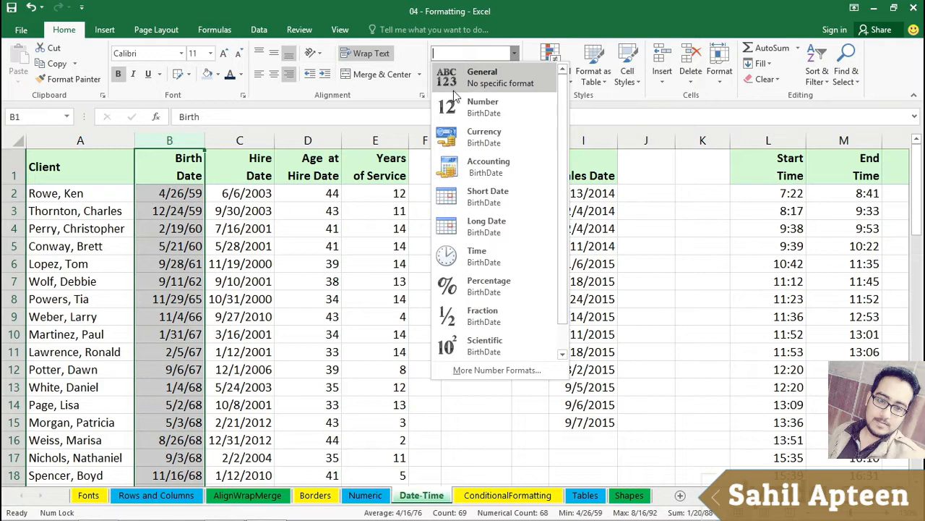
left_click(483, 194)
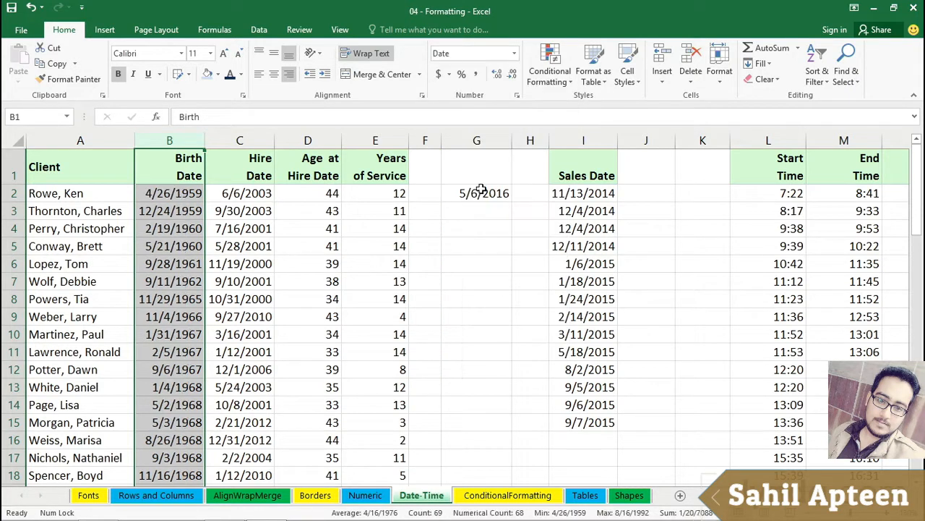
Try the Long Date number format on the Birth Date column and undo it
left_click(514, 56)
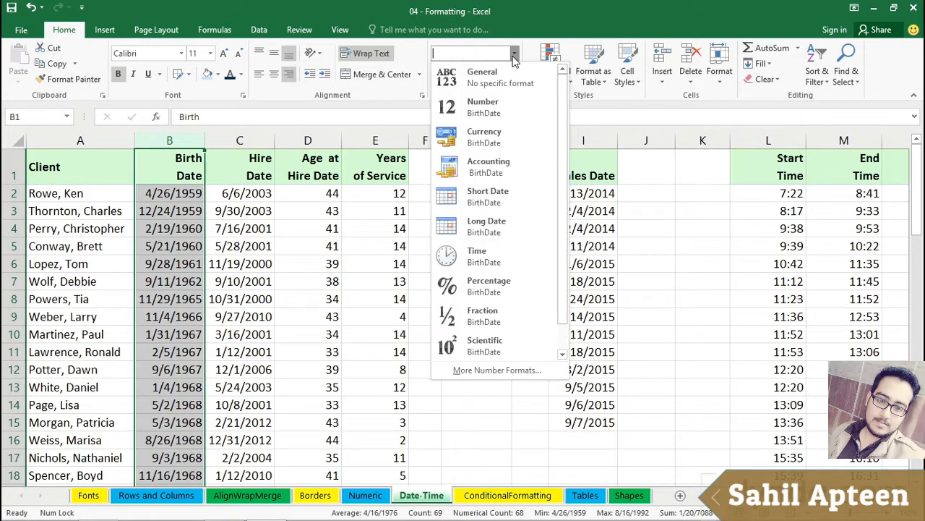
left_click(483, 225)
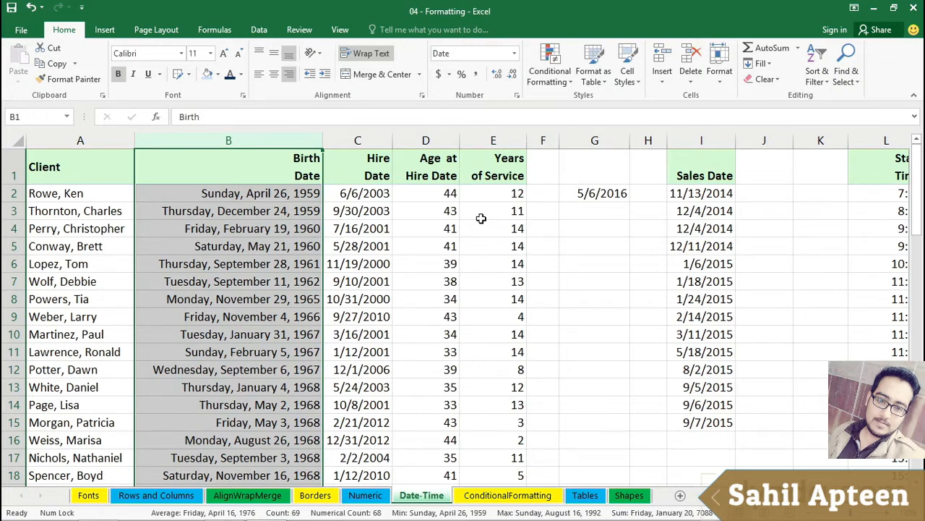
key("ctrl+z")
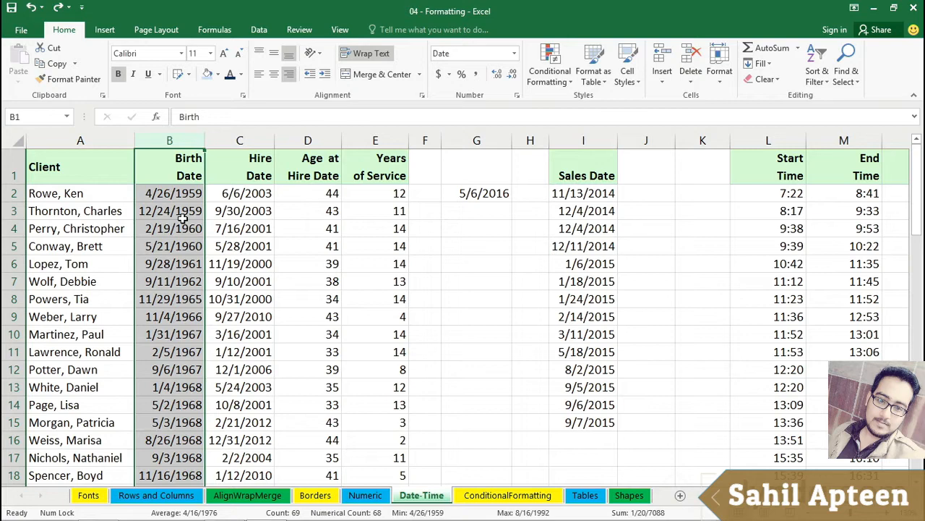
Apply the custom date format mmmm dddd yyyy to the Birth Date column
key("ctrl+1")
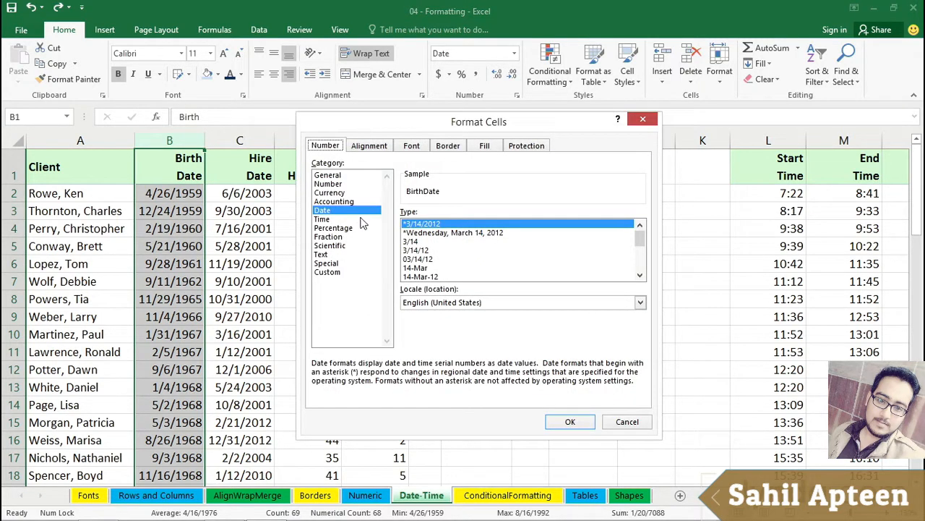
left_click(329, 271)
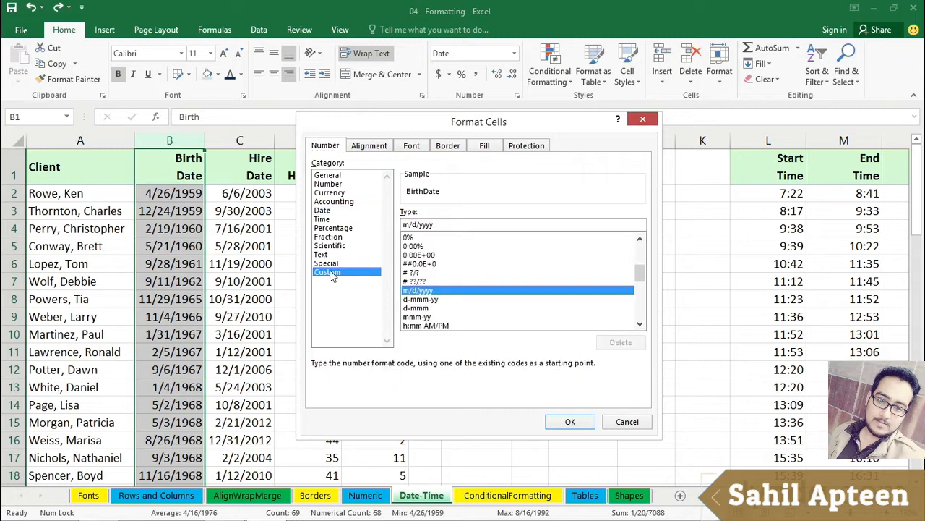
left_click_drag(641, 272, 640, 250)
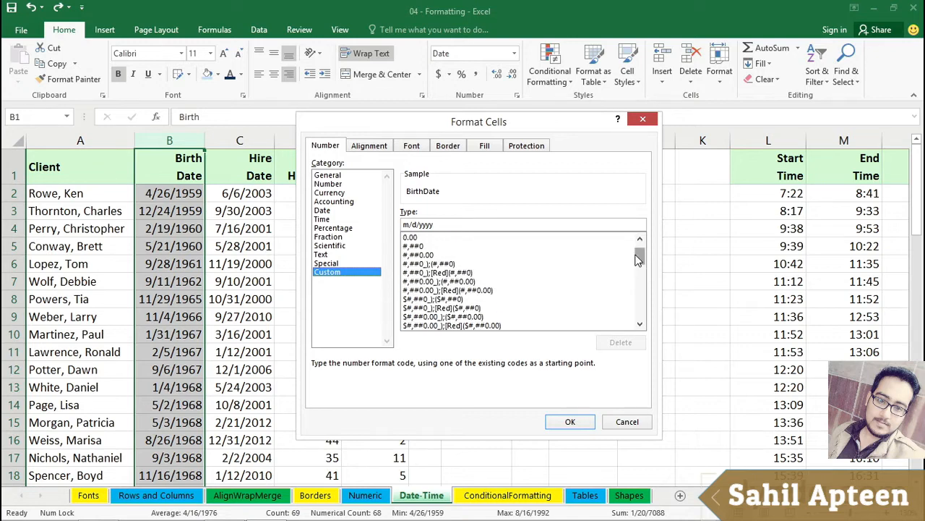
left_click(405, 224)
scroll(473, 255, "down", 2)
type("mmm")
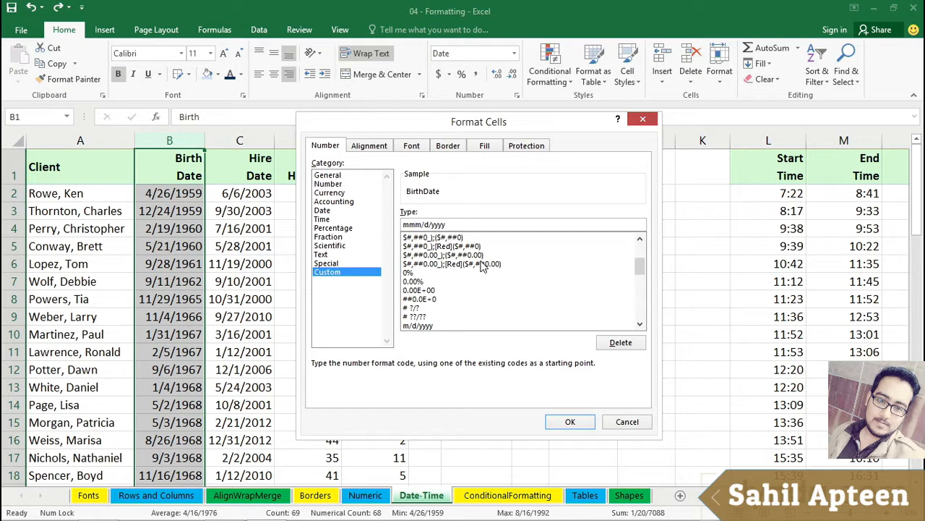
type("m dddd")
key("Delete")
key("Delete")
key("Delete")
key("Delete")
left_click(570, 422)
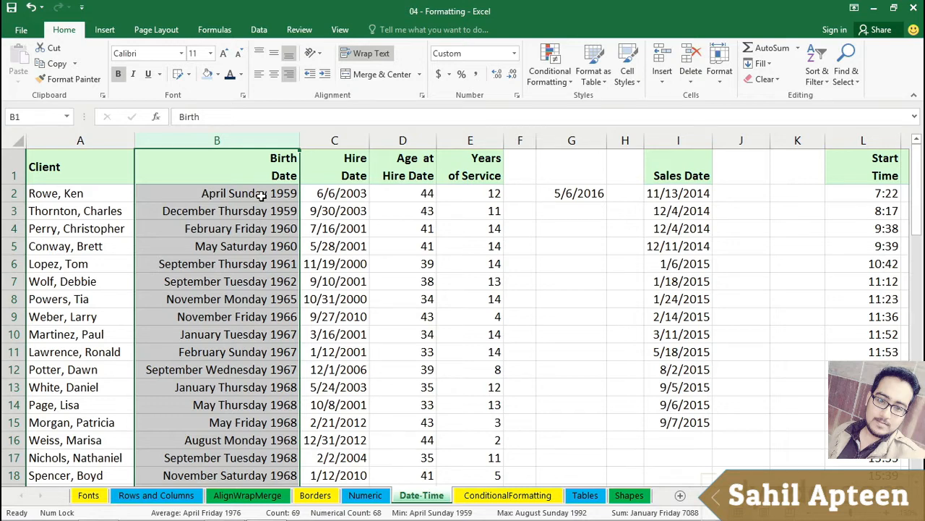
Add the day number and a comma to the Birth Date column's custom format, making it mmmm dddd d, yyyy
key("ctrl+1")
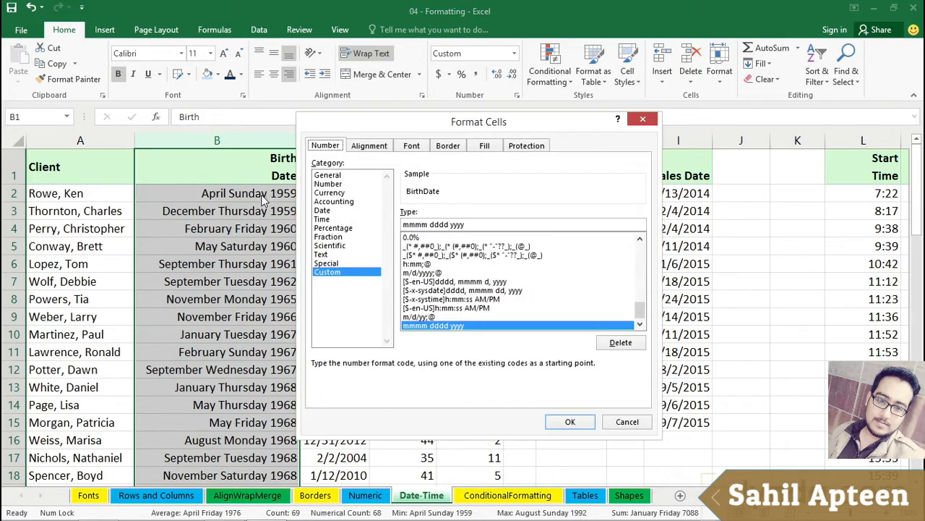
left_click(451, 223)
type("d,")
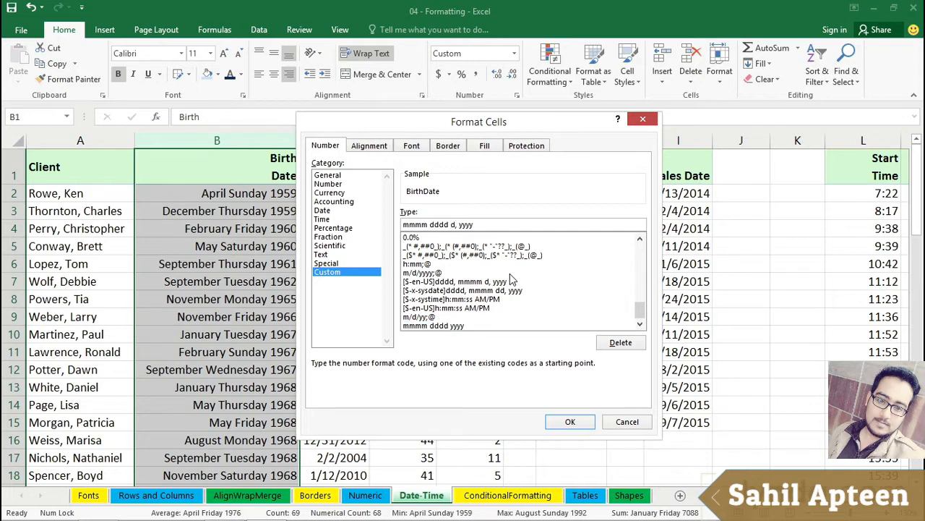
key("Return")
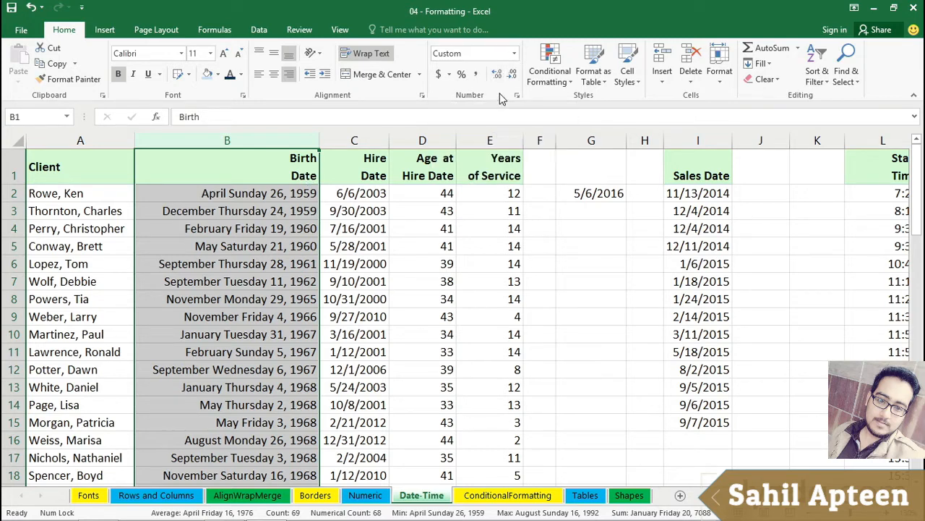
Apply the Short Date format to the Birth Date column and fit the column width to its contents
left_click(514, 54)
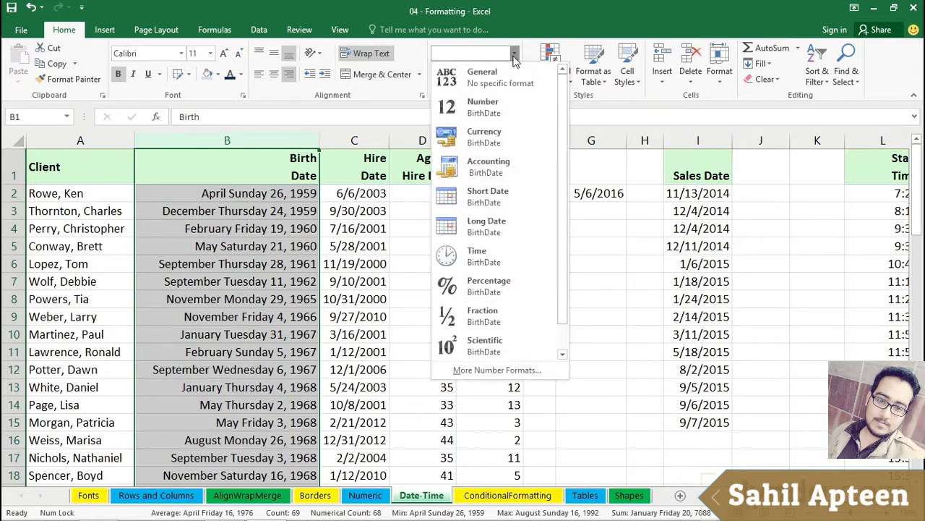
left_click(488, 191)
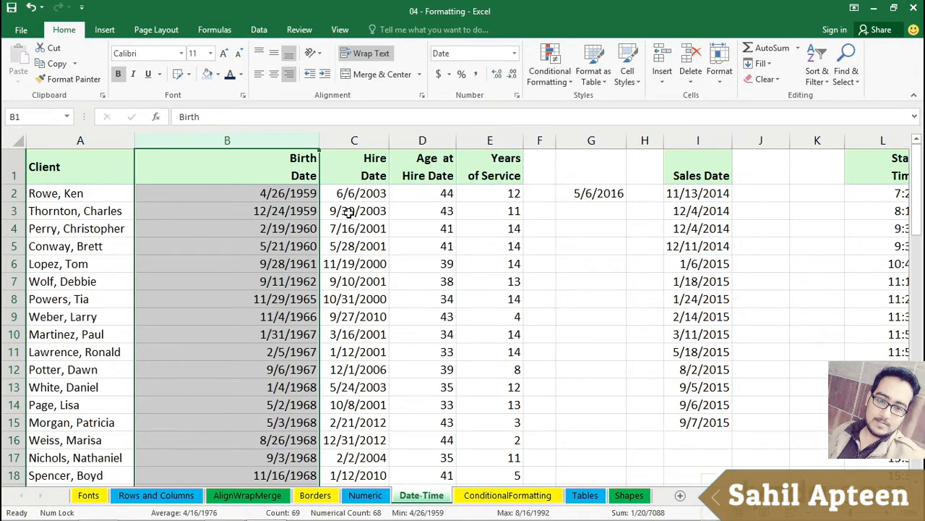
double_click(318, 140)
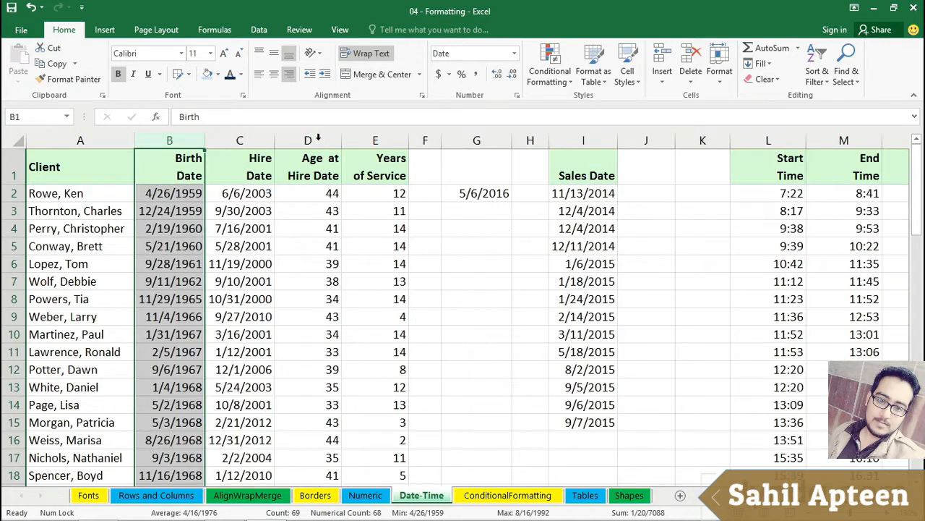
left_click(321, 241)
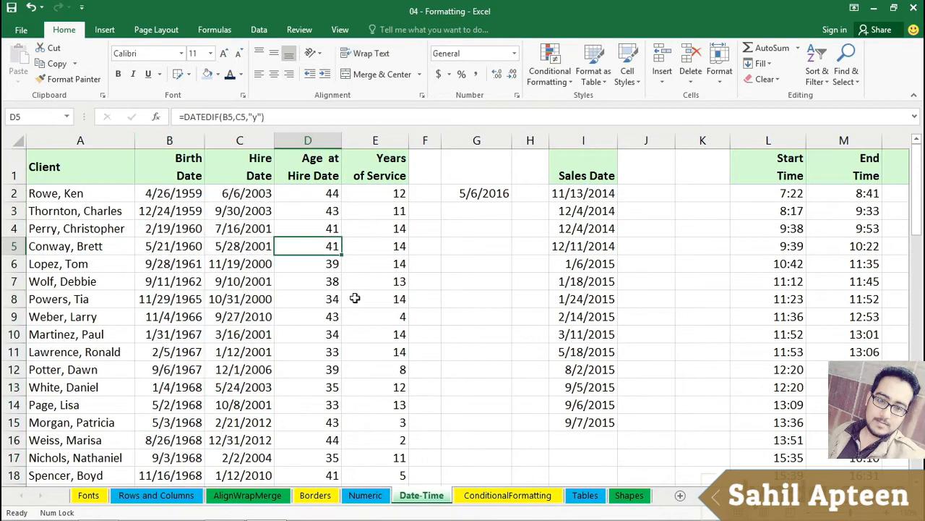
Apply the default d-mmm-yy date format to the Sales Date column
left_click(587, 140)
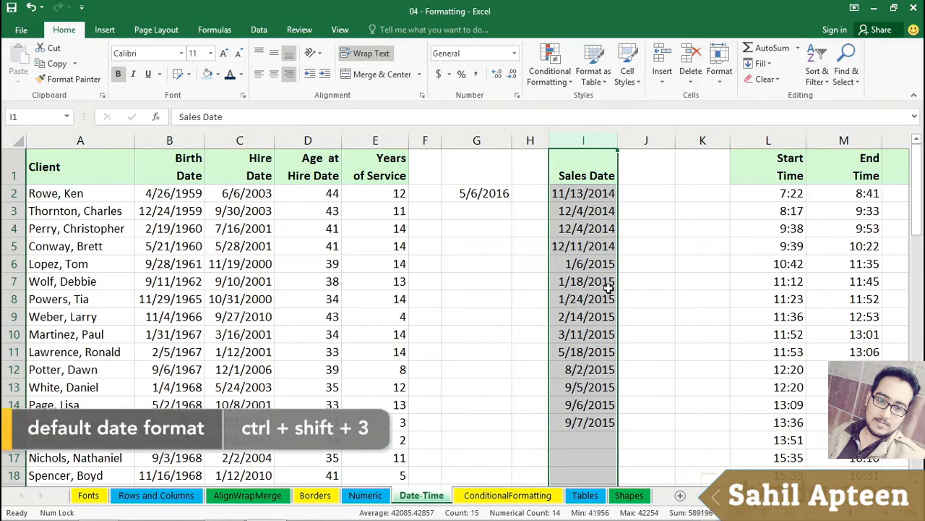
key("ctrl+shift+3")
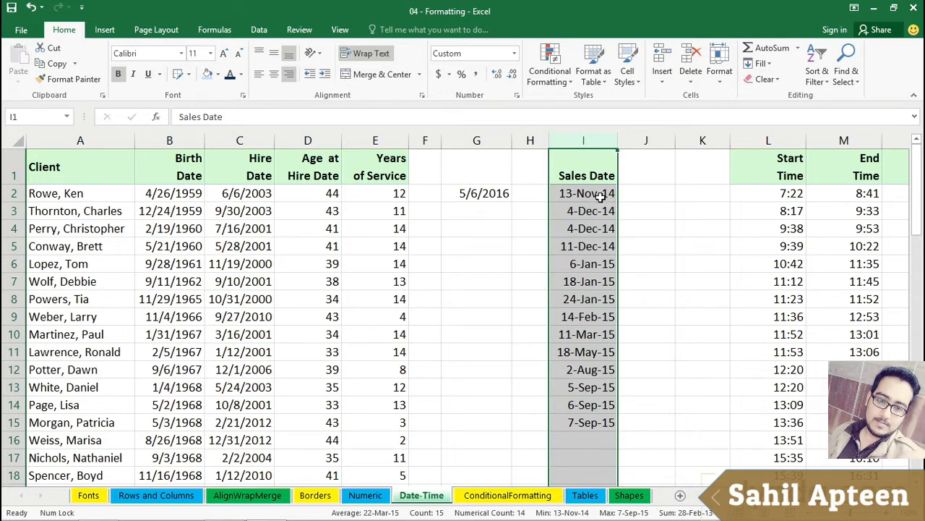
Change the Sales Date column's custom format to d-mmm-yyyy and fit the column width to its contents
key("ctrl+1")
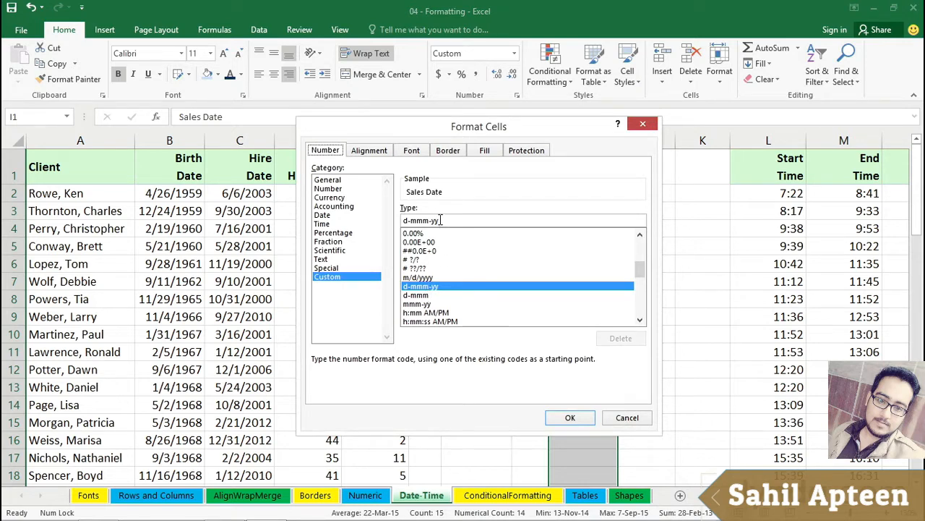
left_click_drag(477, 127, 340, 133)
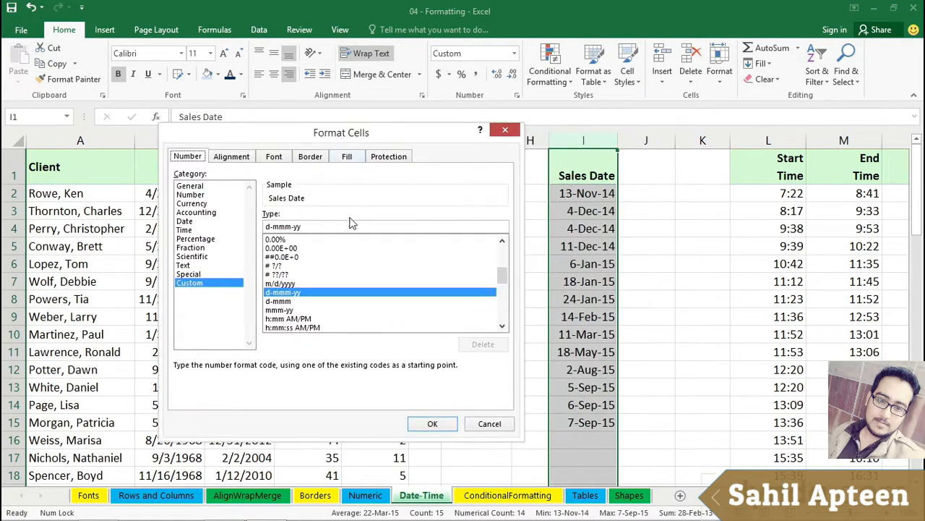
left_click(301, 226)
type("yy")
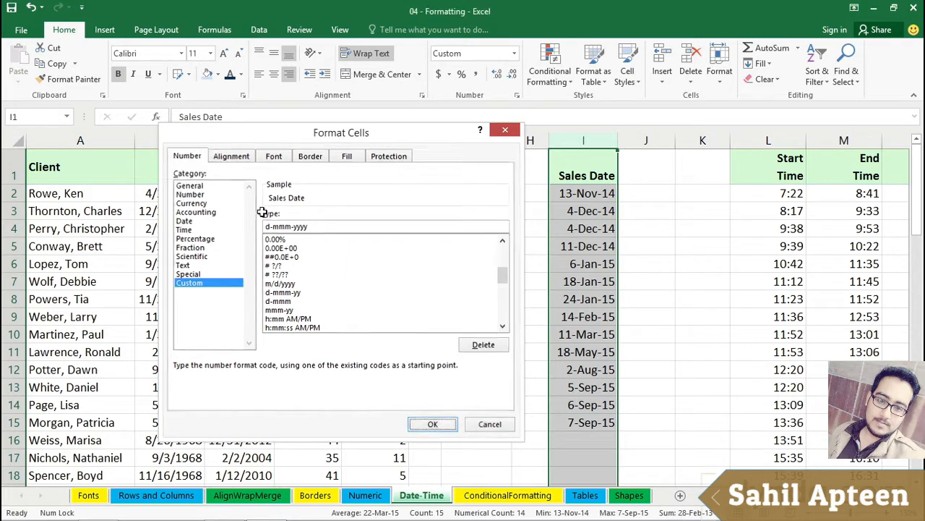
key("Return")
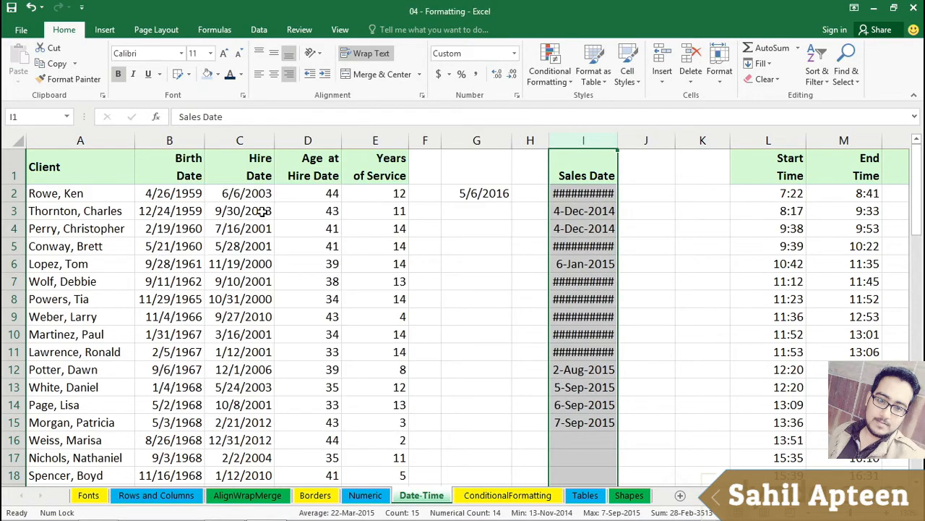
double_click(617, 141)
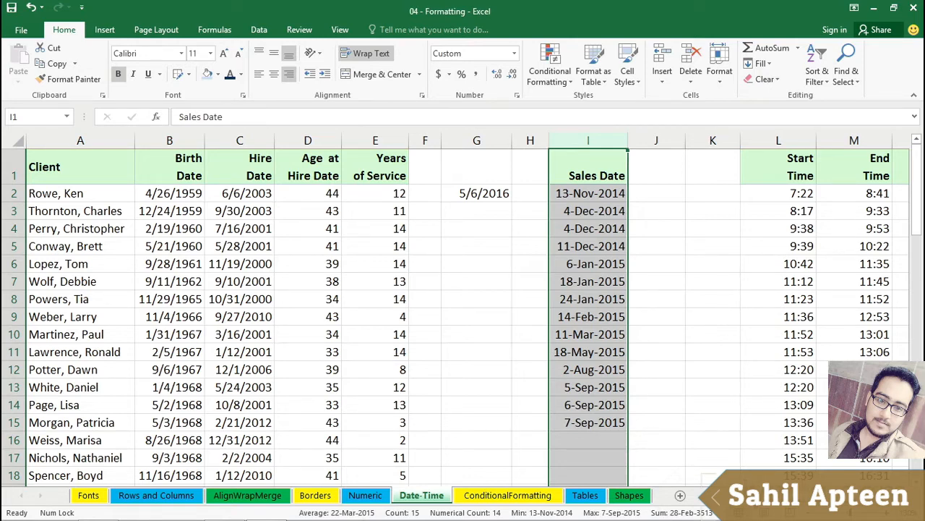
Examine how the times are displayed in the Start Time and End Time columns
scroll(459, 309, "right", 4)
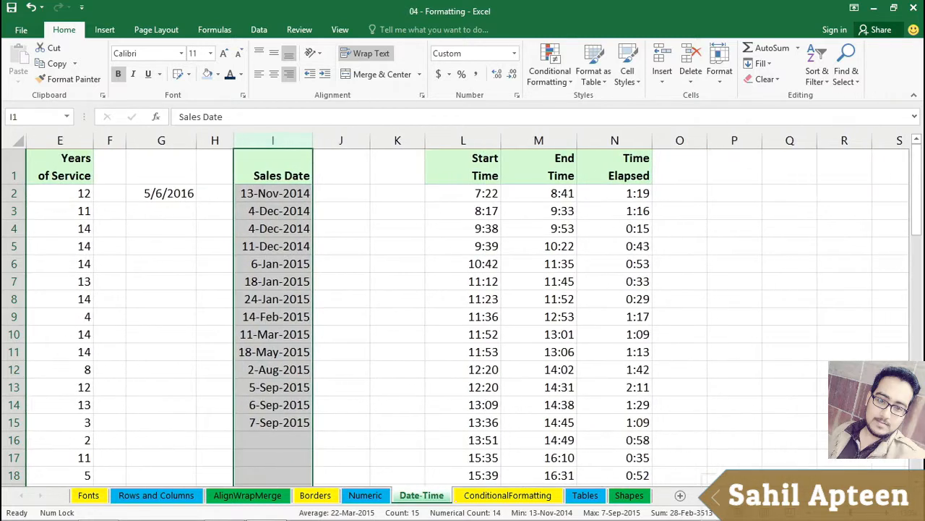
left_click(471, 189)
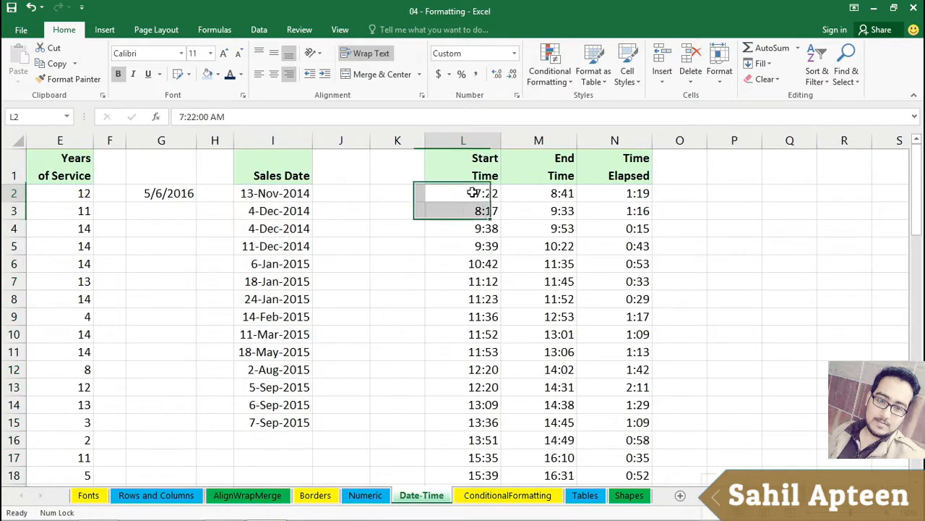
left_click(526, 230)
scroll(614, 322, "down", 4)
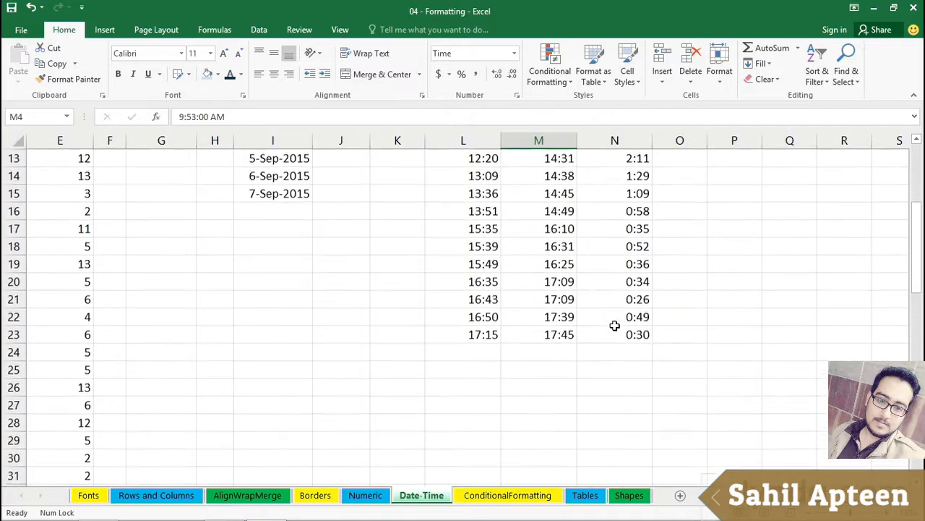
scroll(614, 322, "up", 4)
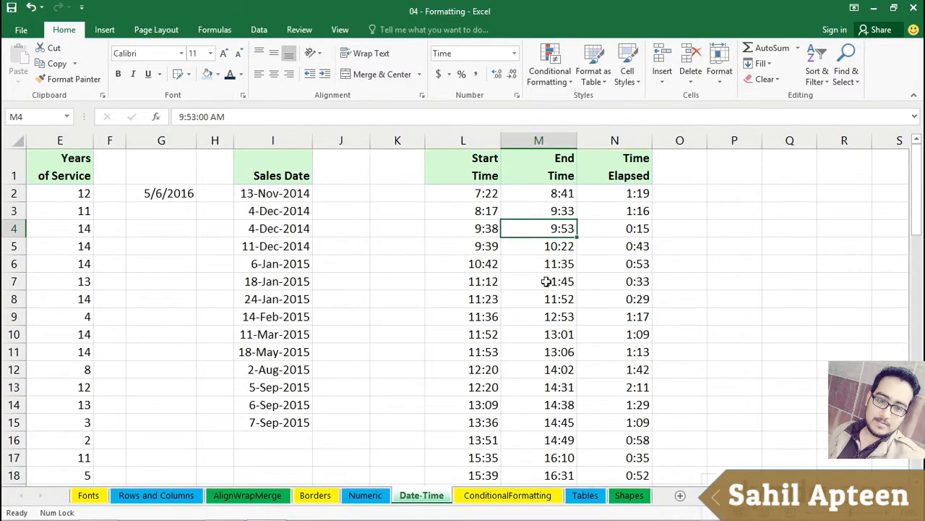
left_click(540, 264)
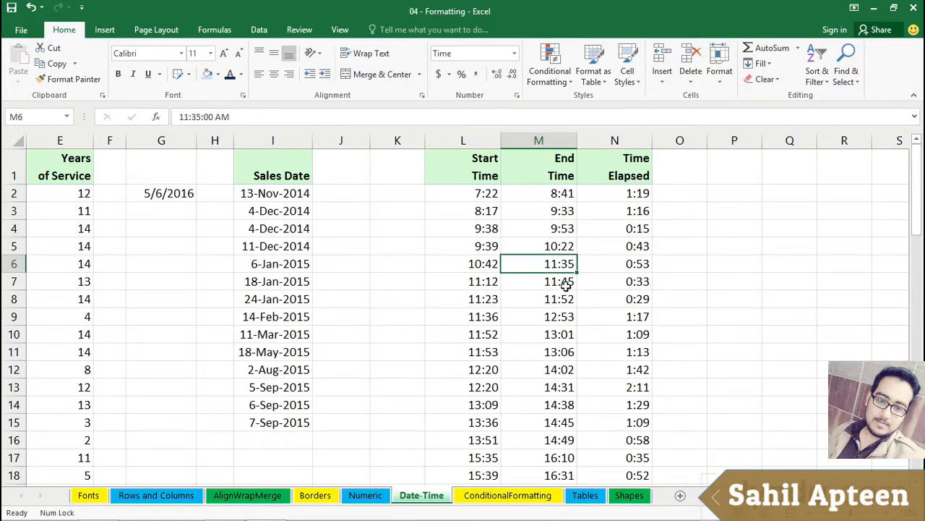
left_click(535, 316)
scroll(543, 336, "down", 4)
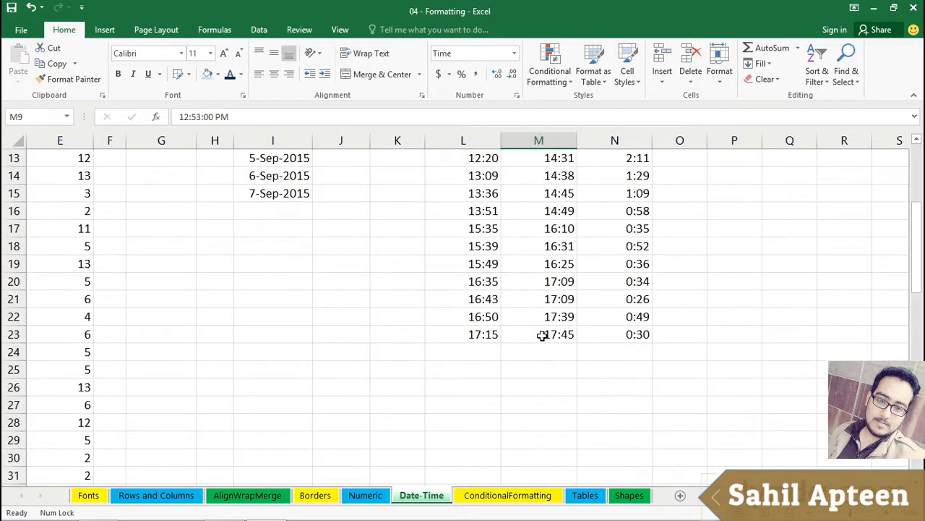
scroll(542, 336, "up", 4)
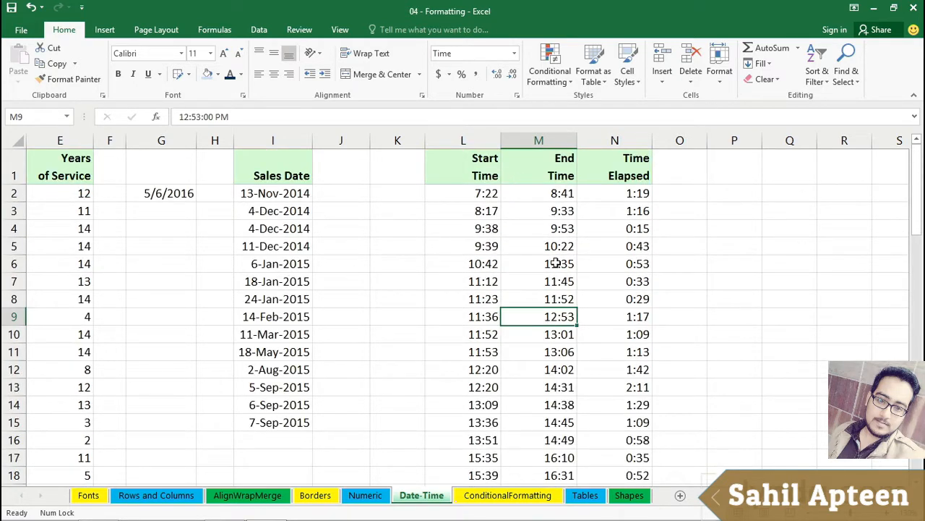
Apply the default AM/PM time format to the Start Time and End Time columns
left_click_drag(479, 139, 519, 137)
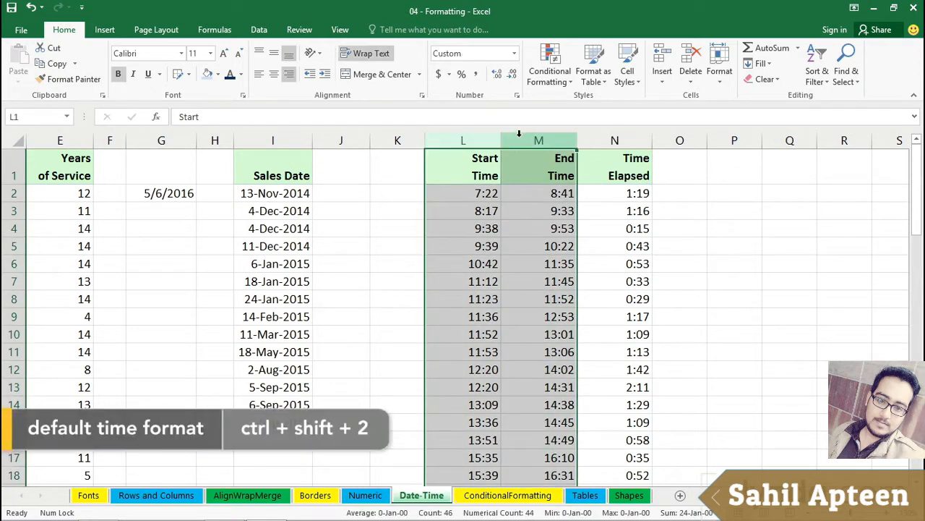
key("ctrl+shift+2")
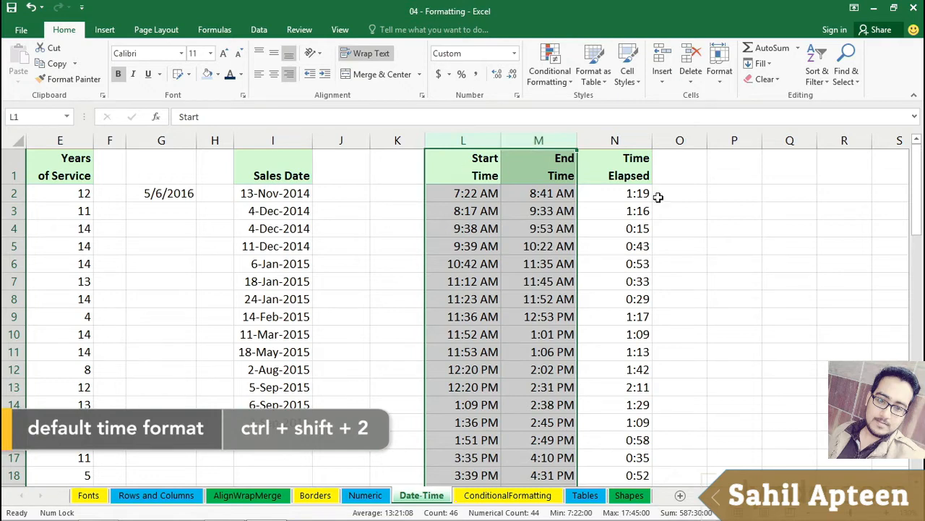
Inspect the Time Elapsed formula in cell N2 and look through the values in its column
left_click(618, 193)
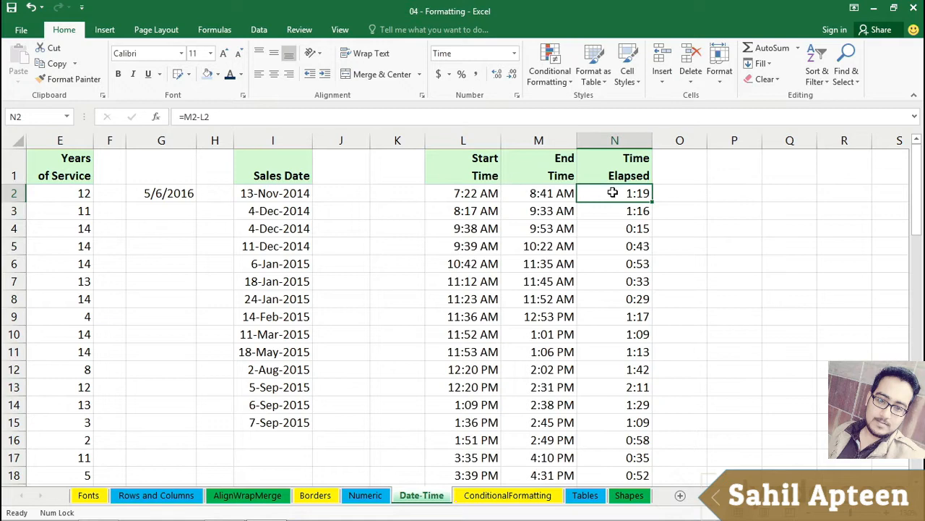
double_click(613, 193)
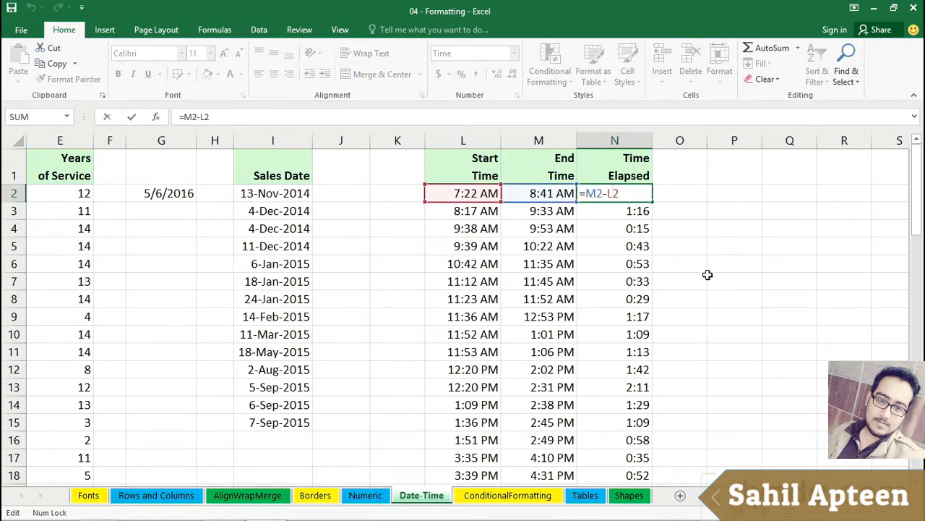
key("Escape")
scroll(682, 250, "down", 2)
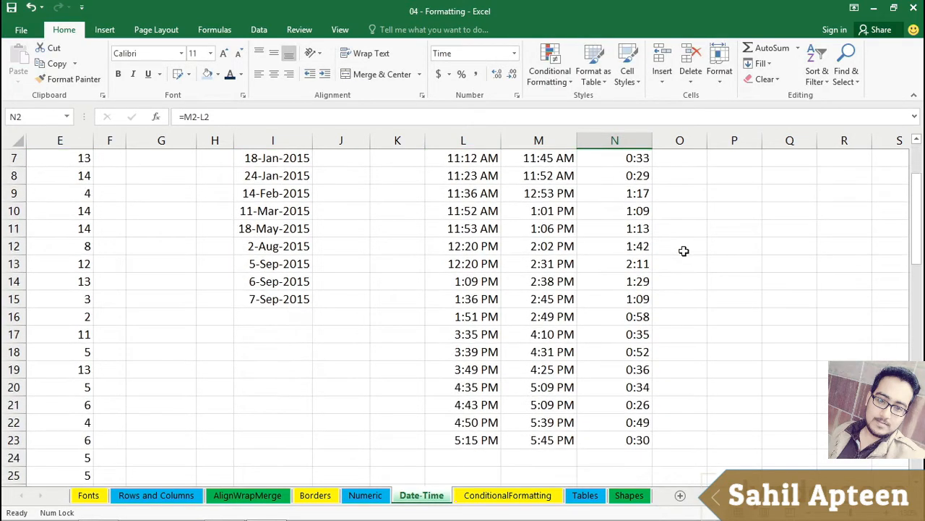
scroll(684, 251, "up", 2)
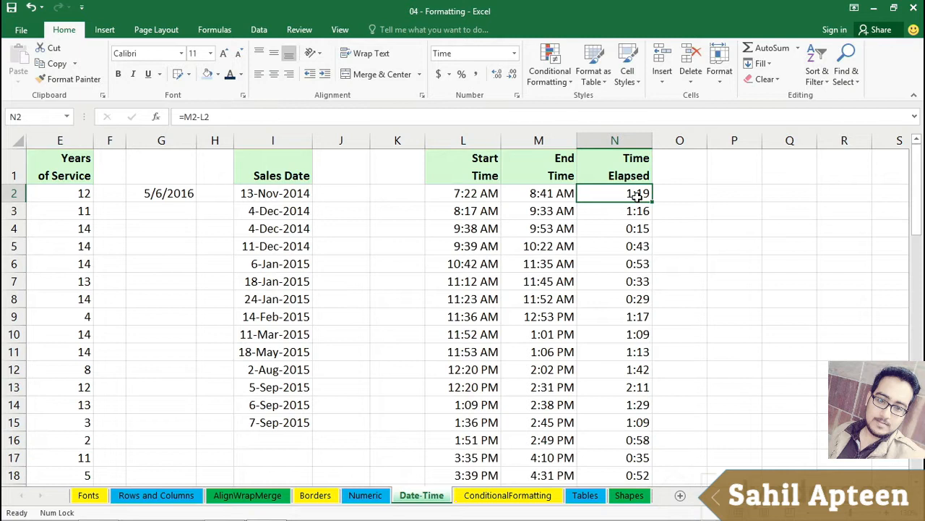
Re-enter the Time Elapsed formula =M2-L2 in cell N2, subtracting the start time from the end time
type("=")
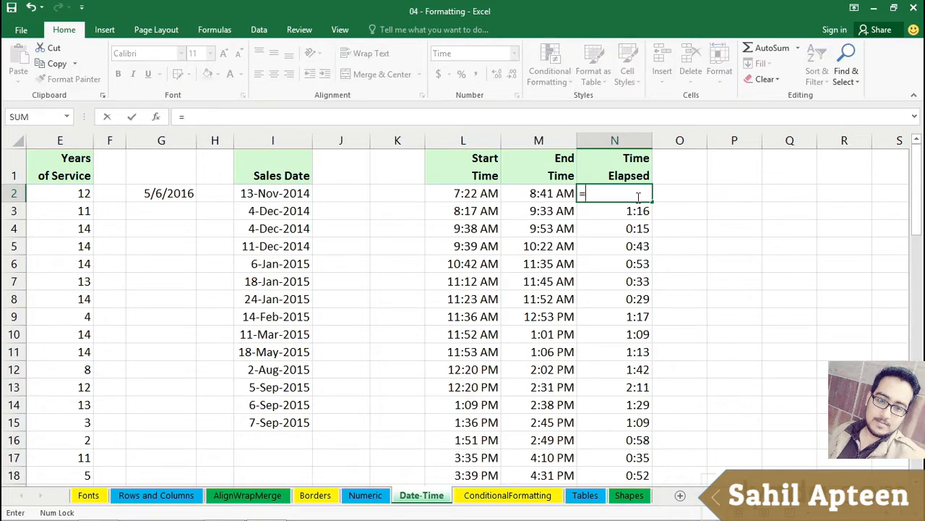
left_click(555, 193)
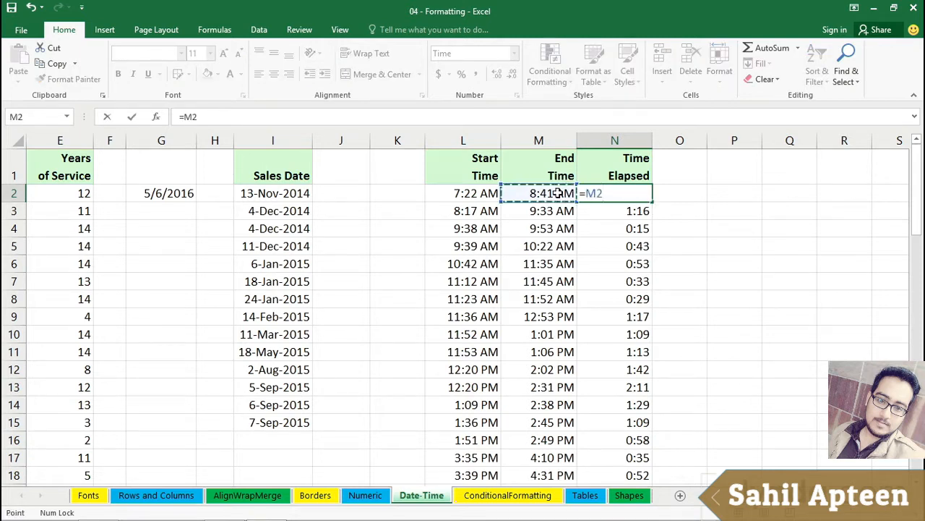
type("-")
left_click(487, 193)
key("Return")
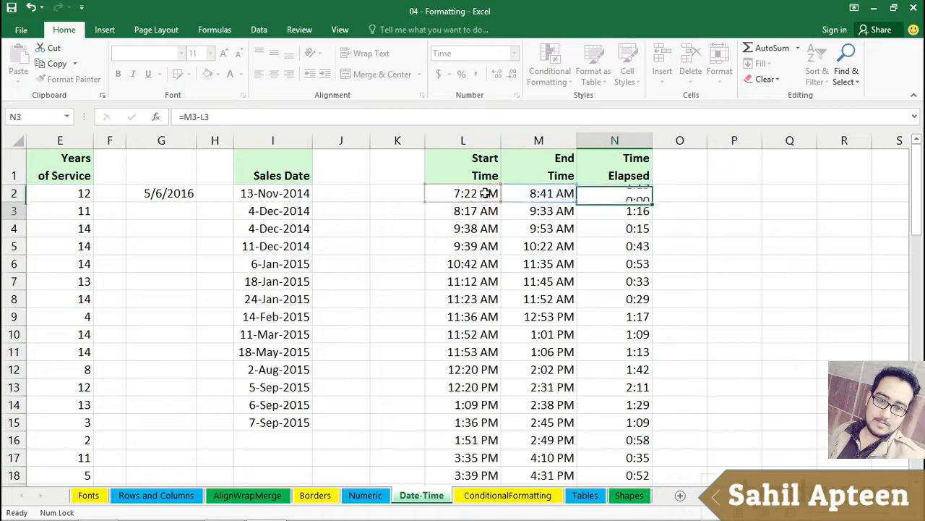
Enter the formula =M2-L2 in cell O2 to subtract the start time from the end time
left_click(607, 194)
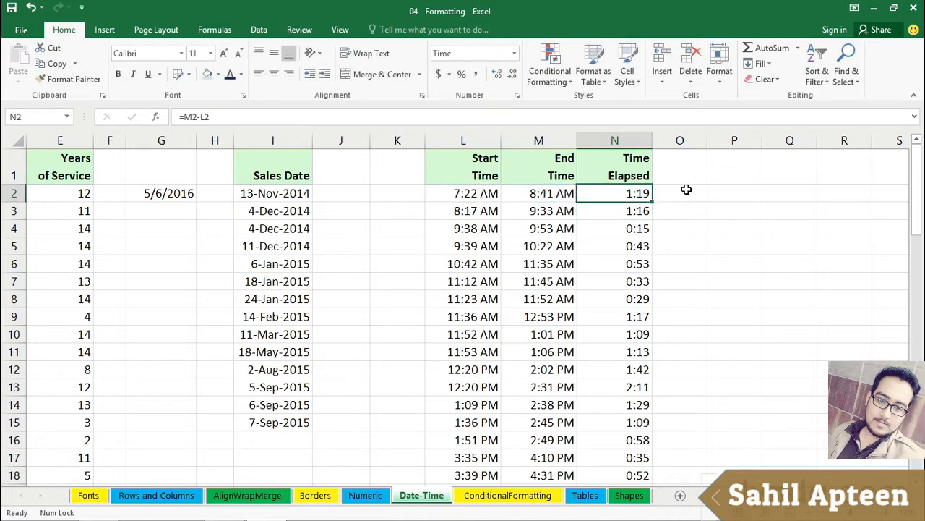
left_click(685, 189)
type("=")
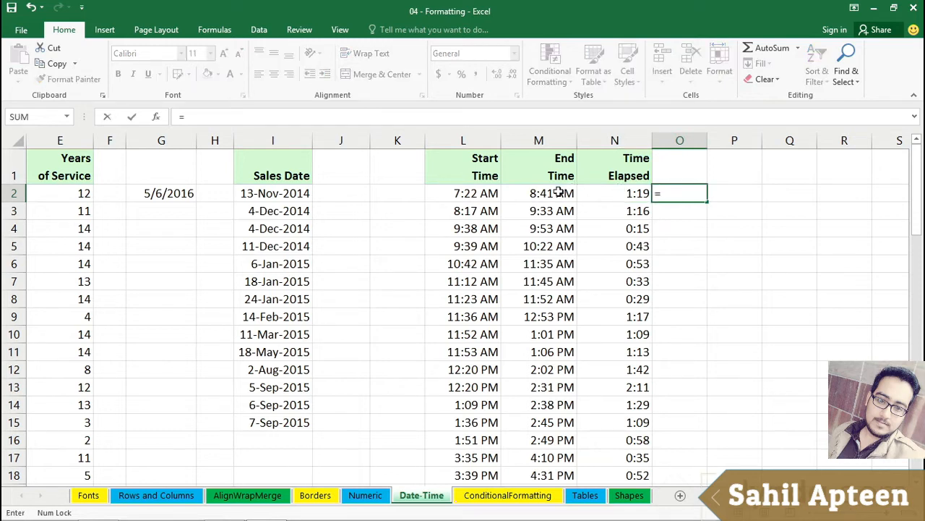
left_click(553, 192)
type("-")
left_click(468, 193)
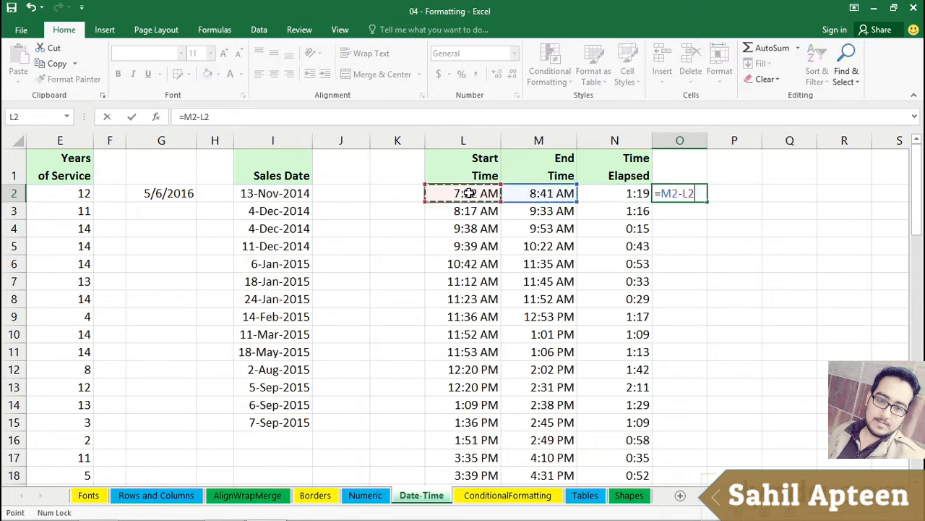
key("Return")
Format the elapsed time in cell O2 with the 13:30 Time format
left_click(680, 194)
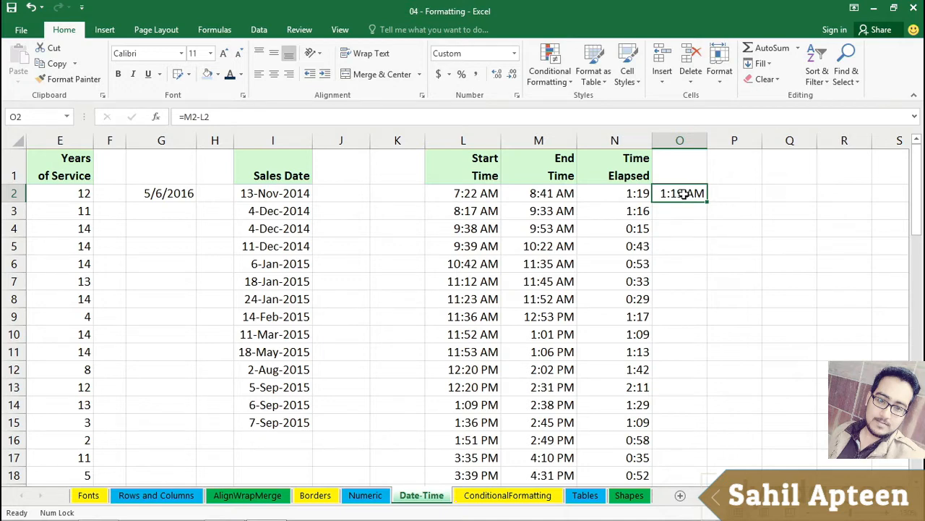
key("ctrl+1")
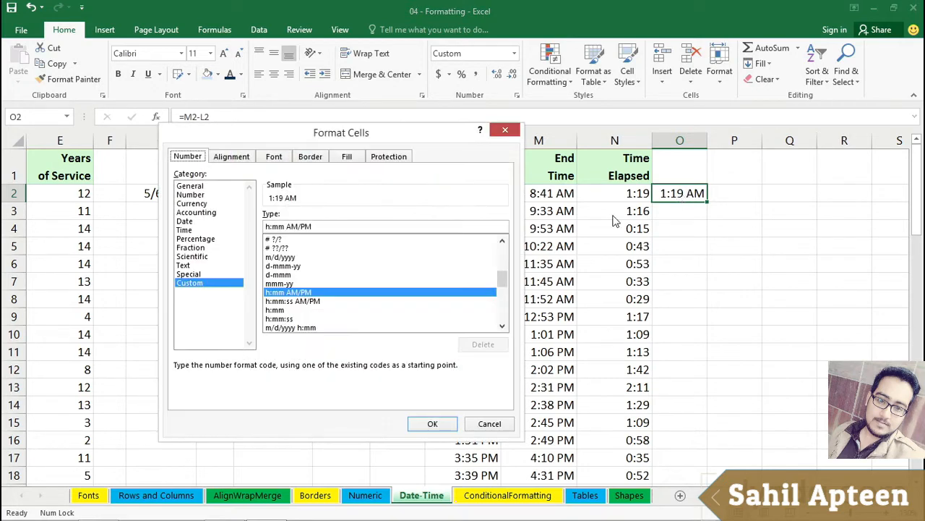
left_click(184, 229)
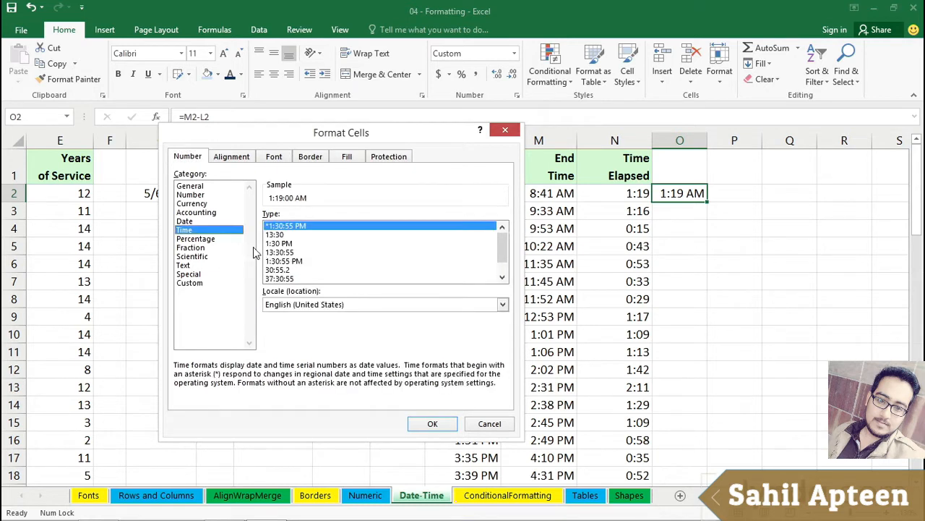
left_click(276, 235)
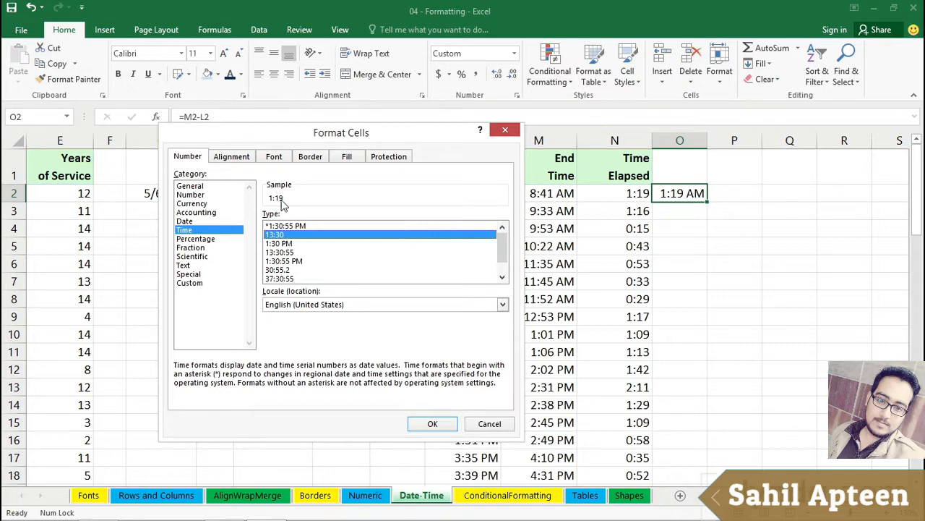
left_click(432, 425)
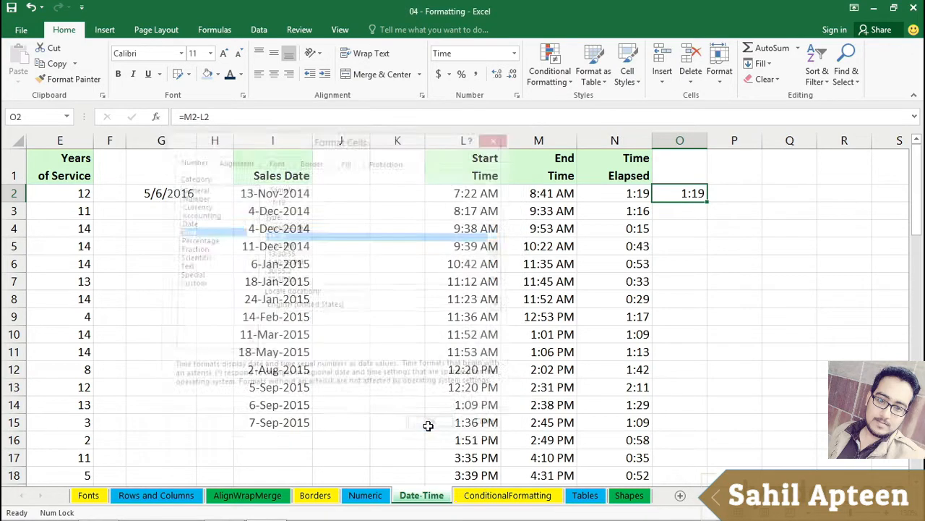
left_click(755, 323)
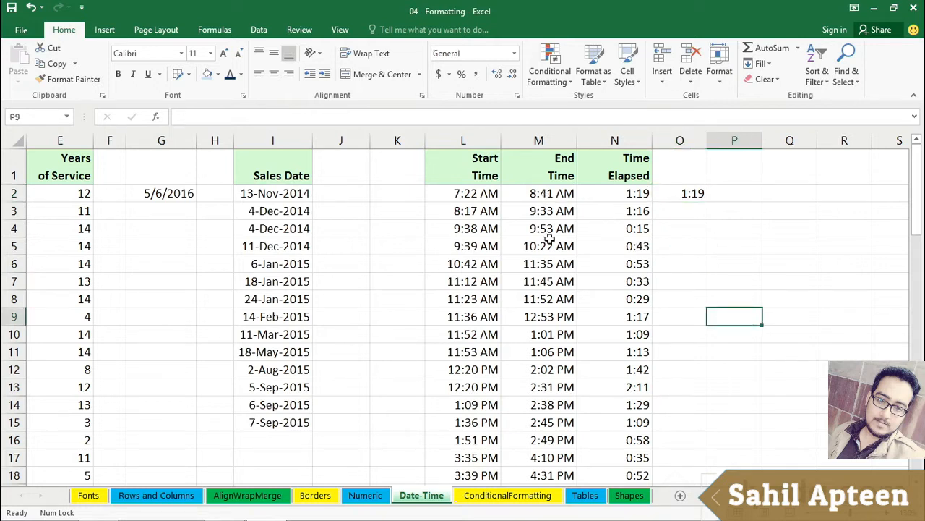
Look through the Time Elapsed formulas in cells N2 to N7
left_click(623, 193)
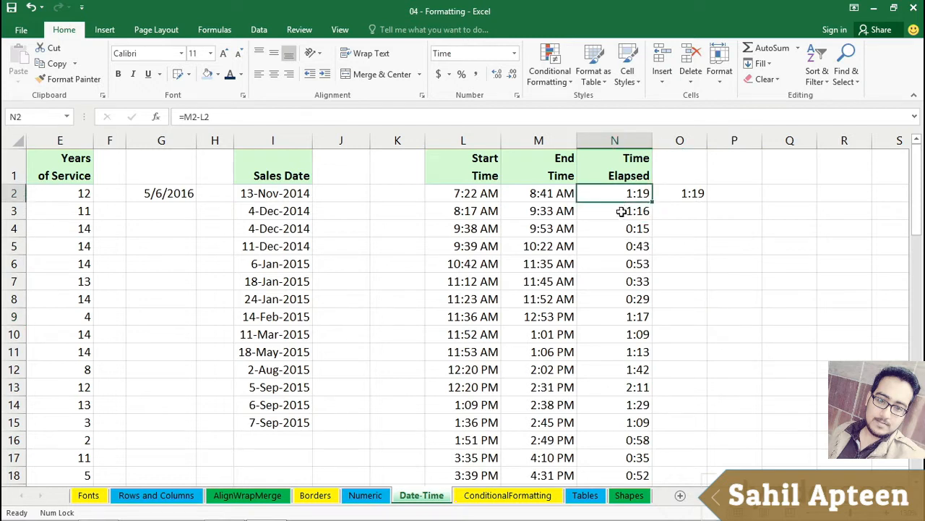
left_click(622, 211)
left_click(626, 229)
left_click(608, 250)
left_click(599, 265)
left_click(597, 281)
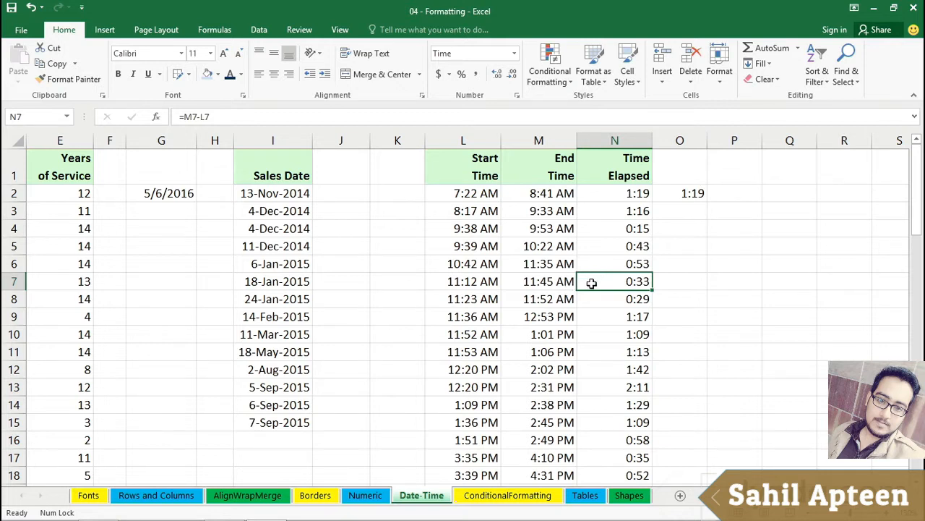
Change the start time in L8 to 2:23 AM and the end time in M8 to 11:52 PM
double_click(462, 299)
left_click_drag(438, 299, 428, 299)
type("2")
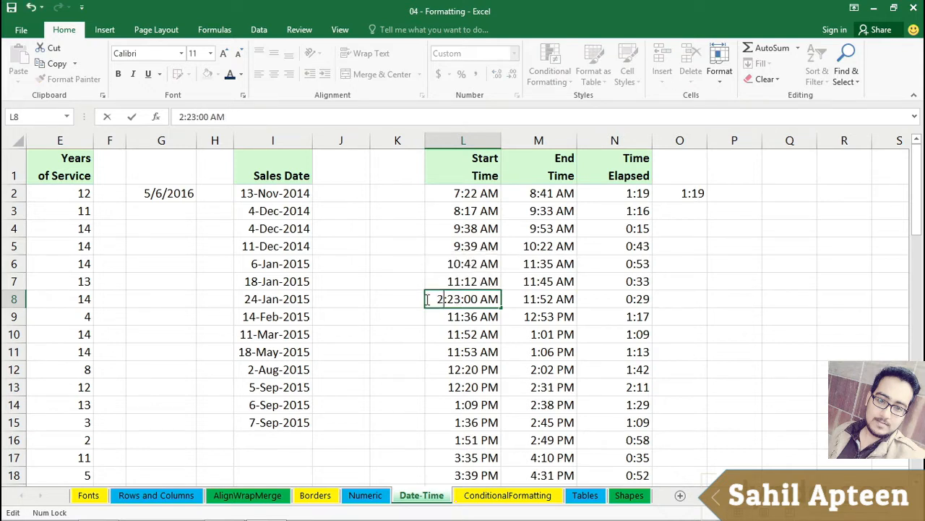
left_click(544, 302)
double_click(543, 303)
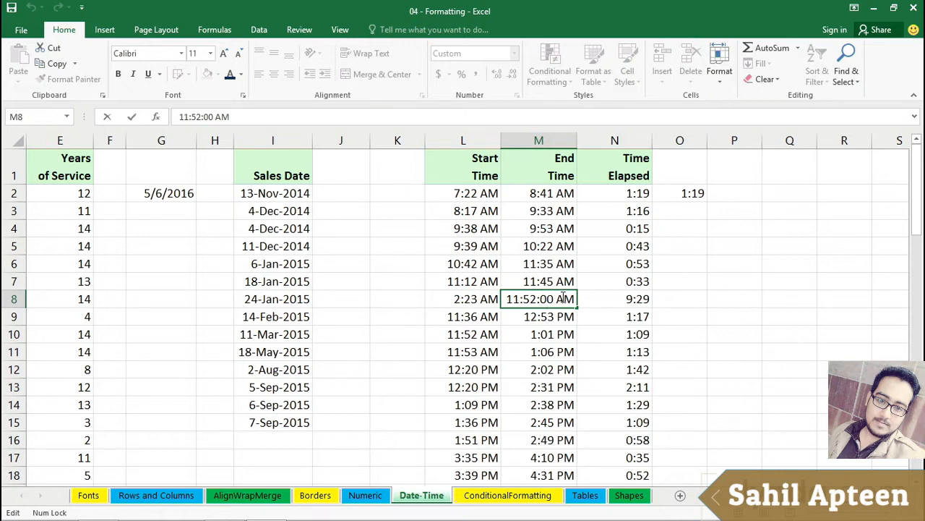
left_click_drag(562, 297, 557, 298)
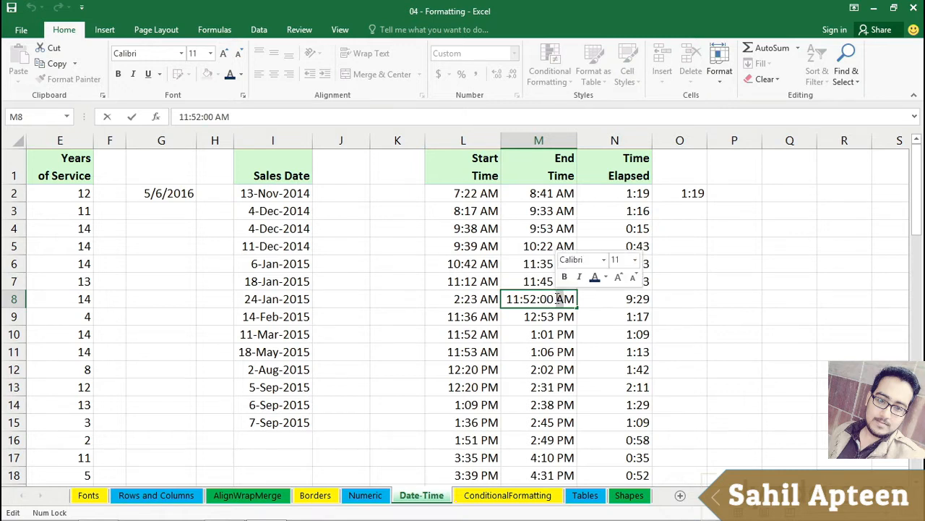
type("P")
key("Return")
Inspect the Time Elapsed formula in cell N8 and check the start times in L2 and L3
left_click(600, 300)
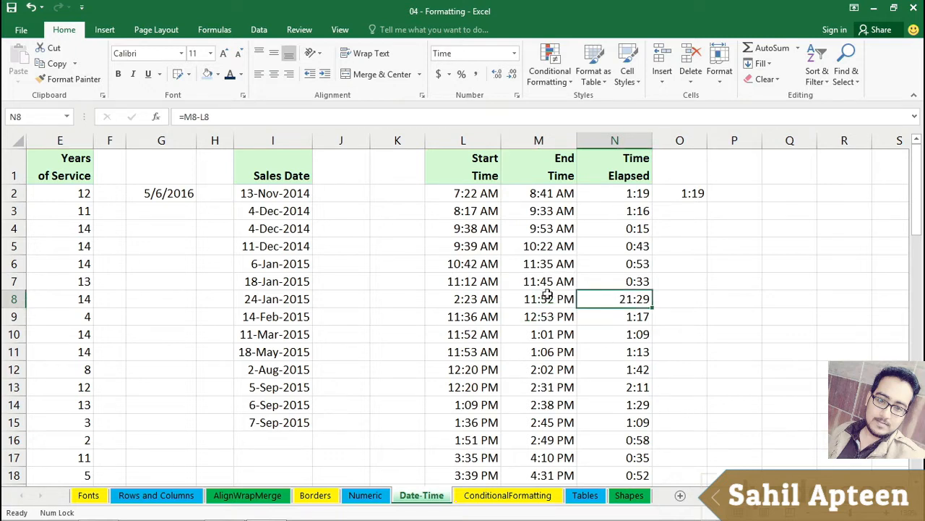
double_click(594, 299)
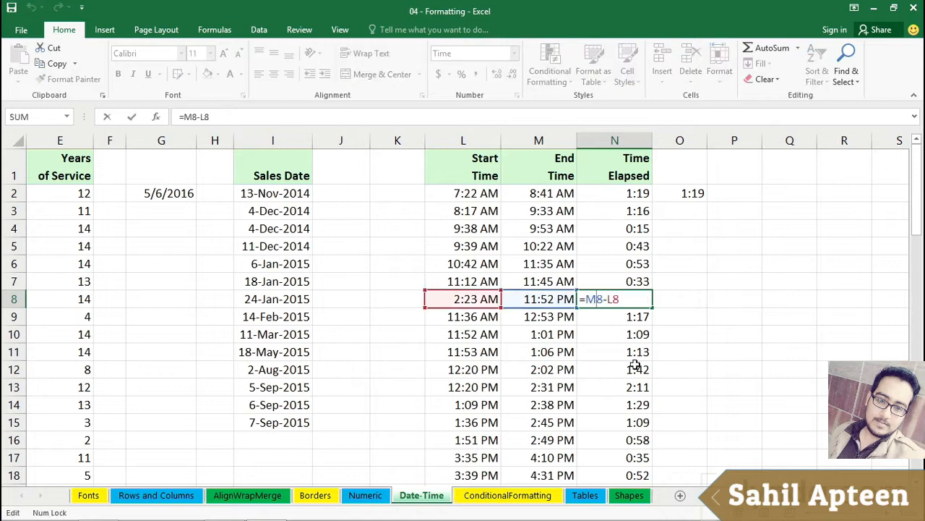
key("Escape")
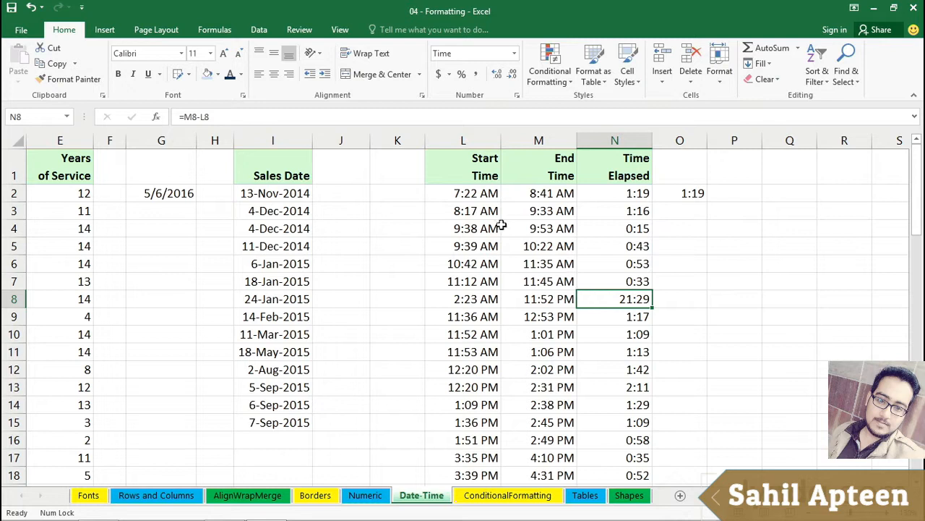
left_click(469, 194)
left_click(475, 210)
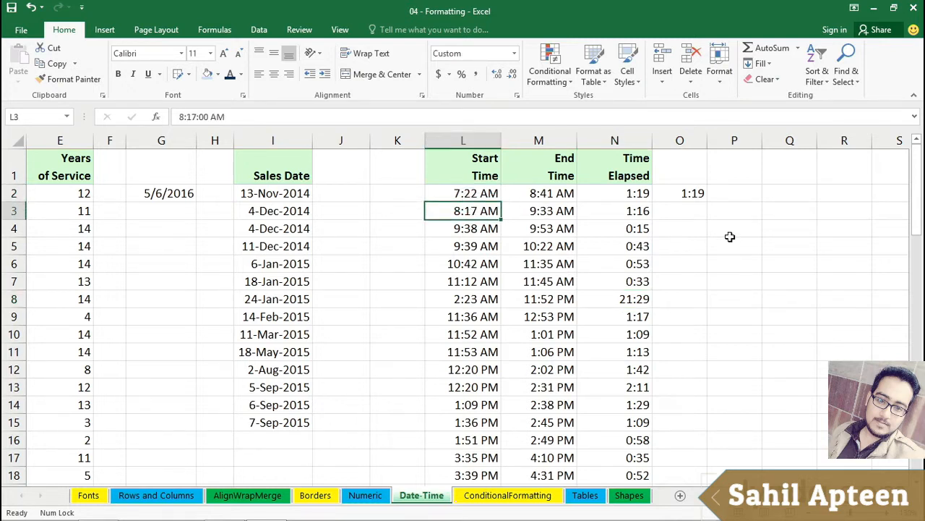
Widen column P and enter the time 4:45 PM in cell P2
left_click(730, 193)
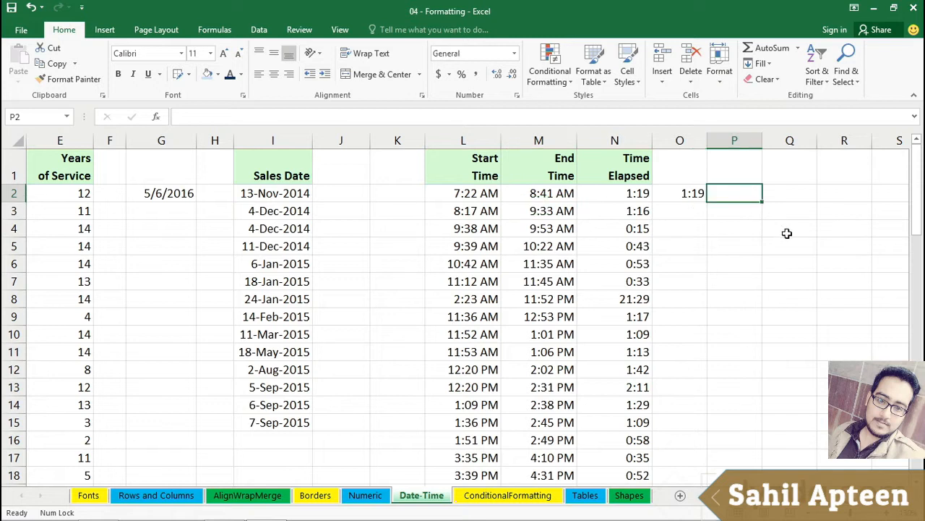
left_click_drag(762, 141, 803, 141)
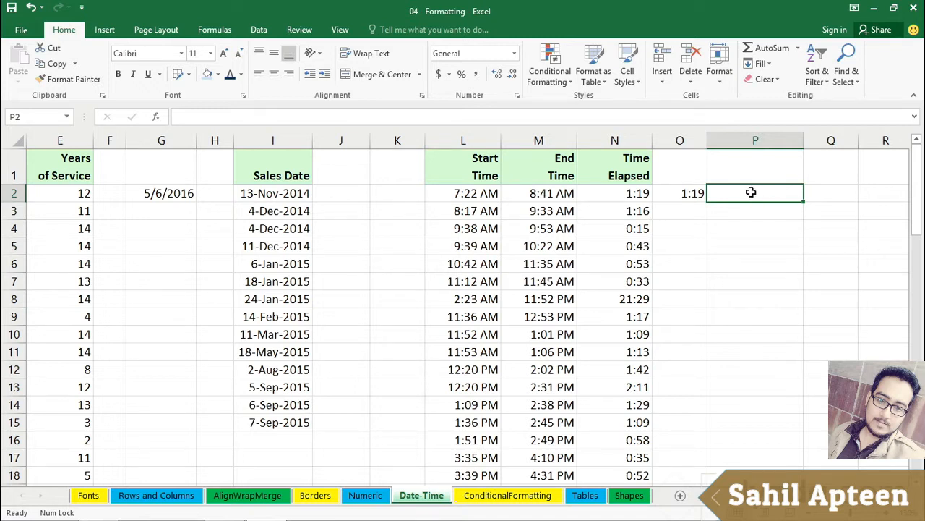
type("4:")
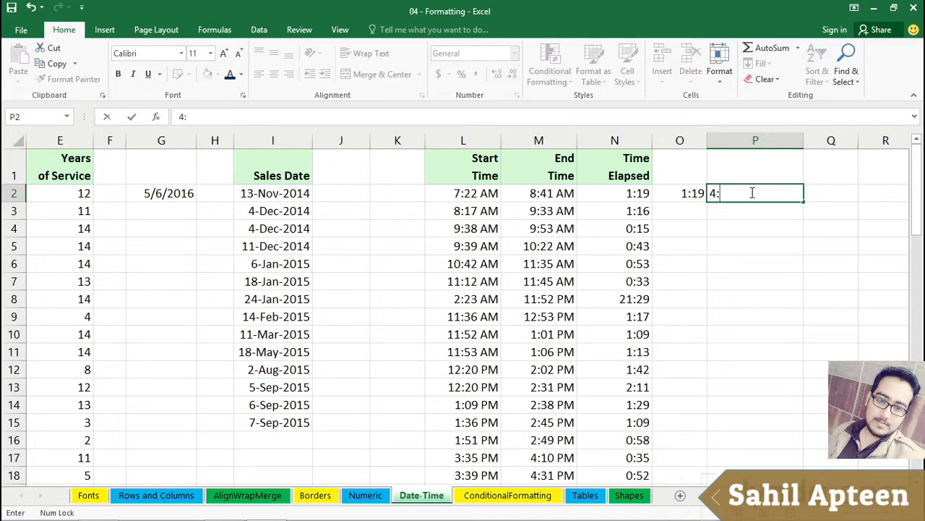
type("45")
type("p")
key("Return")
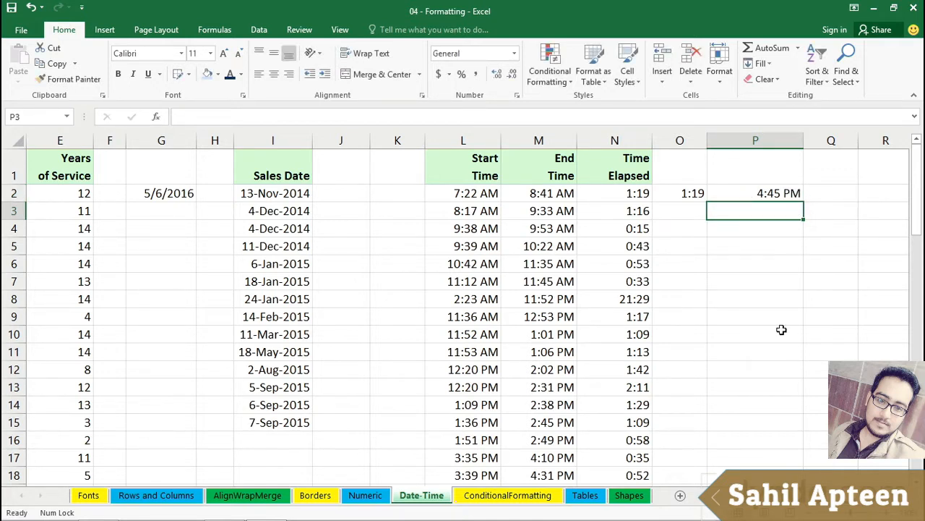
left_click(753, 194)
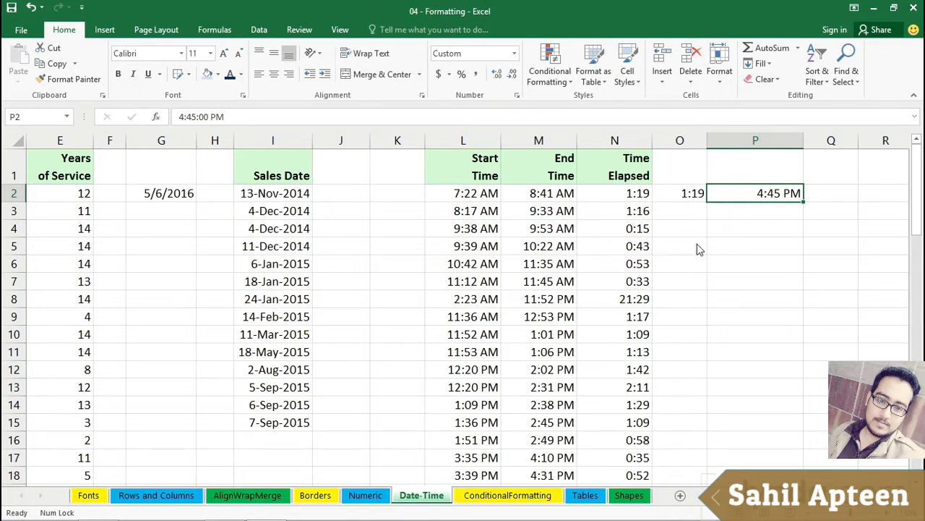
Review the Date and Time number format categories available for cell P2
key("ctrl+1")
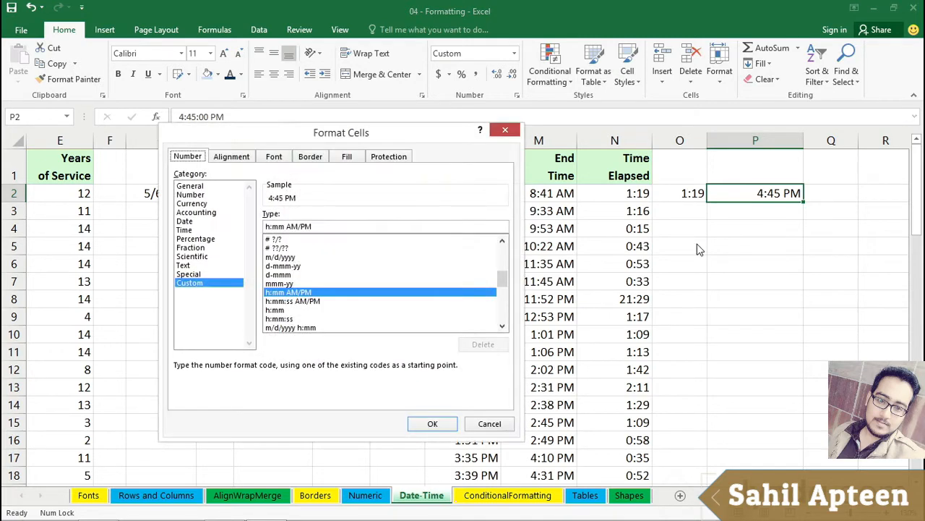
left_click(190, 221)
left_click(185, 230)
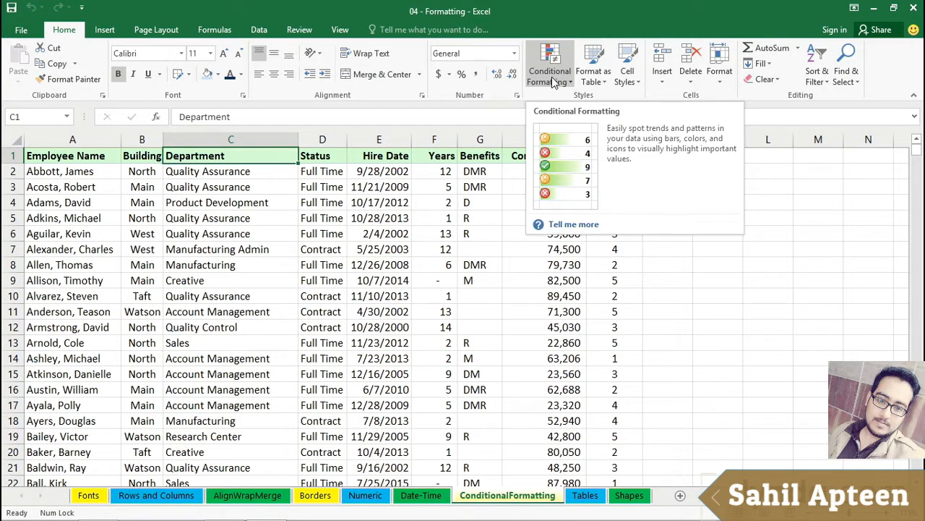
Look over the Conditional Formatting options, including the icon sets, without applying one
left_click(554, 82)
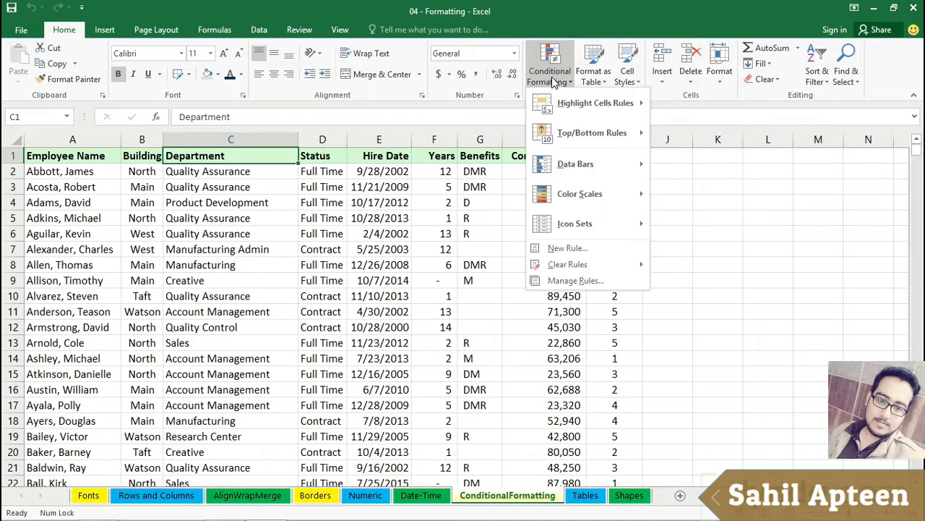
mouse_move(553, 232)
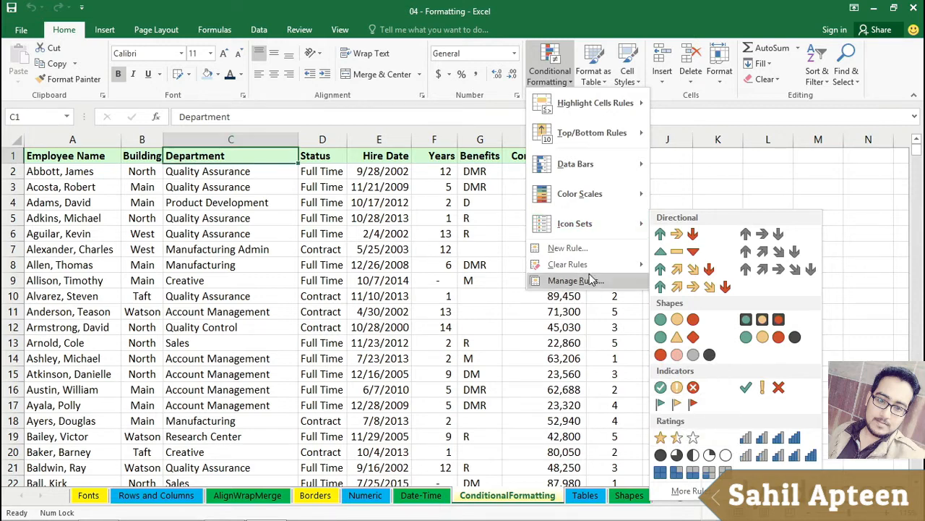
left_click(409, 205)
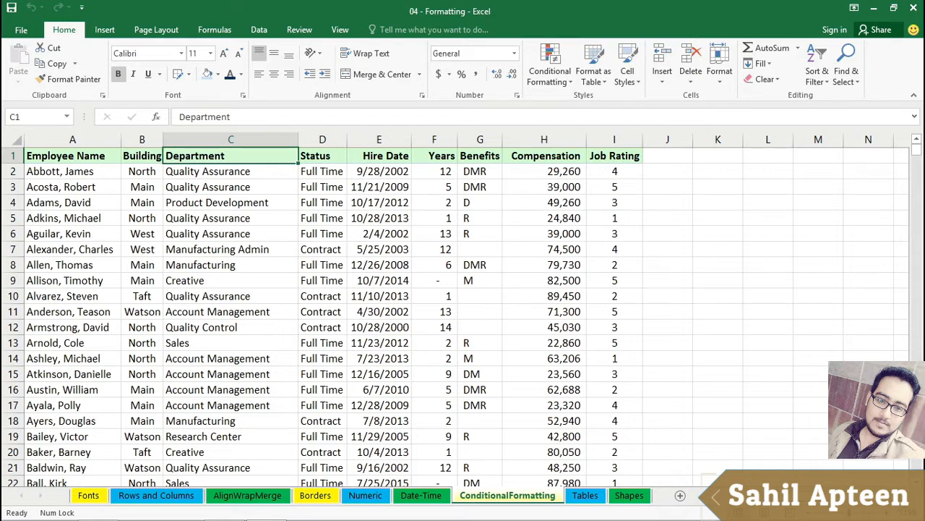
Start a Greater Than highlight rule on the whole Compensation column with 70000 as the threshold
scroll(467, 309, "right", 1)
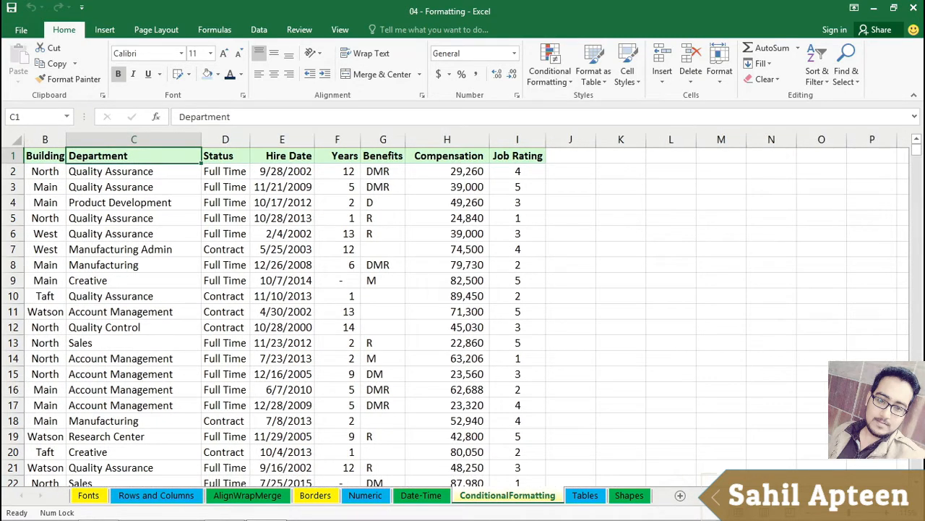
scroll(467, 310, "right", 1)
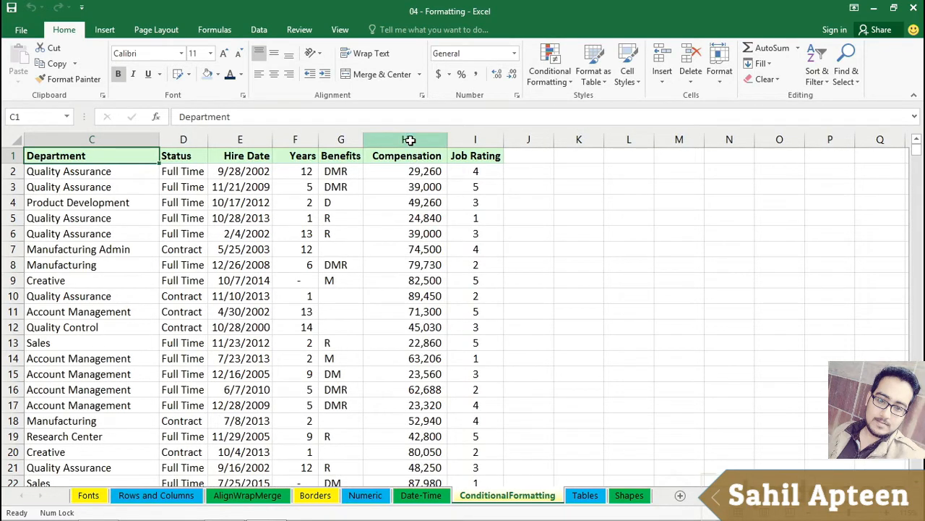
left_click(409, 139)
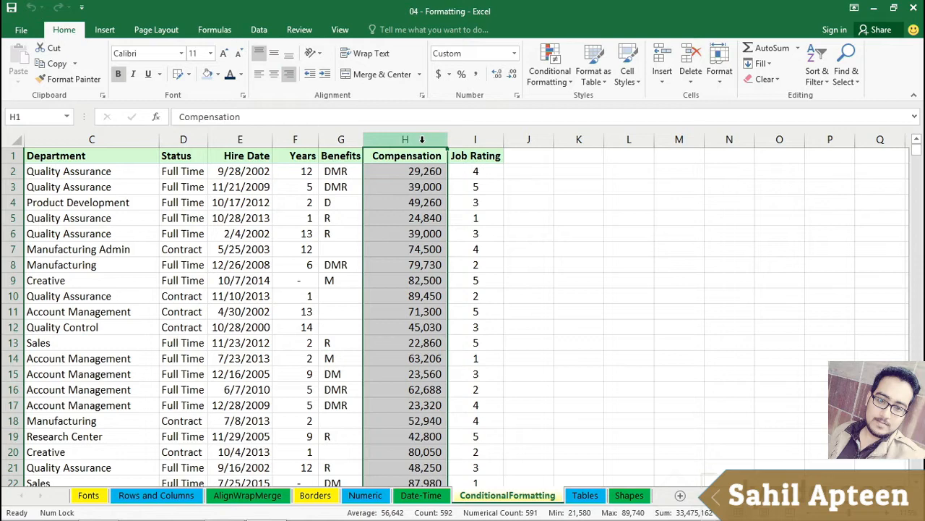
left_click(554, 72)
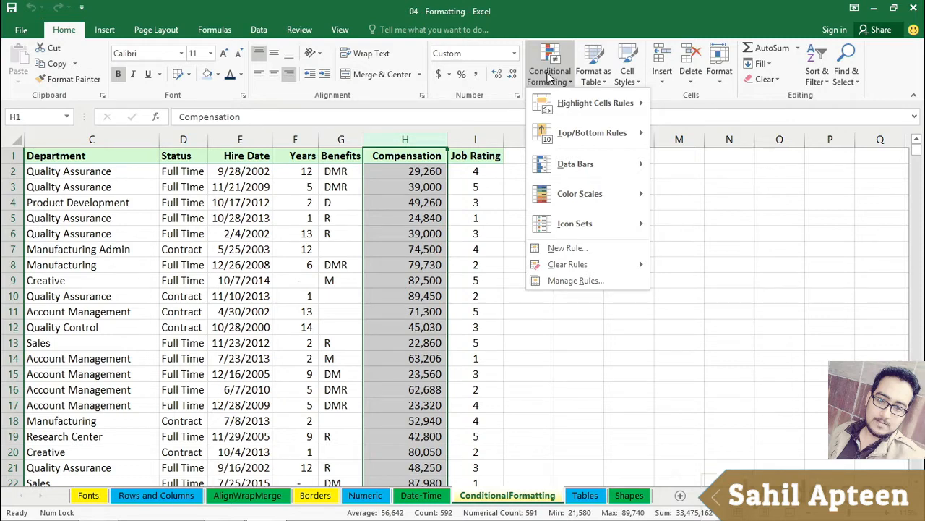
mouse_move(556, 101)
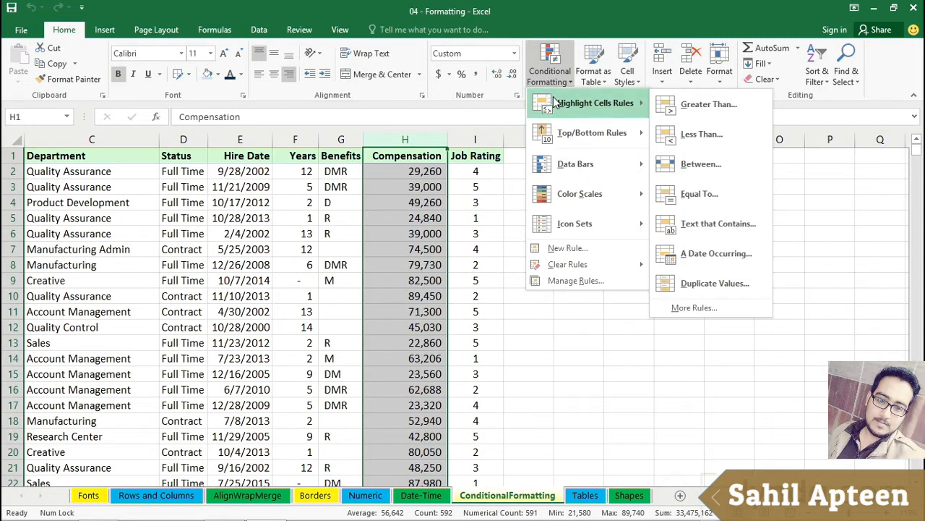
left_click(679, 107)
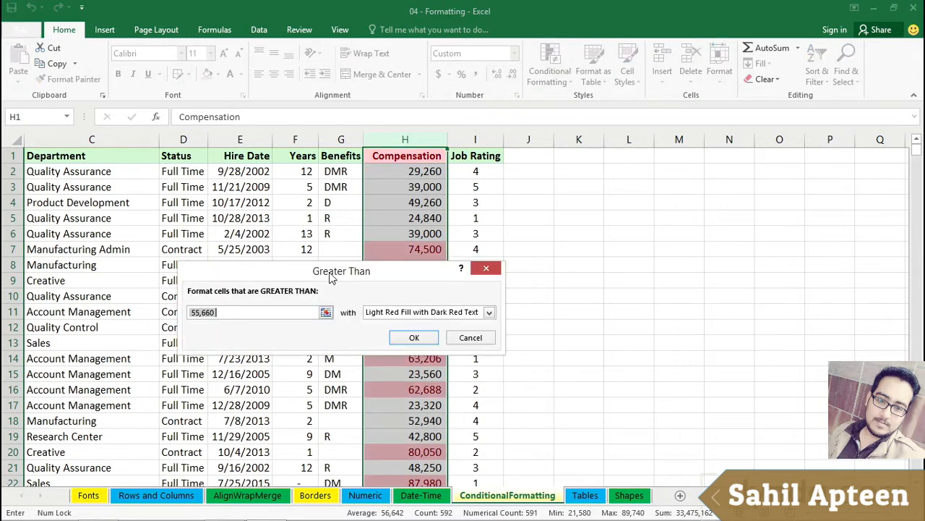
left_click_drag(332, 274, 679, 201)
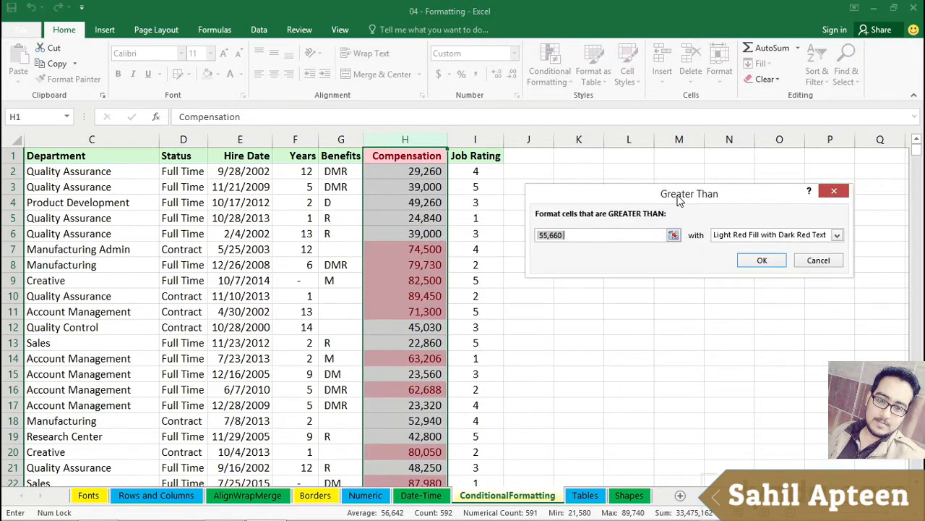
left_click(562, 238)
left_click_drag(572, 234, 535, 234)
type("70000")
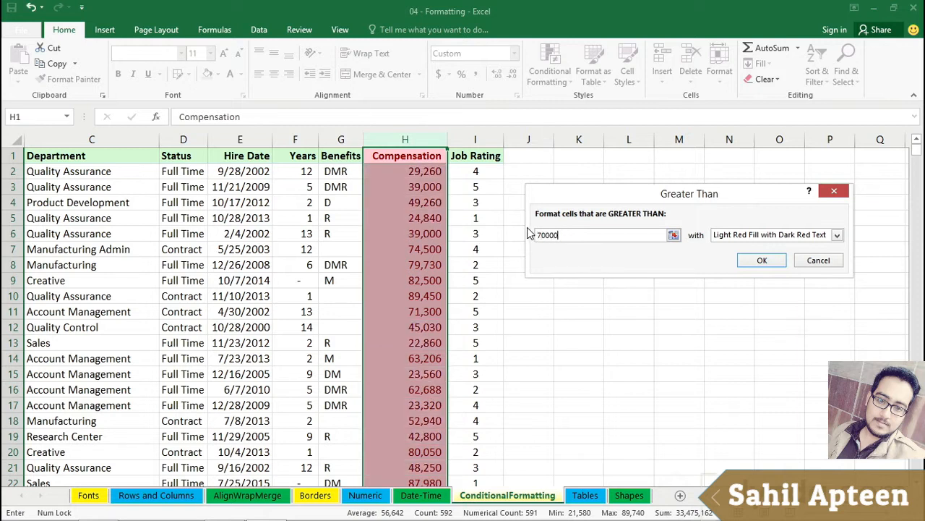
Try the Red Border format on the cells that match the Greater Than rule
left_click(837, 237)
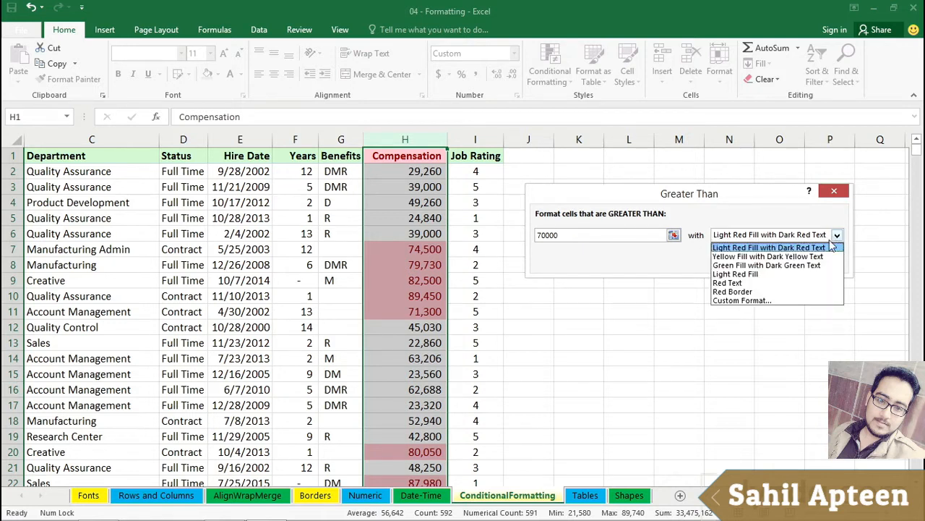
left_click(734, 291)
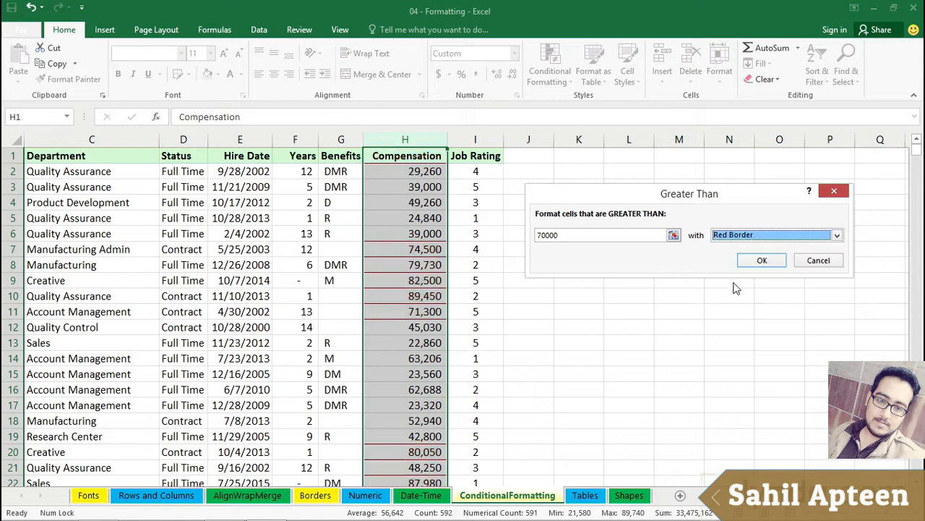
Give the Greater Than rule a custom format with a yellow fill and apply it to the Compensation column
left_click(837, 236)
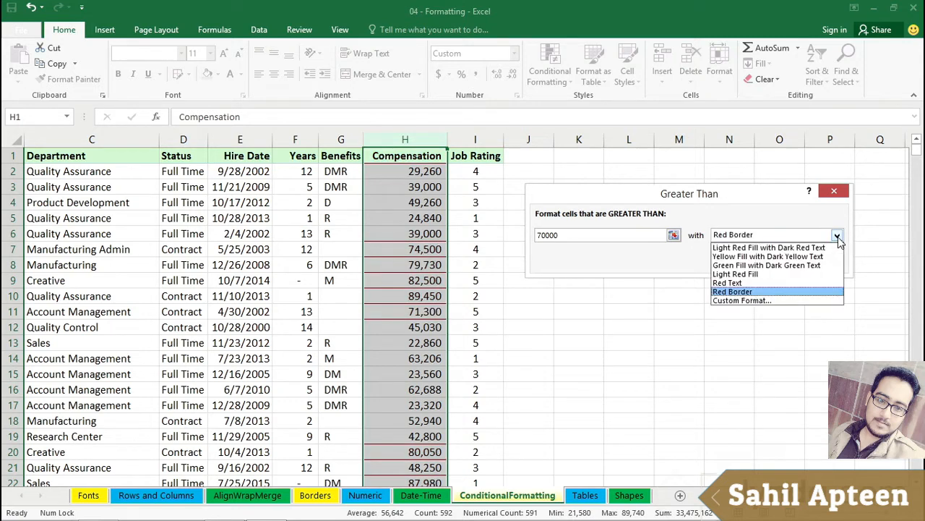
left_click(757, 300)
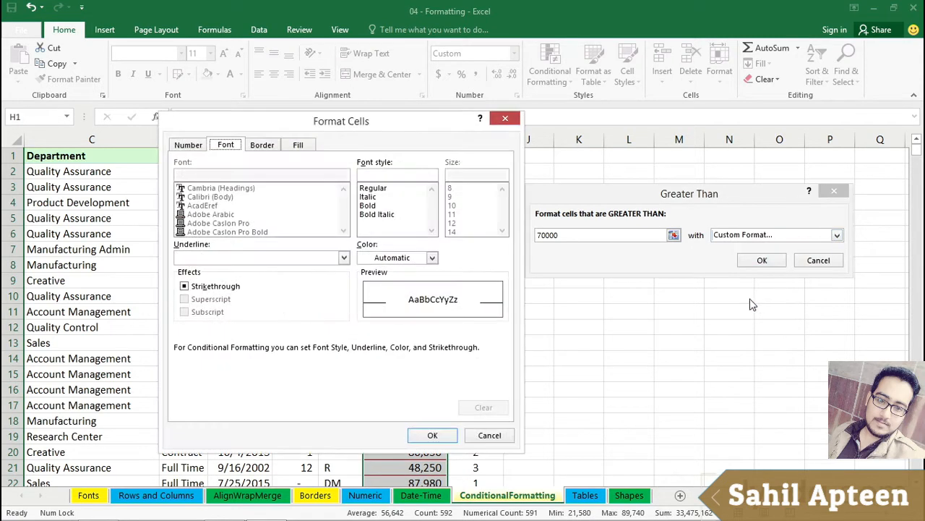
left_click_drag(421, 130, 369, 132)
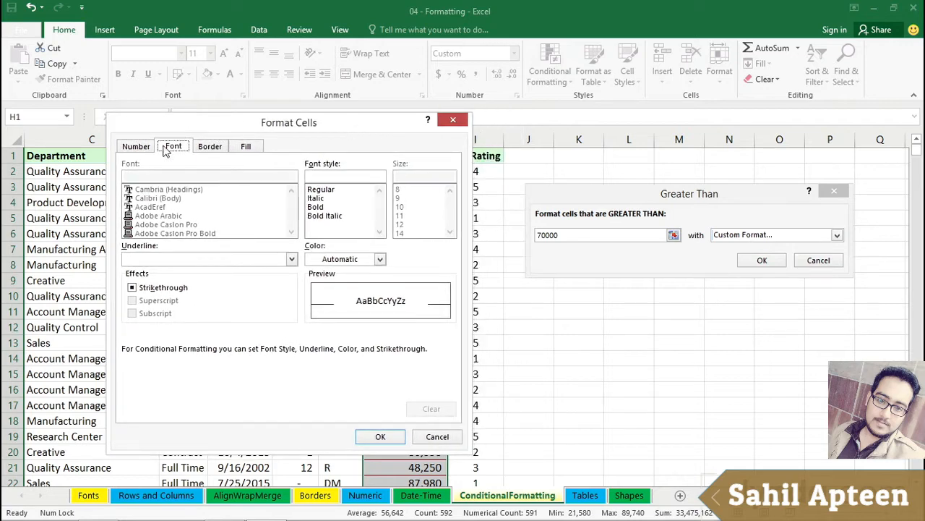
left_click(247, 146)
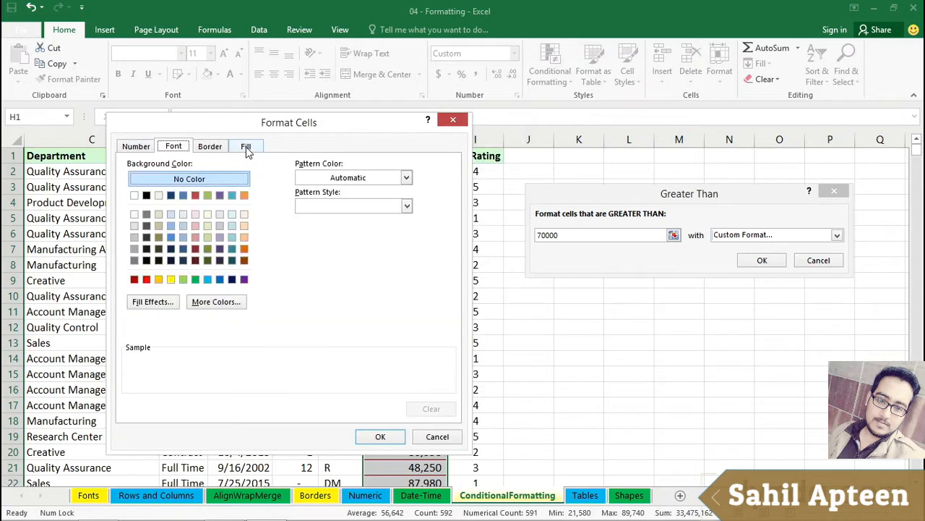
left_click(171, 280)
left_click(382, 436)
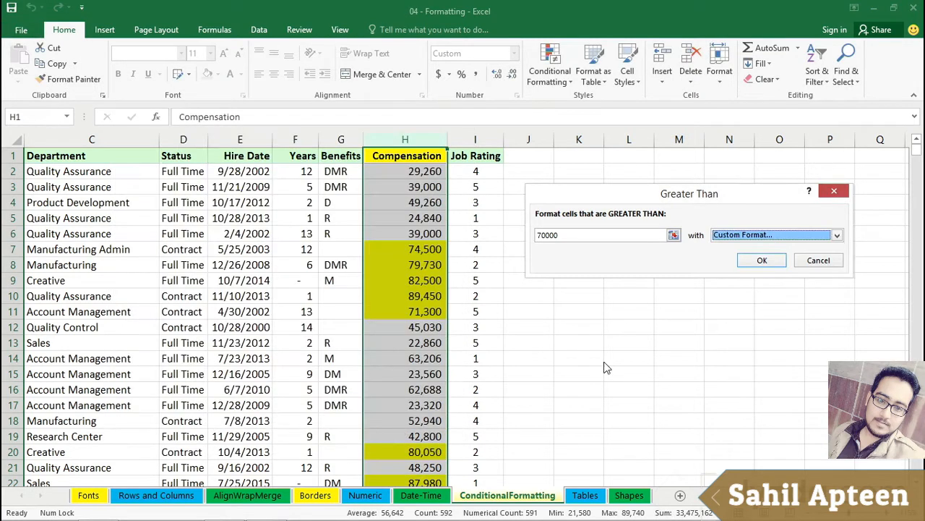
left_click(763, 260)
left_click(745, 297)
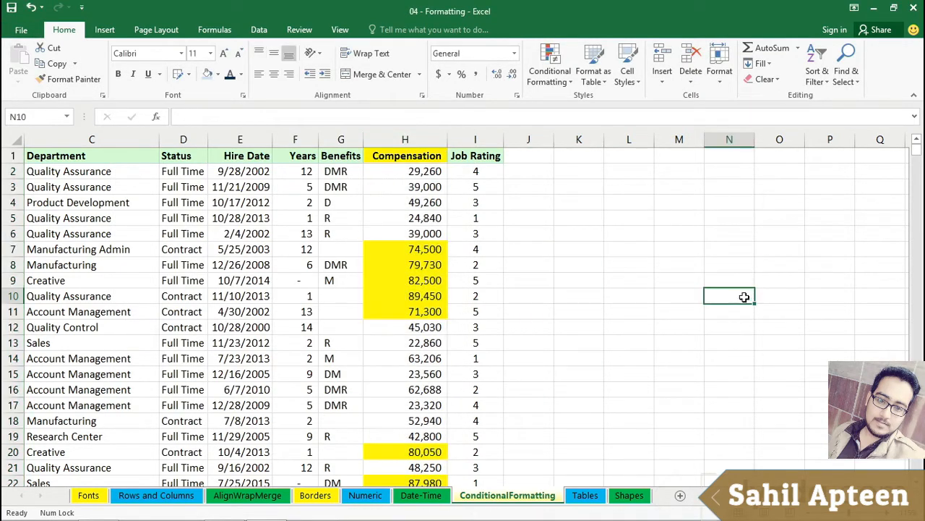
Test the highlight rule by changing the compensation in H7 to 69000 and in H14 to 71000
scroll(625, 267, "down", 7)
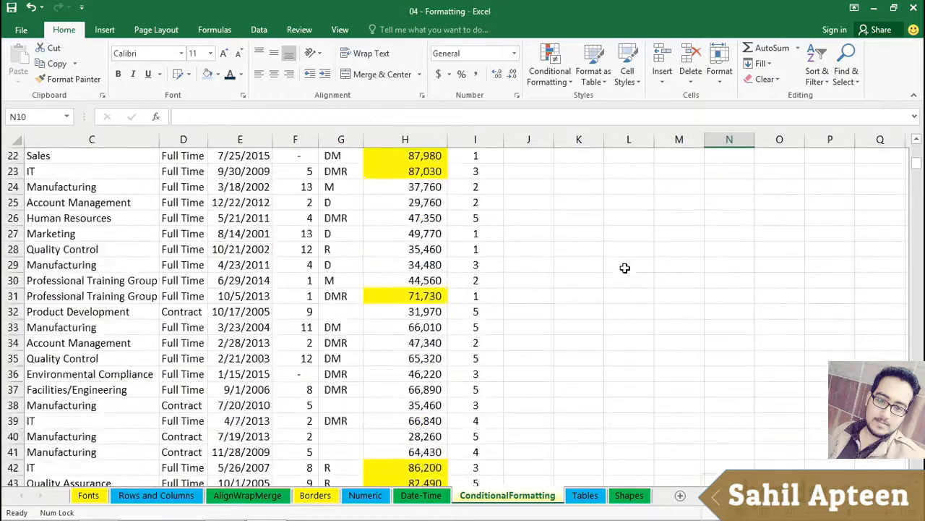
scroll(625, 267, "up", 7)
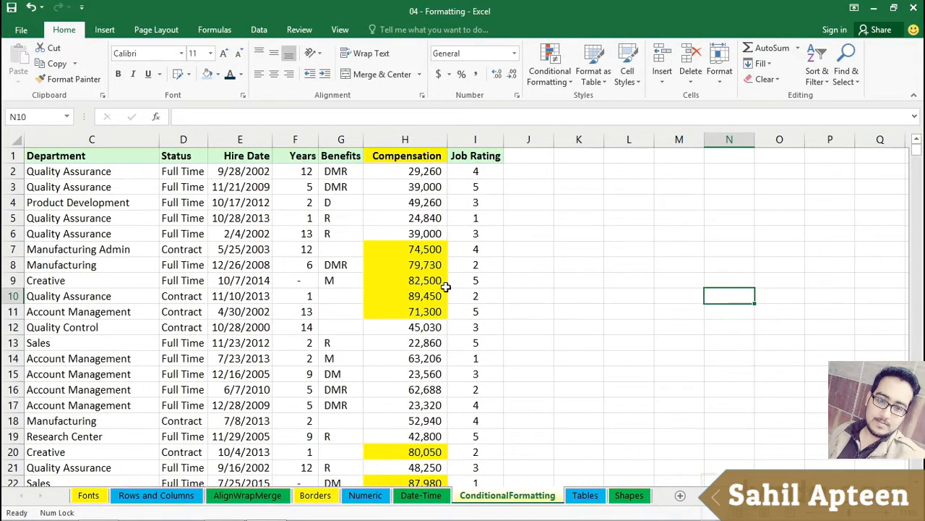
left_click(409, 249)
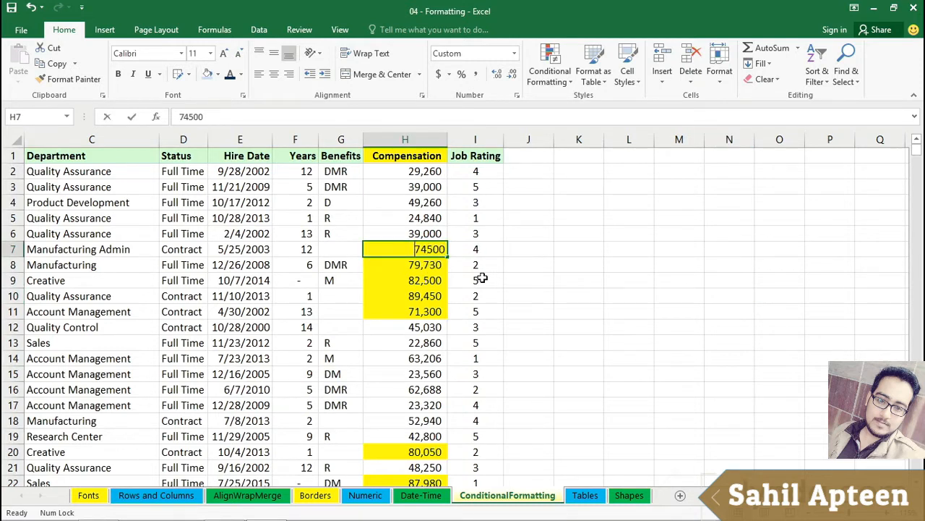
type("69000")
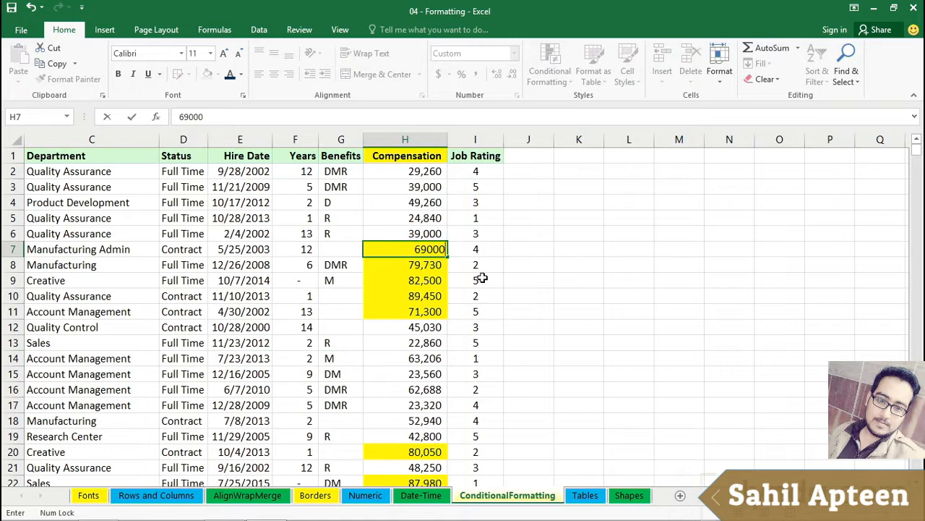
key("Return")
left_click(417, 358)
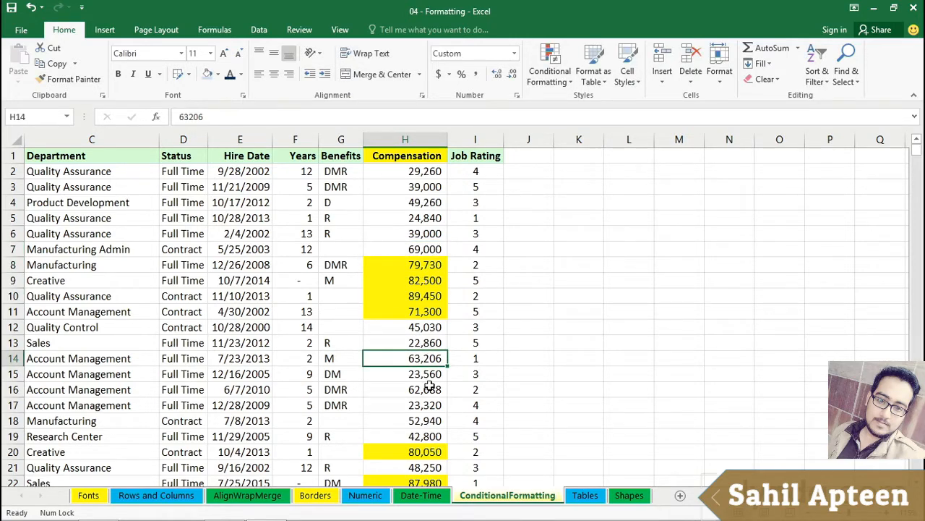
type("71000")
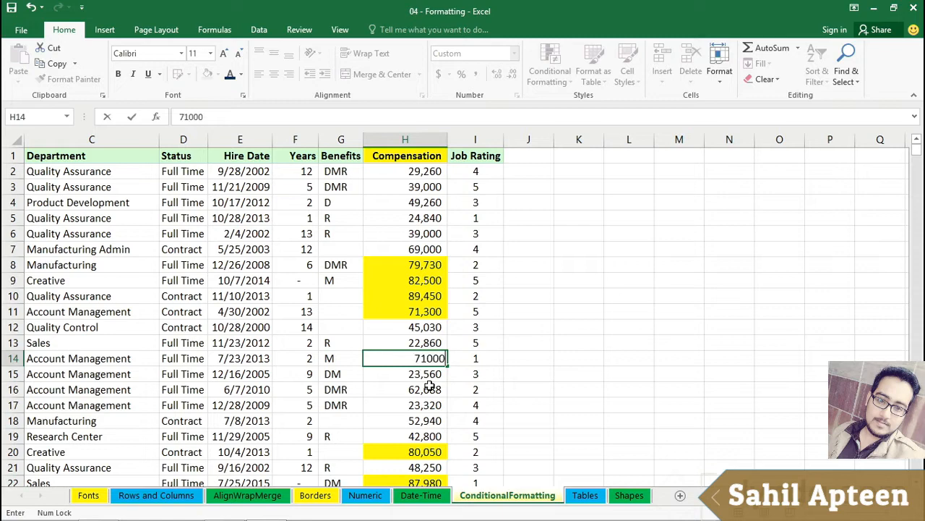
key("Return")
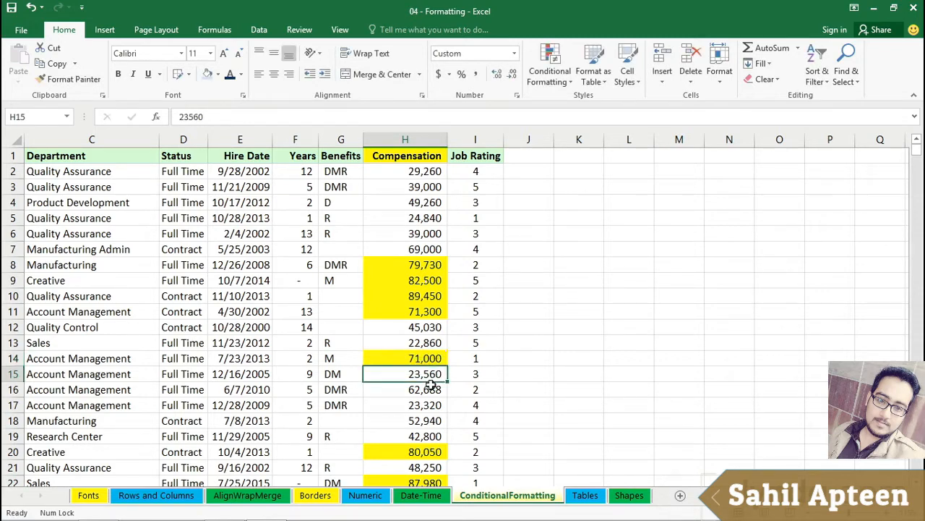
Clear the conditional formatting rules from the selected Compensation column only
left_click(414, 141)
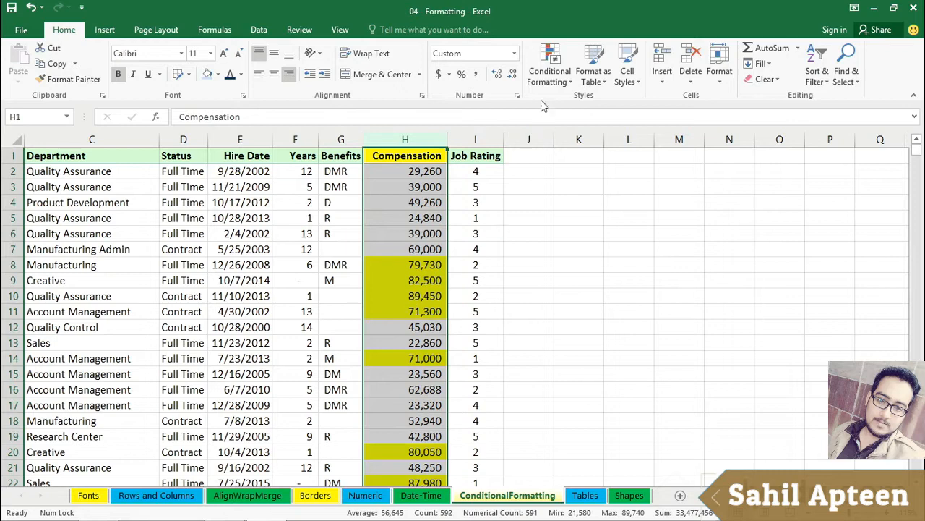
left_click(549, 58)
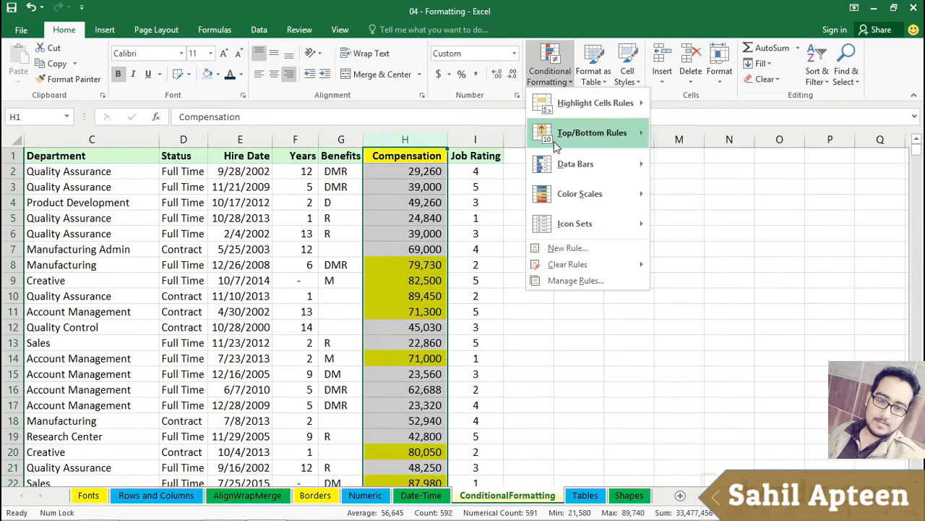
mouse_move(568, 268)
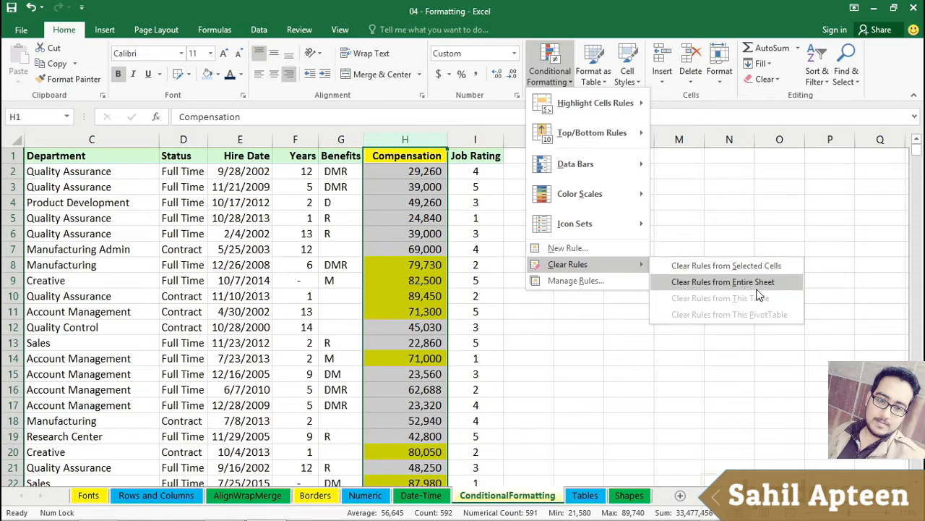
left_click(711, 269)
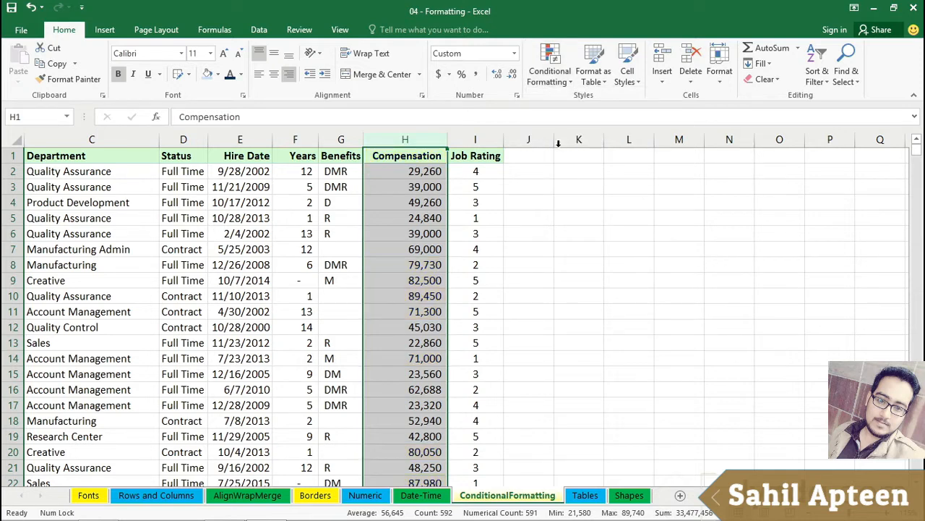
Apply orange solid-fill data bars to the Compensation column and widen column H so the bars have more room
left_click(544, 58)
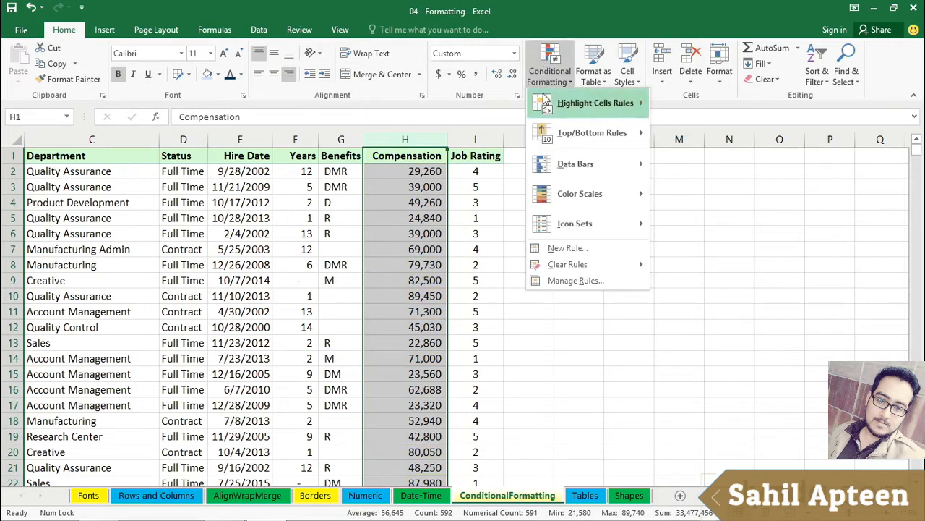
mouse_move(549, 132)
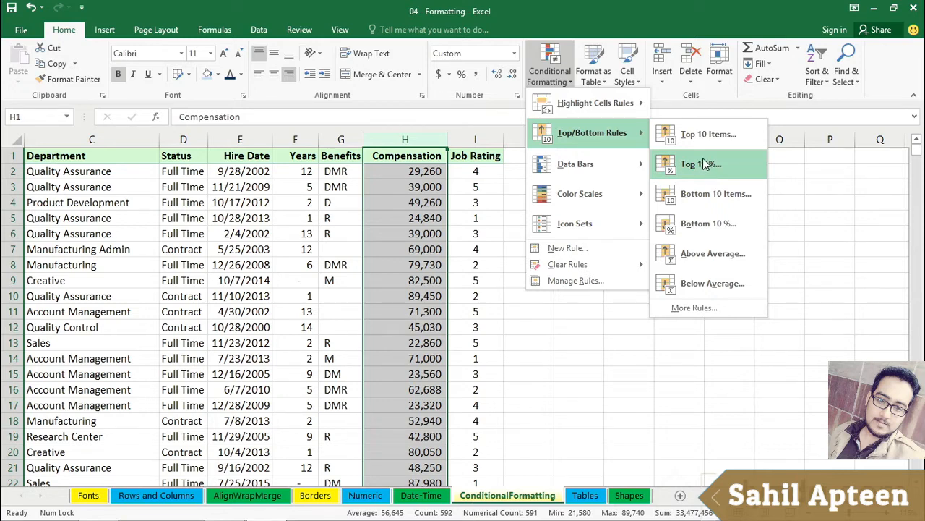
mouse_move(573, 167)
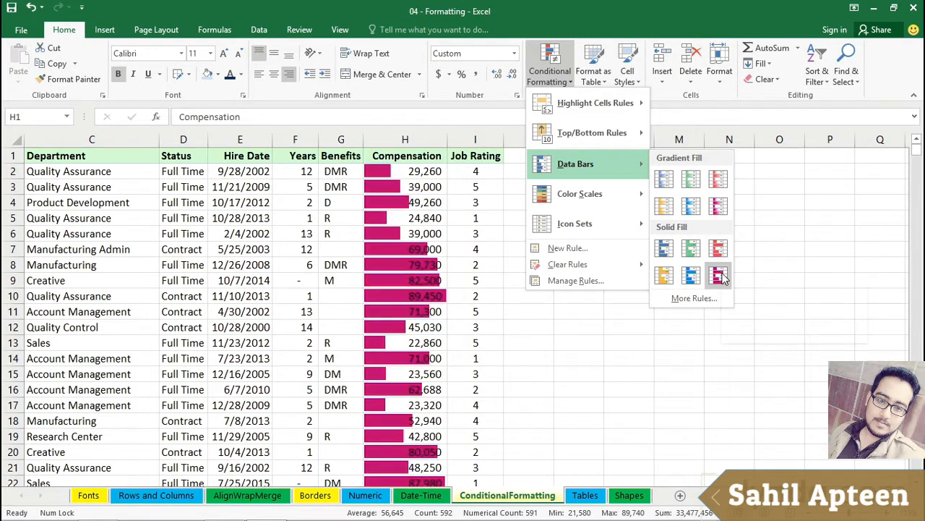
left_click(664, 278)
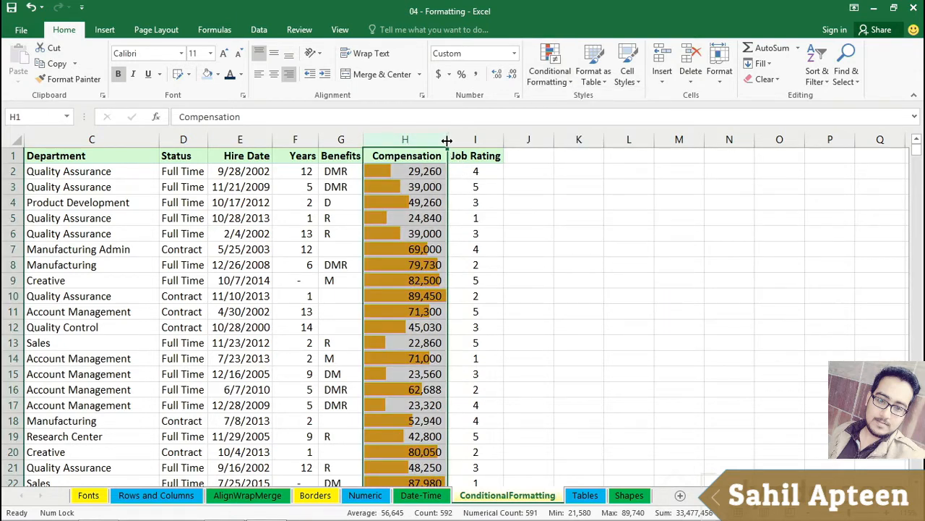
left_click_drag(447, 140, 503, 138)
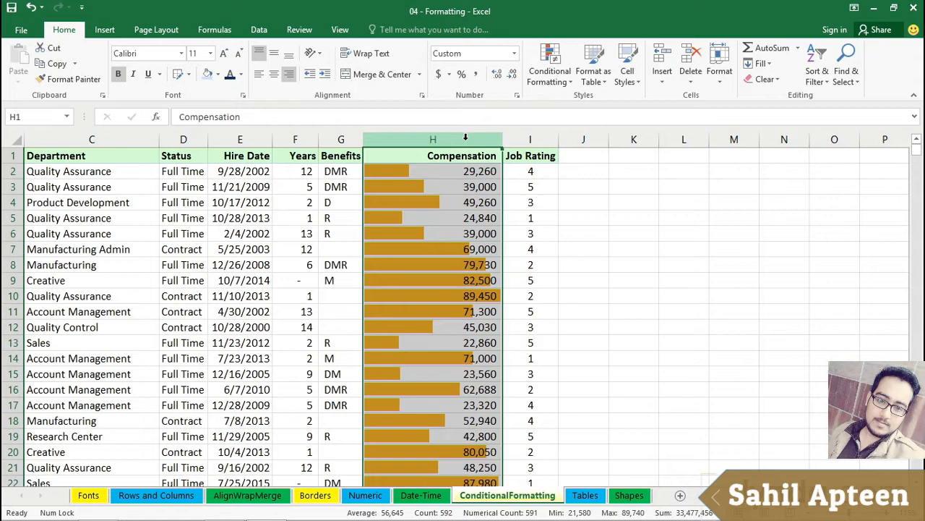
Edit the Compensation column's data bar rule to show only the bars without the numbers
left_click(549, 62)
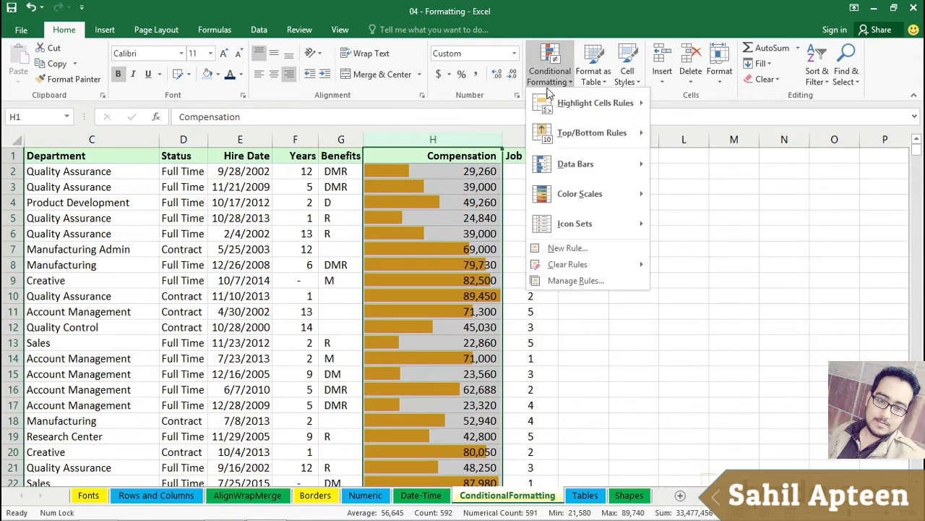
mouse_move(554, 144)
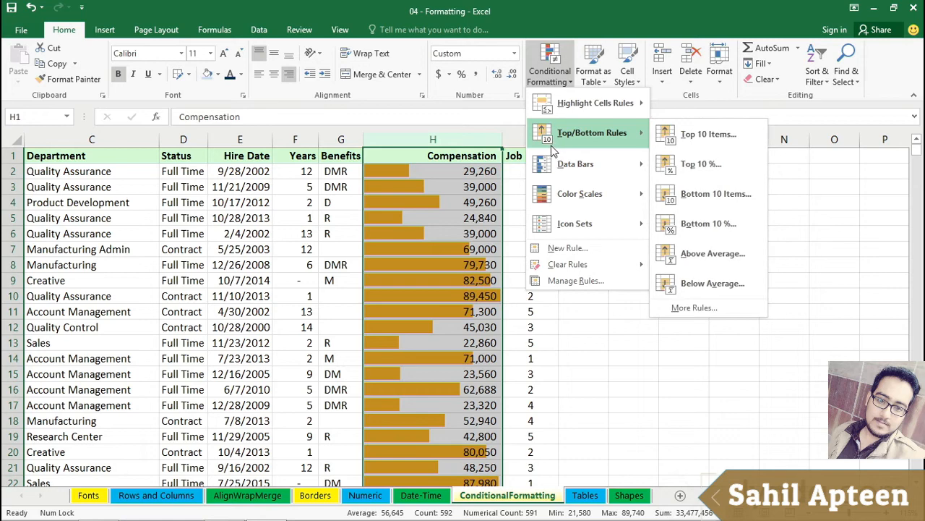
mouse_move(559, 226)
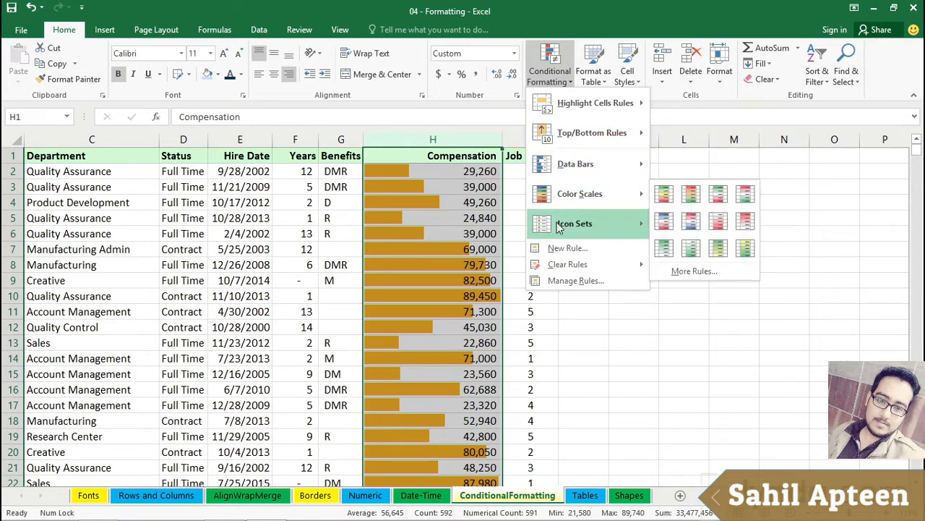
left_click(560, 282)
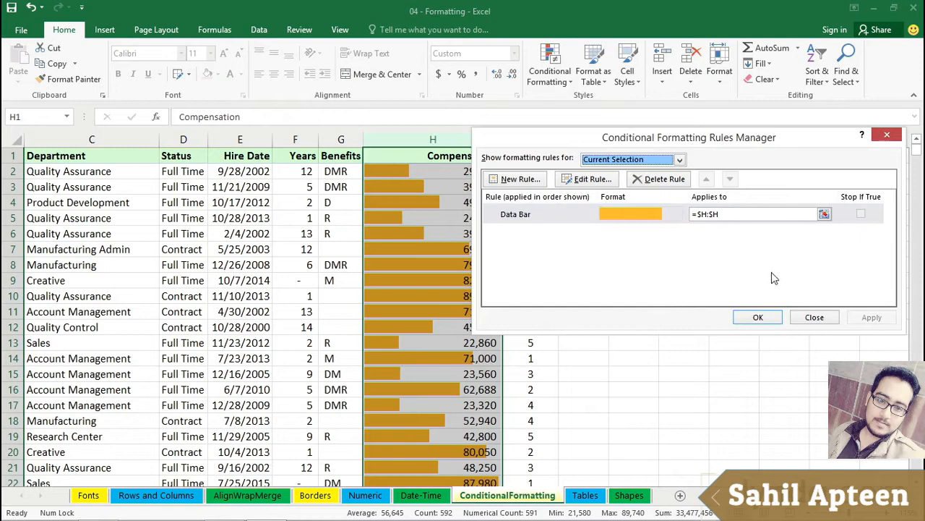
left_click(587, 179)
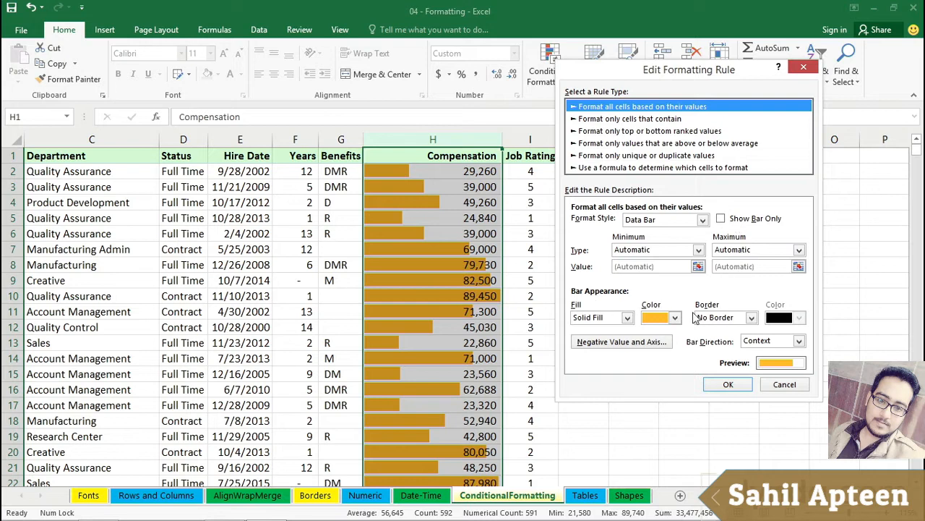
left_click(721, 220)
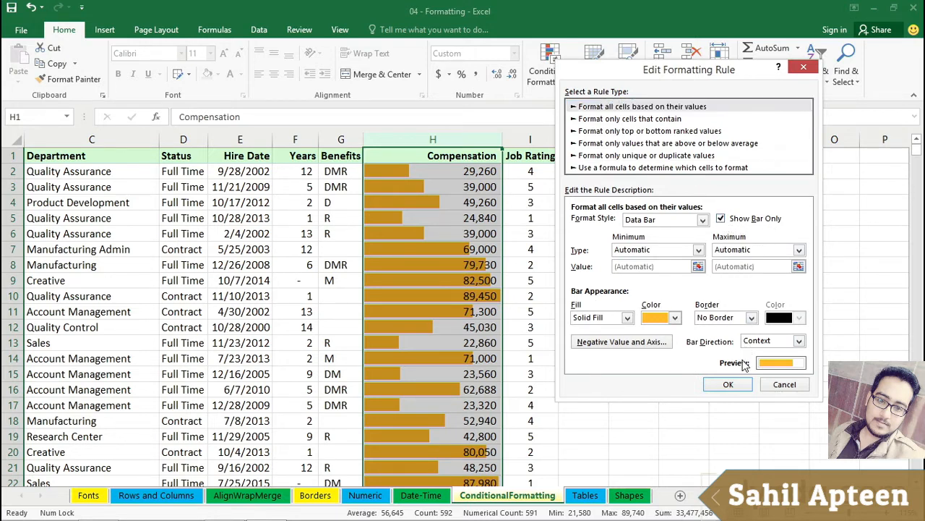
left_click(729, 385)
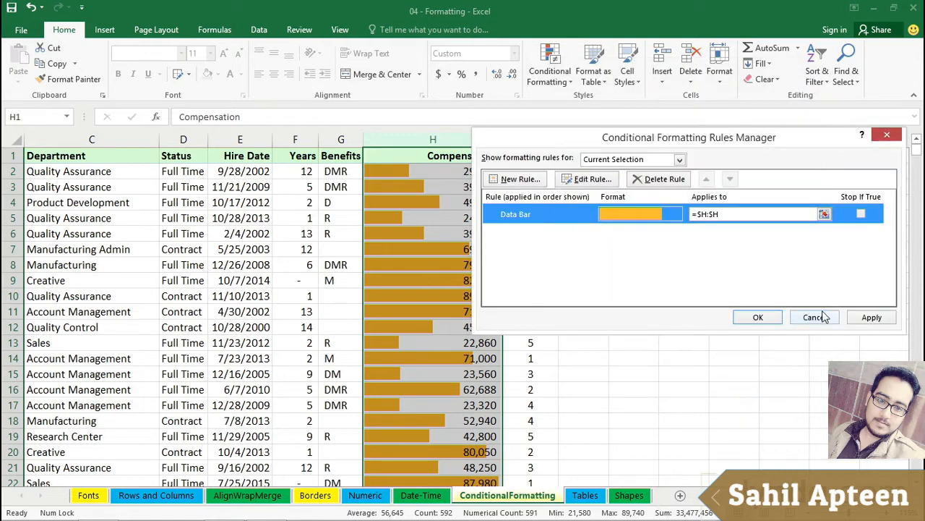
left_click(758, 317)
left_click(706, 276)
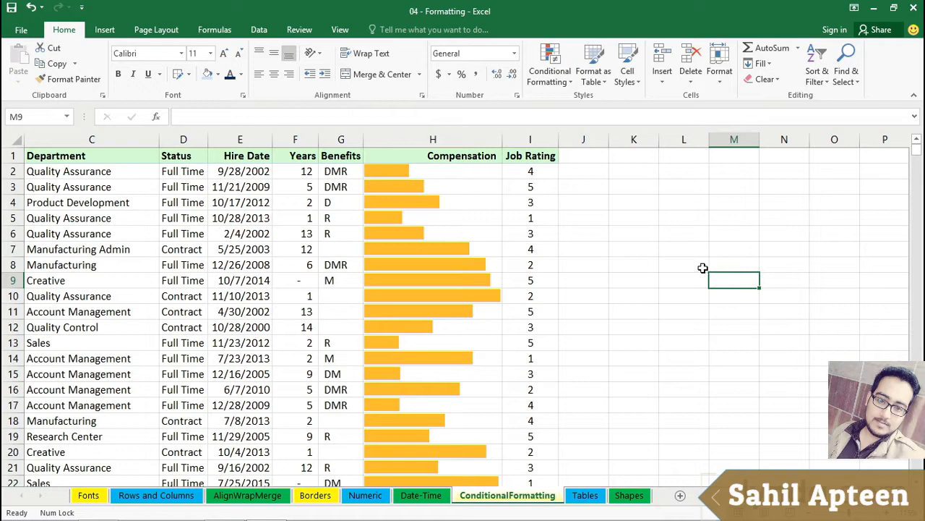
Examine the bars alongside the employee rows and check the underlying compensation values in H10 and H7
scroll(463, 310, "left", 2)
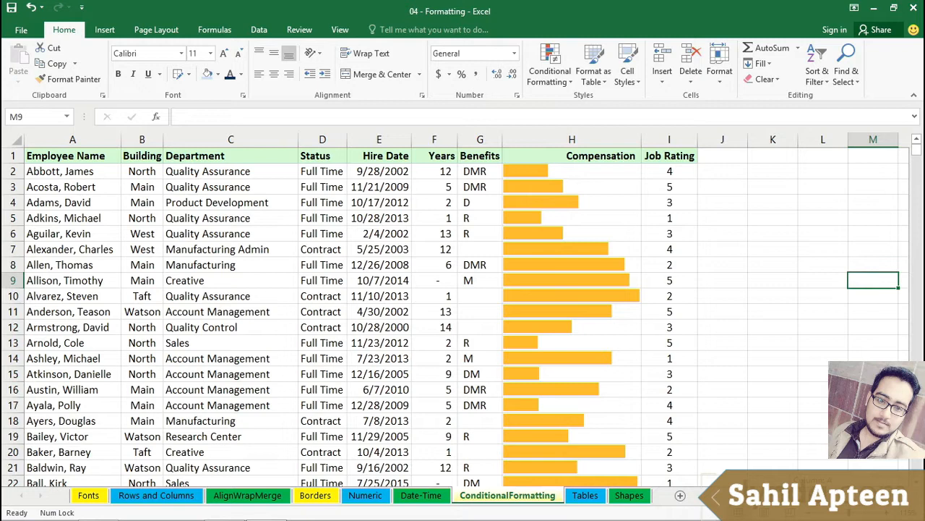
scroll(463, 311, "right", 2)
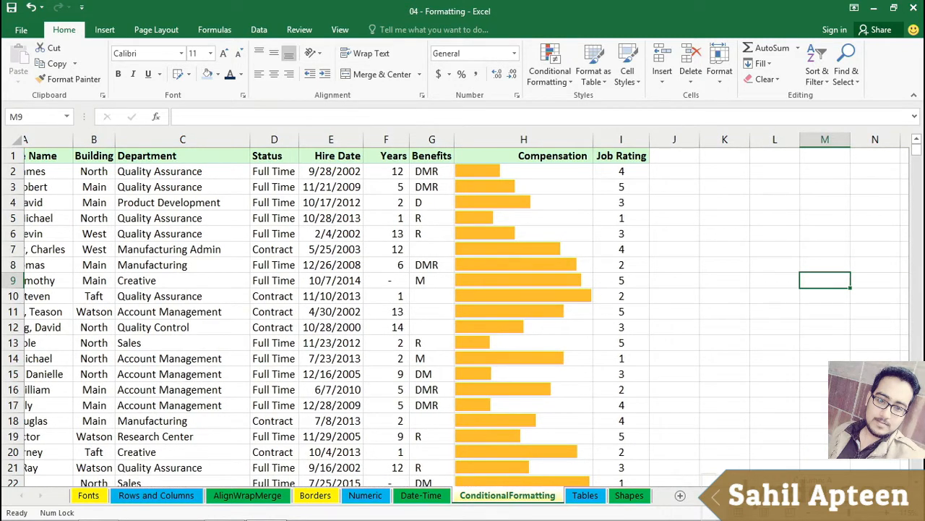
scroll(462, 310, "left", 2)
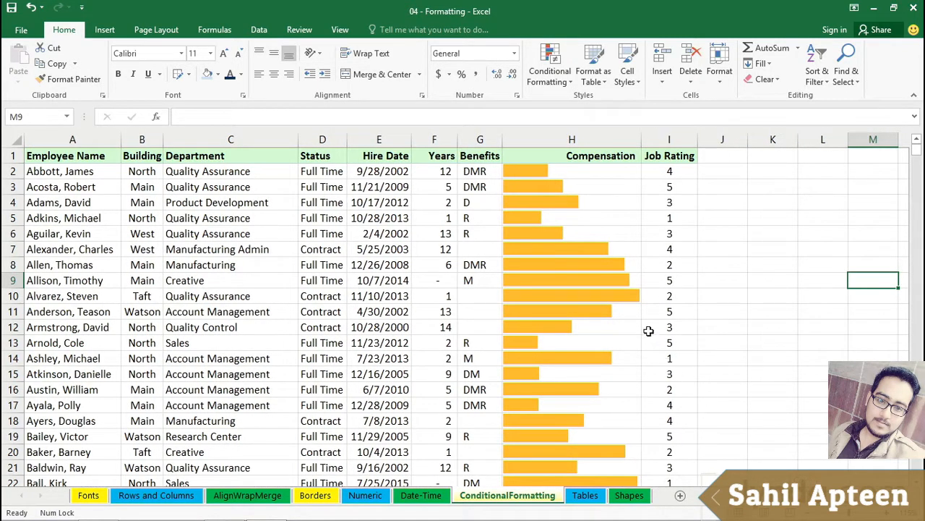
left_click(617, 297)
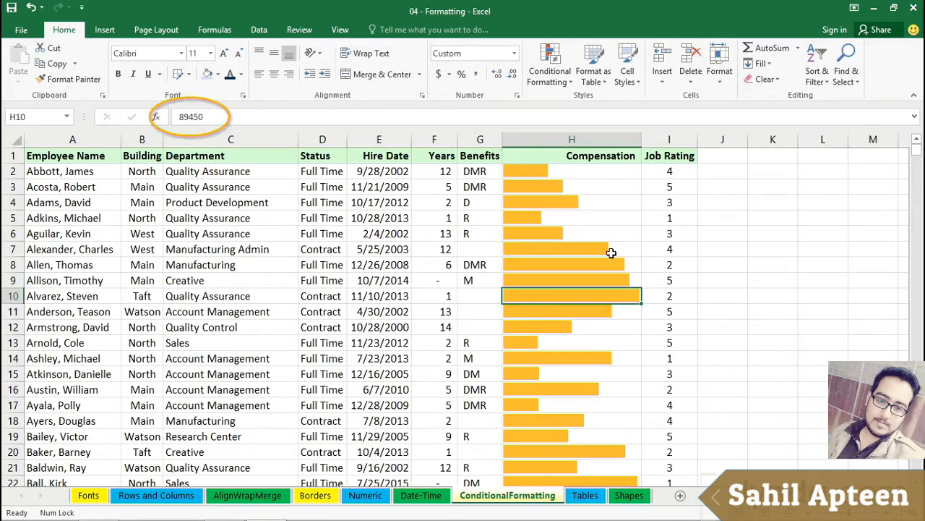
left_click(614, 250)
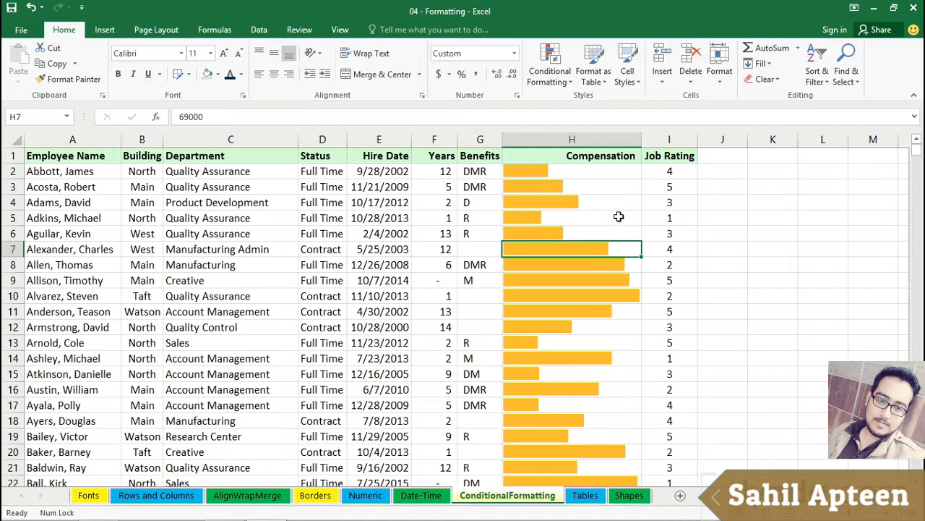
left_click(726, 213)
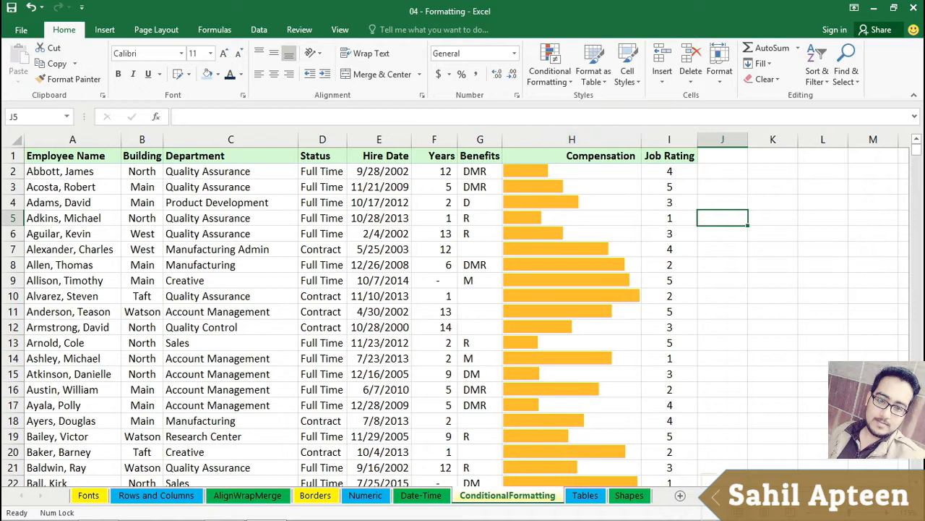
Turn off Show Bar Only in the Compensation column's data bar rule so the numbers display with the bars
scroll(748, 394, "right", 1)
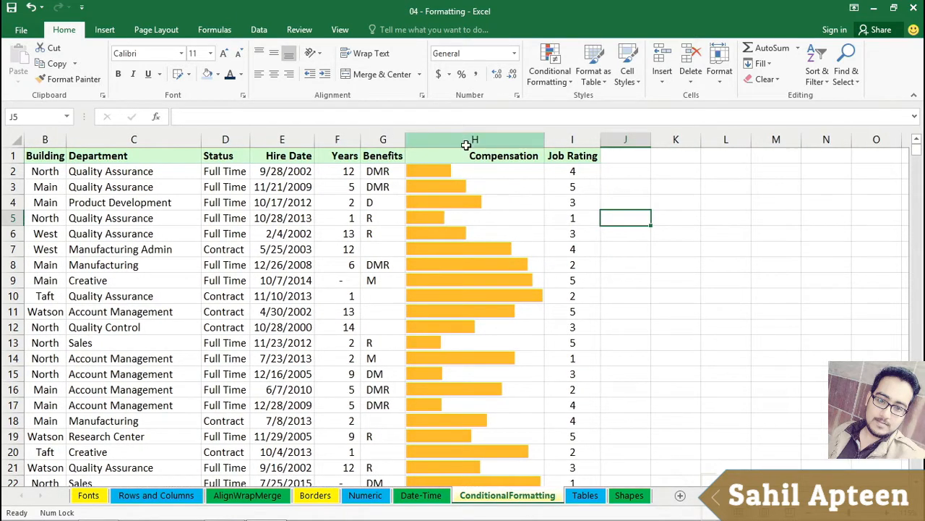
left_click(467, 141)
left_click(549, 65)
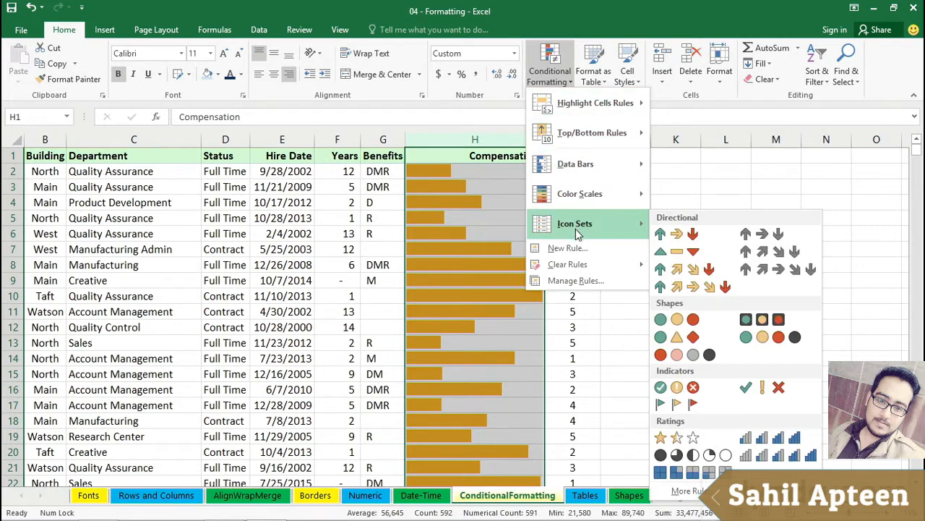
left_click(573, 282)
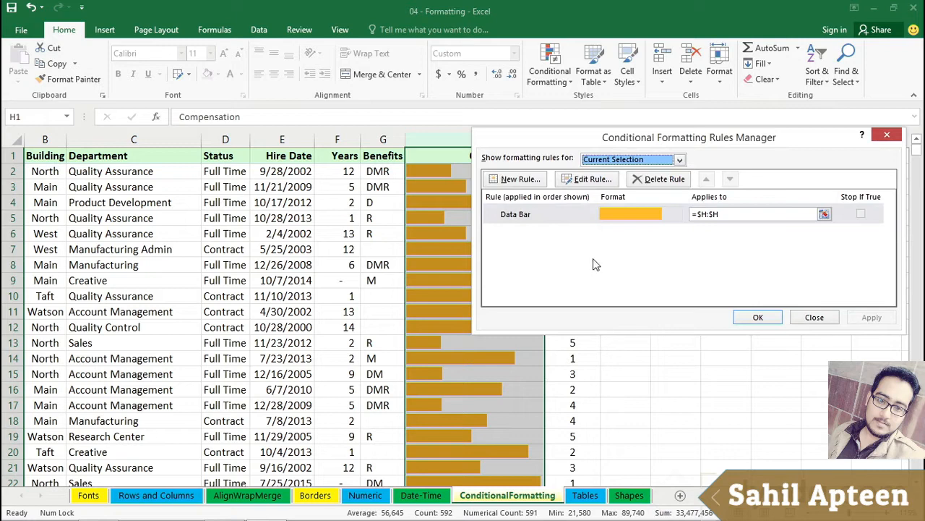
left_click(578, 222)
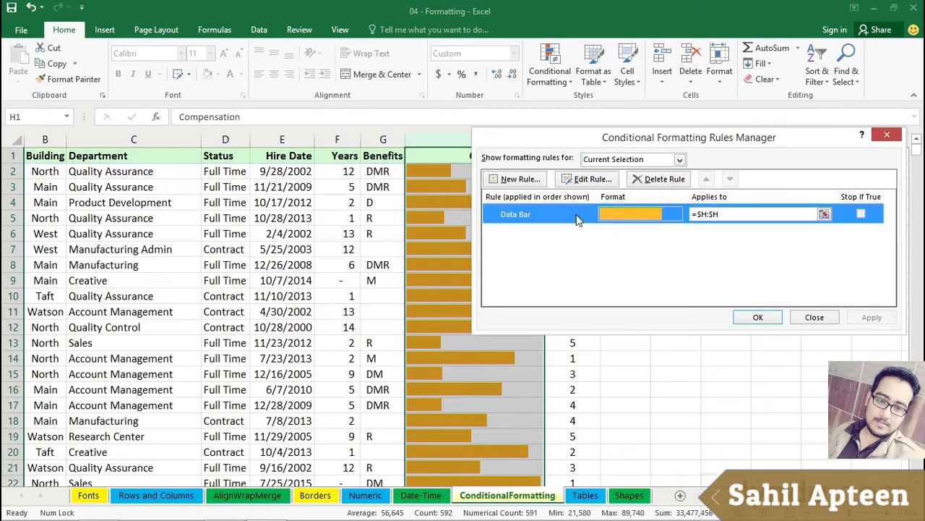
left_click(591, 180)
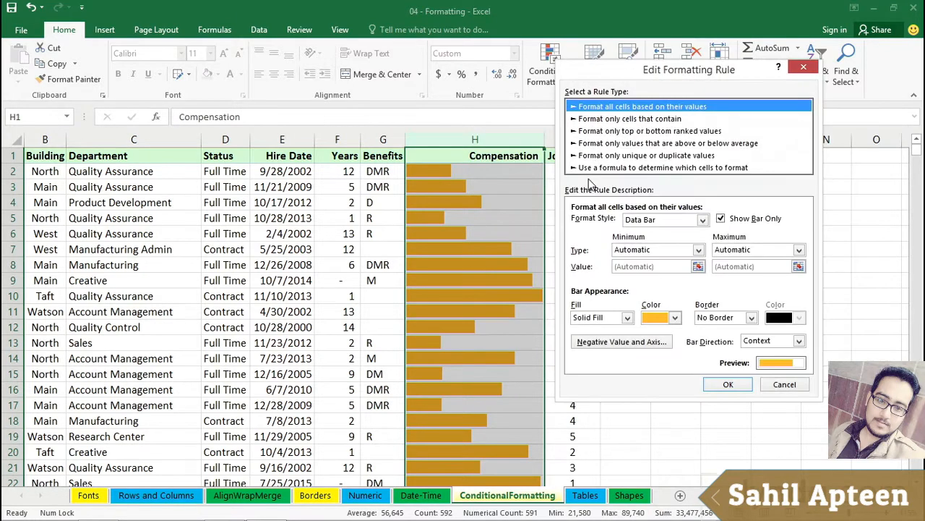
left_click(721, 219)
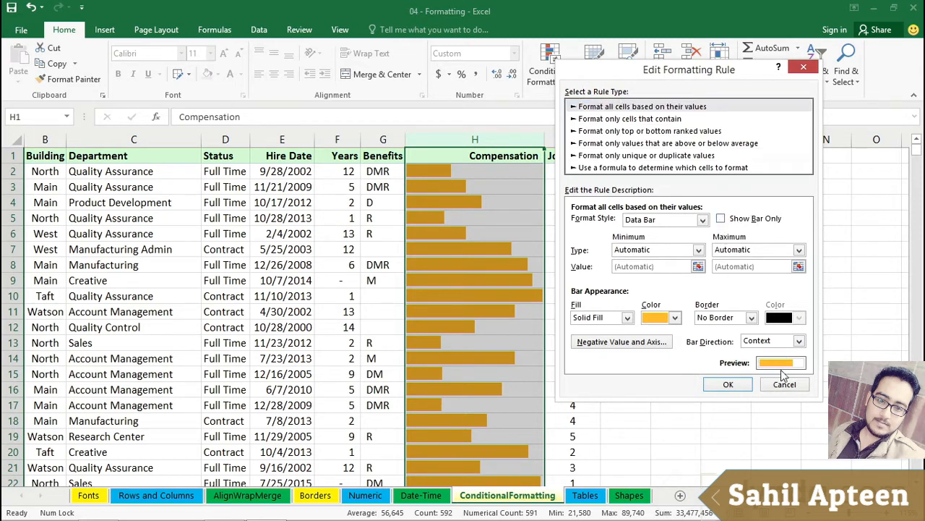
left_click(728, 384)
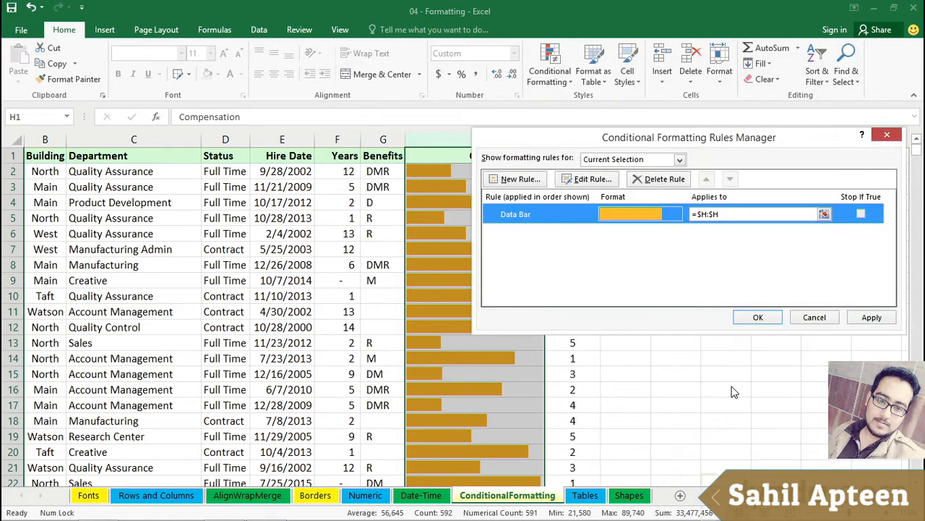
left_click(759, 319)
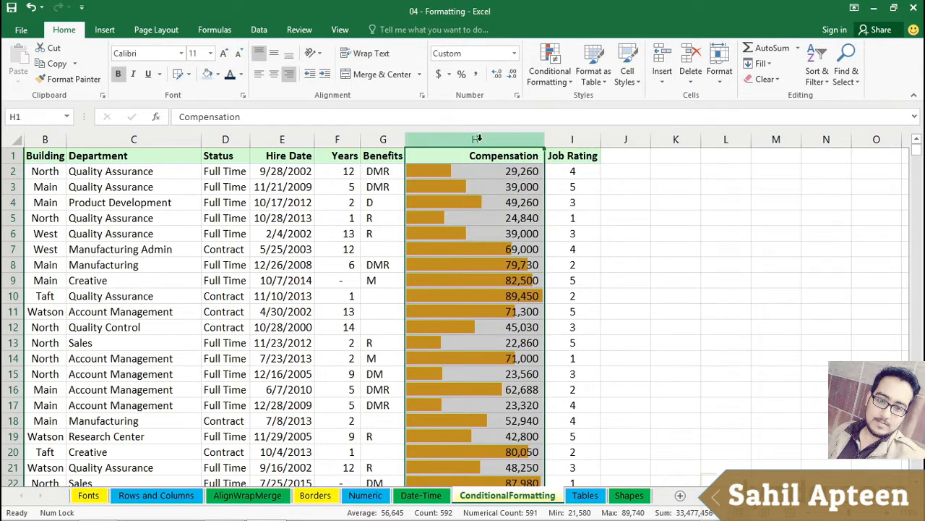
Clear the data bar rule from the selected Compensation column and apply the green-yellow-red color scale instead
left_click(550, 62)
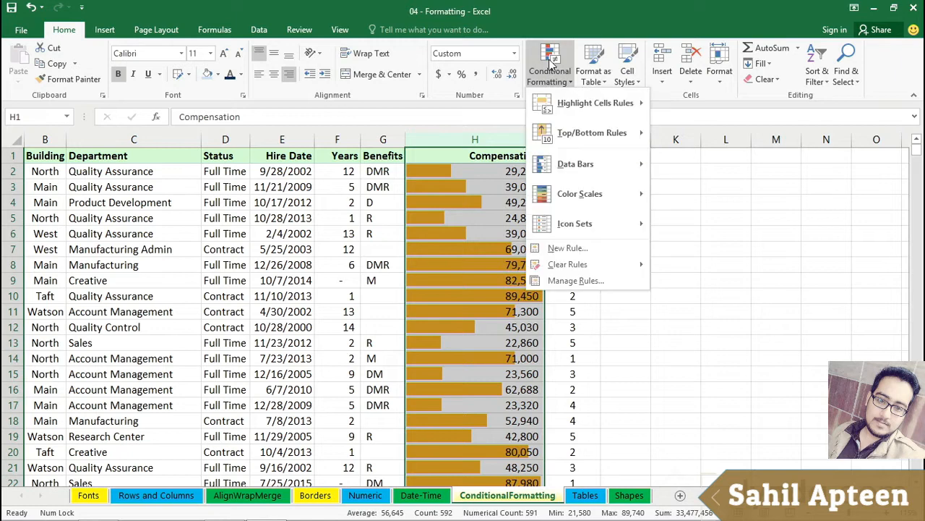
mouse_move(558, 199)
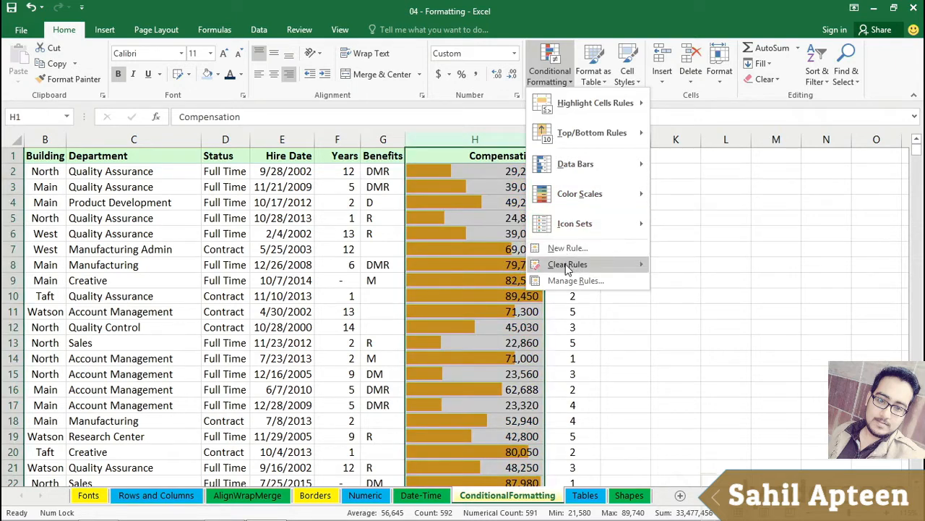
mouse_move(568, 268)
left_click(666, 264)
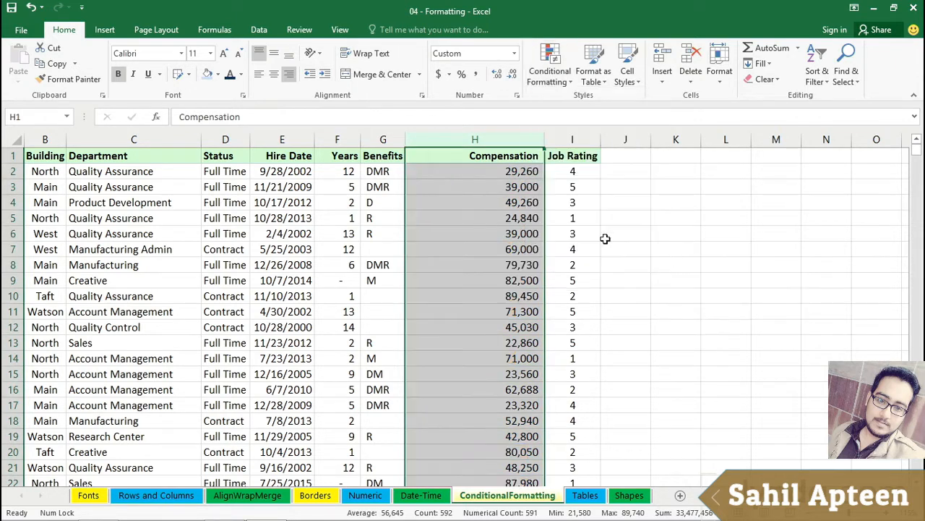
left_click(544, 67)
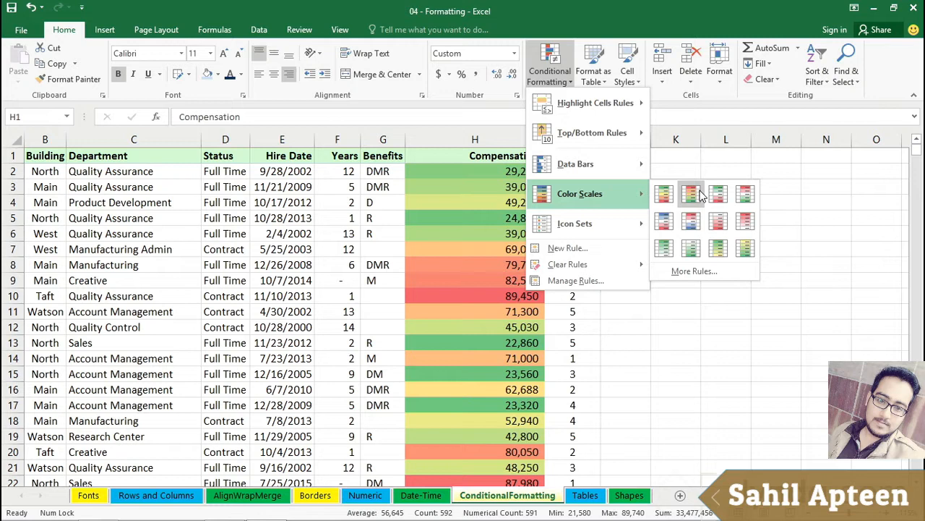
left_click(664, 198)
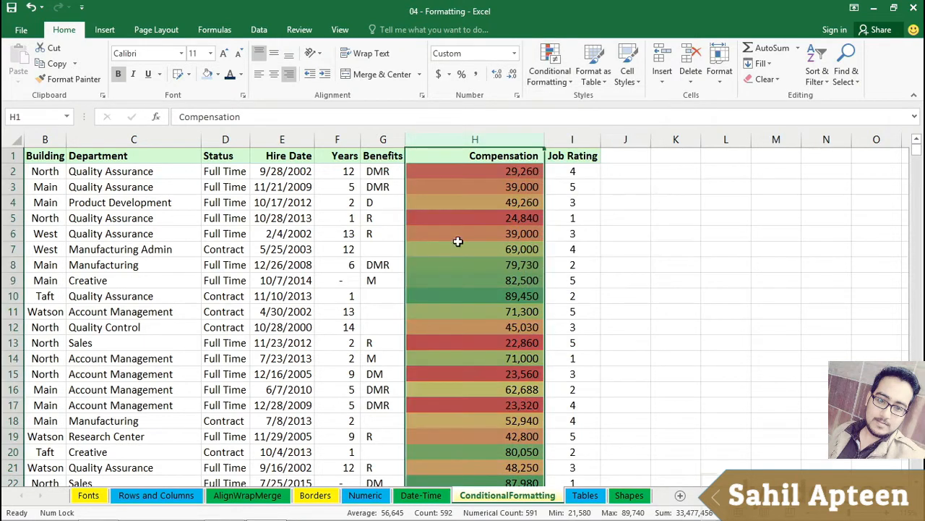
Compare the color scale shading of lower and higher compensation values in cells H4 to H9
left_click(423, 235)
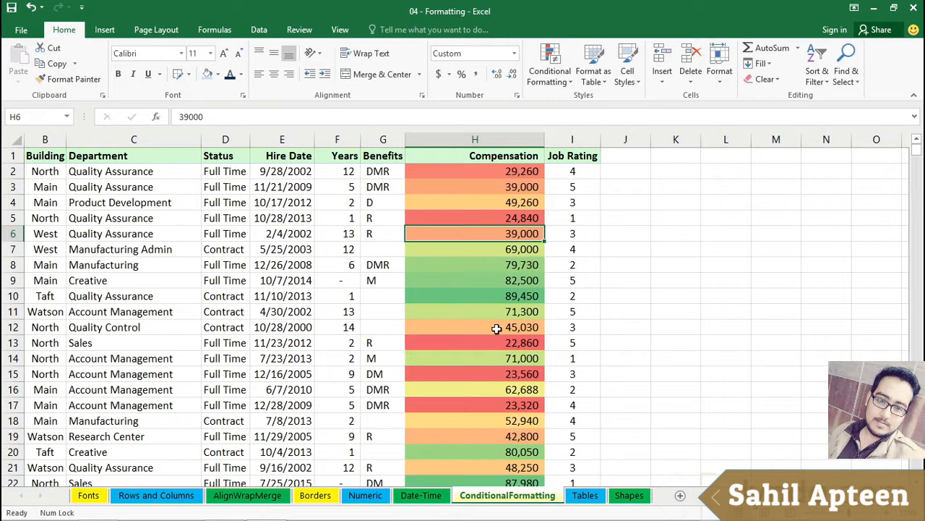
left_click(478, 265)
left_click(479, 276)
left_click(481, 249)
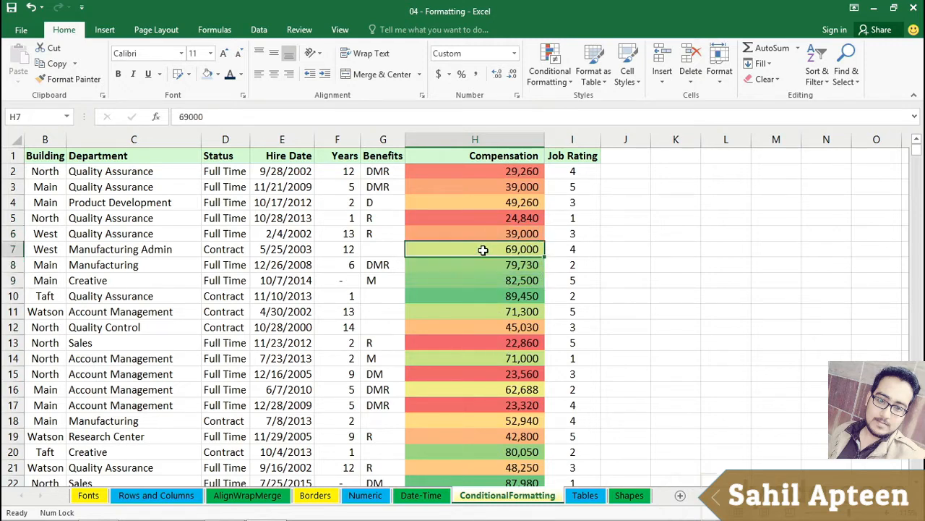
left_click(490, 203)
left_click(487, 282)
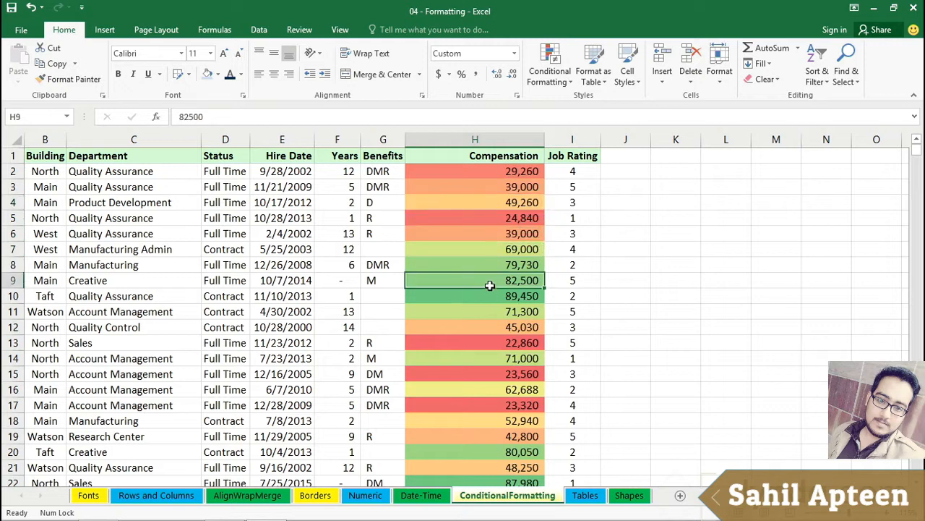
Sort the employee rows by the Compensation column from smallest to largest
left_click(472, 188)
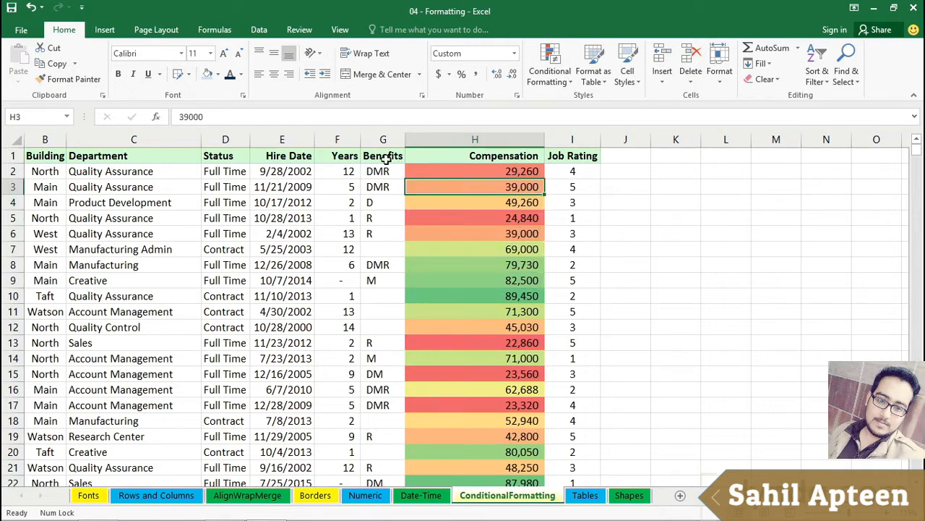
left_click(259, 30)
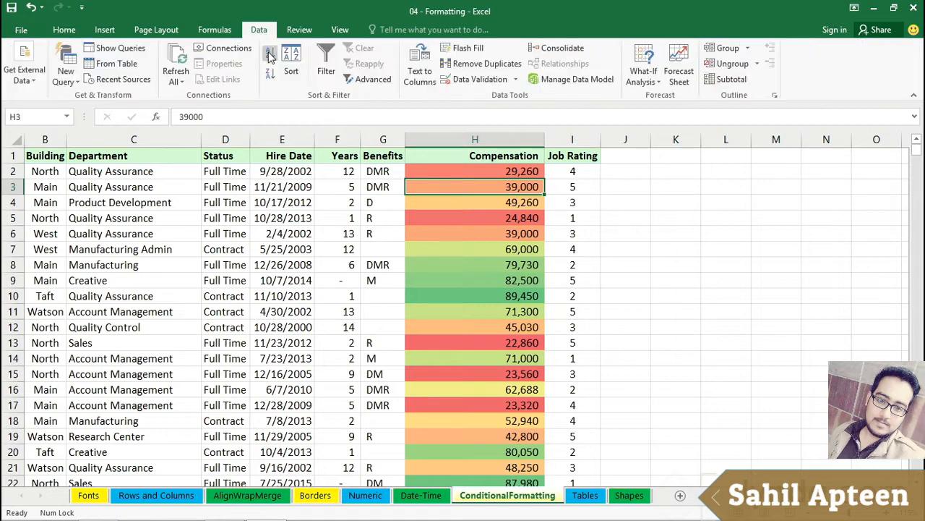
left_click(270, 57)
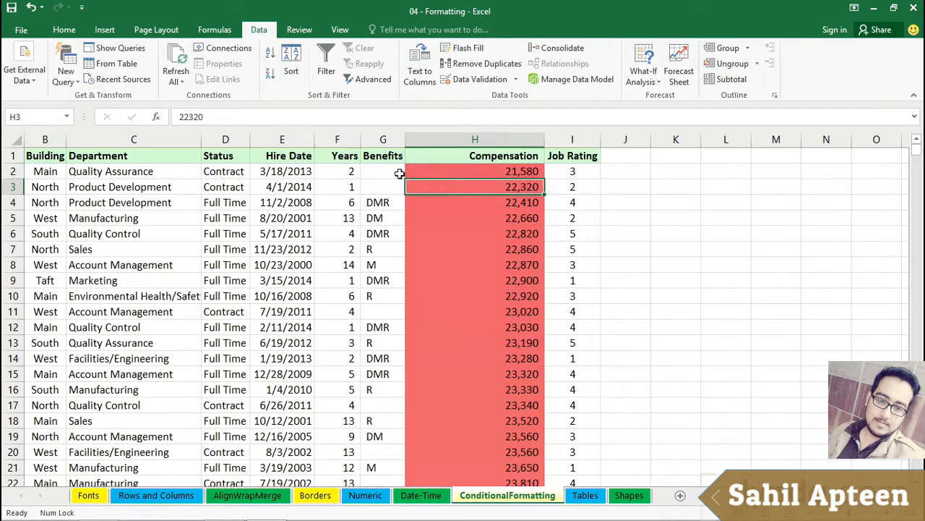
Examine how the color scale shading changes down the sorted Compensation column, from the lowest values to the higher ones
left_click(442, 174)
scroll(496, 248, "down", 12)
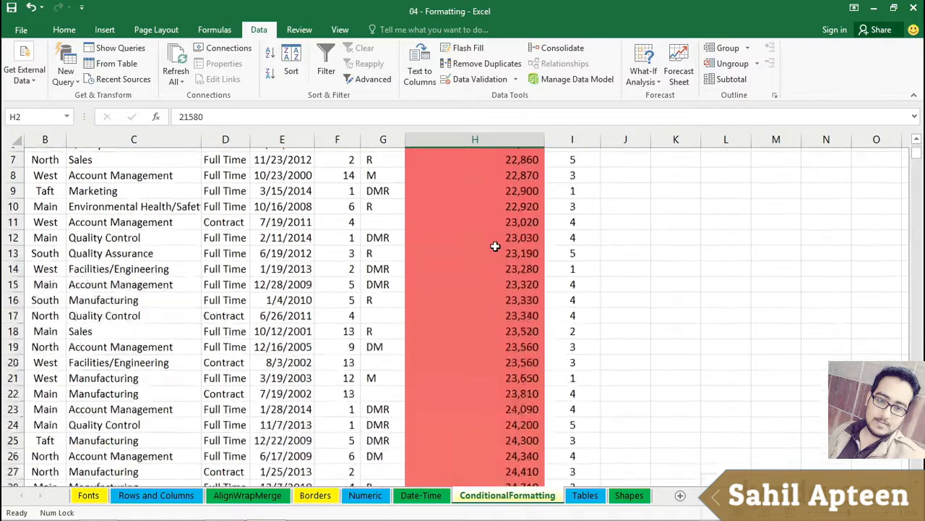
scroll(491, 244, "down", 15)
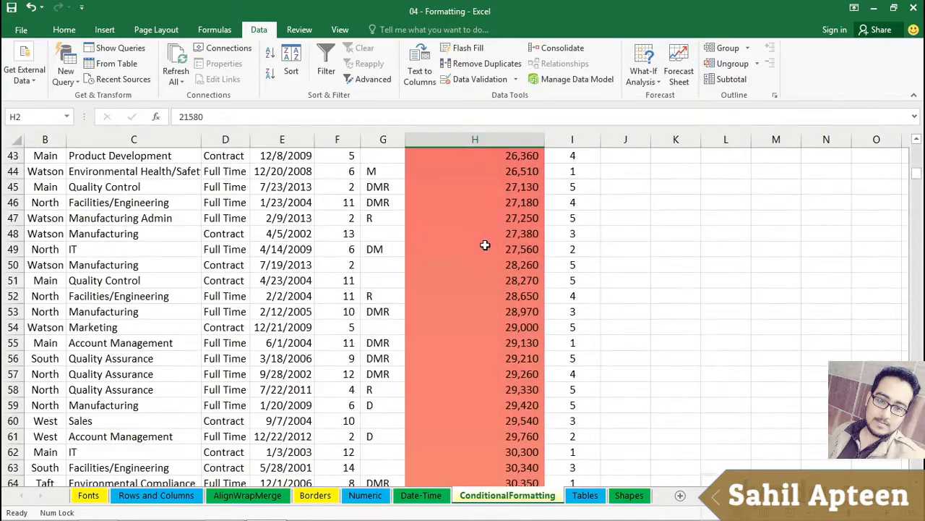
scroll(468, 272, "down", 18)
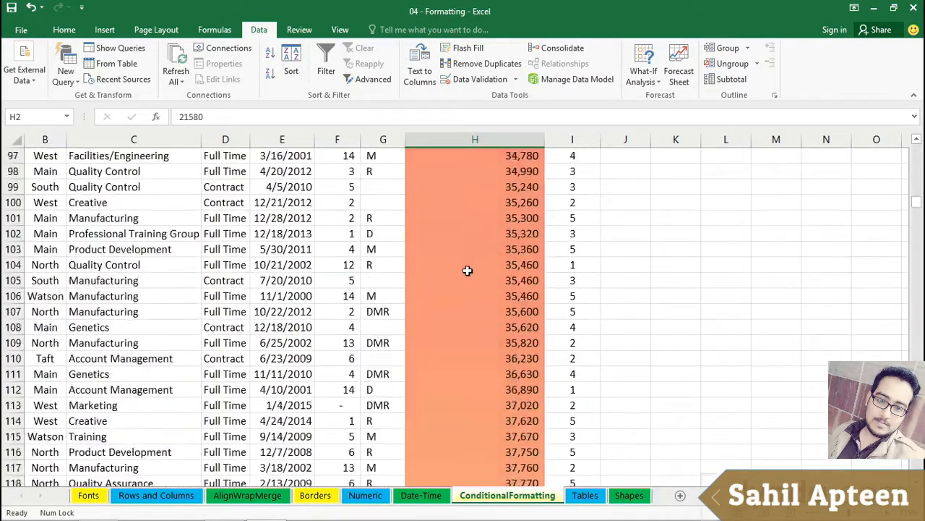
scroll(448, 260, "down", 20)
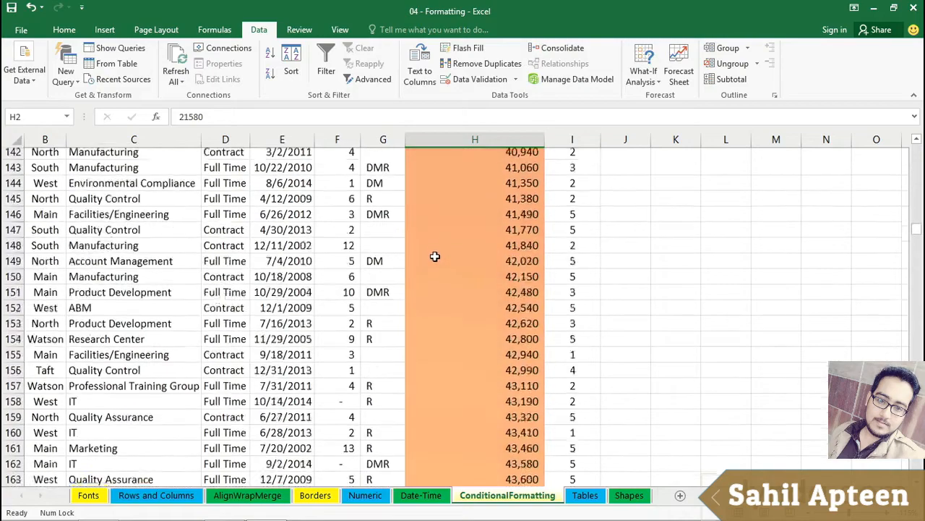
scroll(439, 256, "down", 20)
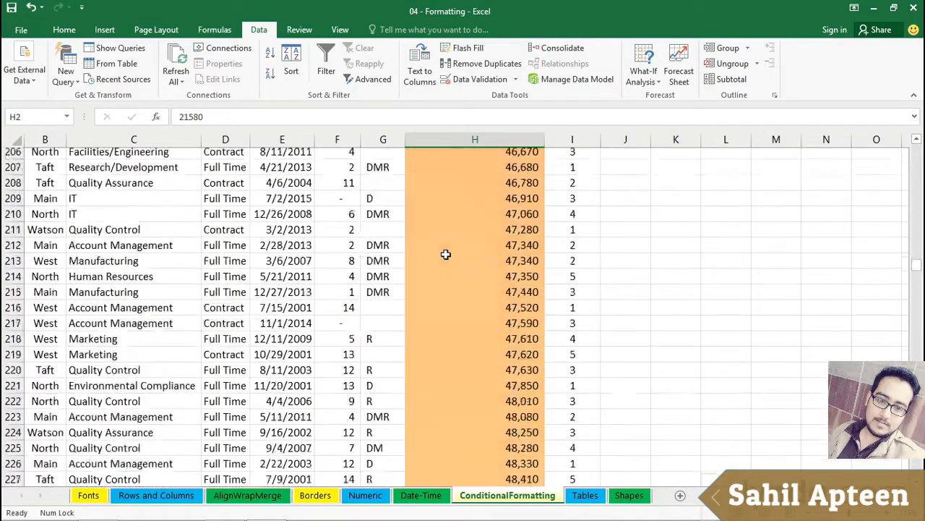
scroll(449, 252, "down", 20)
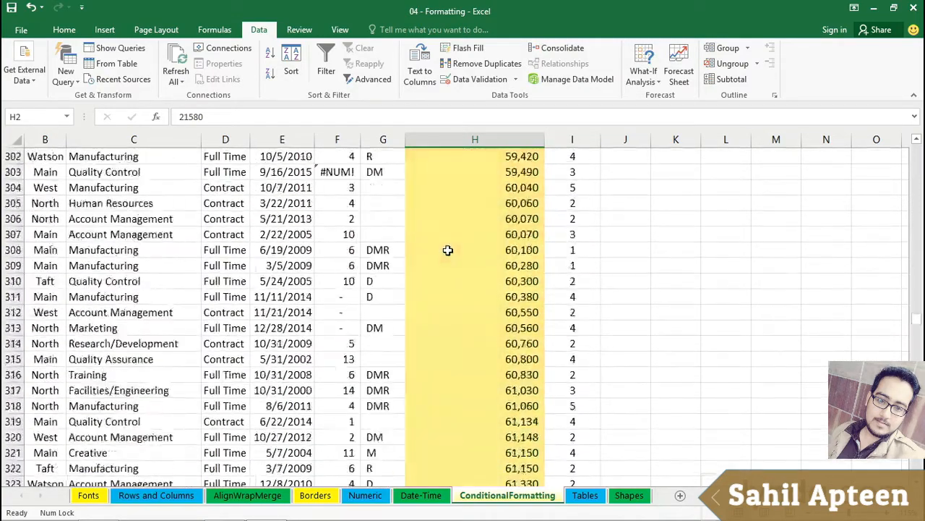
scroll(447, 250, "down", 20)
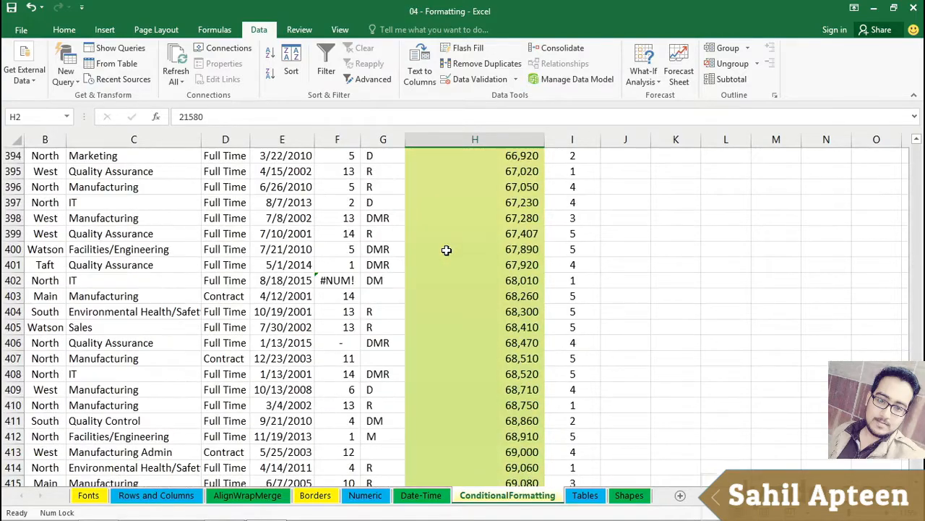
scroll(445, 249, "down", 16)
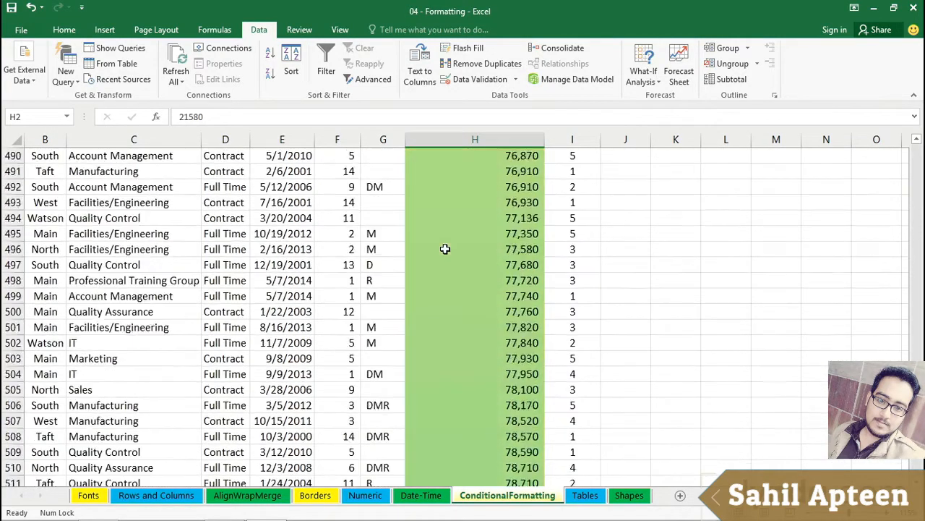
scroll(442, 251, "up", 19)
scroll(440, 250, "up", 20)
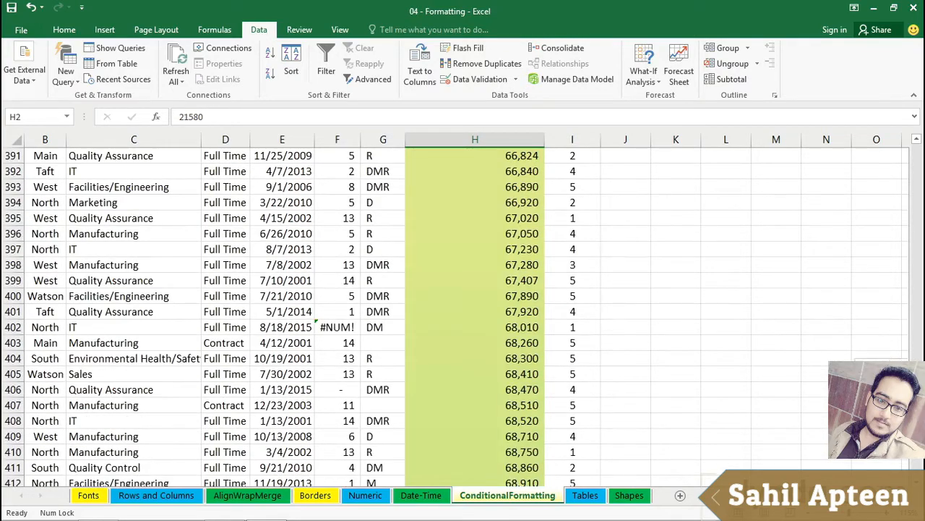
scroll(462, 217, "up", 20)
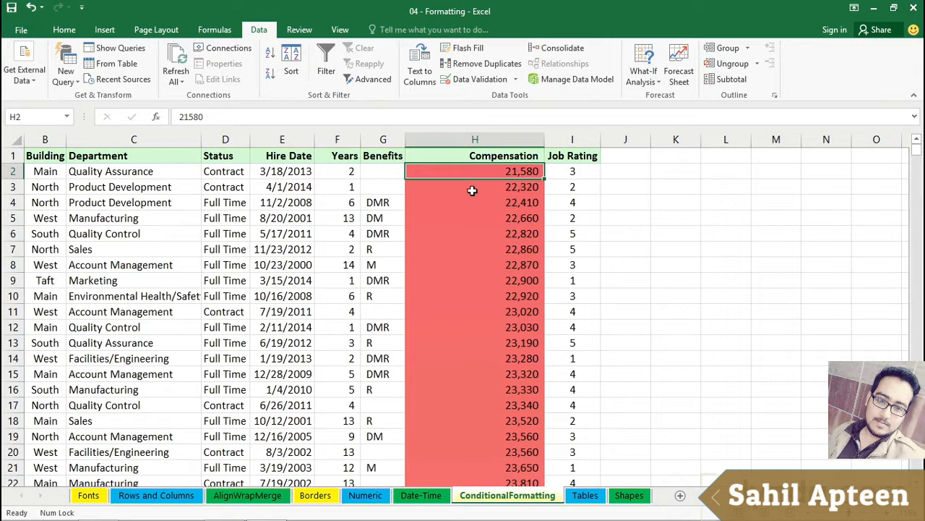
Undo the Compensation sort and reselect cell H3
key("ctrl+z")
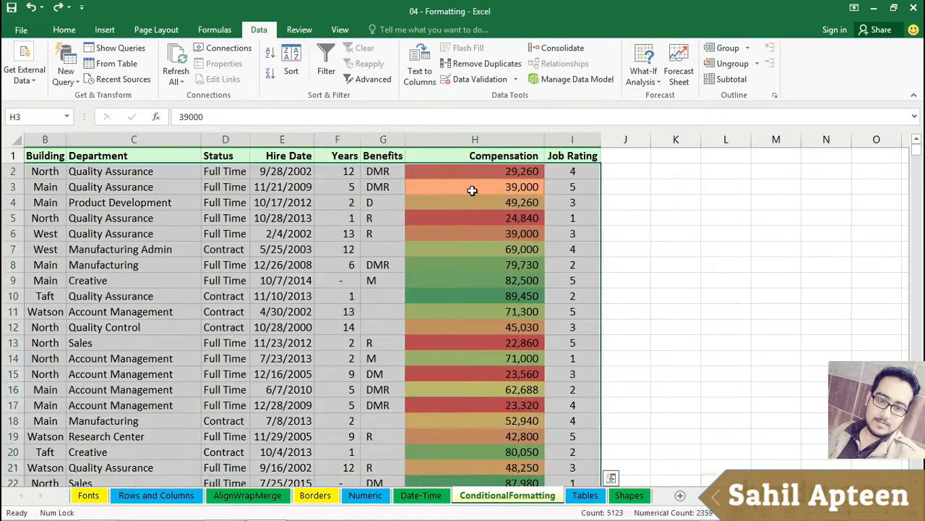
left_click(472, 190)
left_click(489, 139)
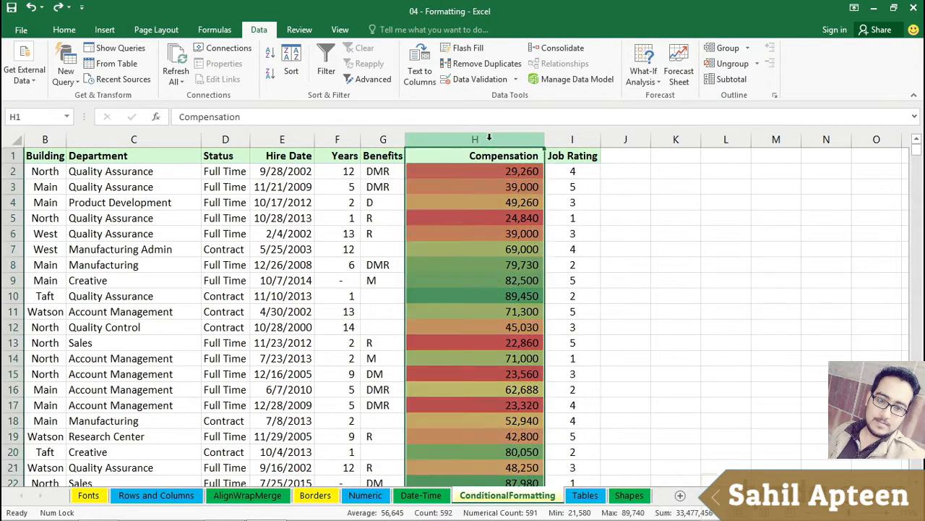
left_click(477, 186)
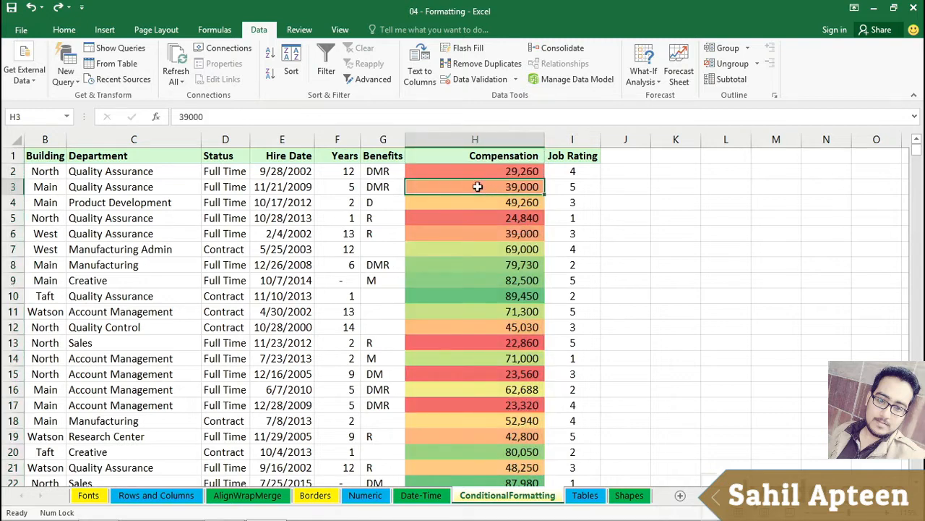
Clear the color scale rule from the selected Compensation column and apply the three-circle green-yellow-red icon set instead
left_click(462, 137)
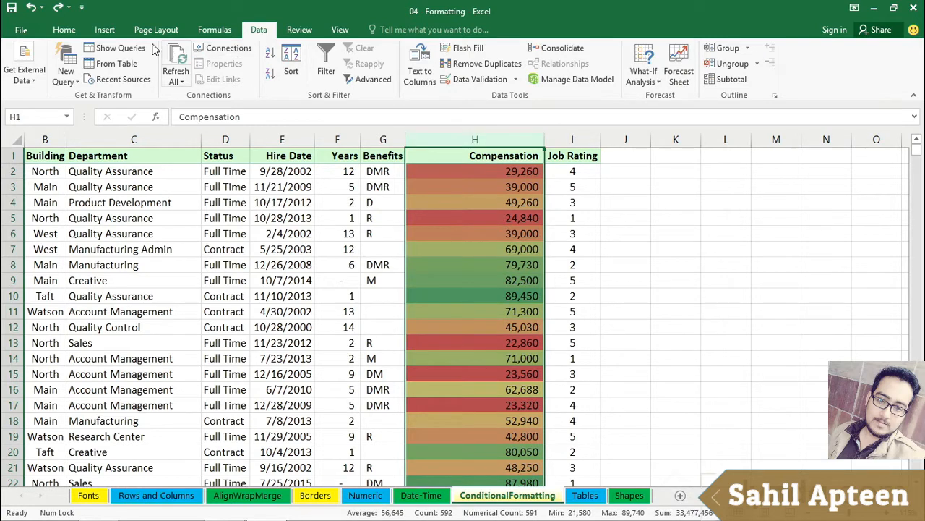
left_click(72, 34)
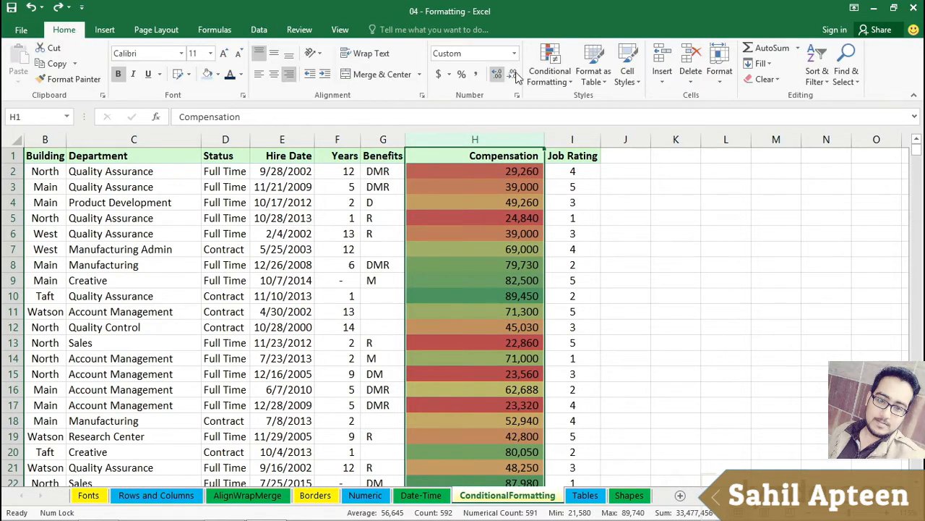
left_click(561, 65)
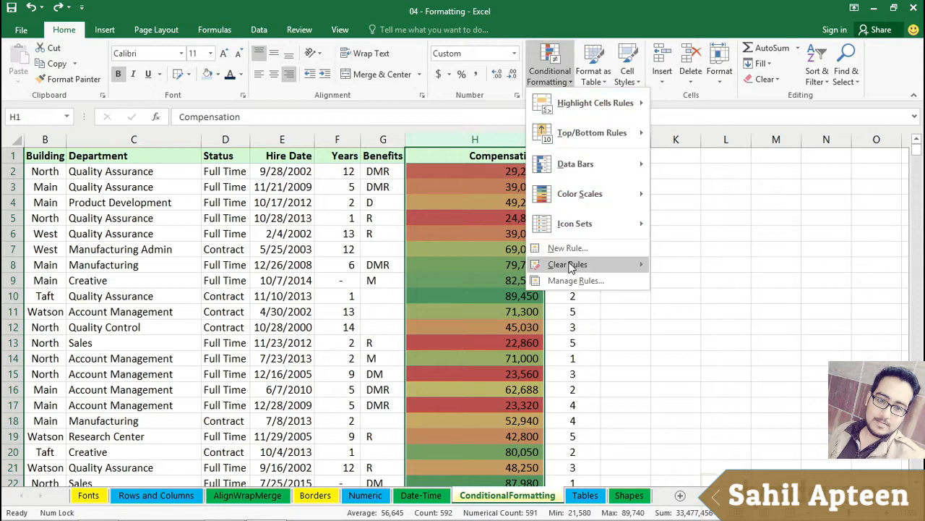
mouse_move(623, 266)
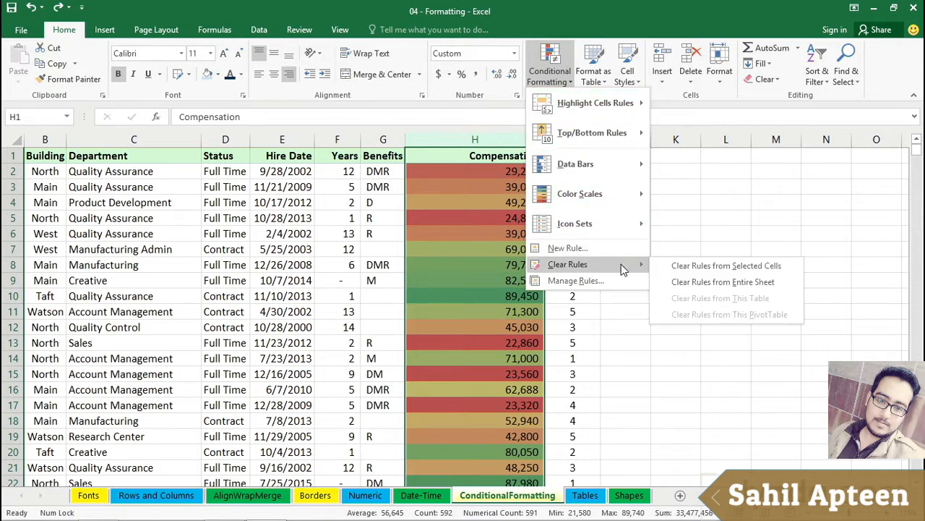
left_click(681, 269)
left_click(550, 65)
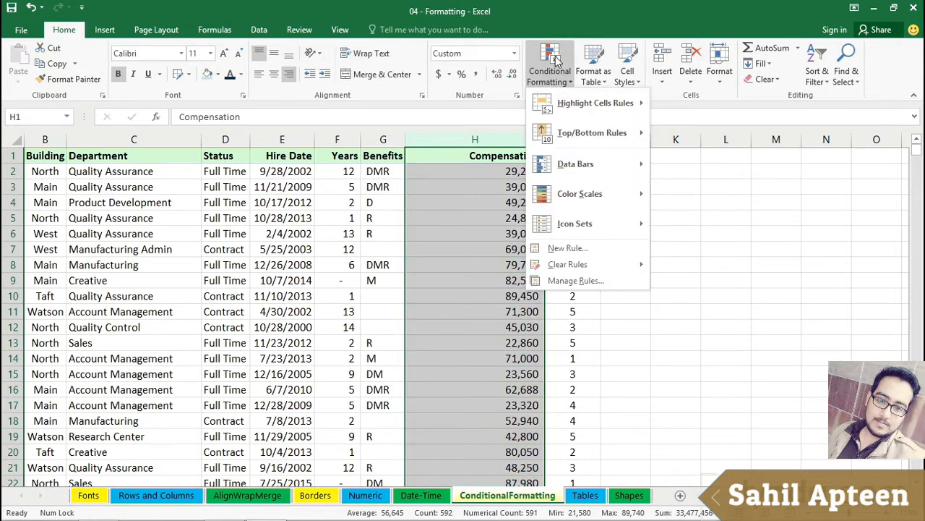
mouse_move(555, 225)
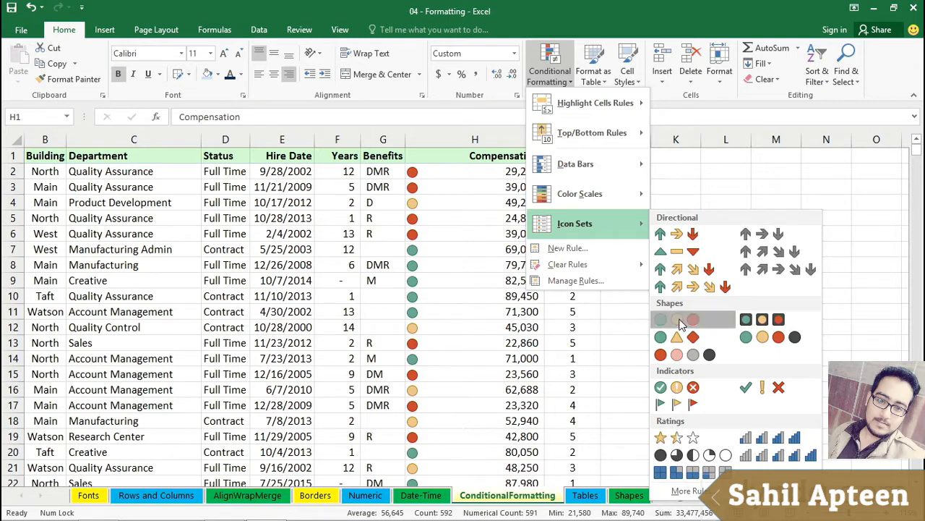
left_click(680, 323)
Turn on Show Icon Only in the Compensation column's icon set rule to hide the numbers
left_click(510, 141)
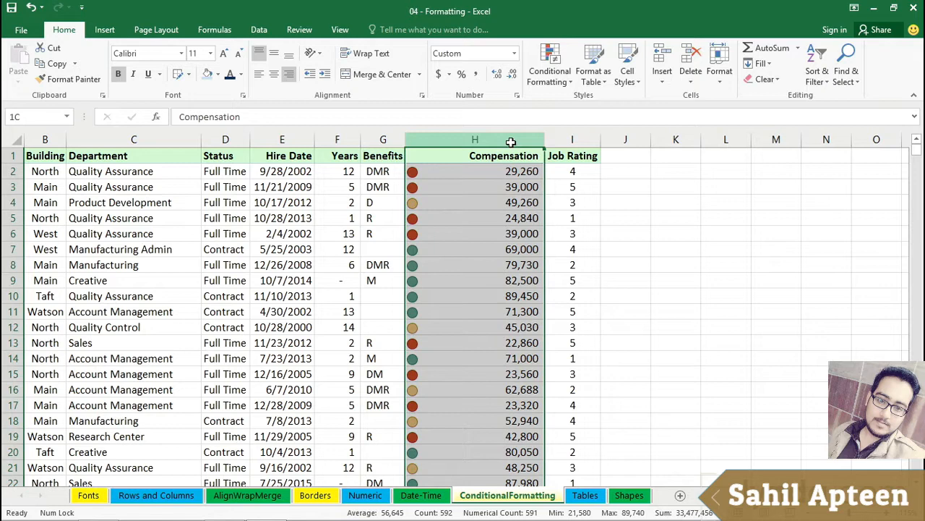
left_click(549, 72)
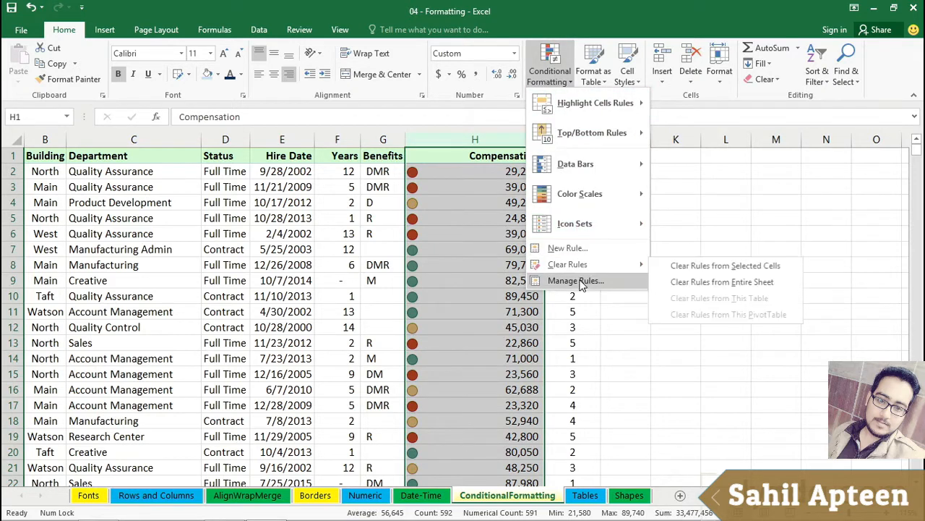
left_click(576, 281)
left_click(589, 214)
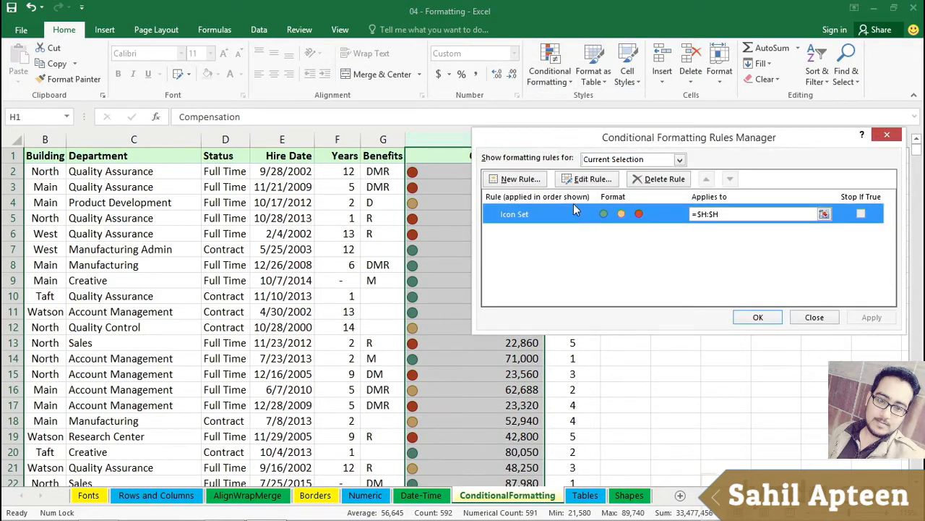
left_click(587, 179)
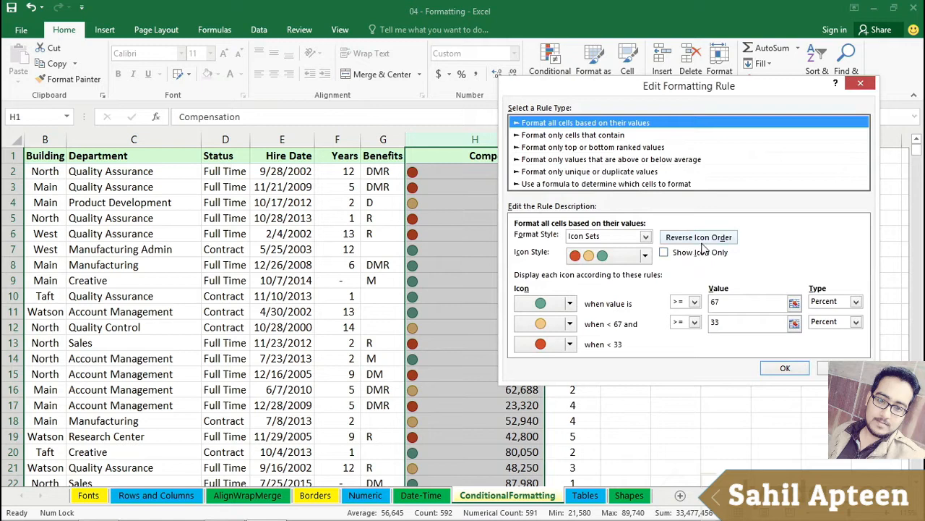
left_click(664, 253)
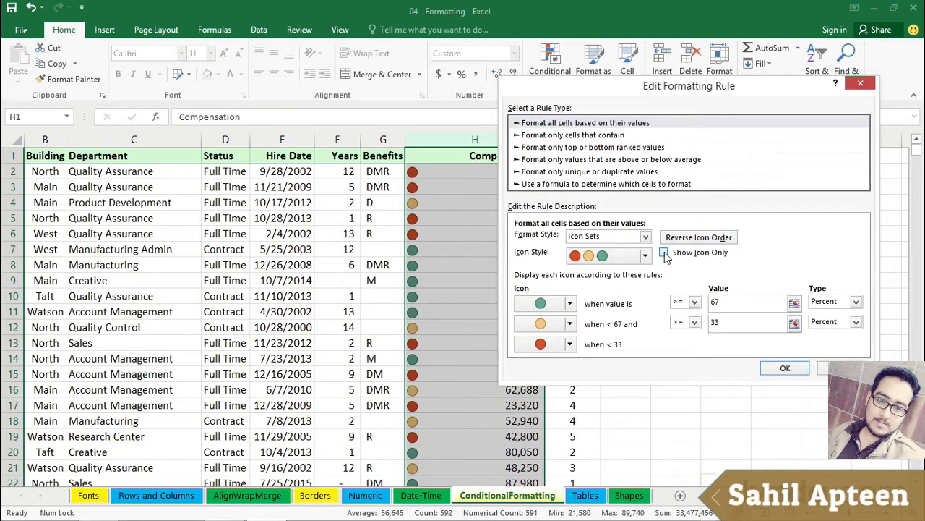
left_click(785, 367)
left_click(761, 316)
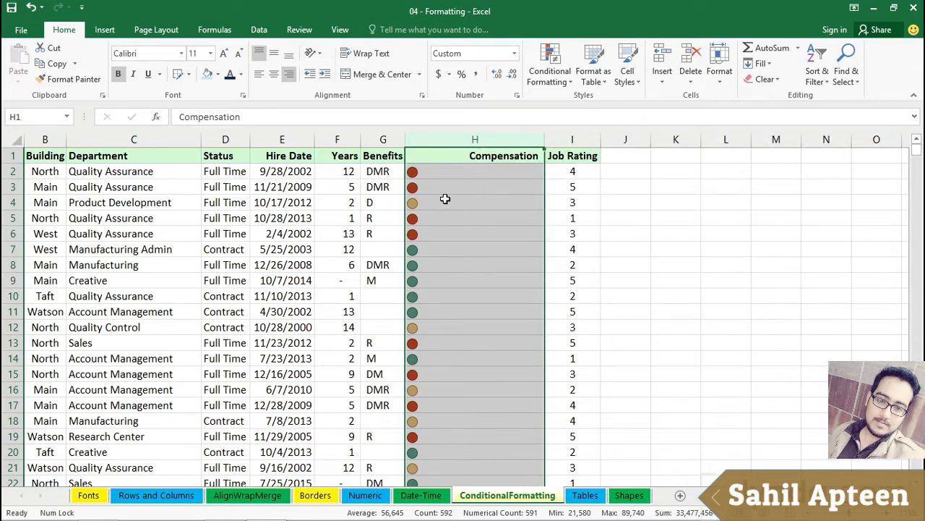
Undo the Show Icon Only change and autofit the Compensation column's width
left_click(573, 138)
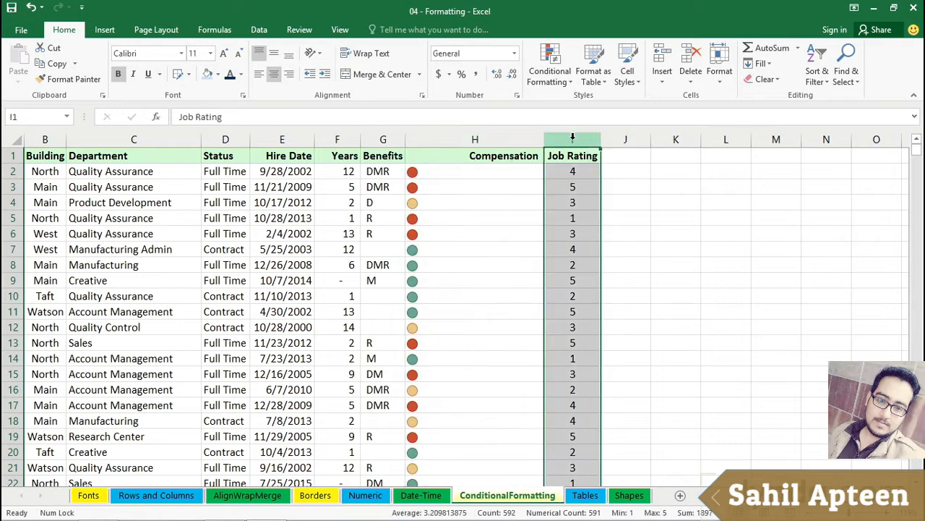
left_click(346, 139)
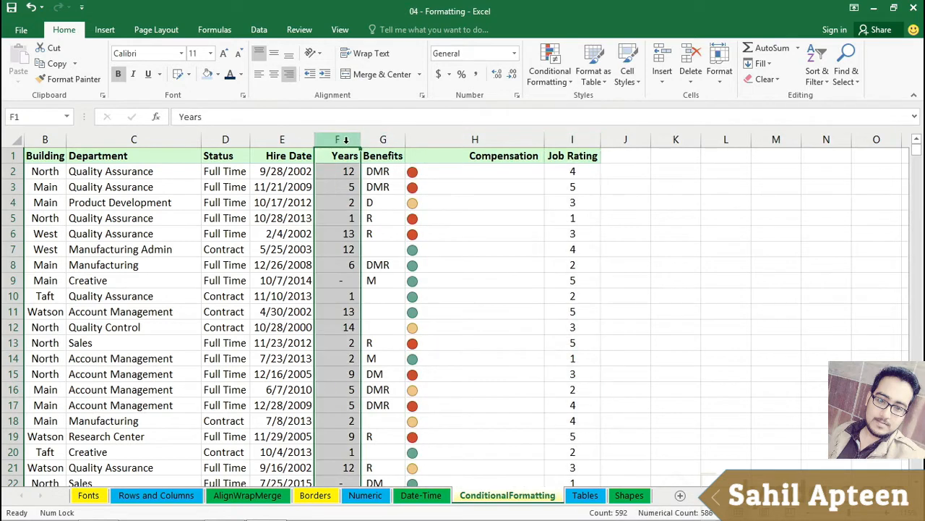
left_click(475, 140)
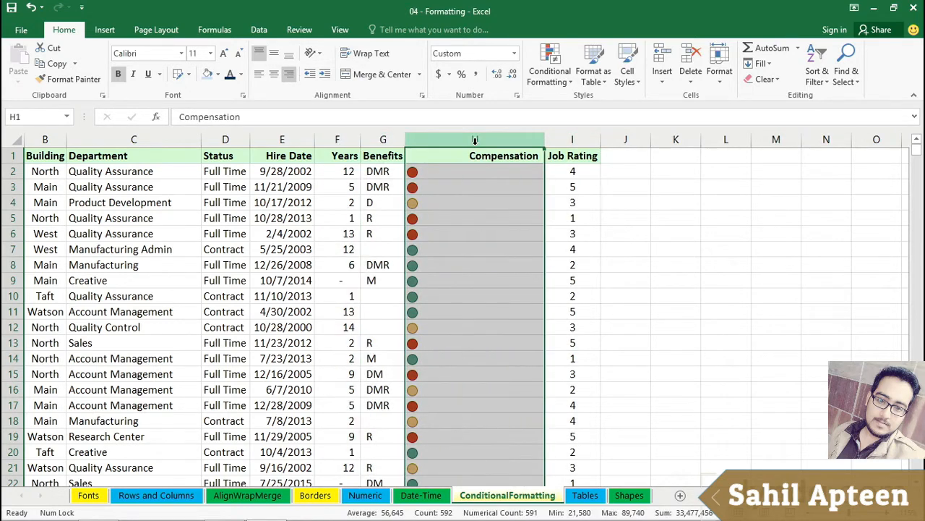
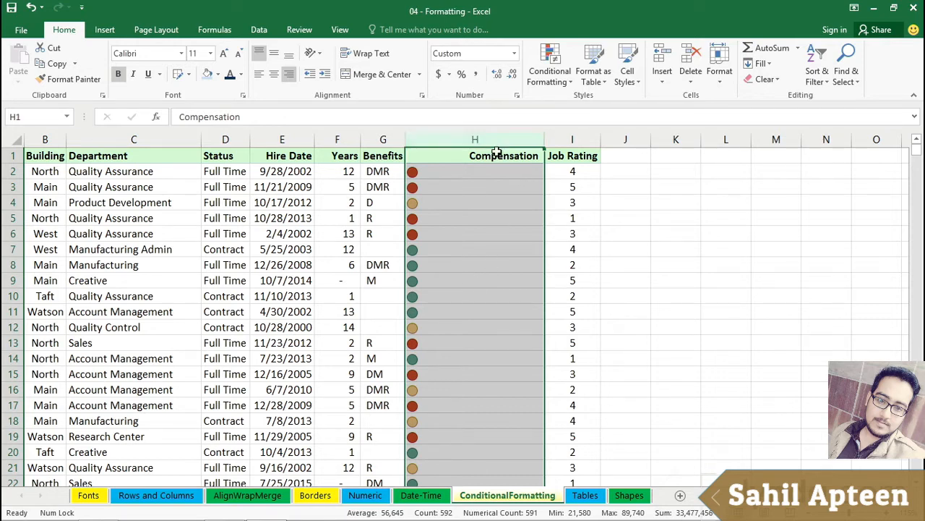
key("ctrl+z")
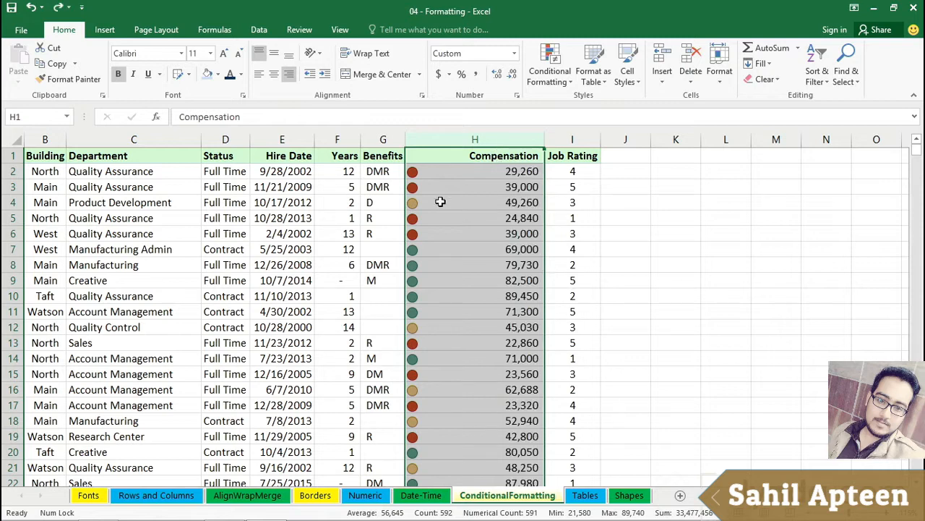
double_click(545, 140)
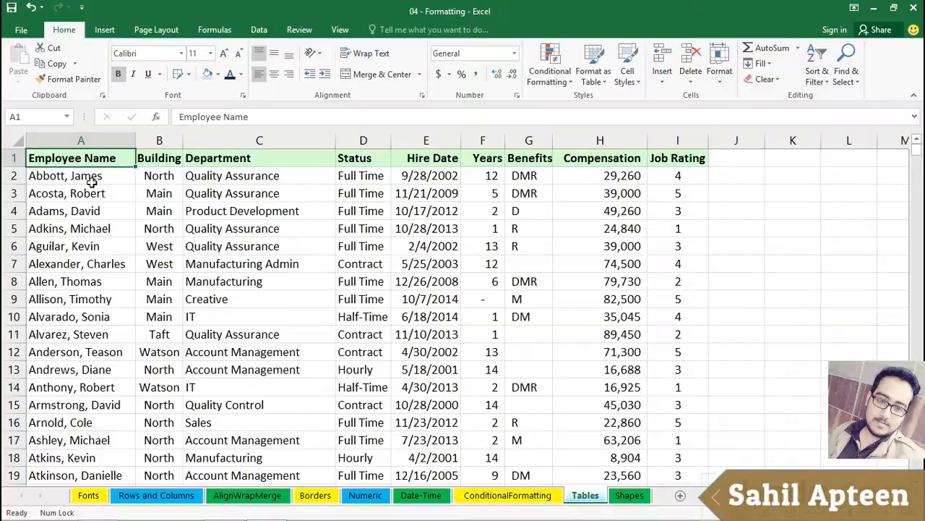
Look through the employee list on the Tables sheet to check its columns and rows for gaps
left_click(252, 211)
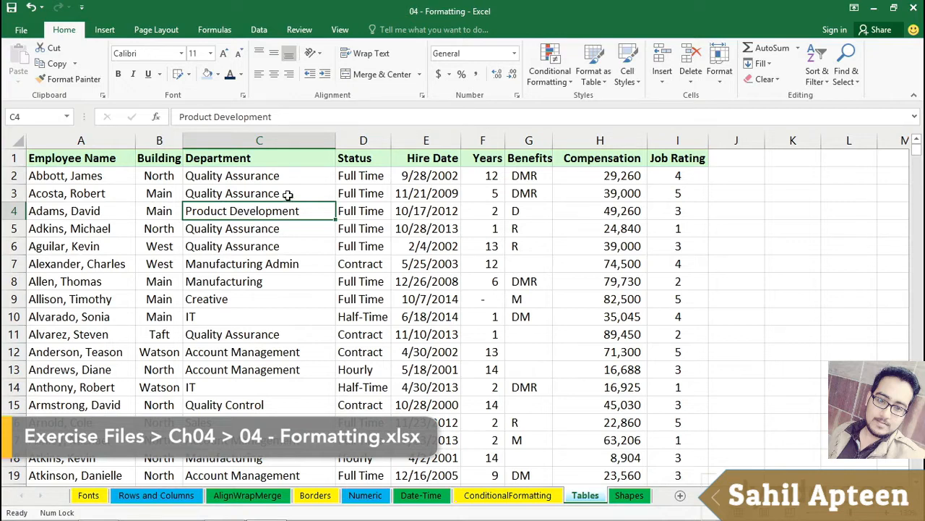
left_click(239, 228)
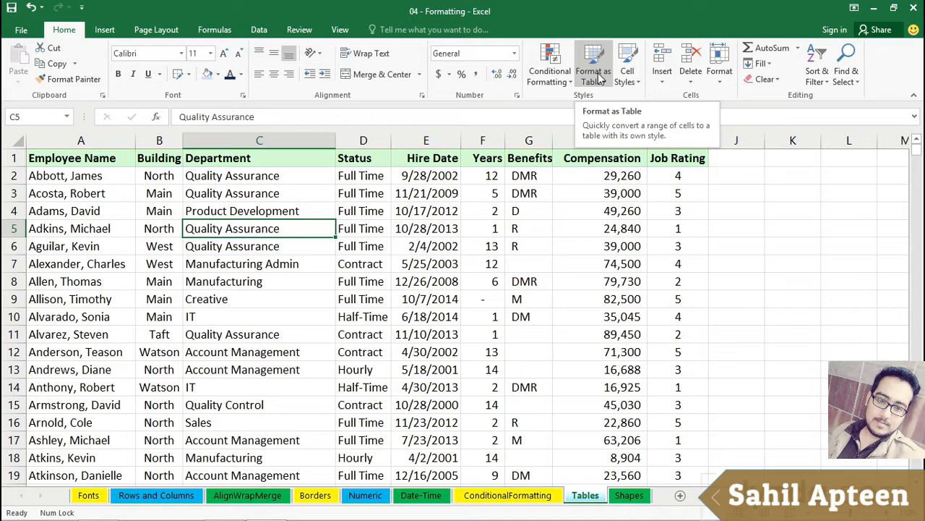
left_click(106, 30)
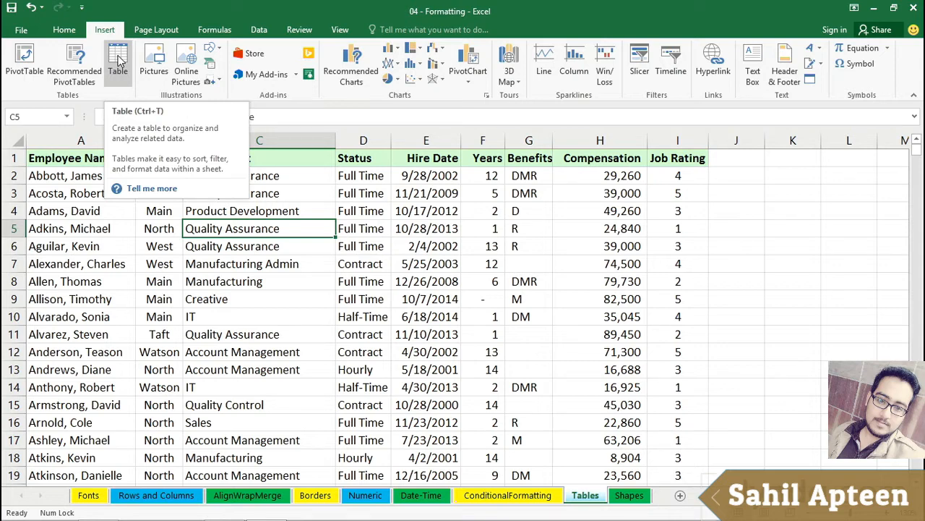
left_click(286, 193)
left_click(286, 210)
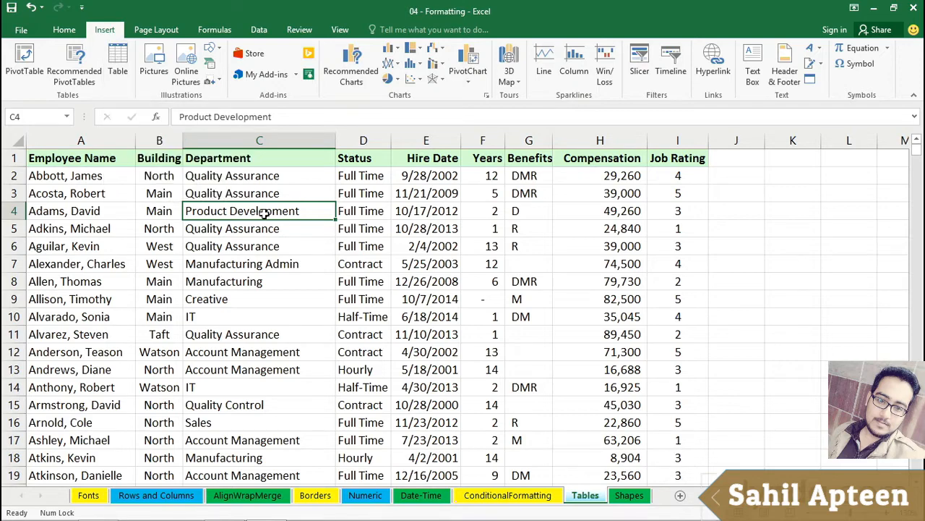
scroll(311, 236, "down", 6)
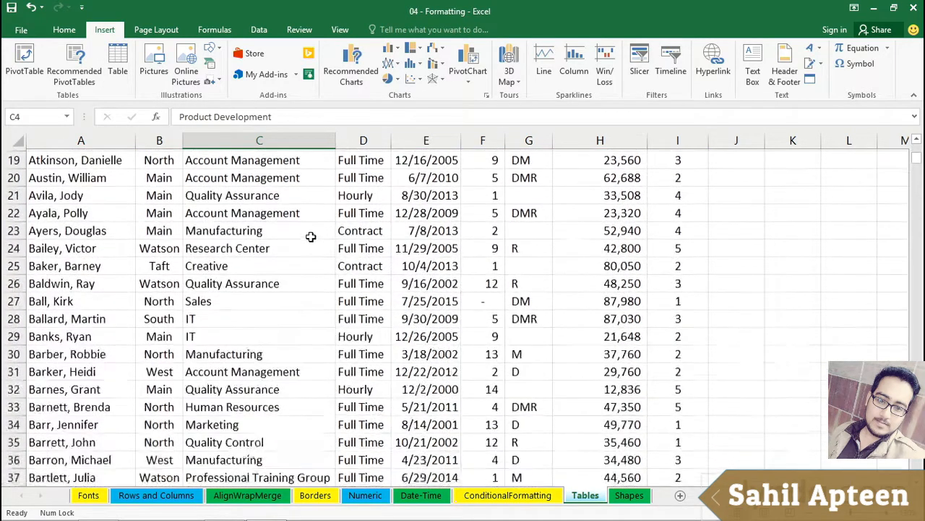
scroll(311, 237, "down", 20)
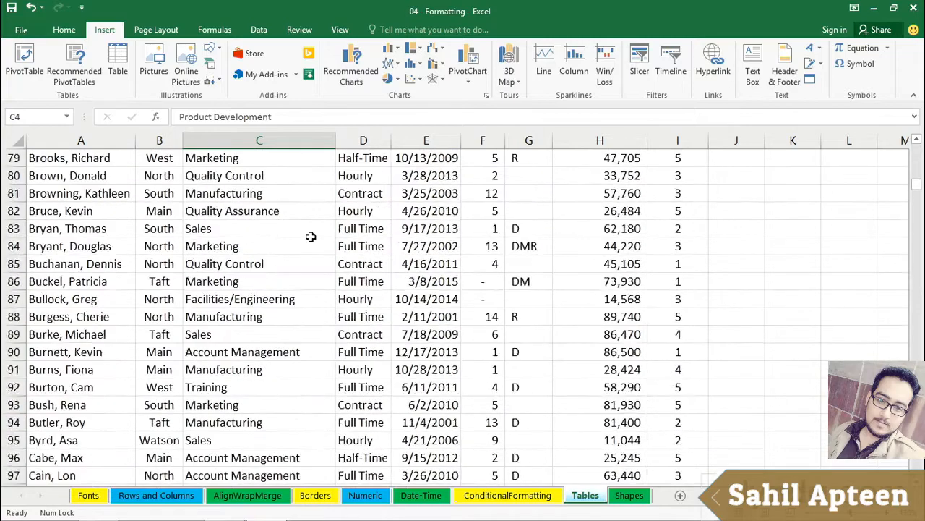
scroll(311, 236, "up", 16)
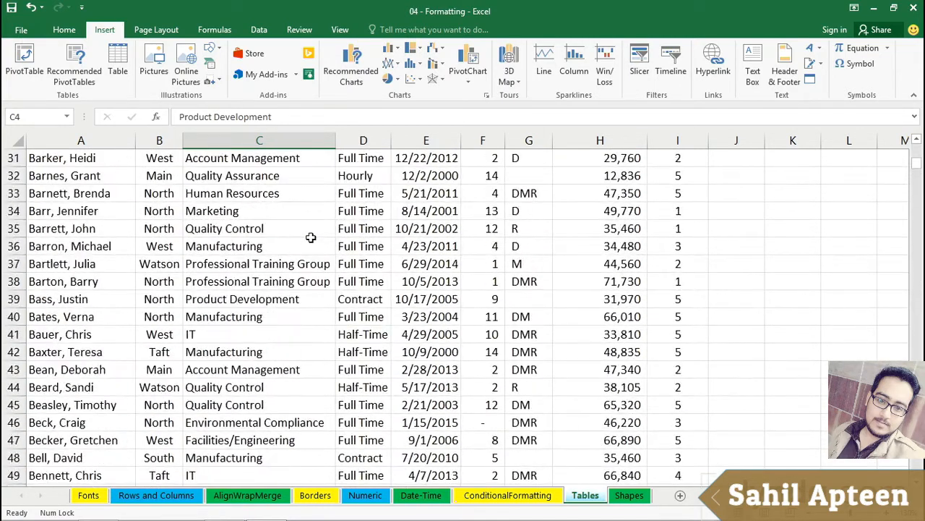
scroll(311, 237, "up", 10)
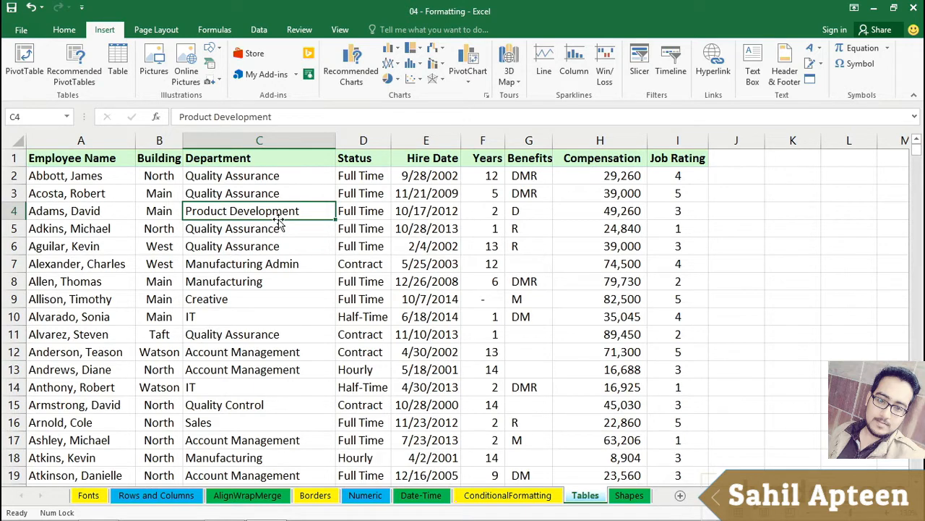
Select the whole employee data range and cycle through its corner cells to check its extent
key("ctrl+a")
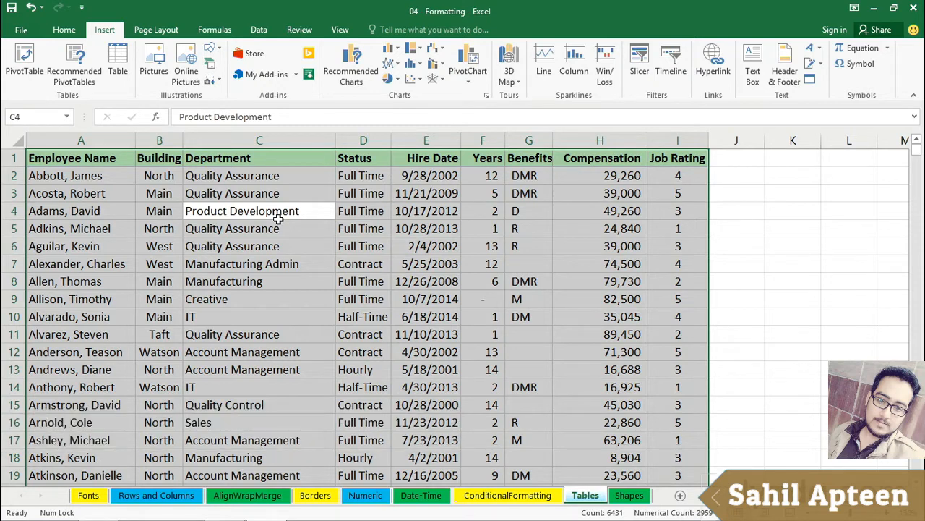
key("ctrl+period")
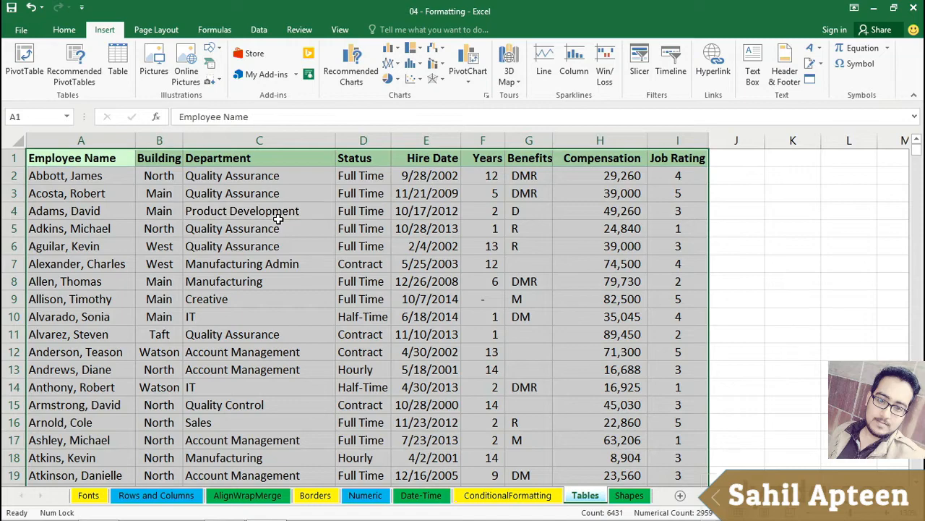
key("ctrl+period")
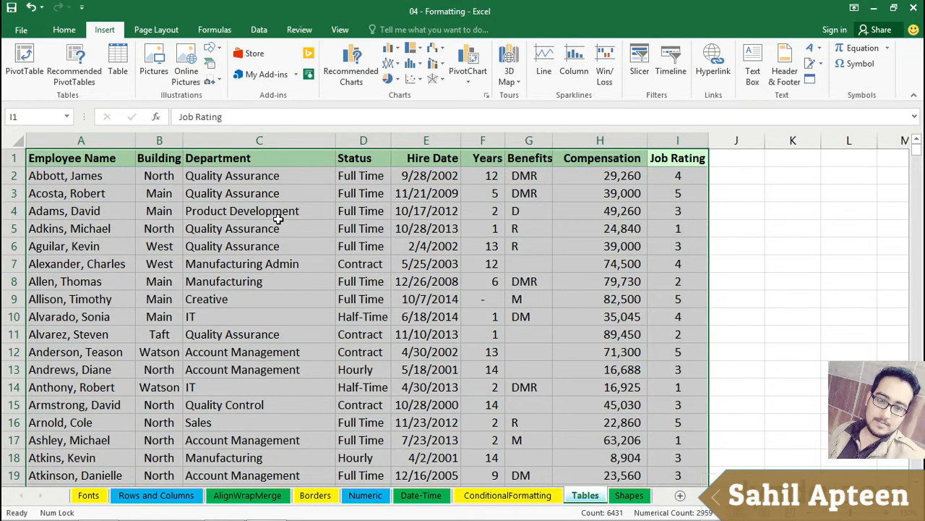
key("ctrl+period")
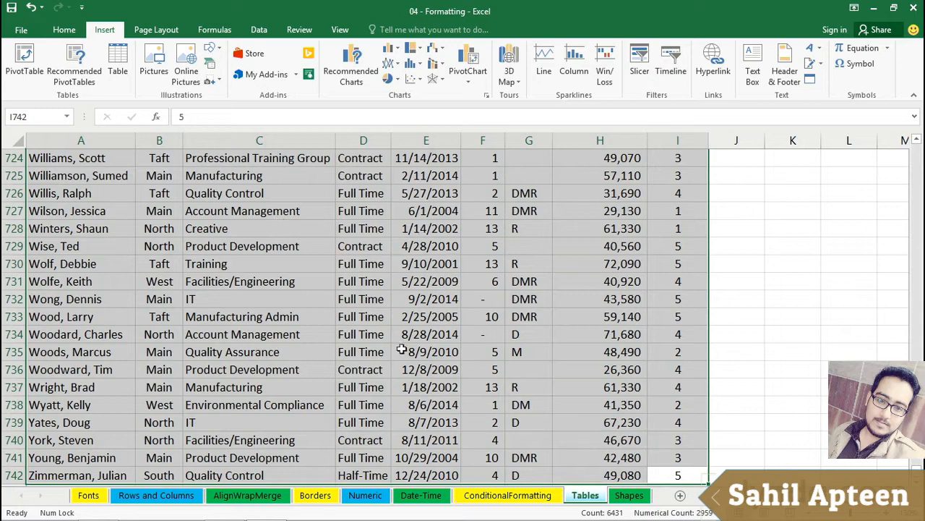
scroll(524, 316, "down", 1)
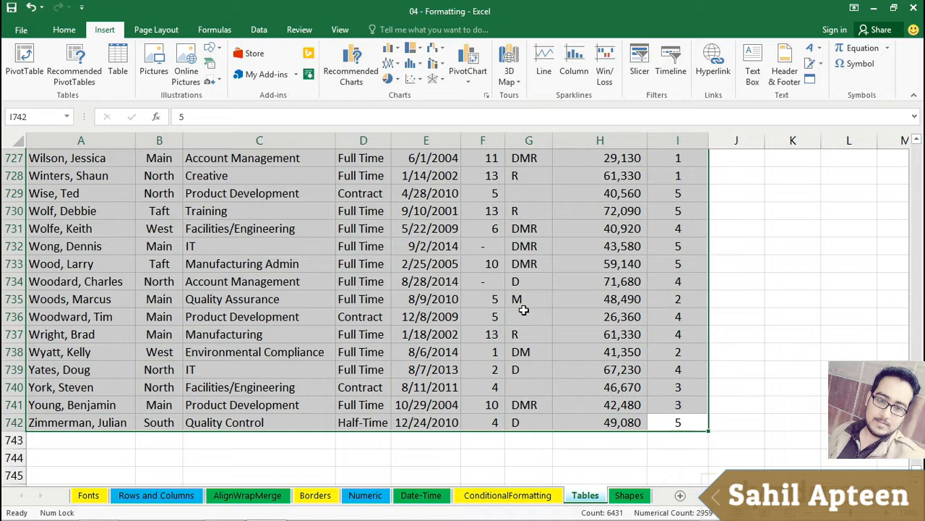
key("ctrl+period")
key("ctrl+period")
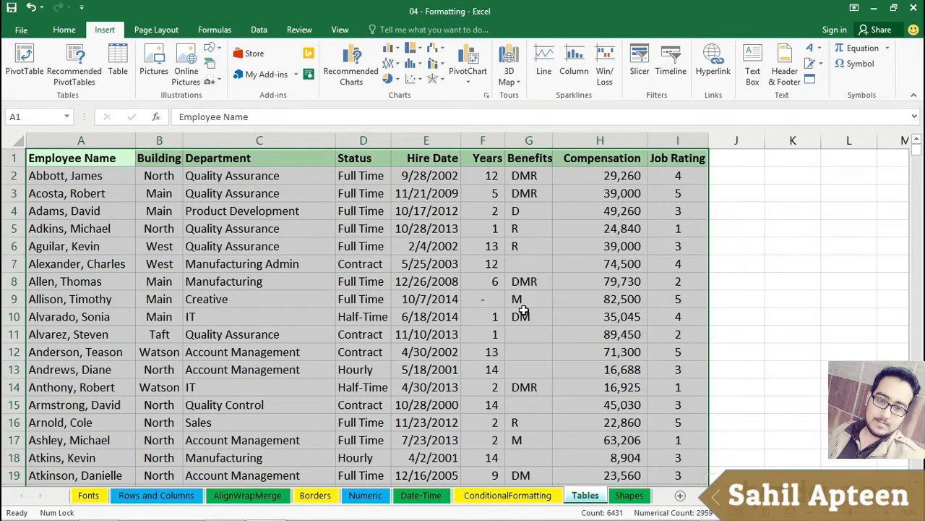
Convert the employee list A1:I742 into a table with headers, then deselect it
left_click(249, 247)
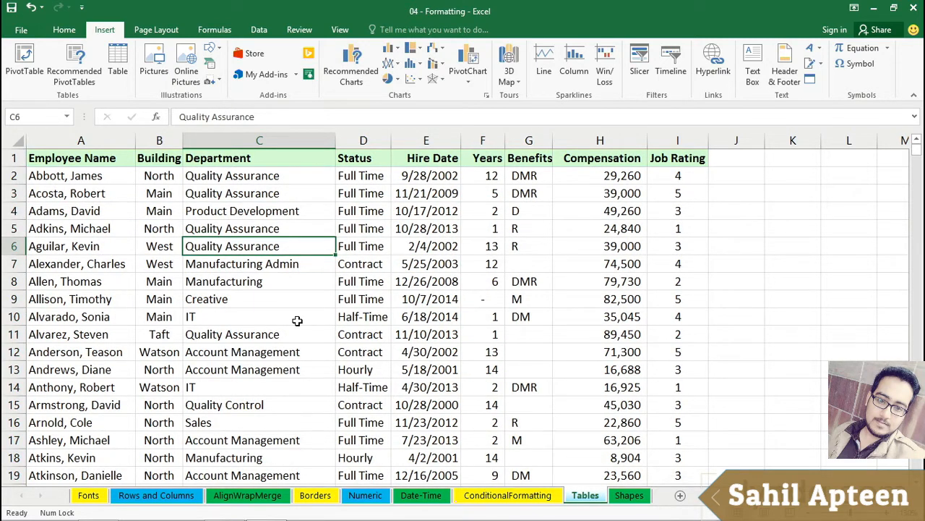
left_click(116, 62)
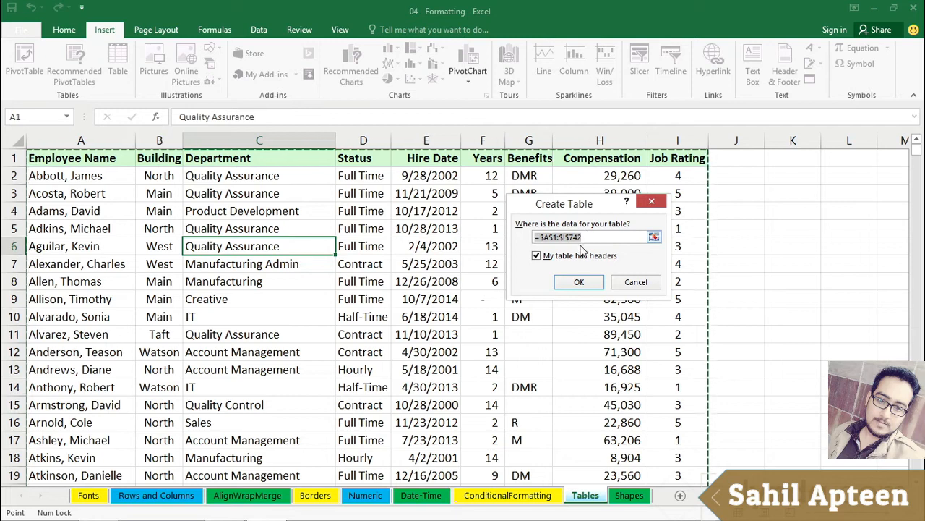
left_click(563, 282)
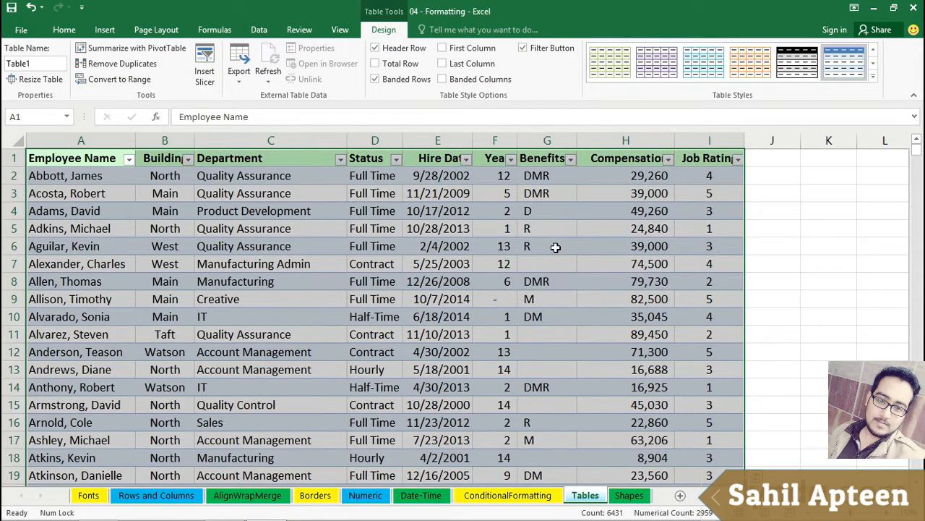
left_click(556, 247)
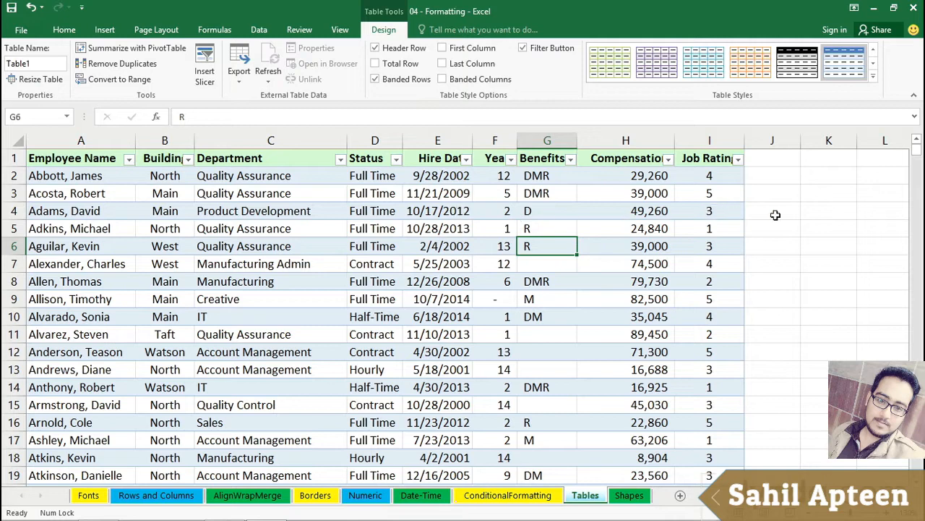
left_click(825, 211)
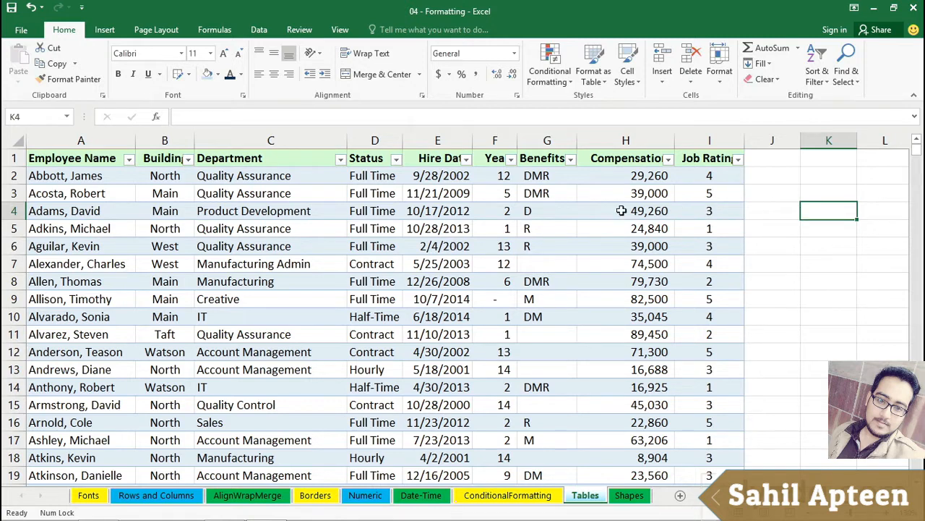
Apply the red table style from the second row of the Medium group to the employee table
left_click(442, 211)
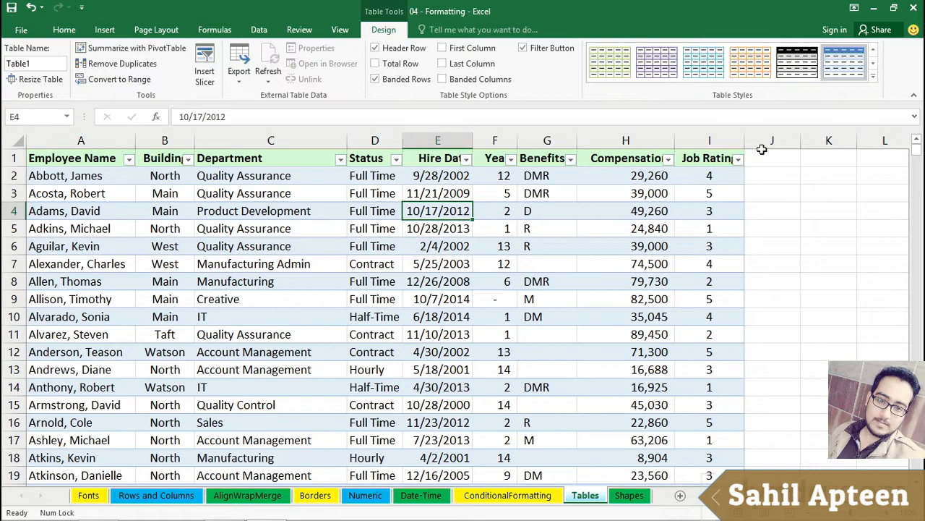
left_click(873, 78)
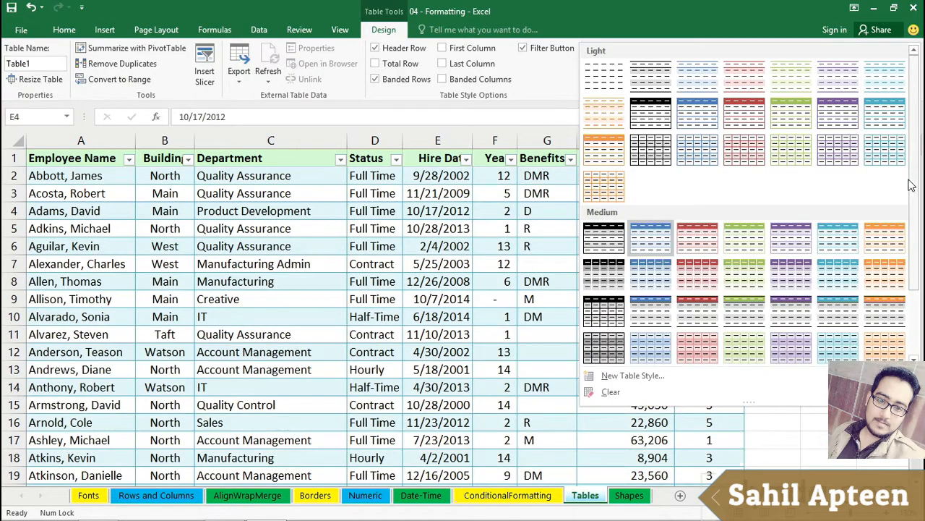
scroll(911, 181, "down", 2)
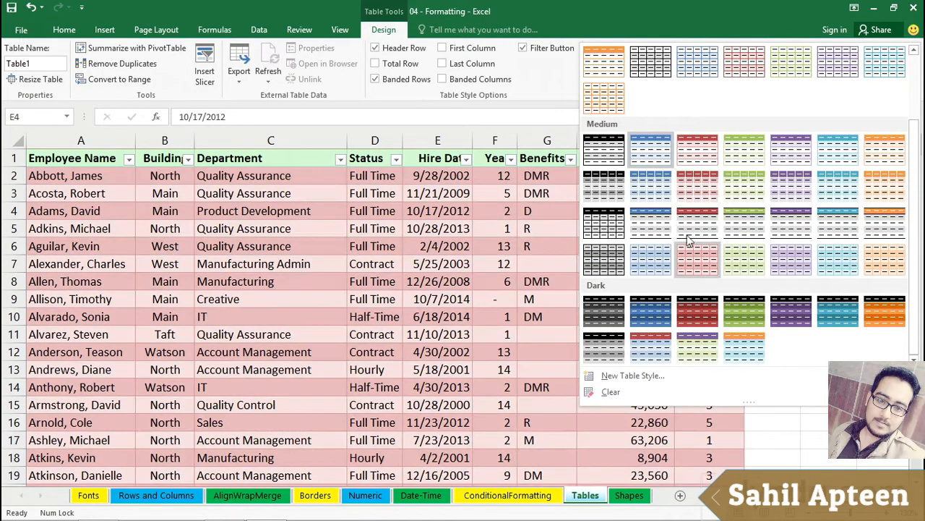
left_click(687, 181)
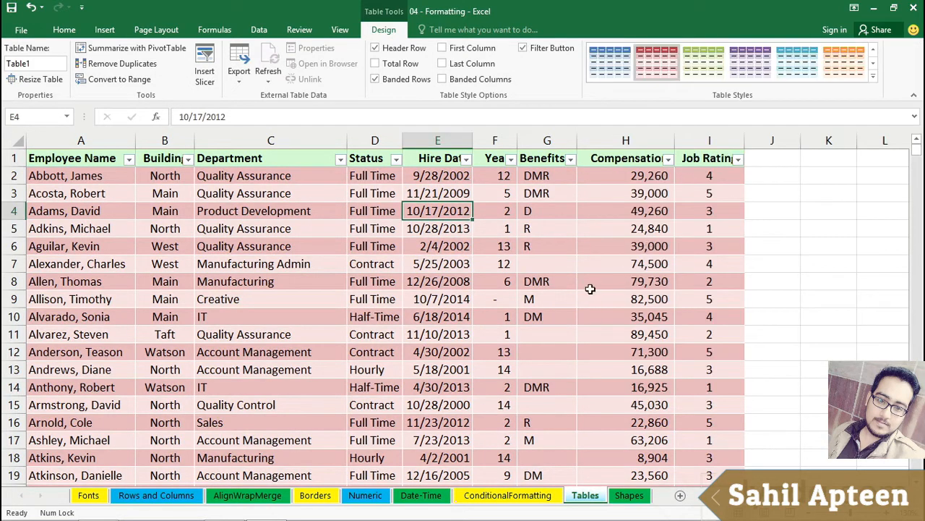
Switch the employee table from banded rows to banded columns and reapply the same red Medium style
left_click(454, 262)
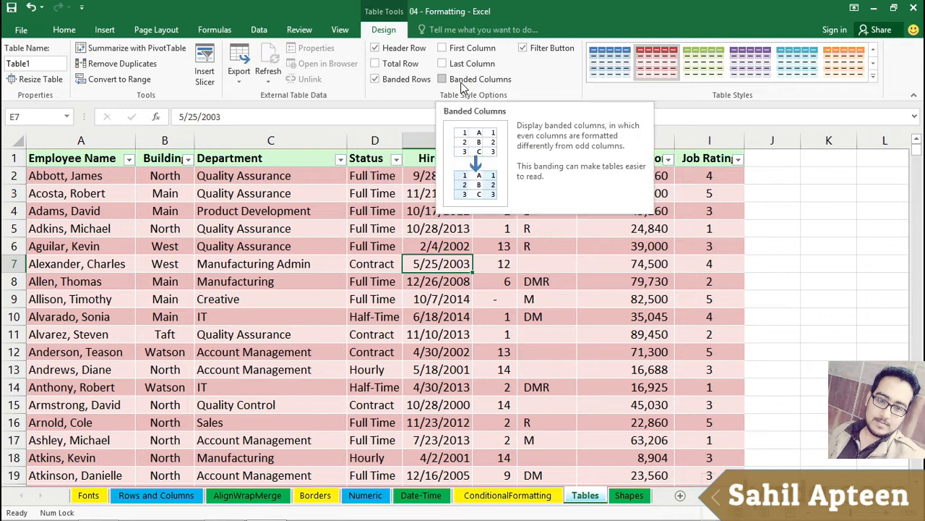
left_click(376, 79)
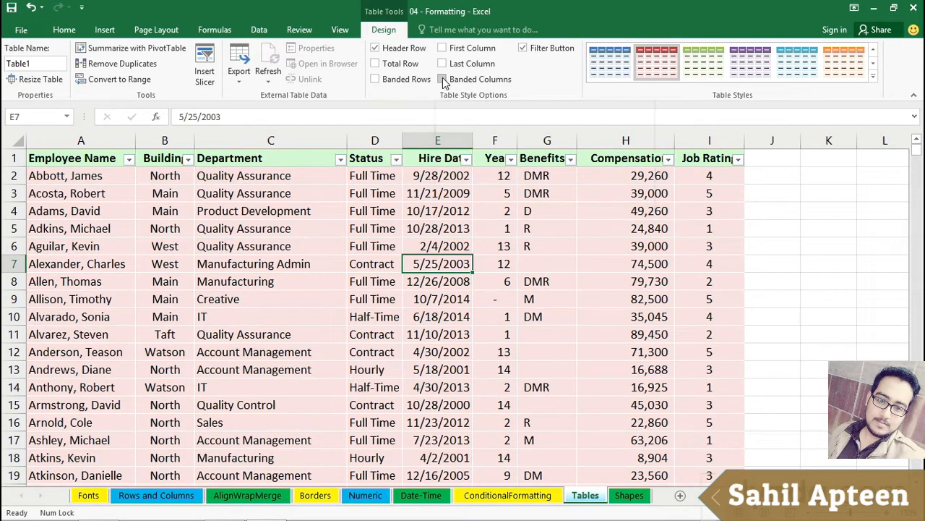
left_click(442, 79)
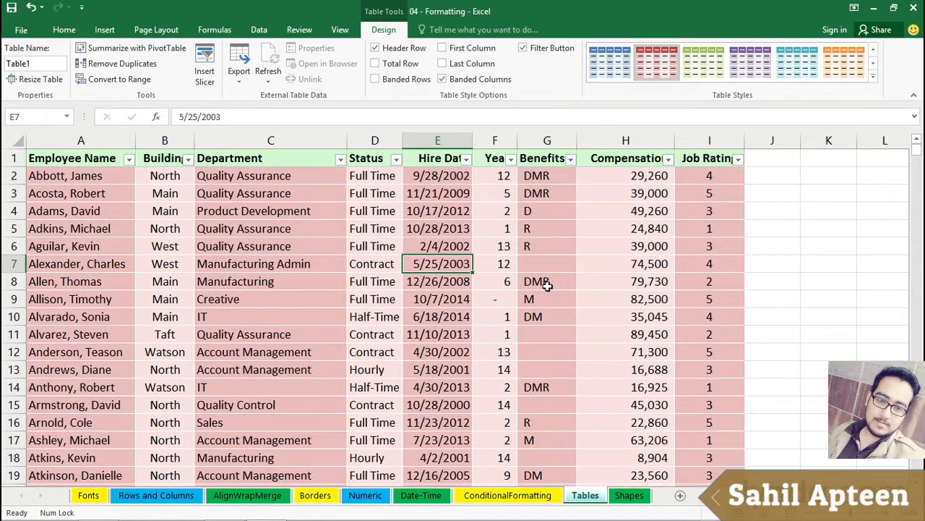
left_click(872, 78)
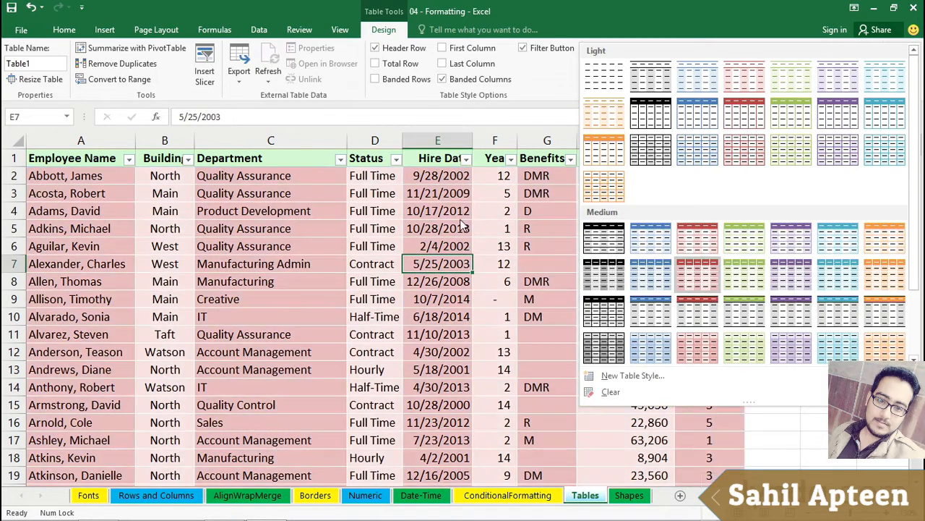
left_click(697, 274)
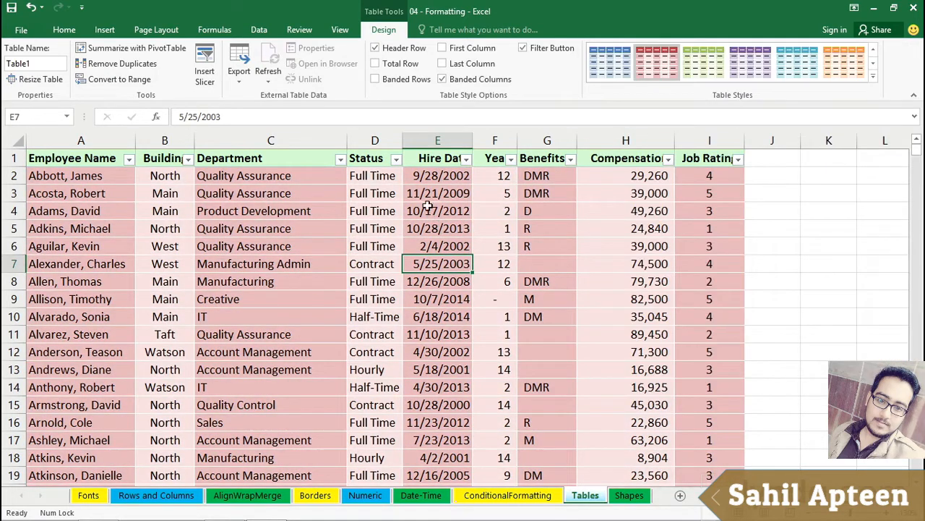
Turn the employee table's banded rows back on and its banded columns off
left_click(374, 79)
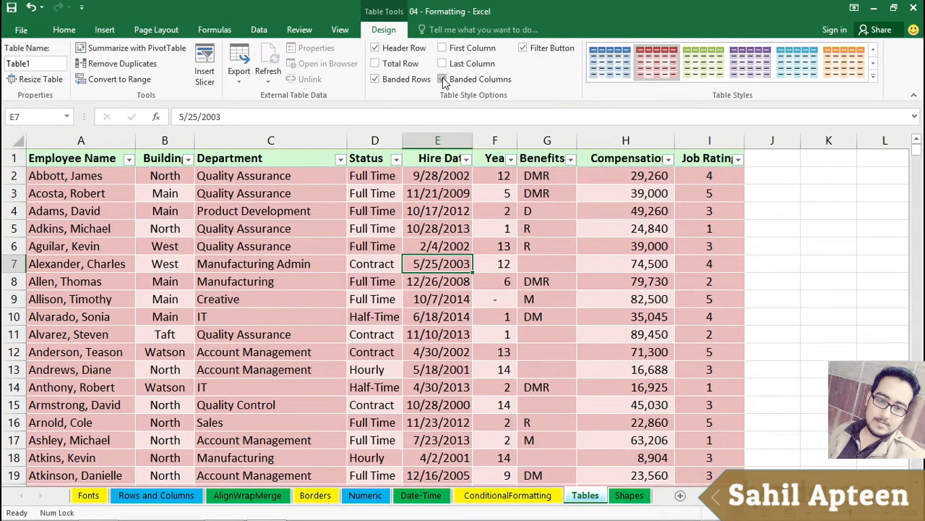
left_click(443, 79)
left_click(463, 210)
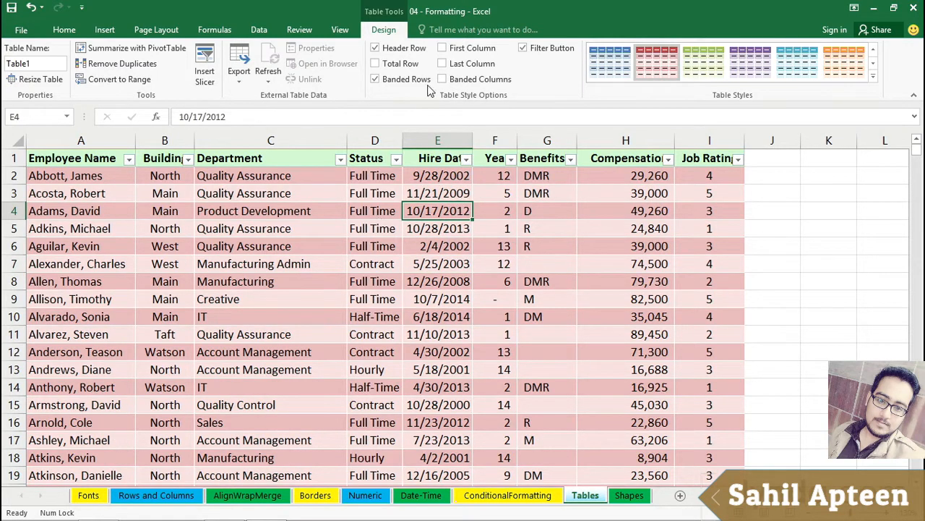
Try the First Column and Last Column emphasis on the employee table, turning each one off again
left_click(442, 48)
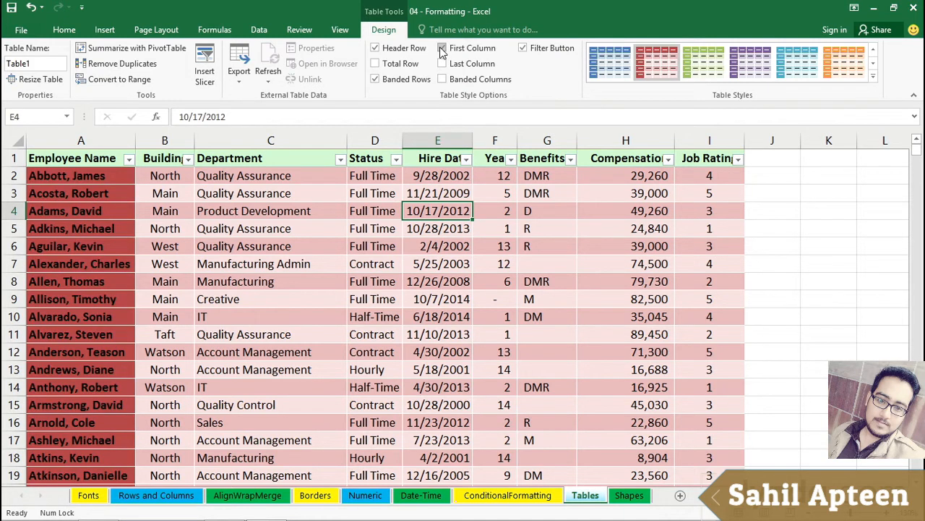
left_click(250, 233)
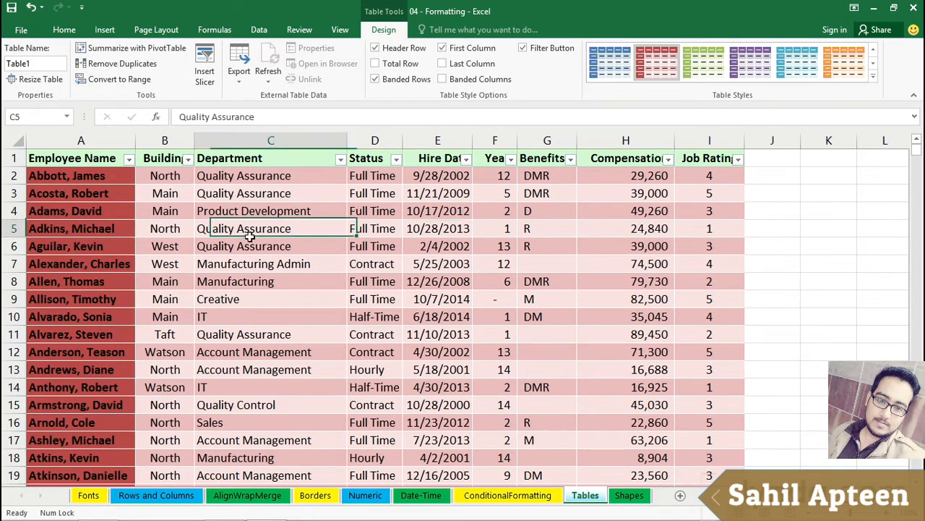
left_click(443, 48)
left_click(442, 64)
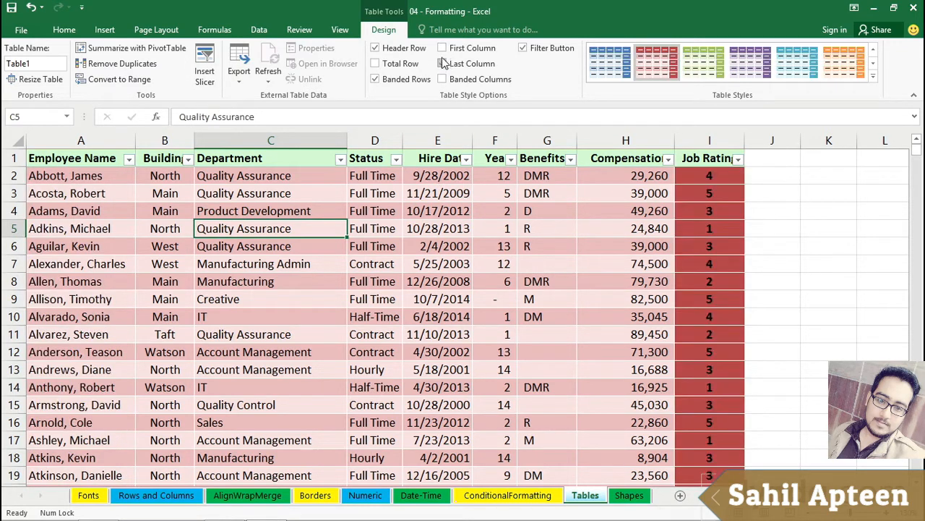
left_click(443, 63)
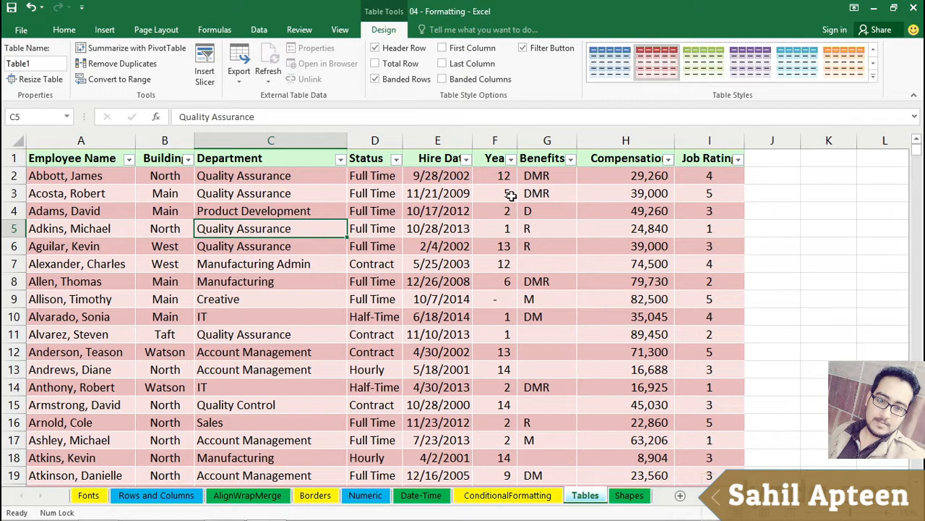
Hide the filter buttons in the employee table's header row
left_click(523, 50)
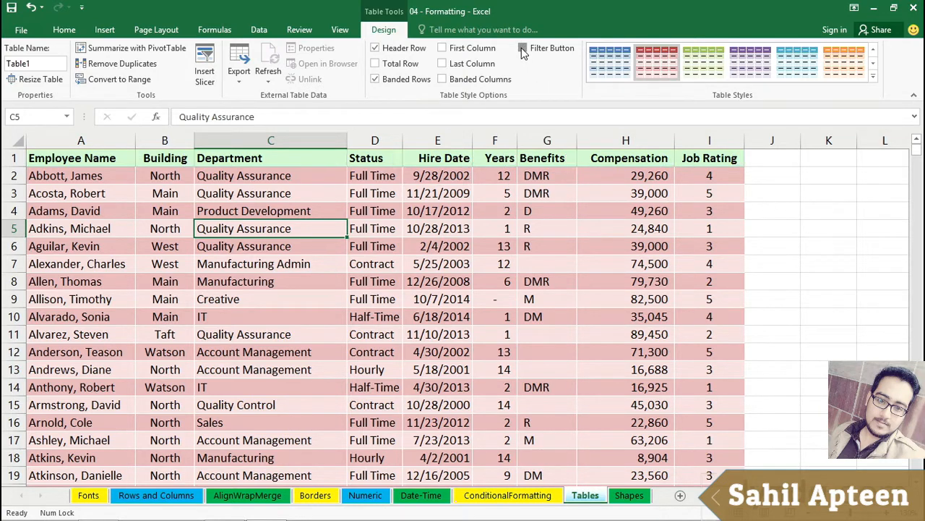
Show the filter buttons in the employee table's header row again
left_click(523, 49)
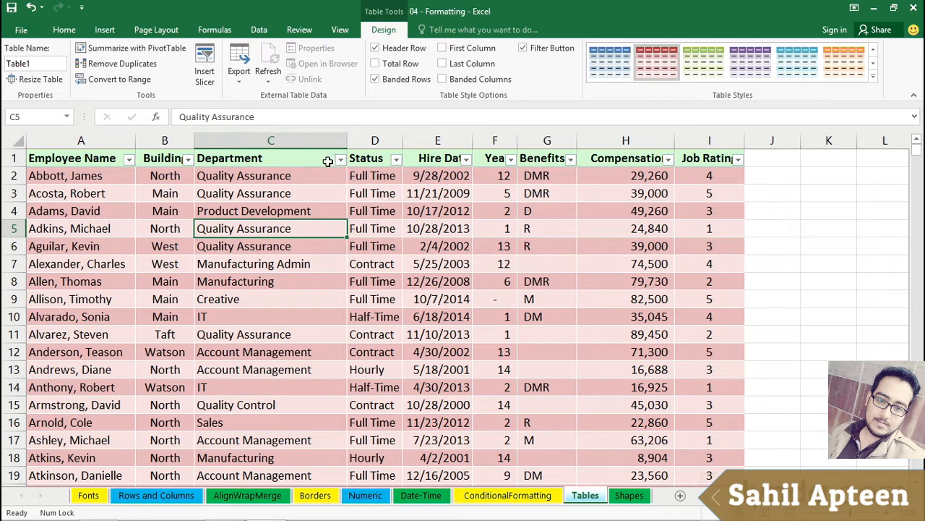
Add a new employee's name in A743 directly below the table, and inspect the Years formulas in F742 and F743
key("Up")
key("Up")
key("Up")
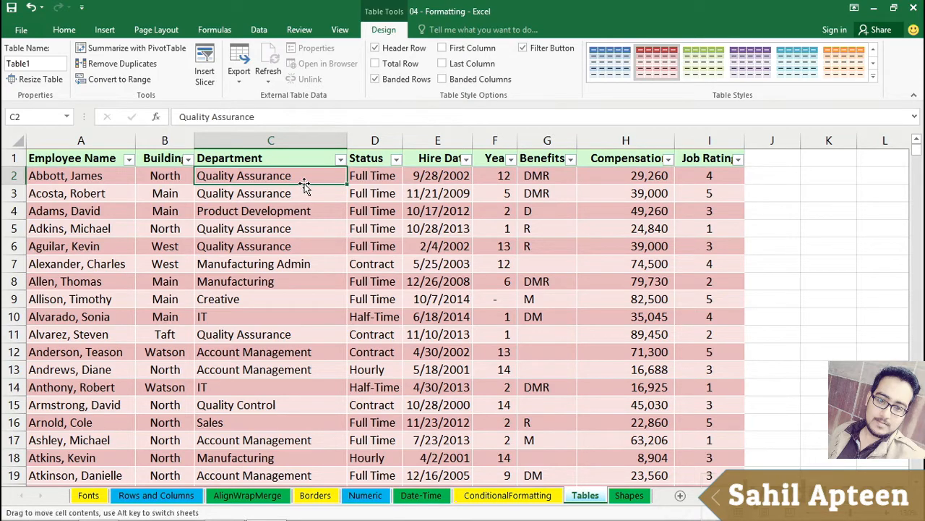
double_click(304, 185)
left_click(94, 335)
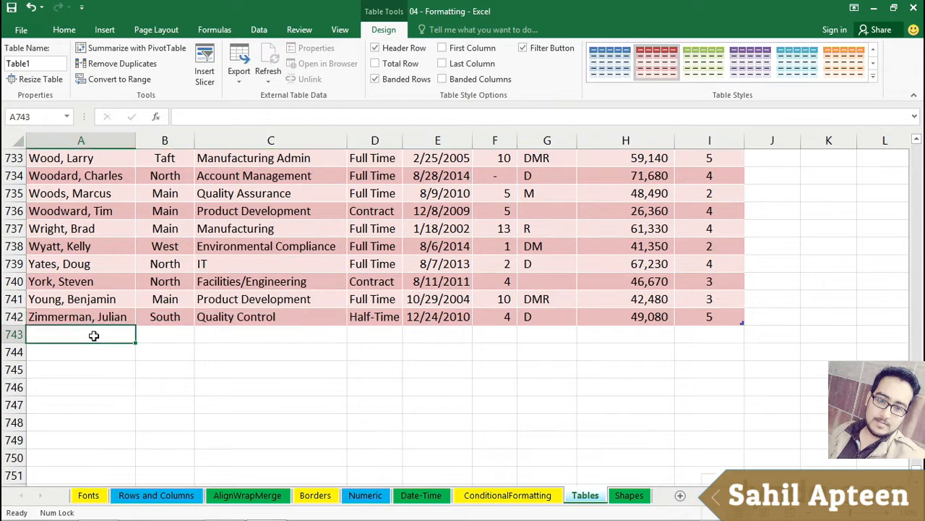
type("Smith, Max")
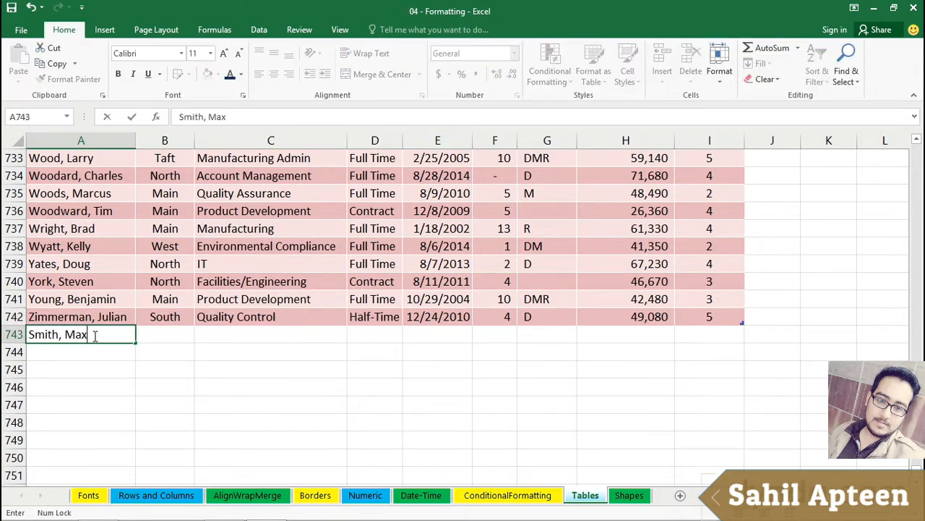
key("Tab")
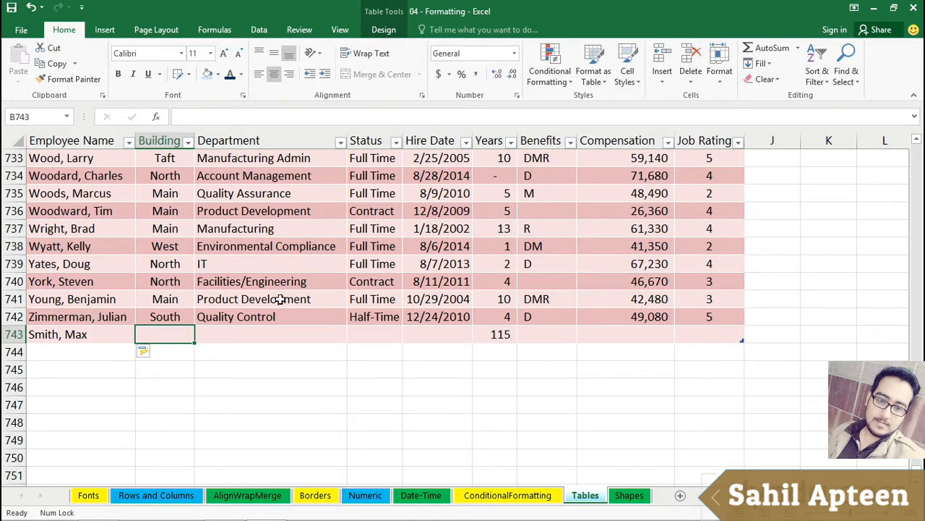
left_click(92, 316)
left_click(492, 317)
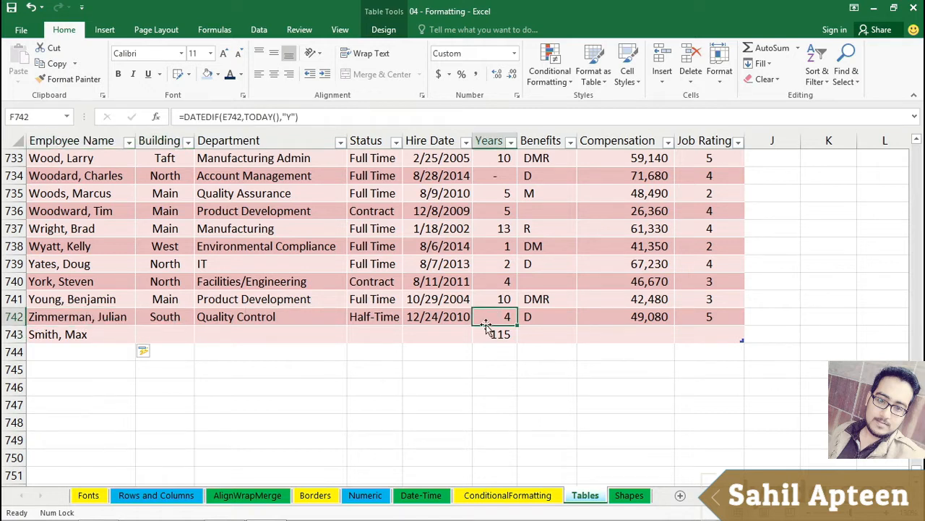
left_click(452, 333)
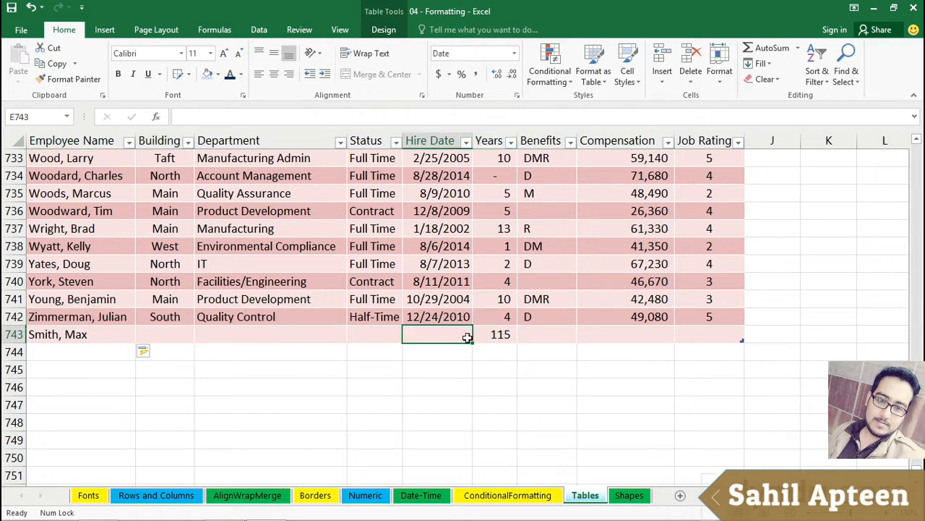
left_click(489, 334)
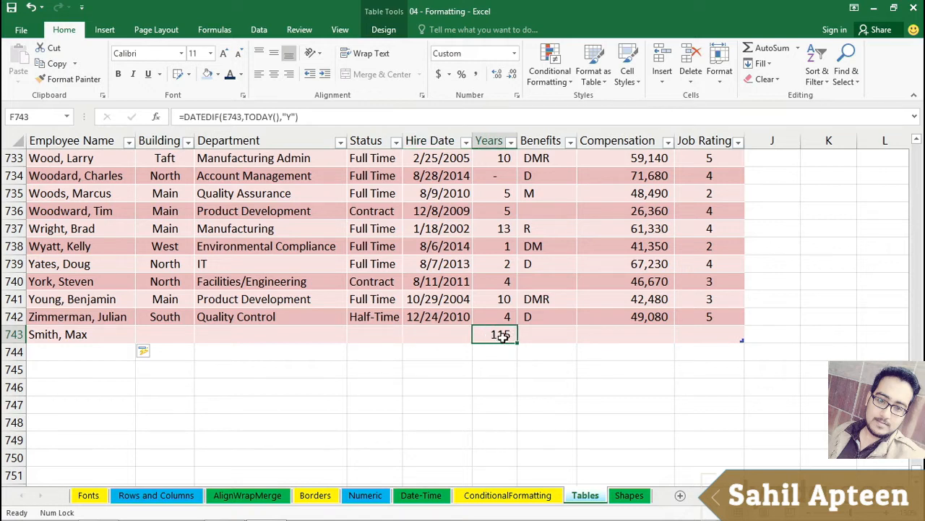
Add another employee's name in A744 to extend the table by one more row
left_click(74, 351)
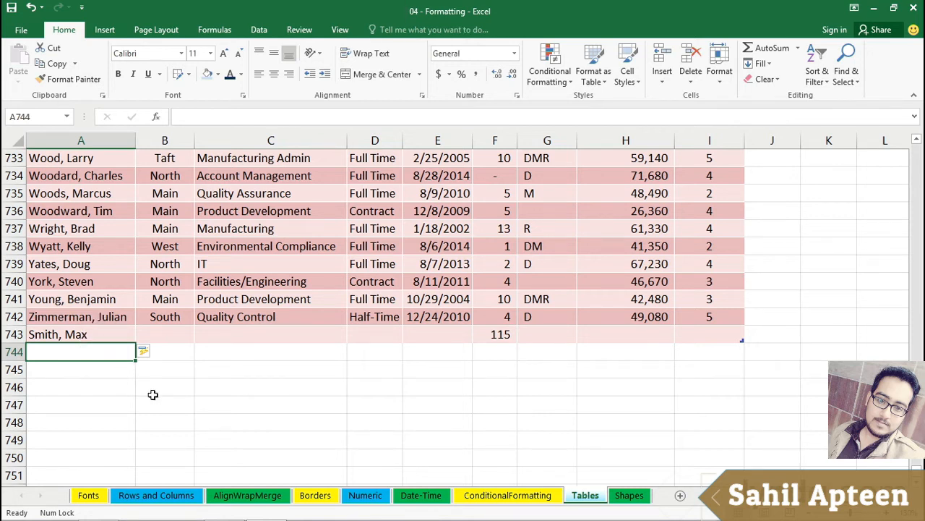
type("bates, Gil")
key("Tab")
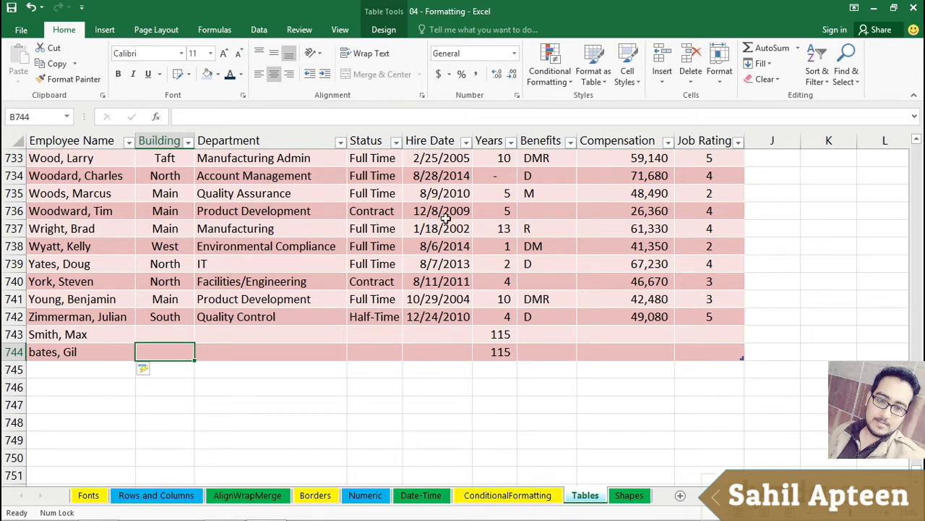
Widen column J and add a table column beside Job Rating with the header "New Comp." in J1
left_click(769, 262)
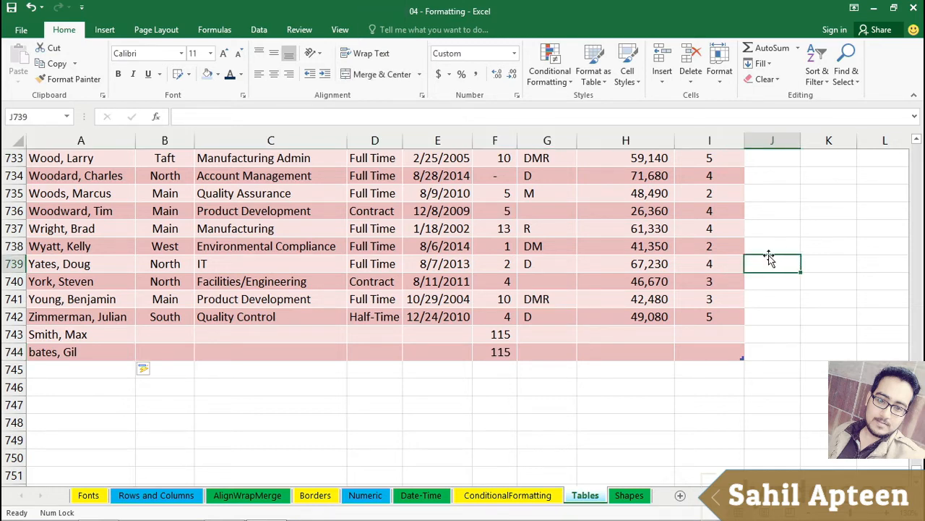
key("ctrl+Up")
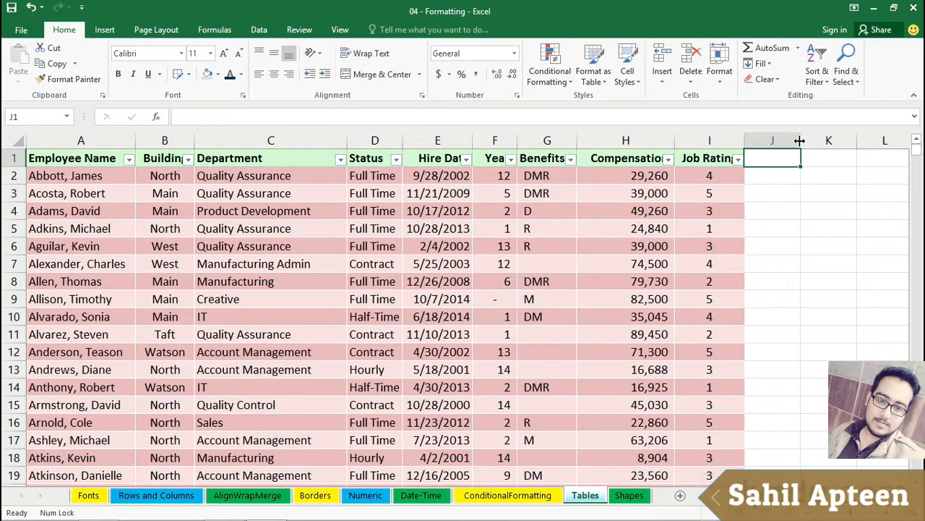
left_click_drag(801, 141, 851, 141)
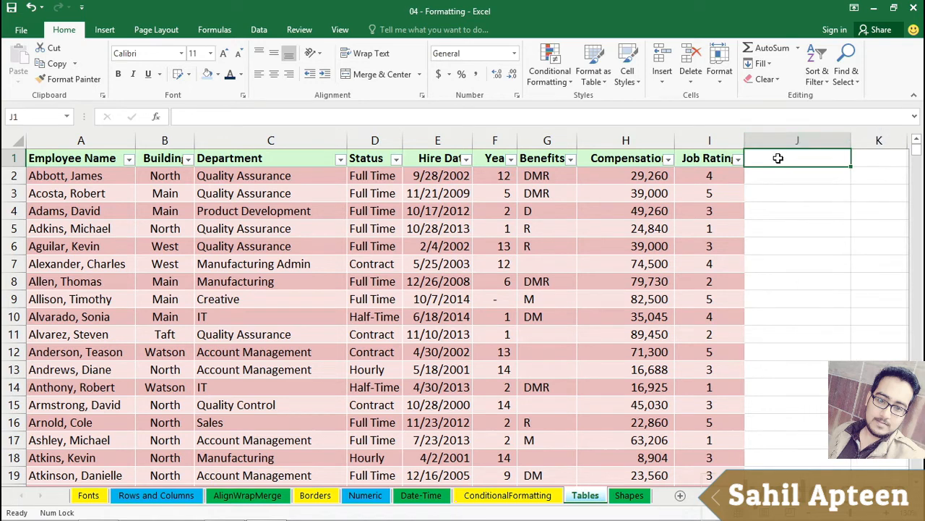
type("New")
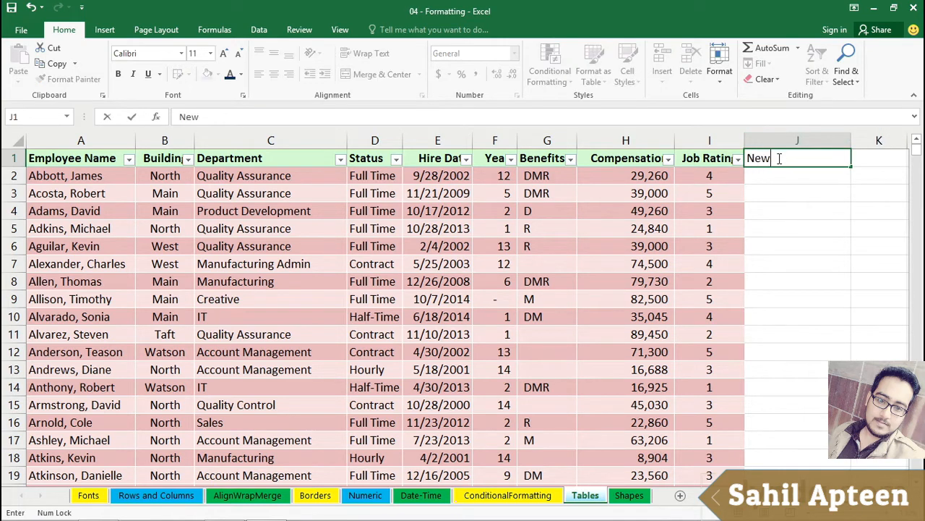
type(" Comp.")
key("Return")
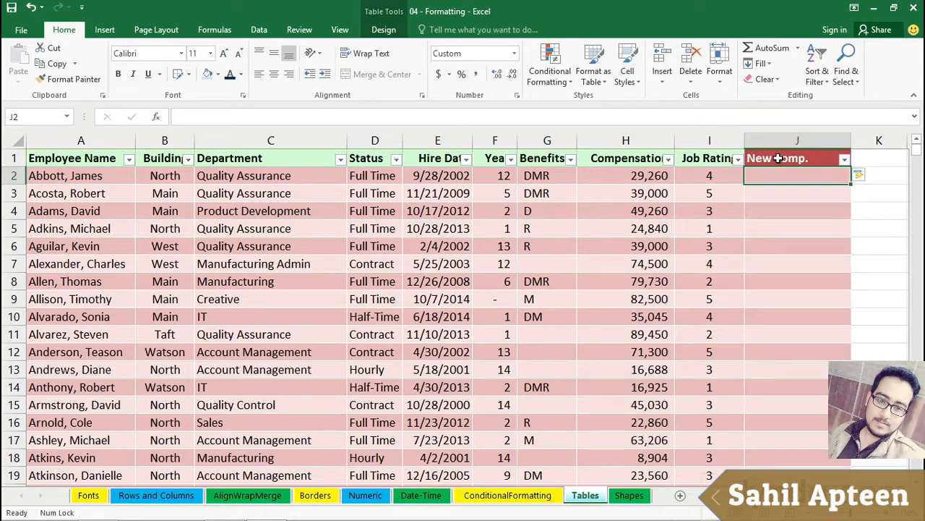
Fill the New Comp. column by entering the formula =H2+2000 in J2
type("=h2")
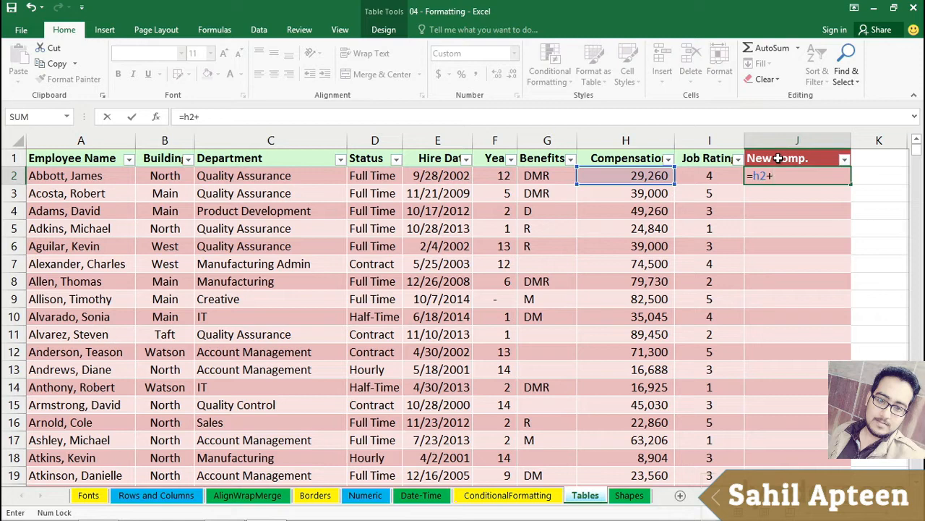
type("+2000")
key("Return")
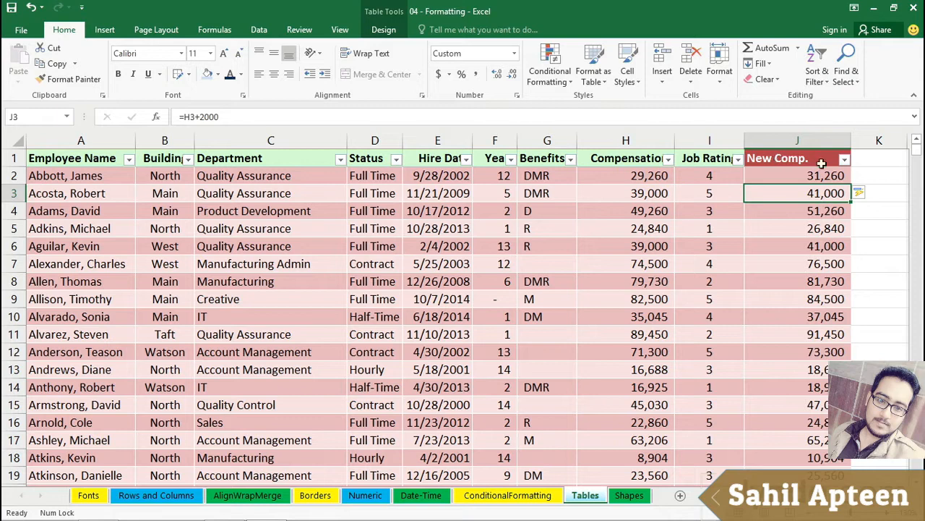
left_click(778, 174)
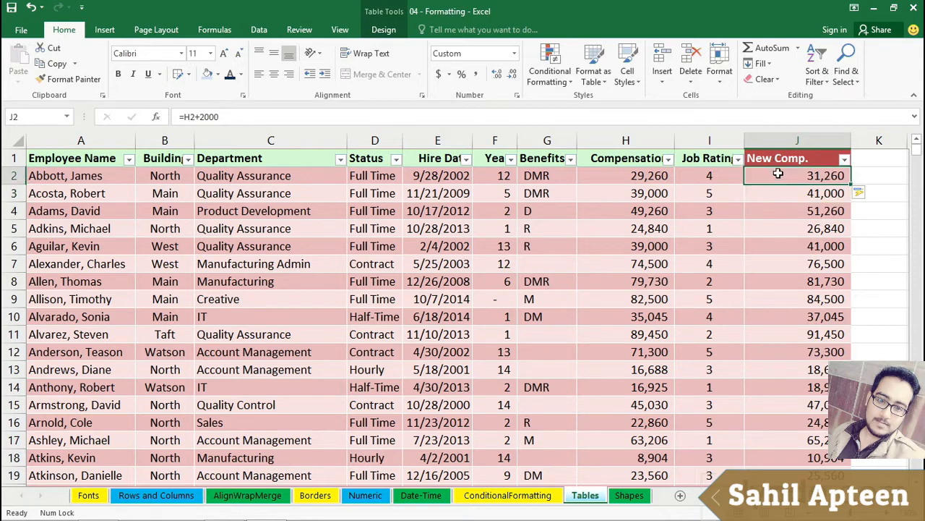
double_click(778, 173)
double_click(771, 175)
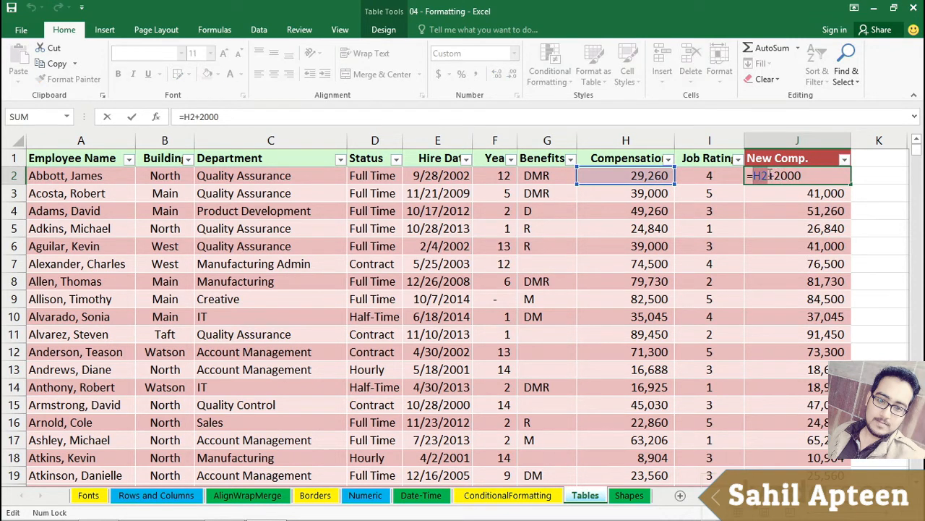
left_click(630, 173)
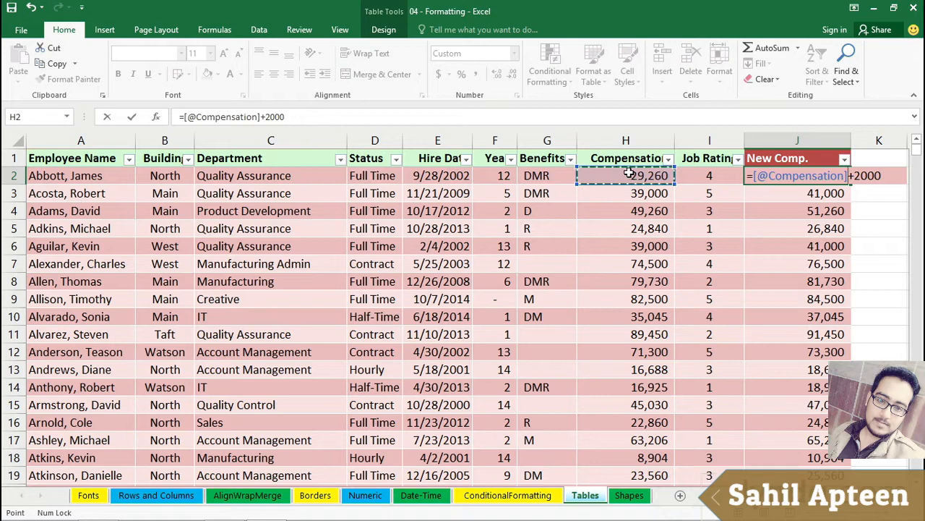
key("Return")
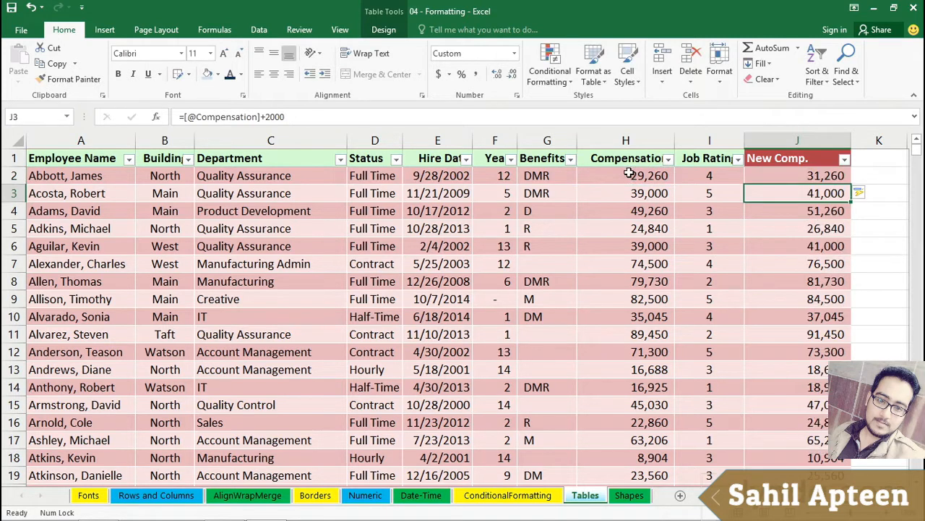
key("Down")
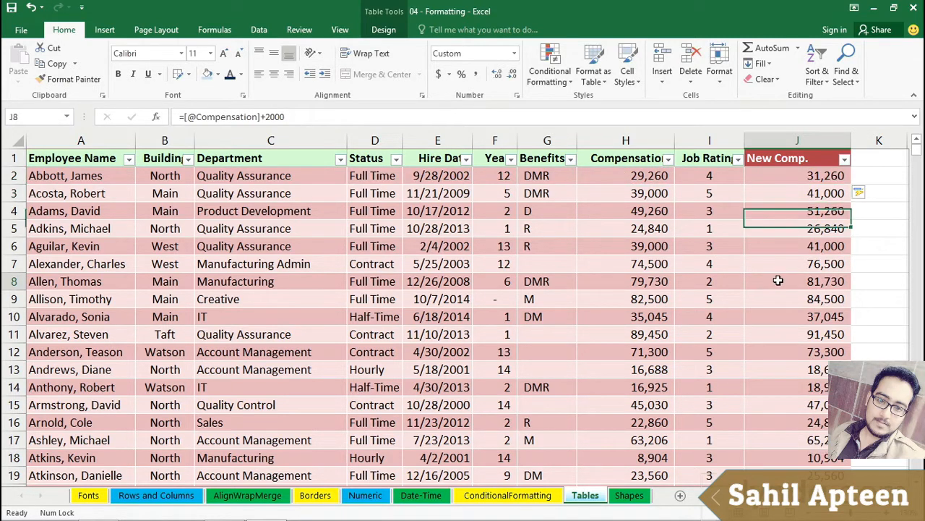
double_click(778, 282)
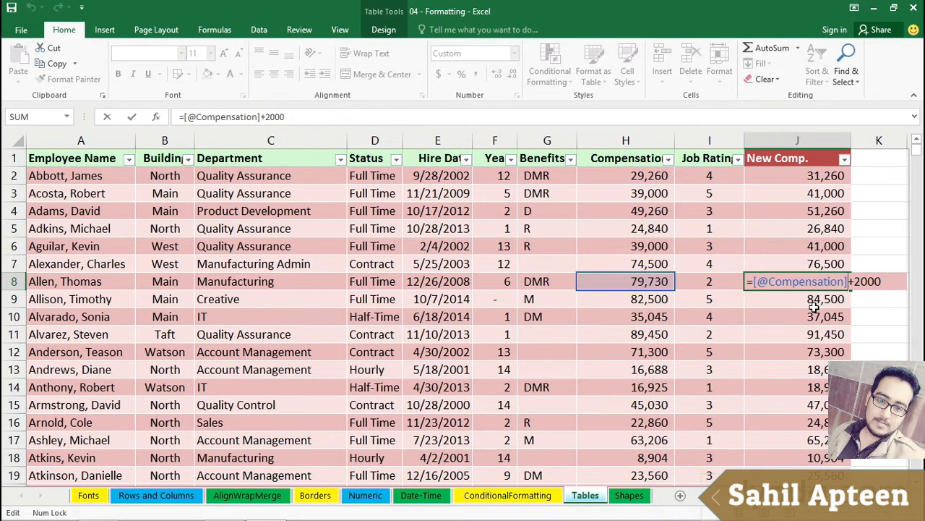
key("ctrl+Return")
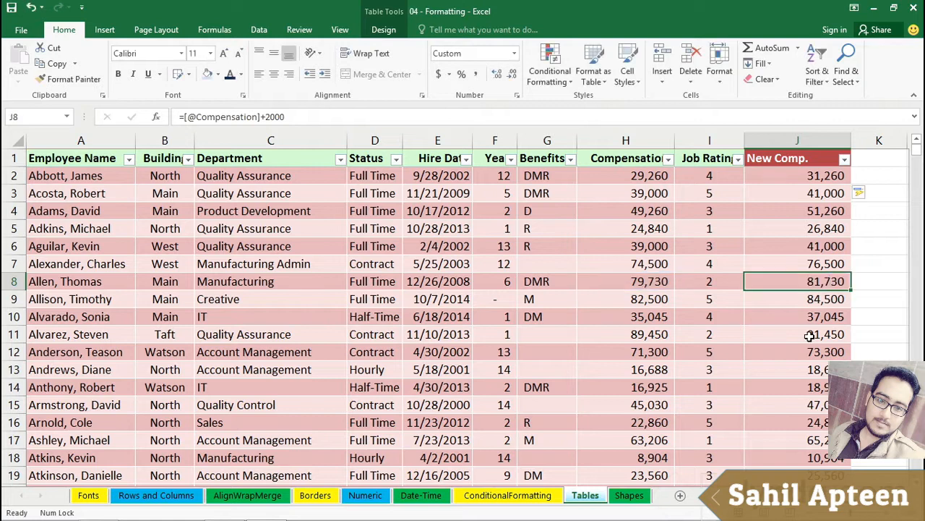
Enter the raise percentage 3.1% in M1, outside the employee table
scroll(463, 311, "right", 2)
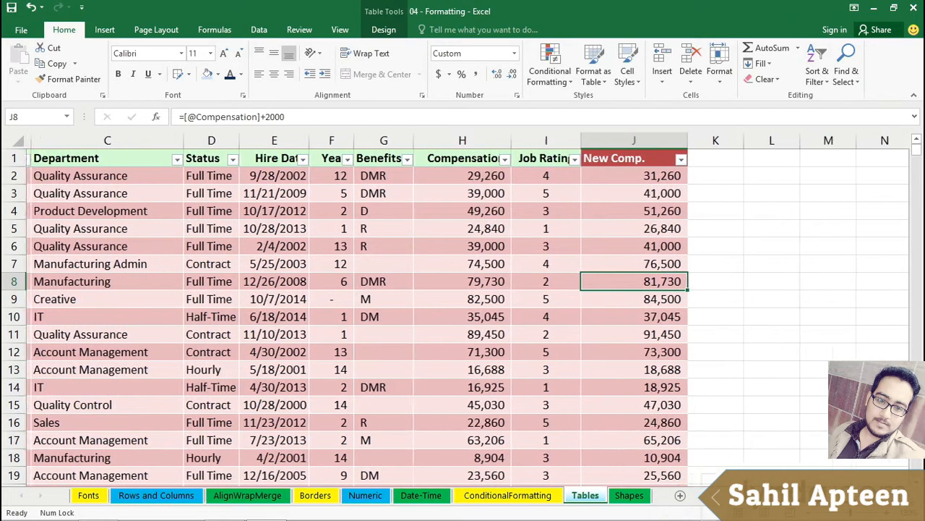
left_click(822, 158)
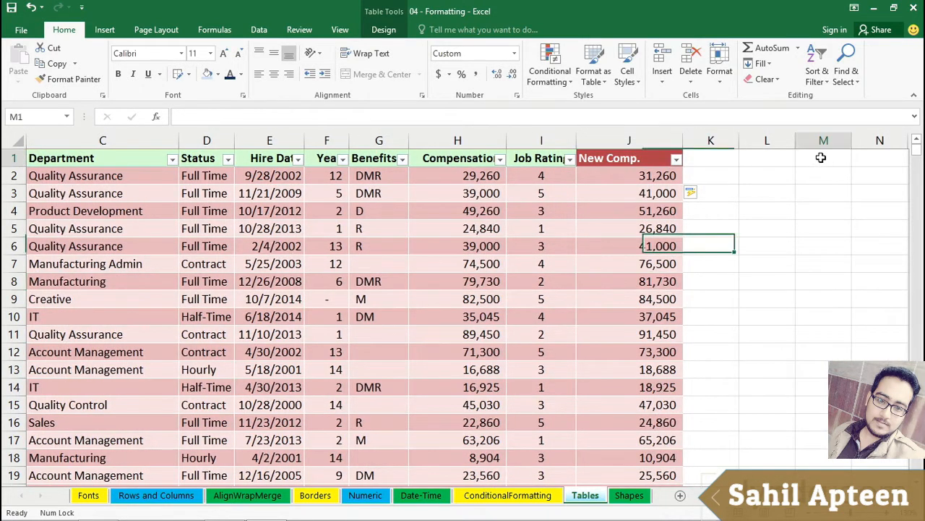
type("3.1%")
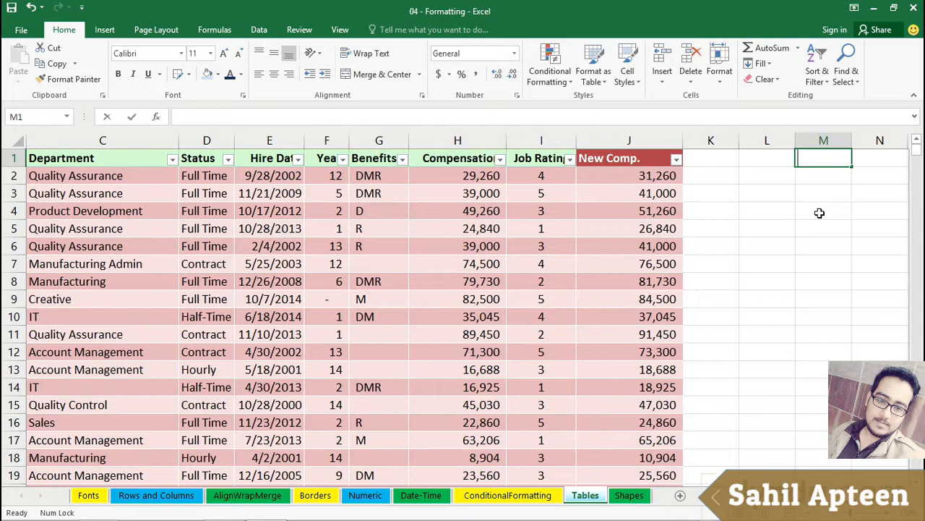
key("Return")
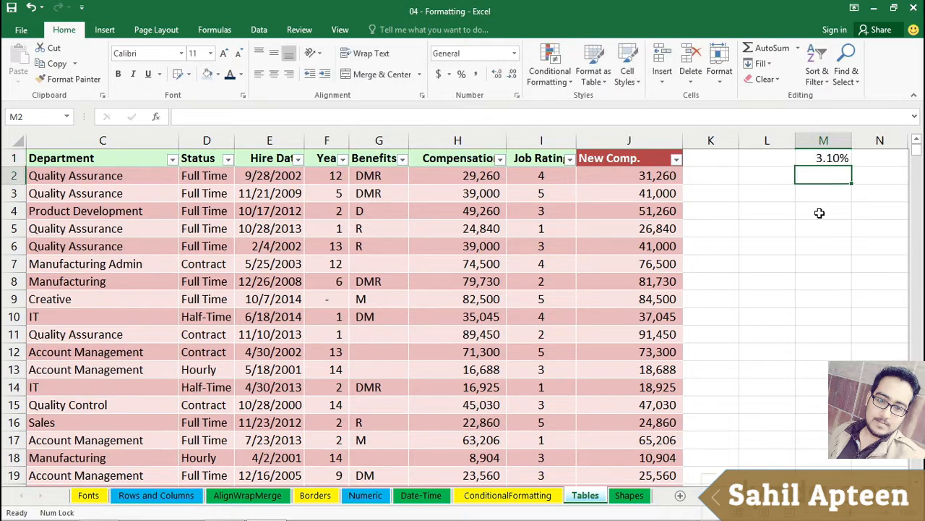
left_click(641, 176)
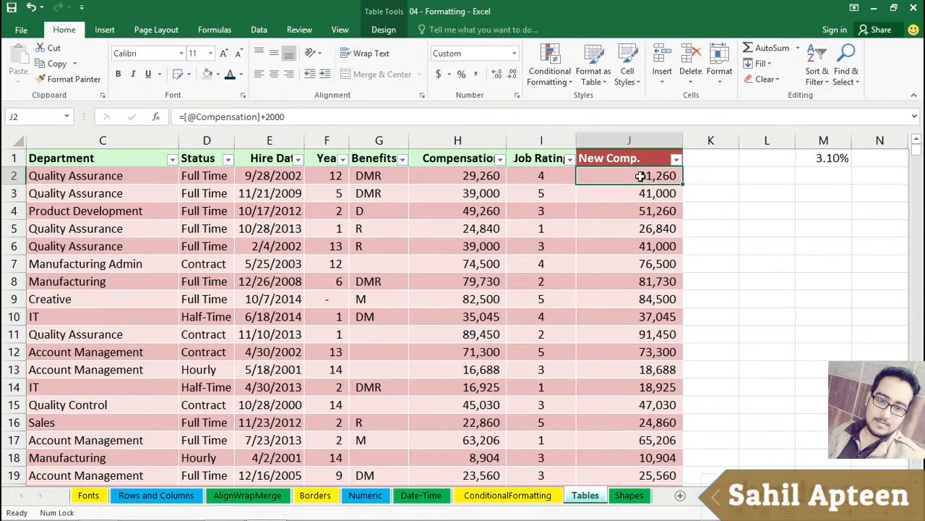
key("F2")
left_click_drag(721, 176, 669, 185)
type("*")
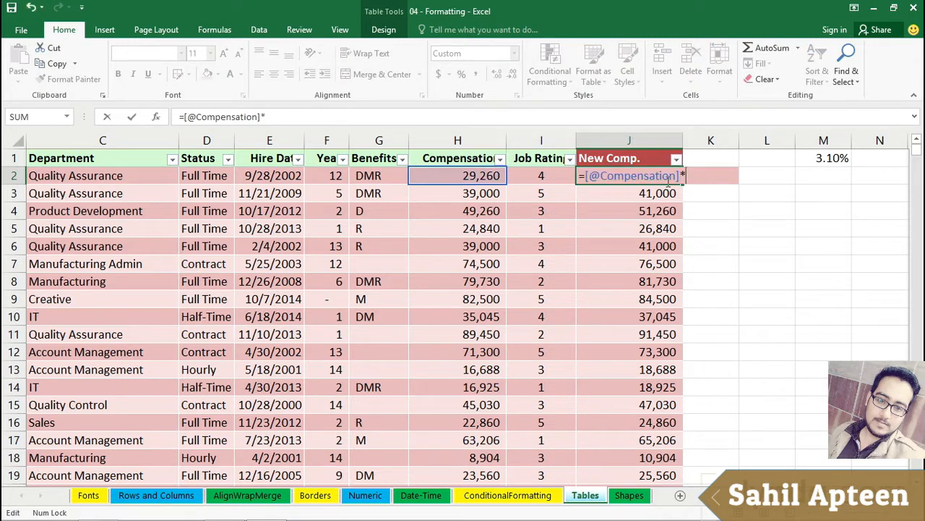
left_click(822, 158)
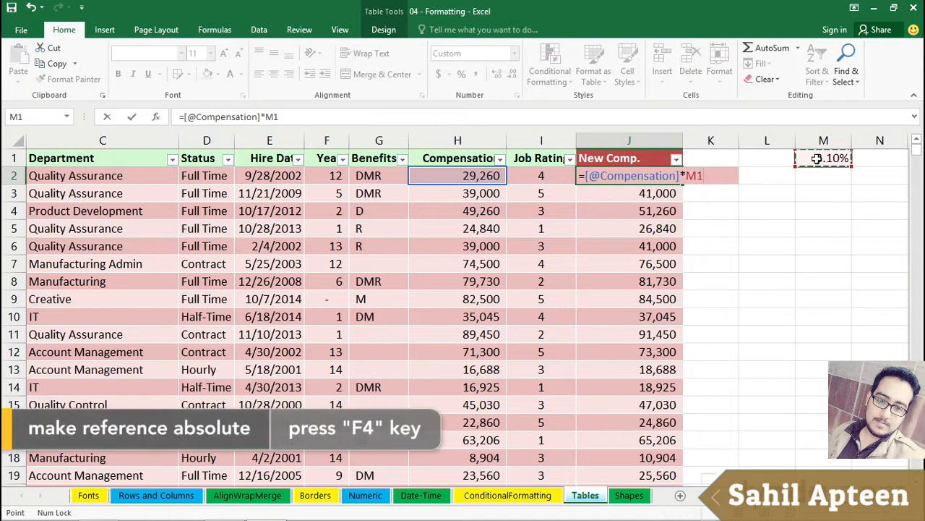
key("F4")
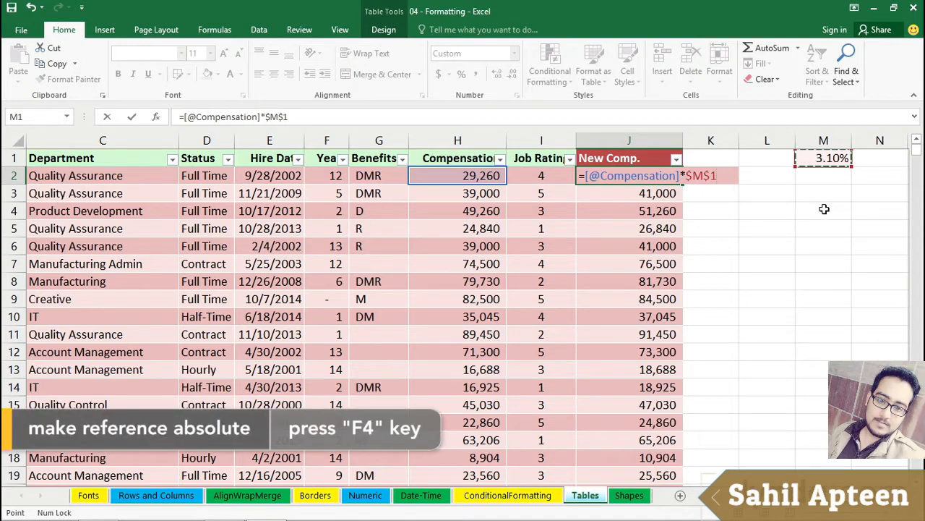
type("+")
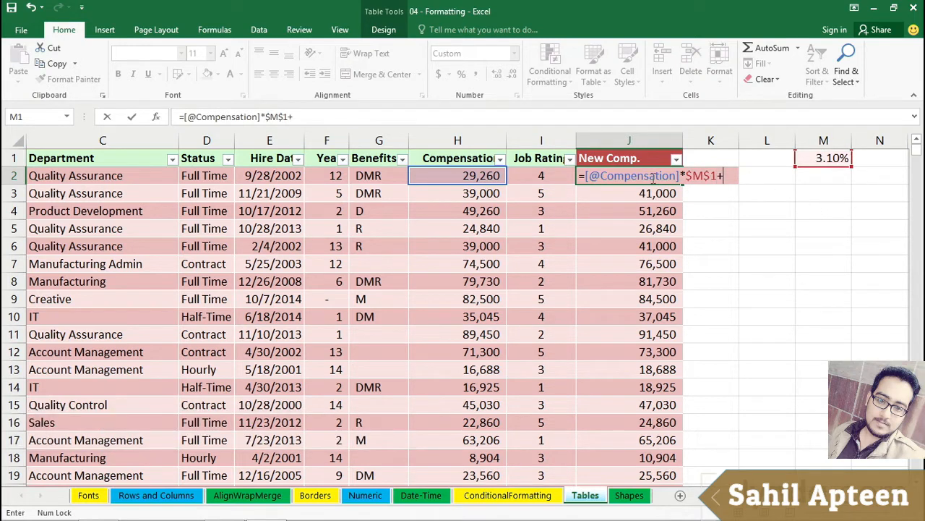
left_click(459, 181)
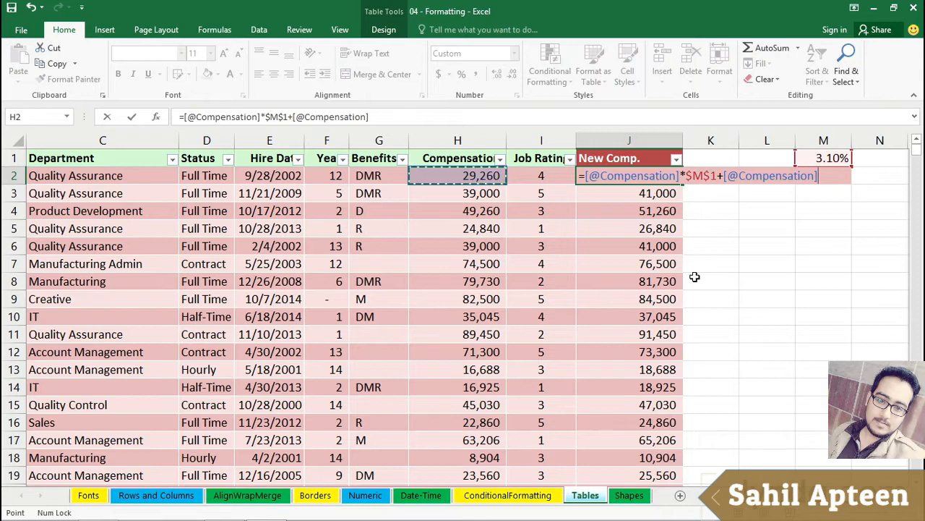
key("Return")
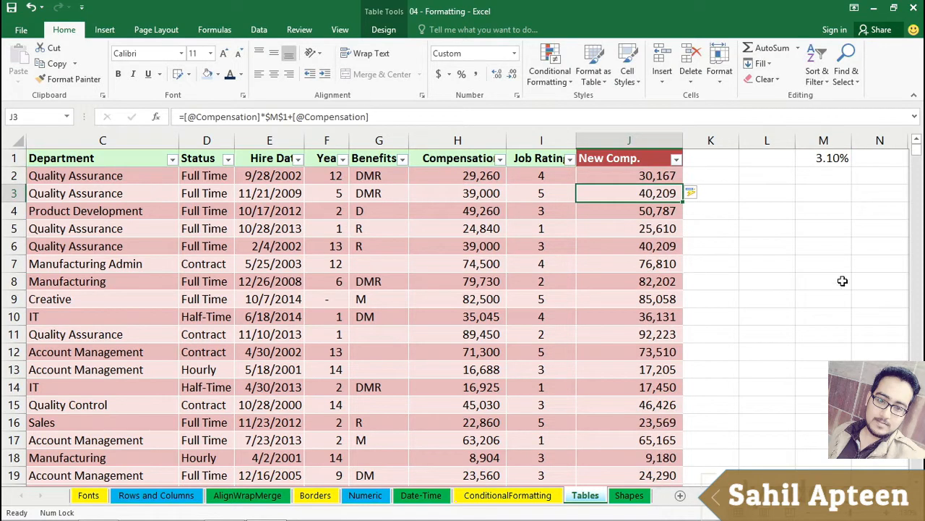
Turn on the total row for the employee table
left_click(470, 163)
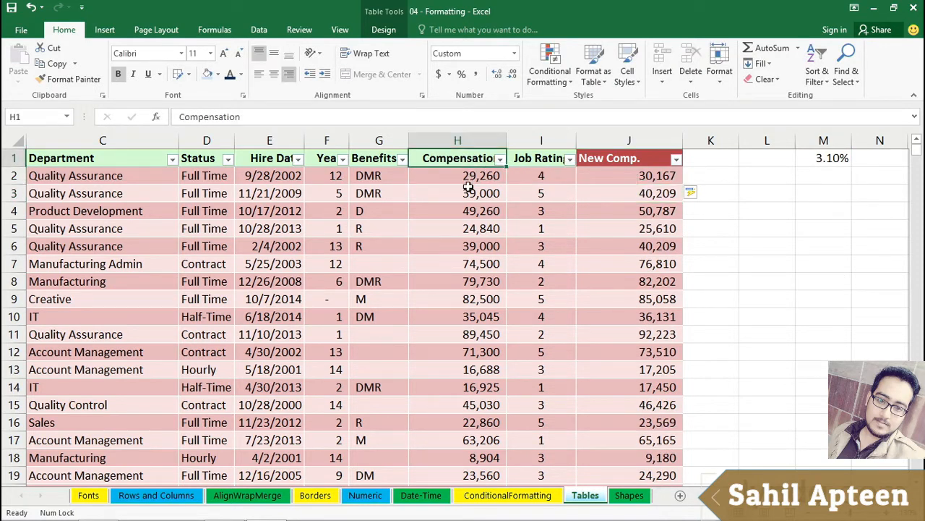
left_click(454, 191)
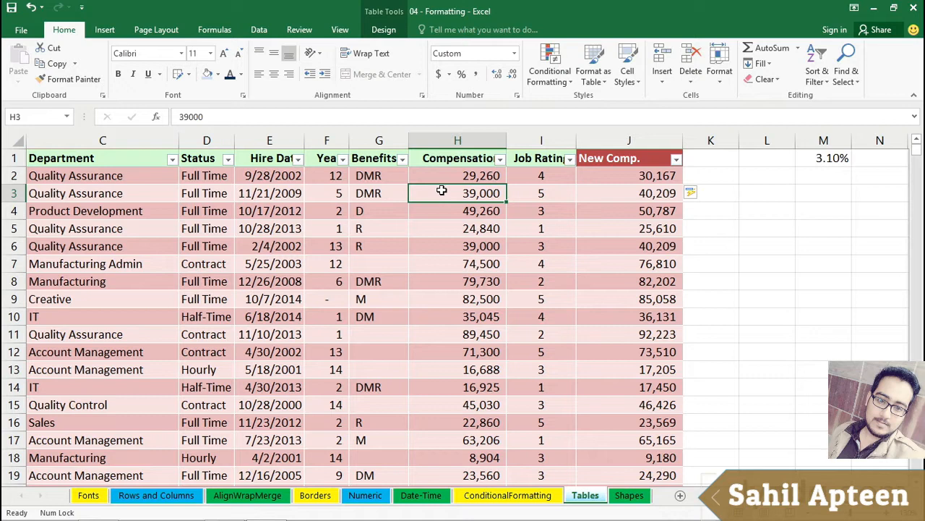
left_click(384, 30)
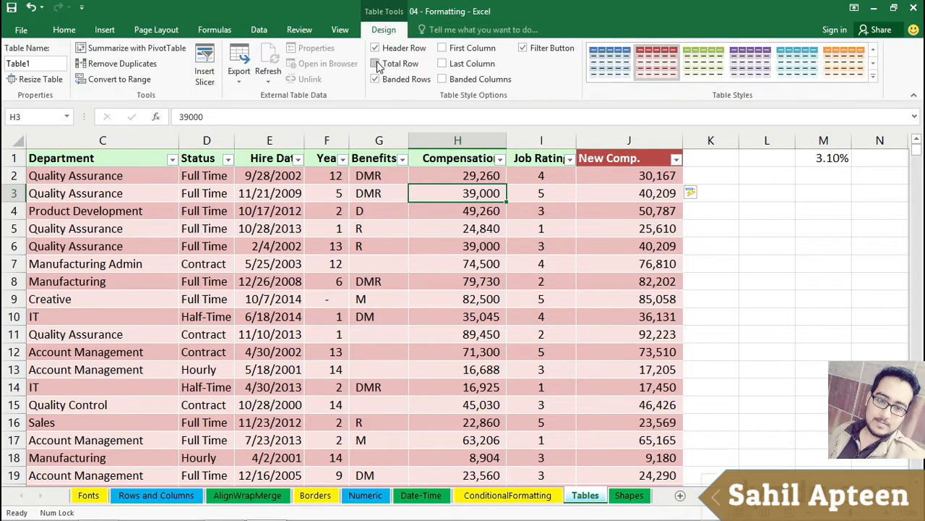
left_click(375, 64)
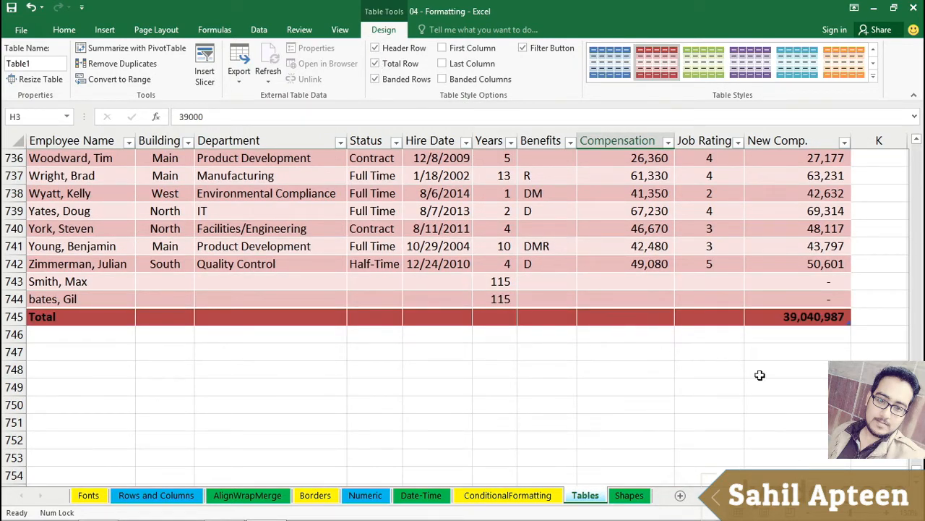
Copy the New Comp. total across the total row to the Job Rating and Compensation columns
left_click(812, 319)
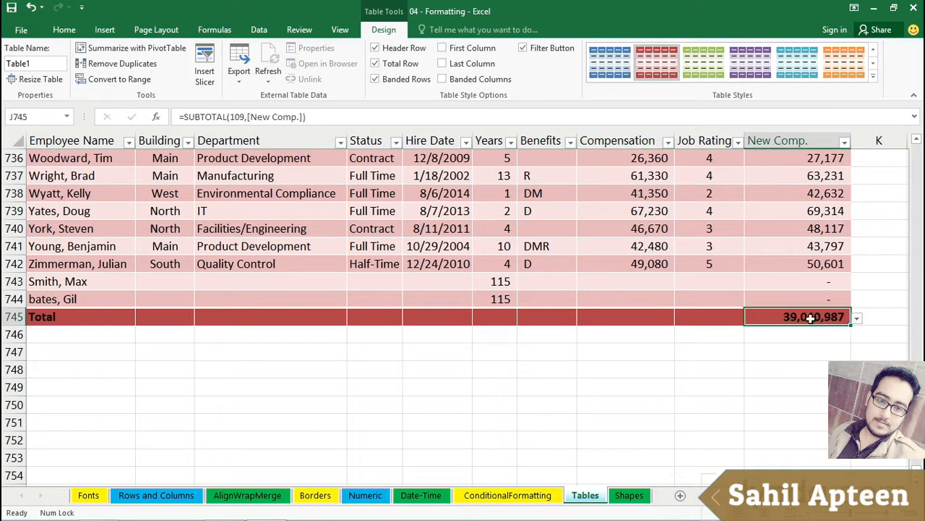
left_click(857, 320)
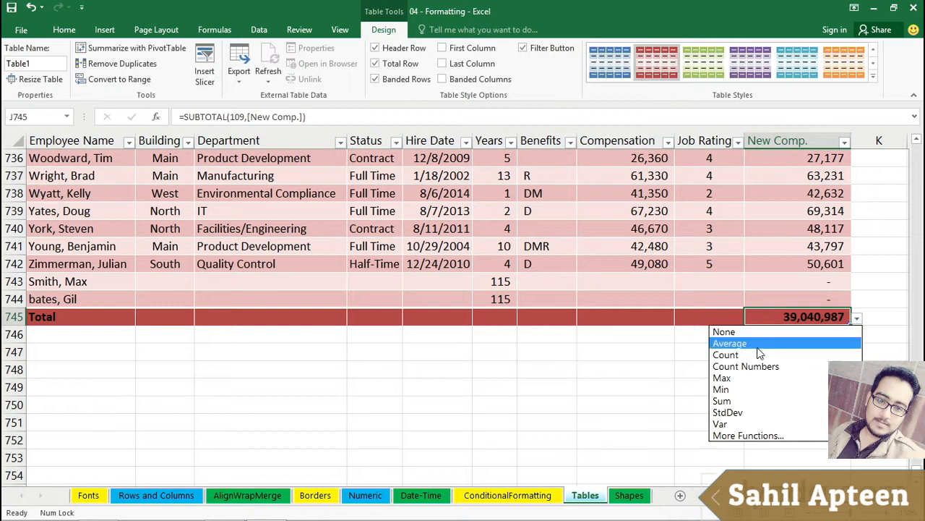
left_click(841, 317)
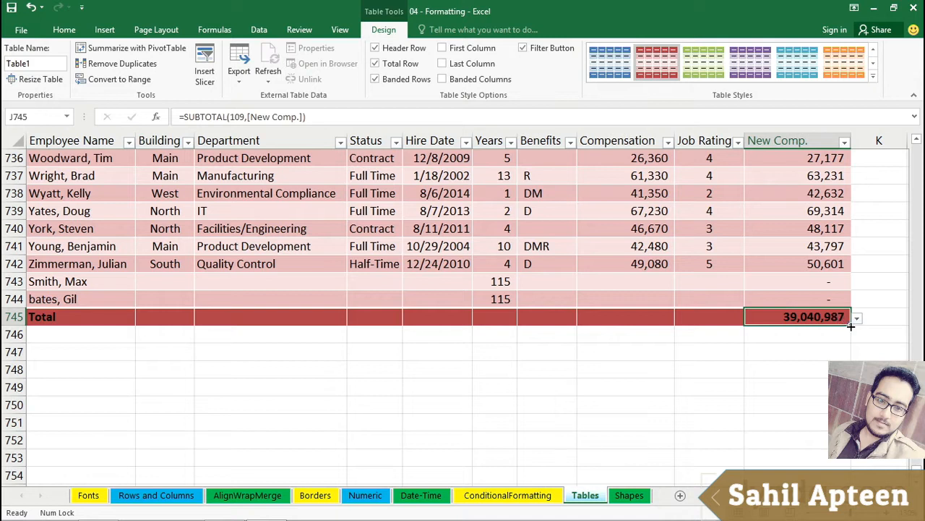
left_click_drag(851, 326, 620, 307)
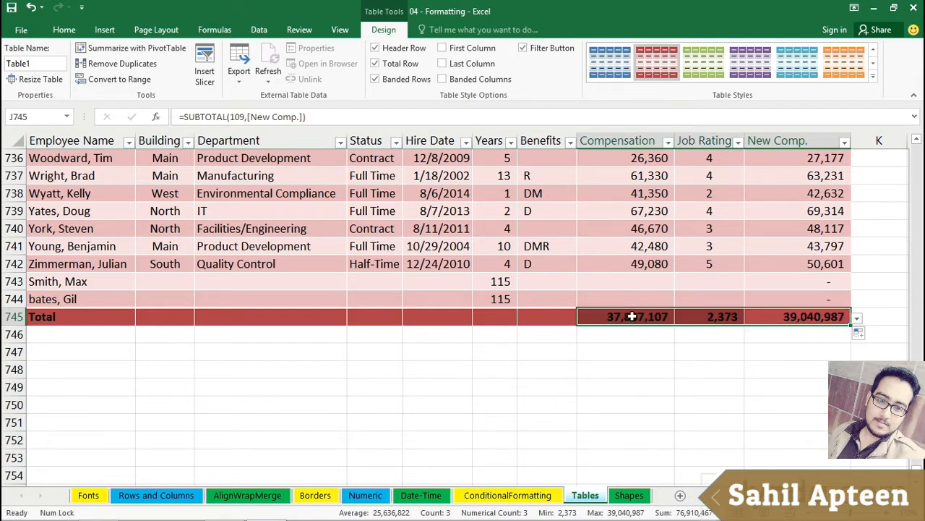
Change the Job Rating column's total to calculate the Average
left_click(632, 316)
left_click(701, 319)
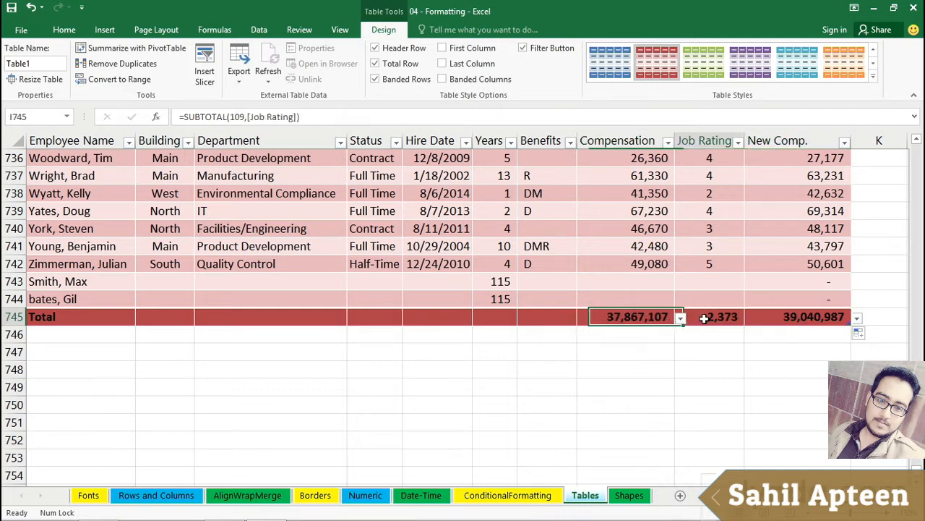
left_click(750, 319)
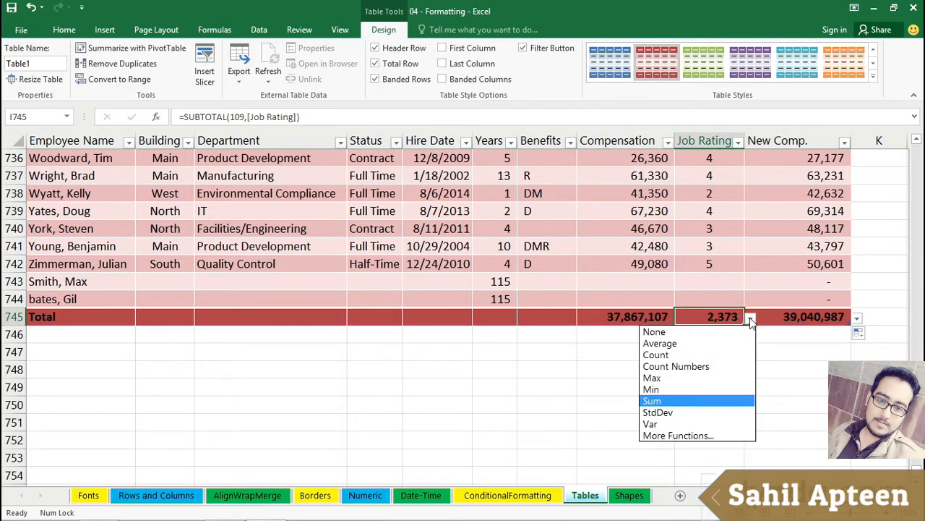
left_click(668, 344)
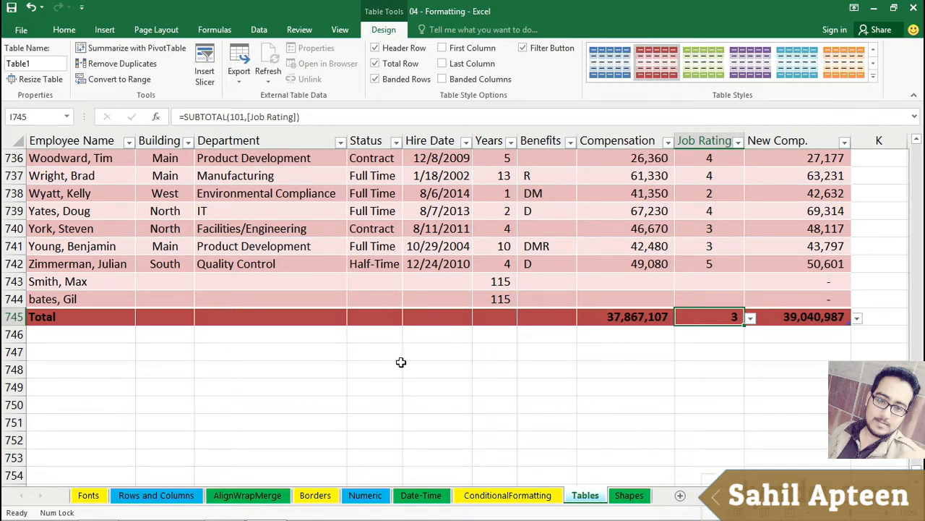
Turn off the total row and add a new table row by entering another employee's name in A745
left_click(376, 64)
left_click(42, 315)
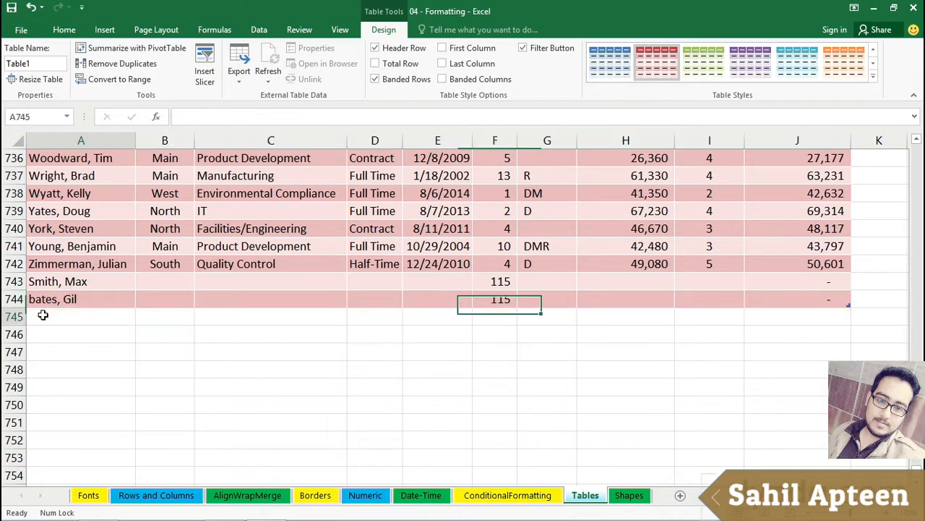
type("Hayes, Pat")
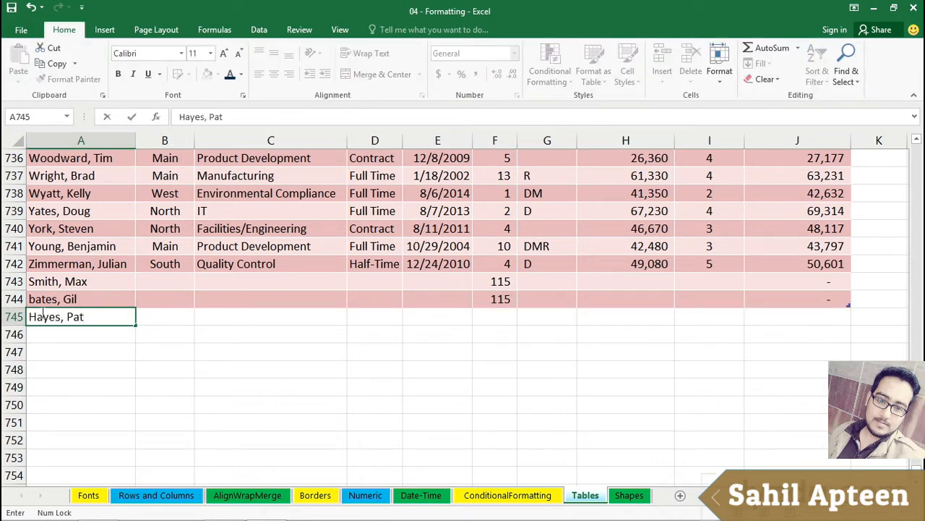
key("Return")
key("Tab")
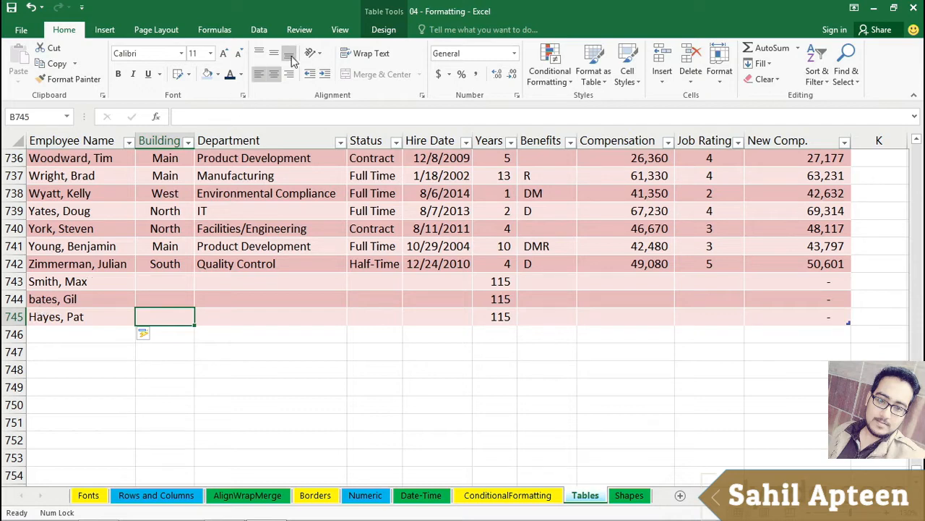
Turn the table's total row back on beneath the newly added employee row
left_click(383, 31)
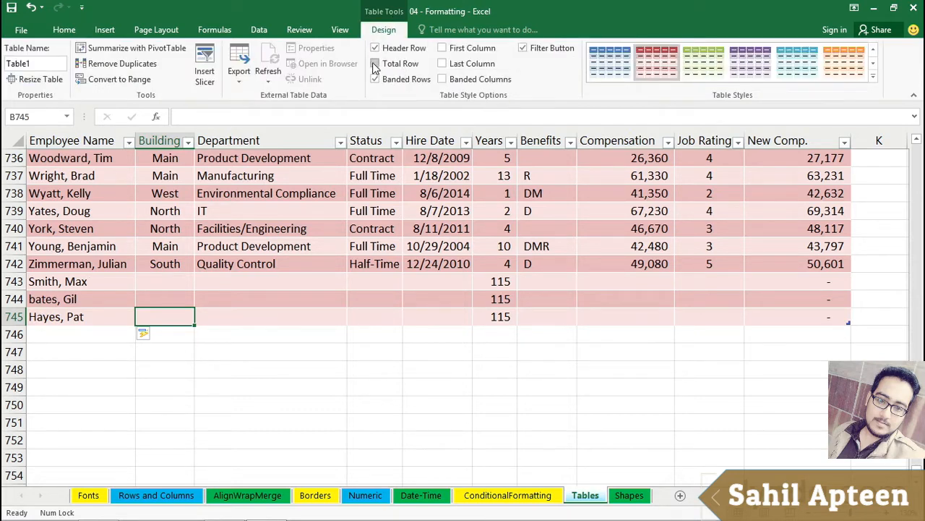
left_click(375, 63)
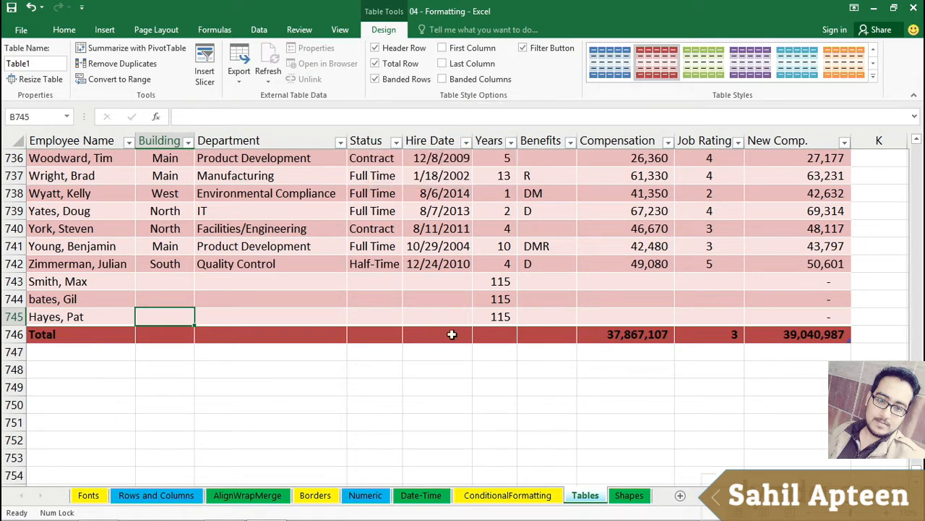
left_click(462, 250)
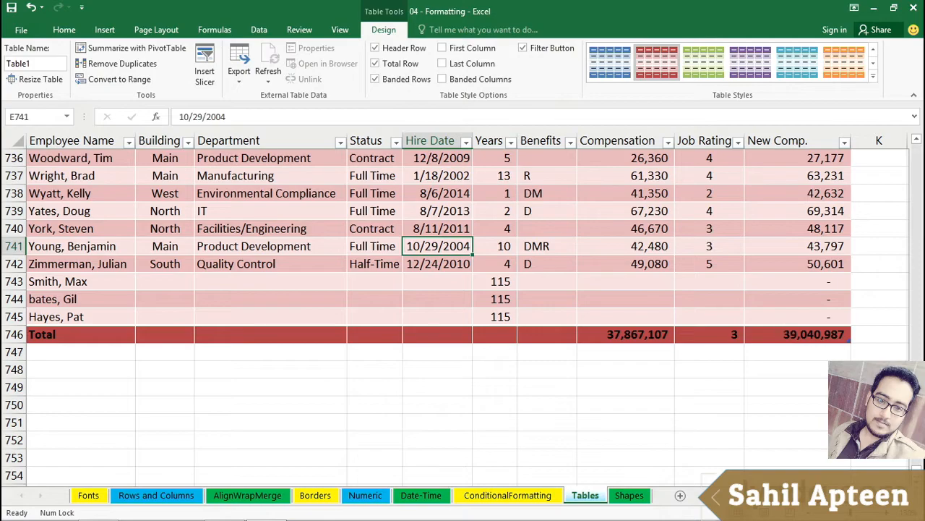
Insert slicers for the Department and Status fields of the employee table
left_click_drag(916, 466, 916, 141)
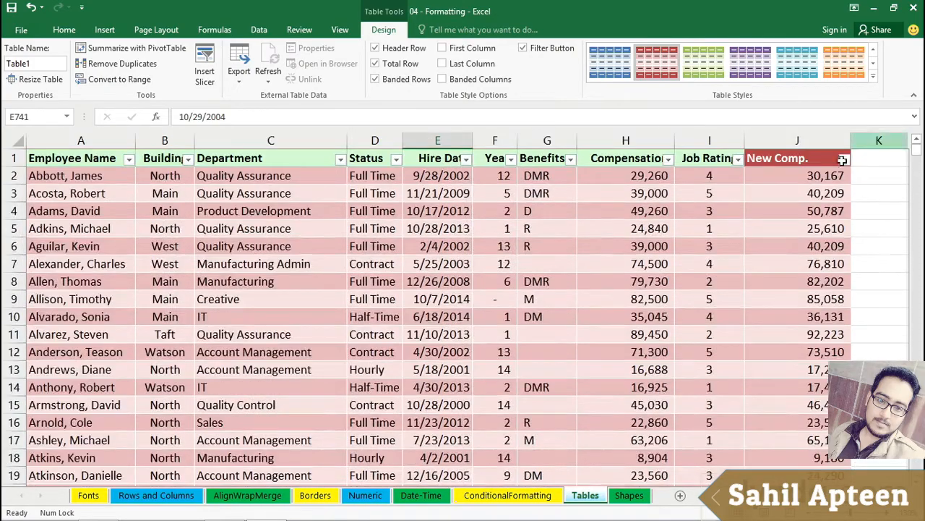
left_click(91, 158)
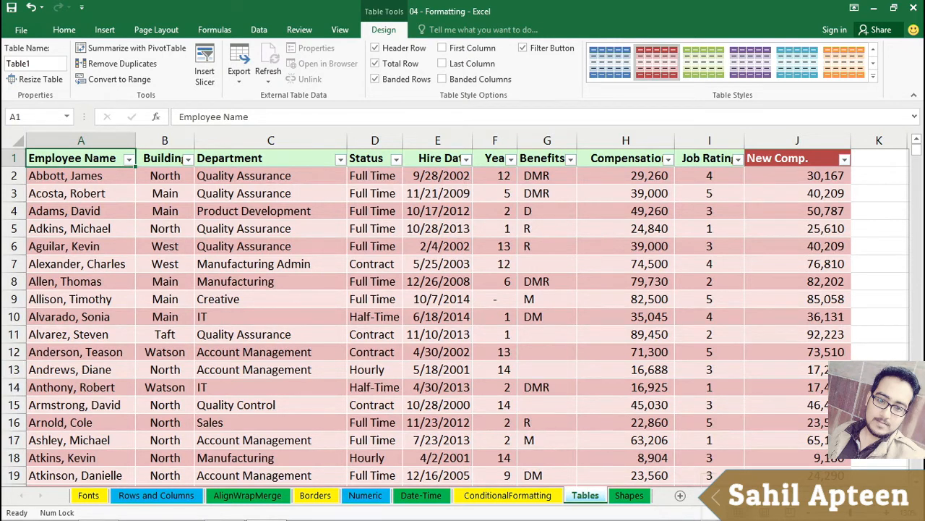
scroll(469, 309, "right", 1)
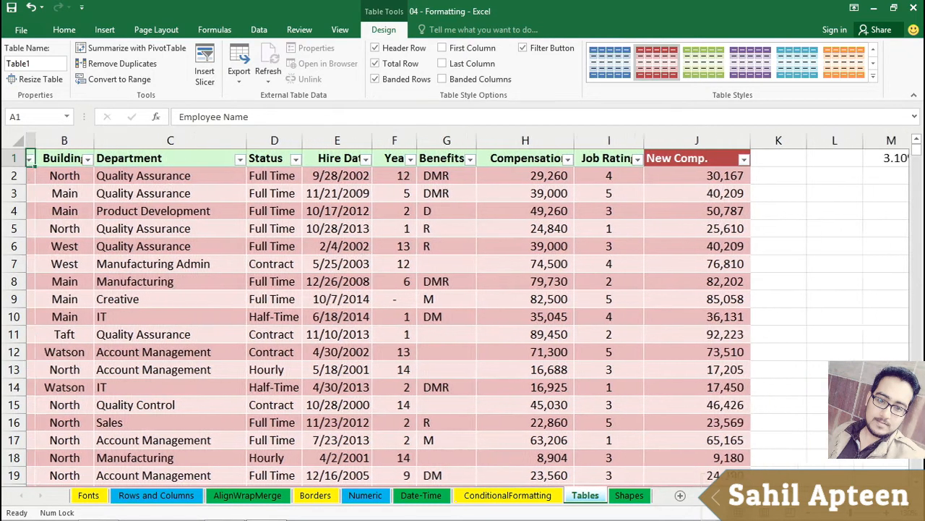
scroll(468, 308, "right", 1)
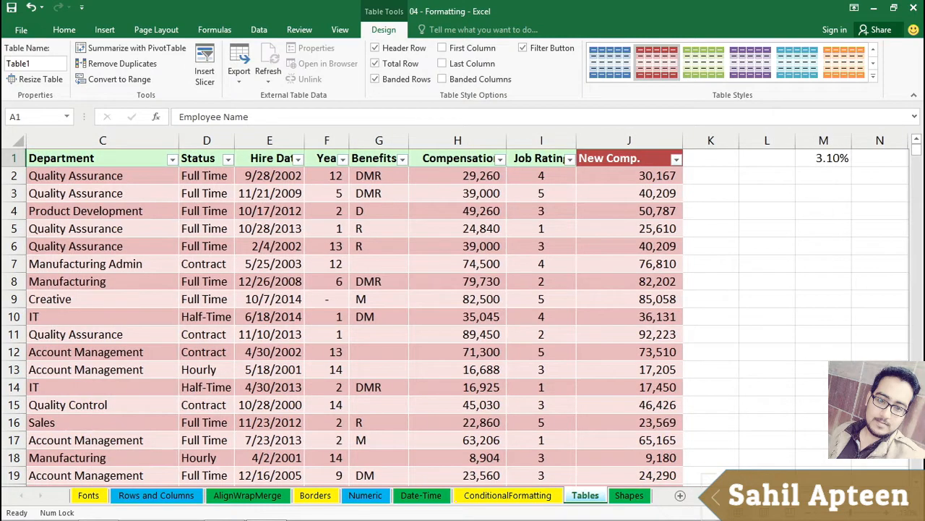
left_click(383, 226)
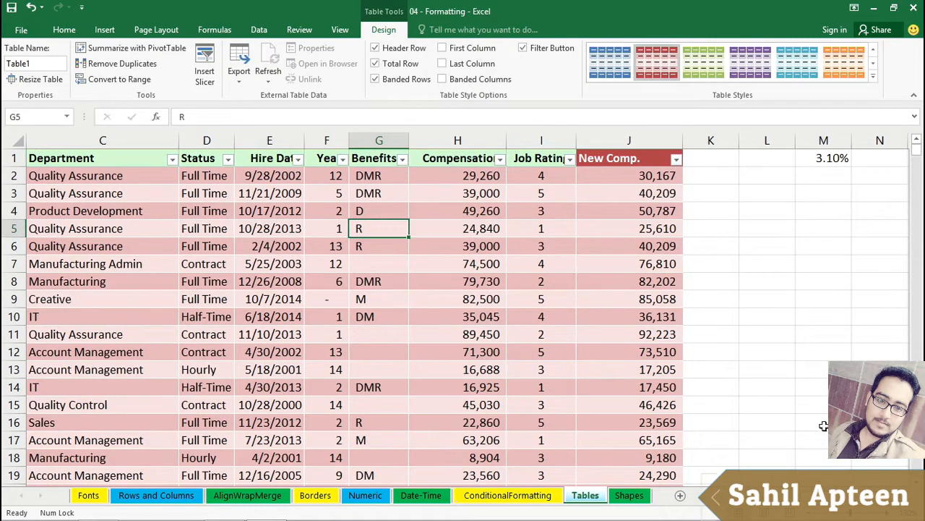
scroll(469, 309, "right", 1)
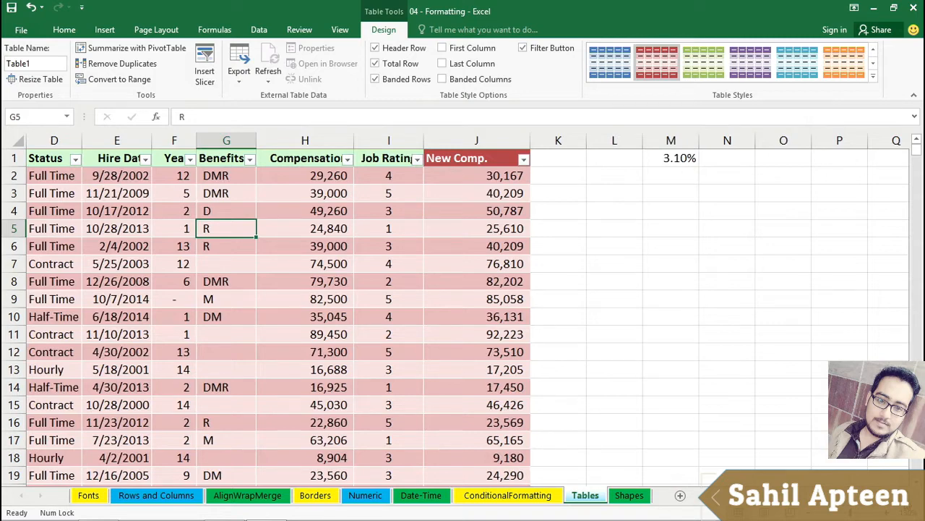
scroll(468, 309, "left", 3)
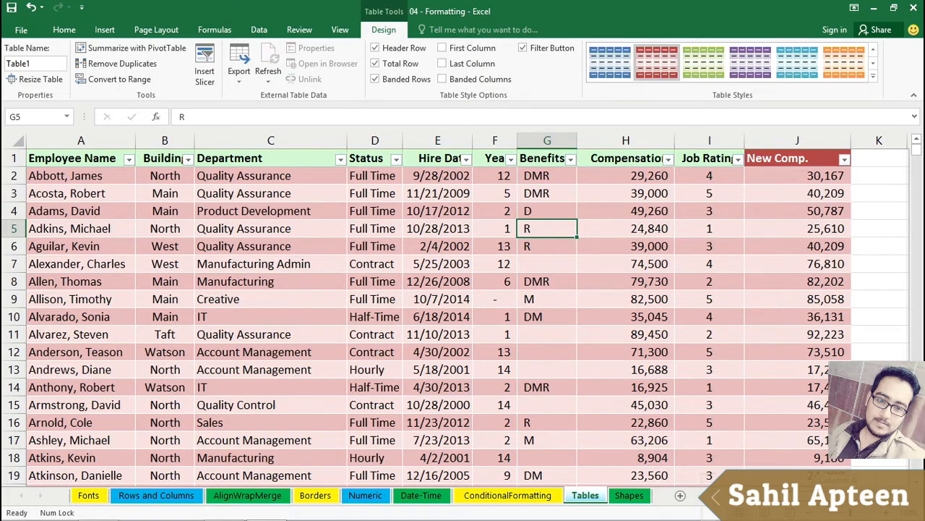
scroll(467, 309, "right", 3)
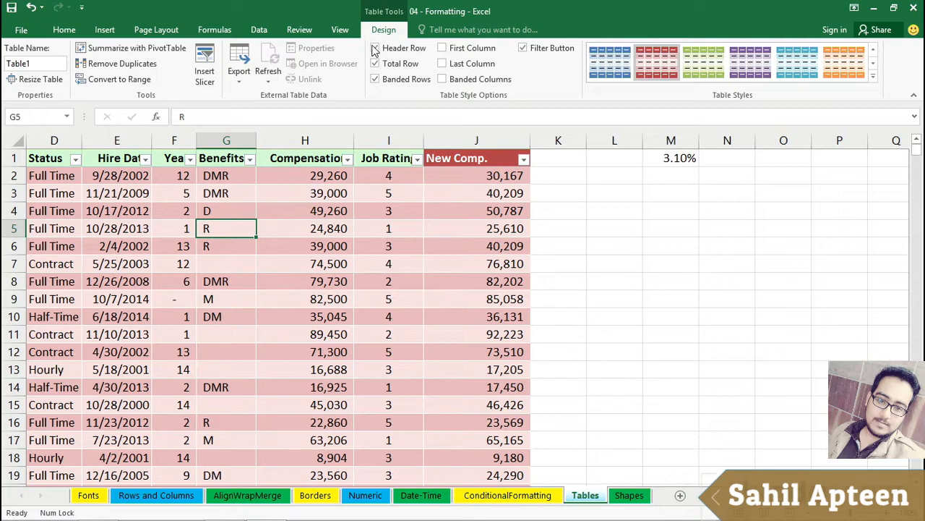
left_click(205, 62)
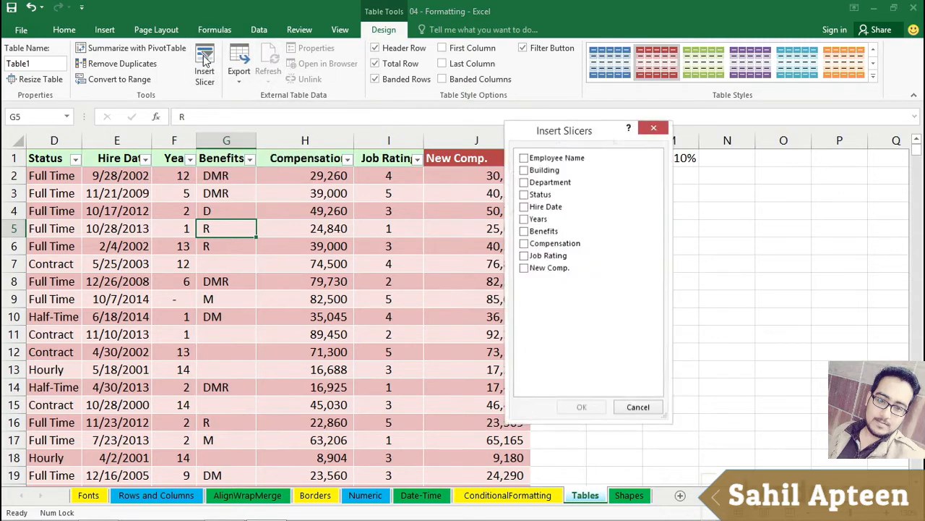
left_click(524, 183)
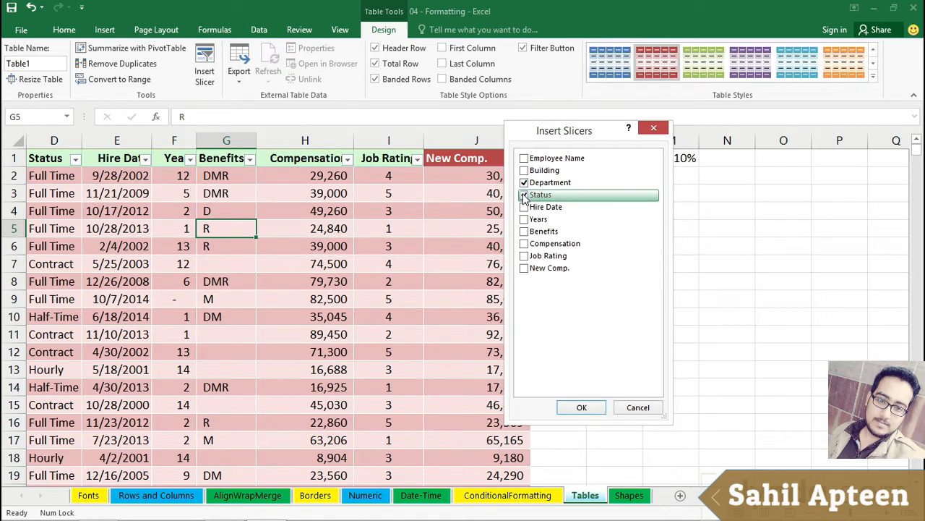
left_click(581, 407)
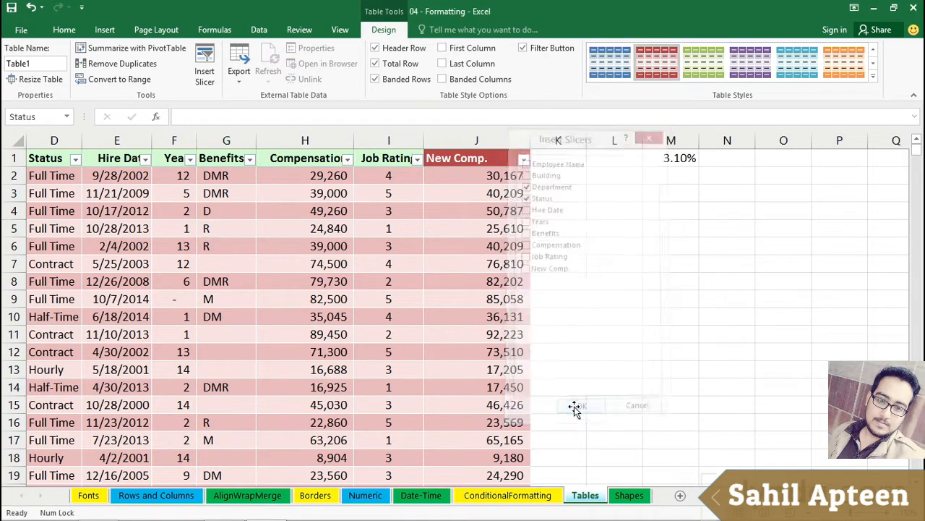
Place the Status slicer beside the New Comp. column, shrink it to about 1.95" high by 1.22" wide, and apply the light orange slicer style
left_click_drag(482, 239, 607, 168)
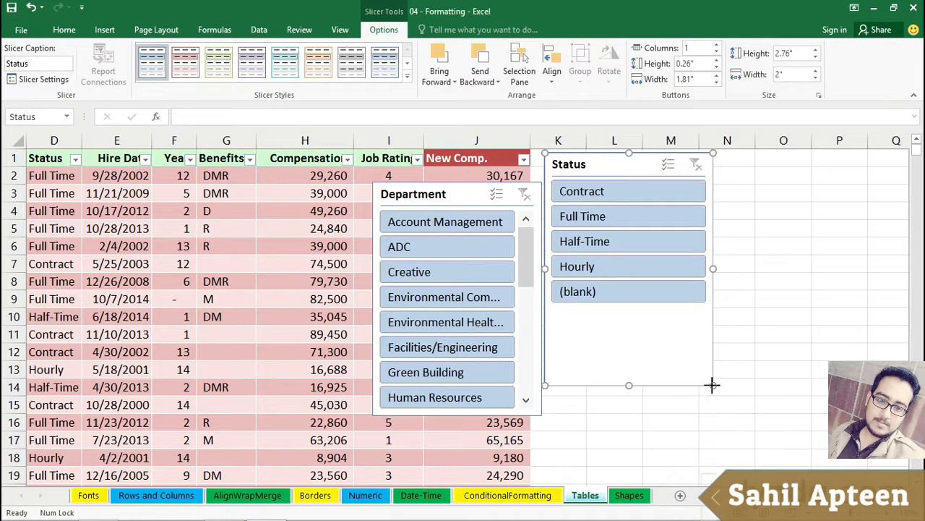
left_click_drag(713, 384, 648, 318)
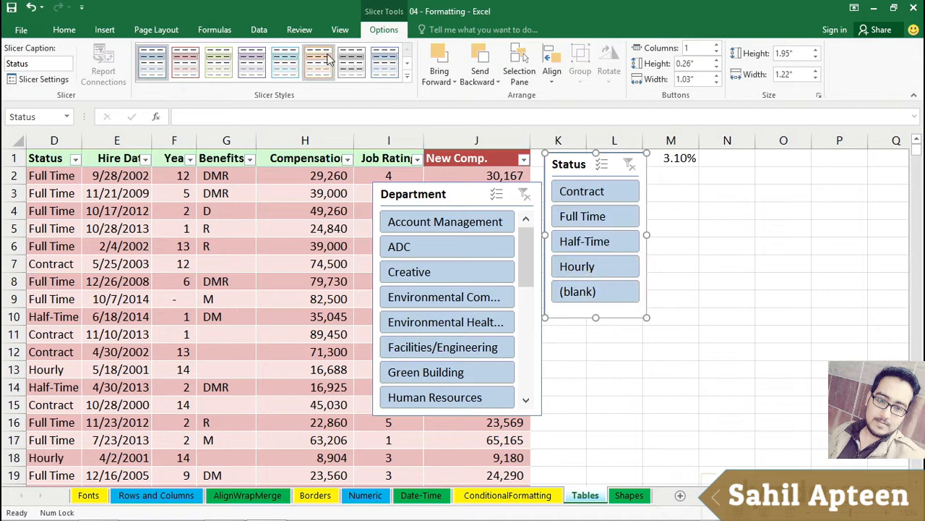
left_click(326, 60)
Place the Department slicer next to the Status slicer, arrange it in 3 columns, and enlarge it to about 2.87" high by 2.91" wide
left_click_drag(431, 192, 709, 163)
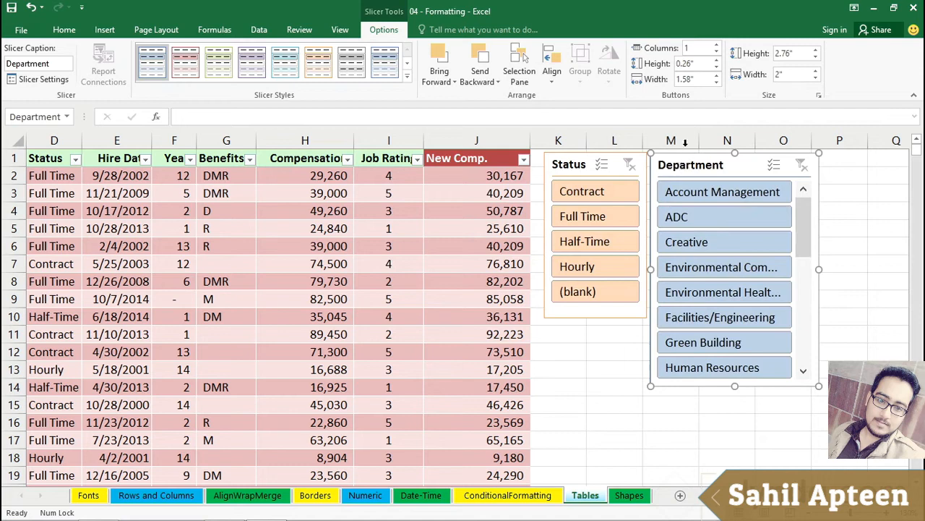
left_click(717, 45)
left_click(717, 45)
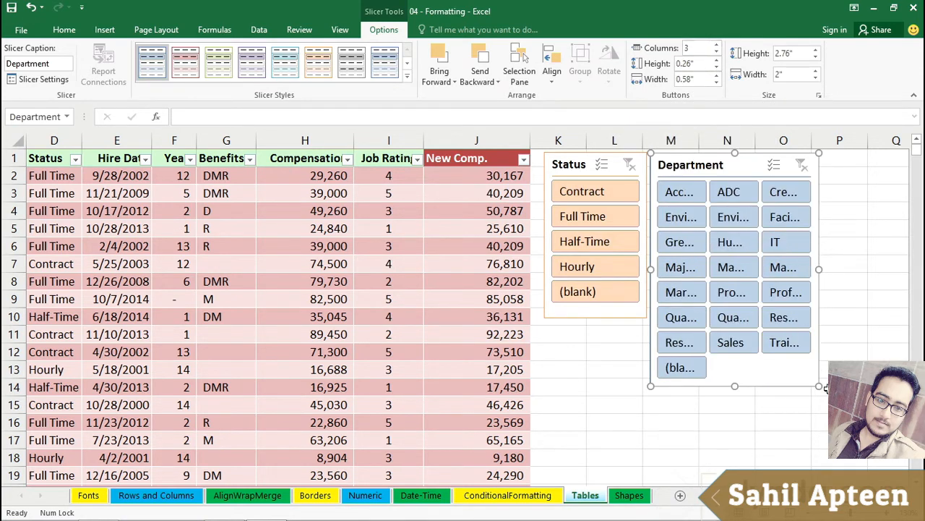
left_click_drag(822, 385, 897, 396)
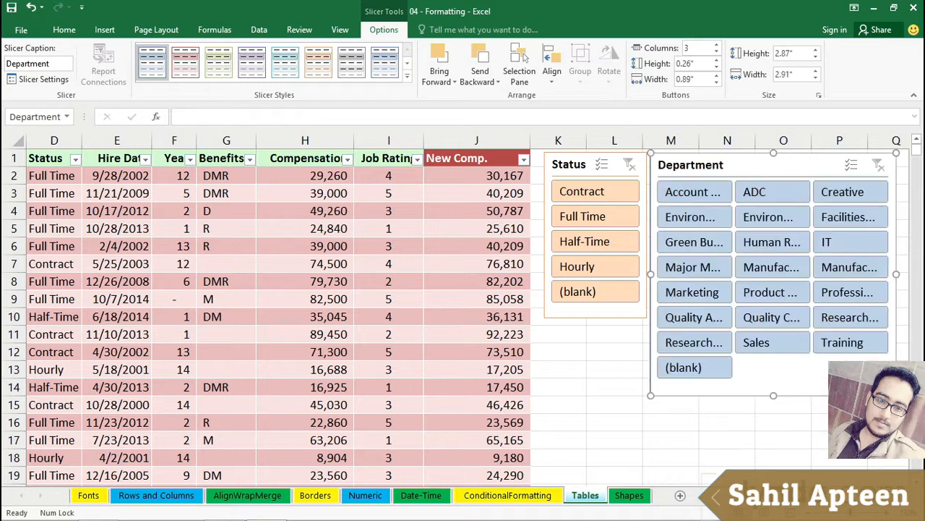
Swap the slicers so the Department slicer sits directly beside the New Comp. column and the Status slicer stands on its far side
left_click_drag(791, 174, 694, 230)
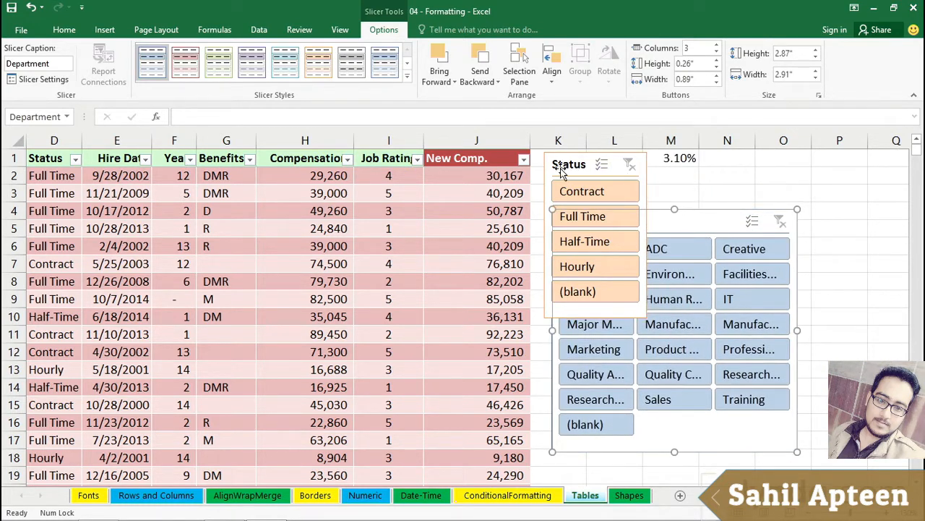
left_click_drag(557, 166, 846, 252)
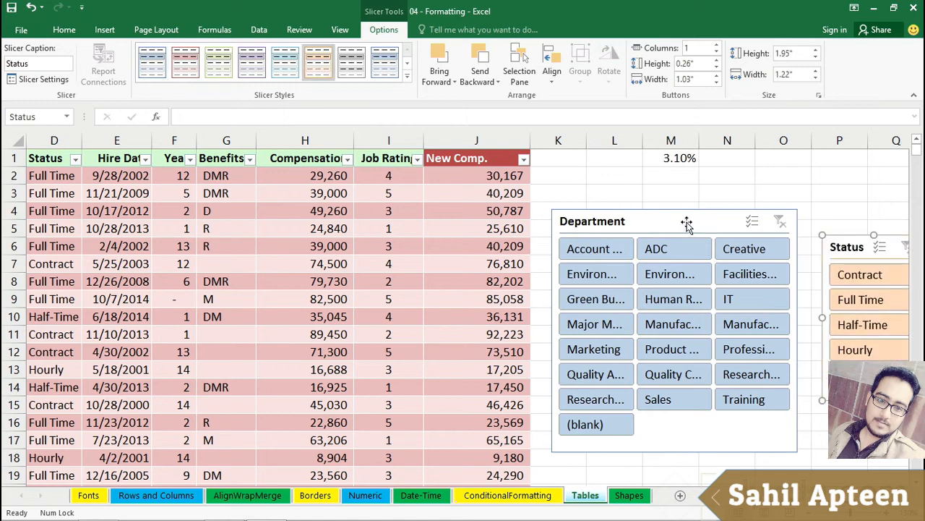
left_click_drag(688, 222, 689, 174)
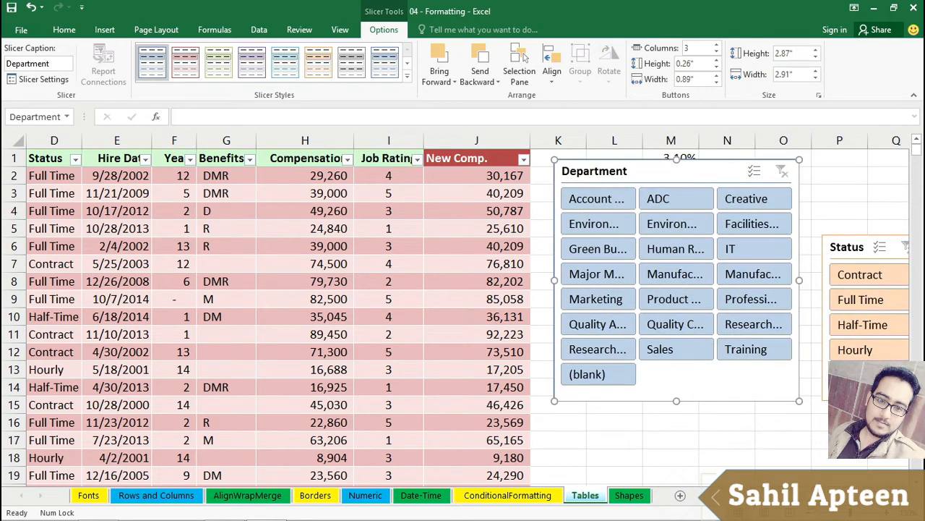
mouse_move(781, 496)
left_mouse_down()
mouse_move(759, 496)
mouse_move(768, 496)
left_mouse_up()
left_click(203, 264)
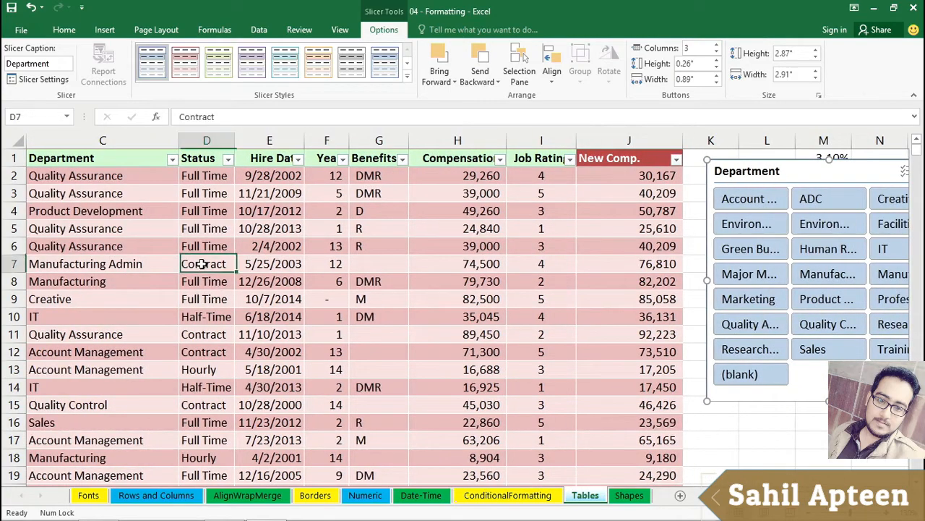
scroll(202, 264, "down", 4, "ctrl")
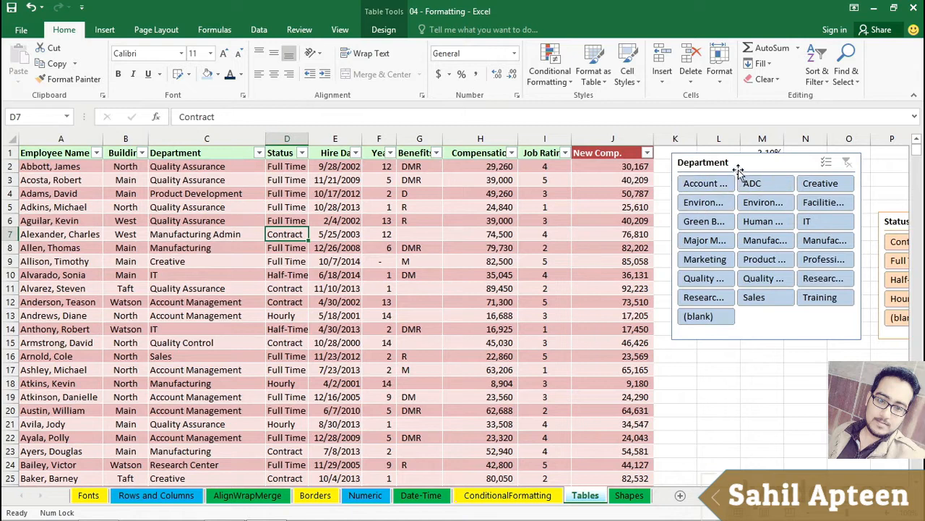
Align the Department slicer with the header row beside New Comp., widen it to about column O, and place the Status slicer beneath it
left_click_drag(738, 166, 726, 160)
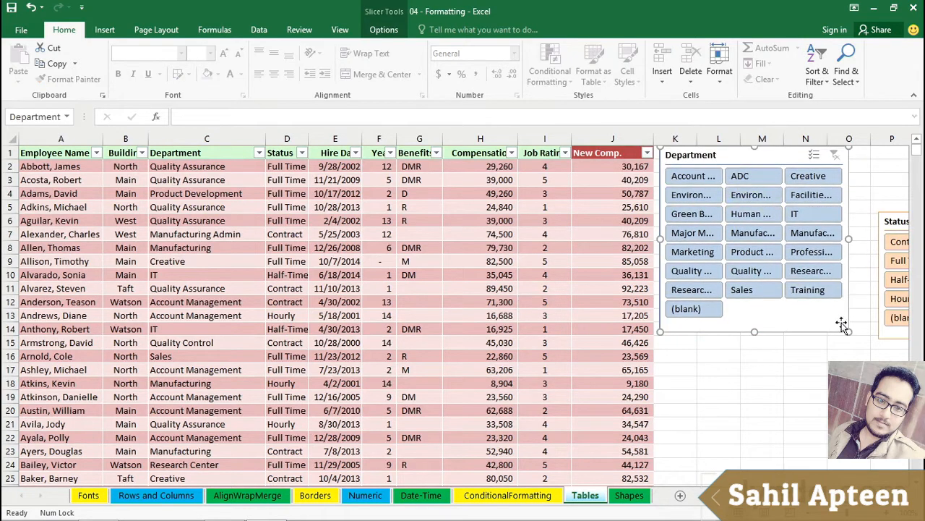
left_click_drag(849, 330, 872, 326)
left_click(900, 225)
left_click_drag(900, 226, 713, 376)
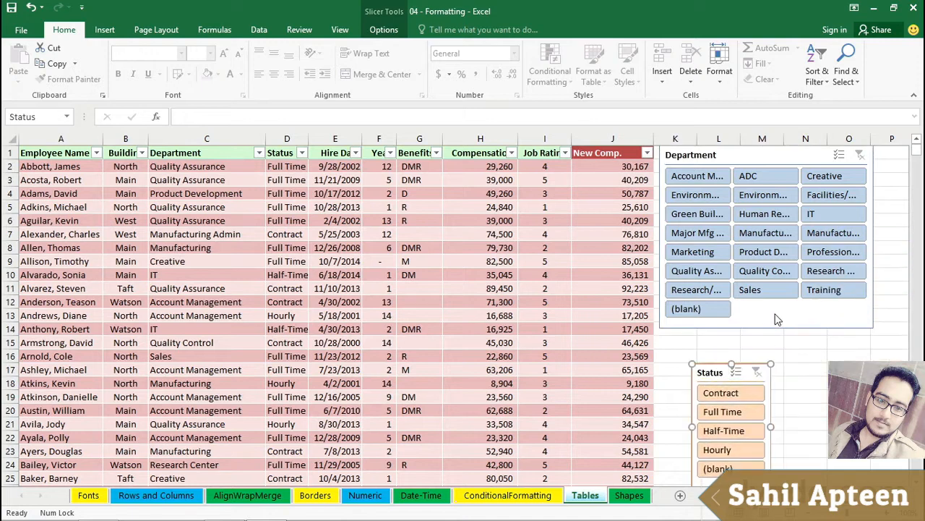
left_click(870, 329)
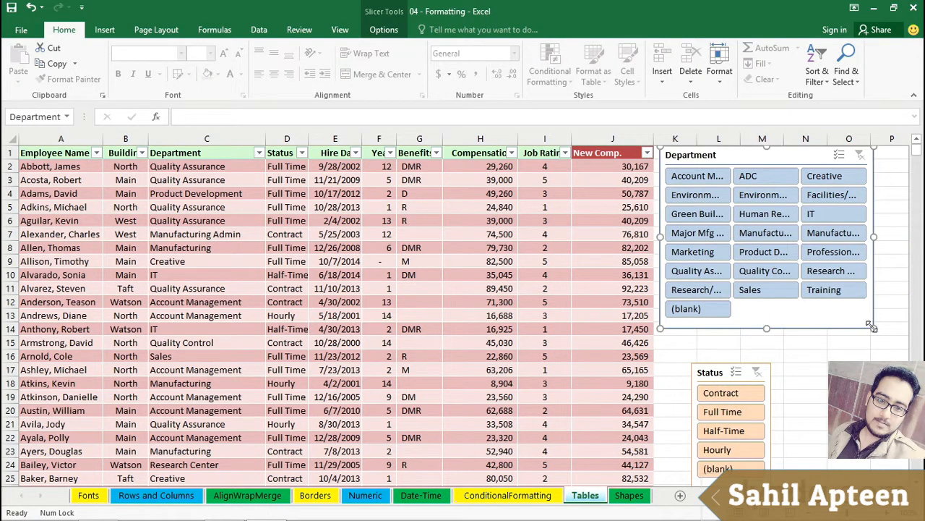
left_click_drag(875, 327, 884, 327)
left_click_drag(713, 377, 727, 349)
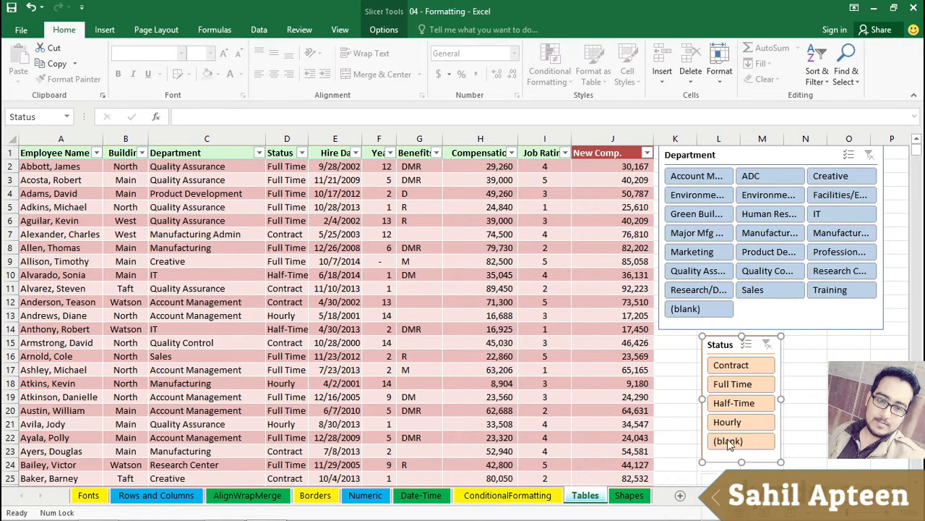
Filter the table to the Full Time and Half-Time statuses with the Status slicer, and clear that filter
left_click(745, 388)
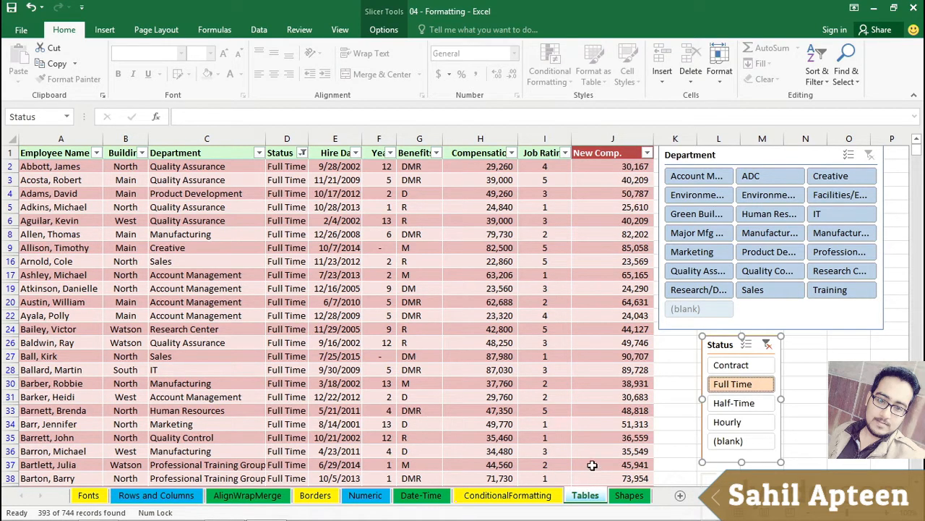
left_click(752, 408, "ctrl")
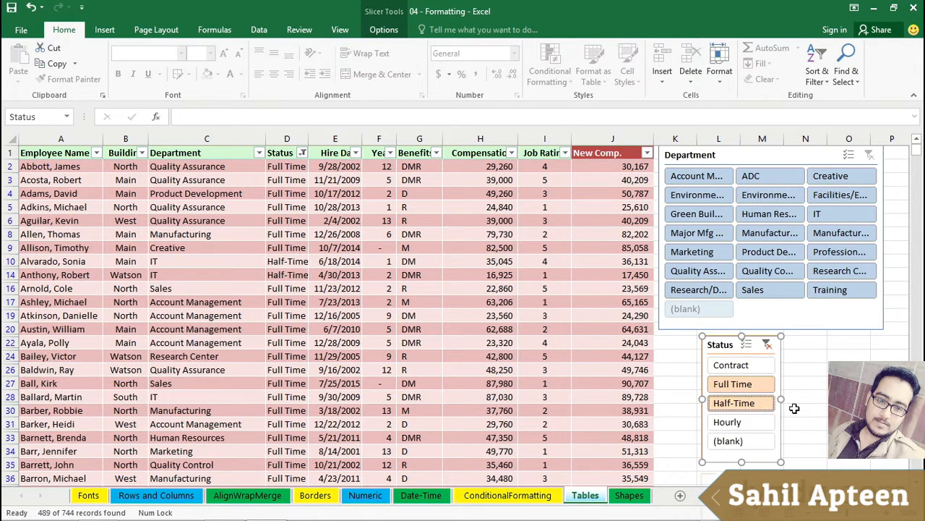
left_click(768, 345)
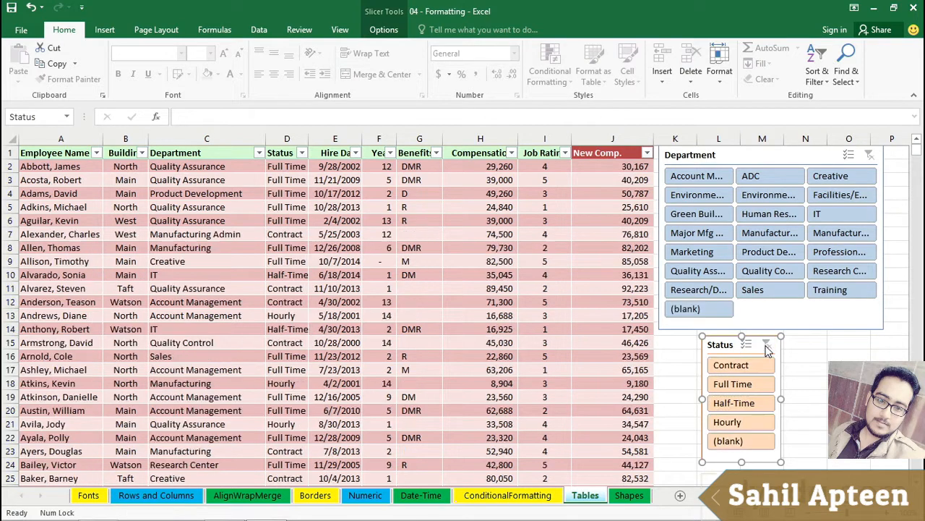
Widen the Department slicer over the table until its names fit, and filter to Environmental Compliance and Environmental Health/Safety
left_click(743, 157)
left_click_drag(656, 235, 557, 237)
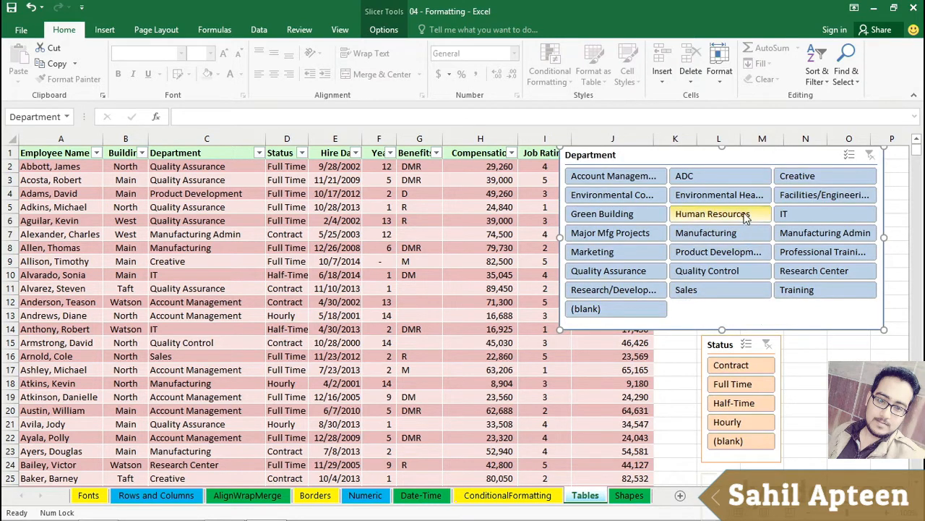
left_click(613, 194)
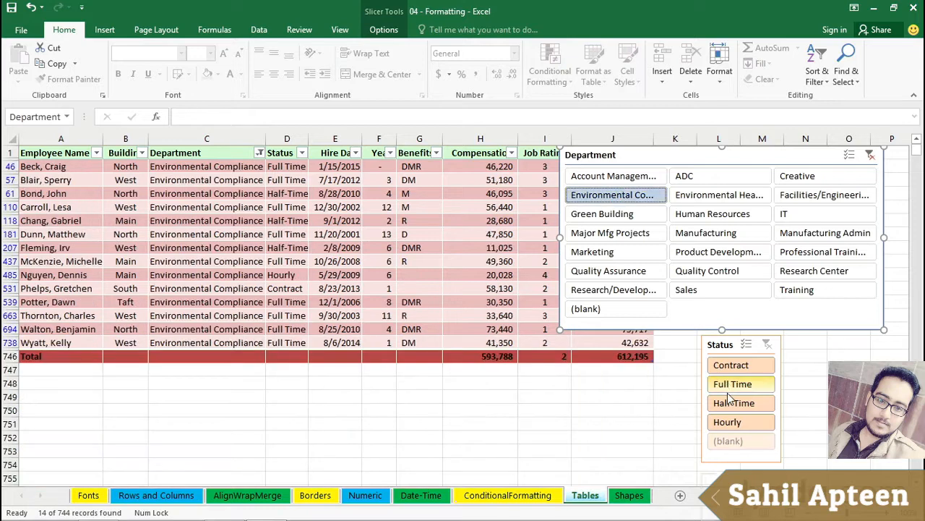
left_click_drag(561, 236, 456, 236)
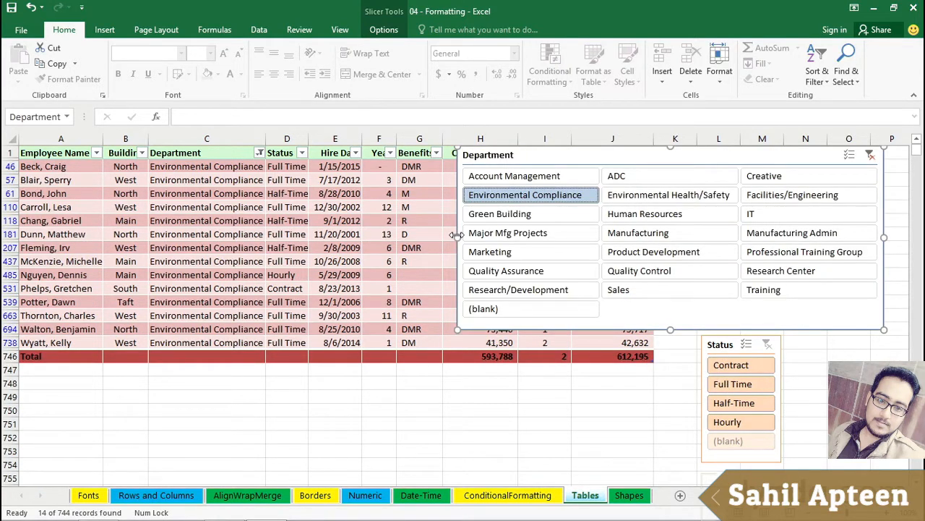
left_click(656, 197, "ctrl")
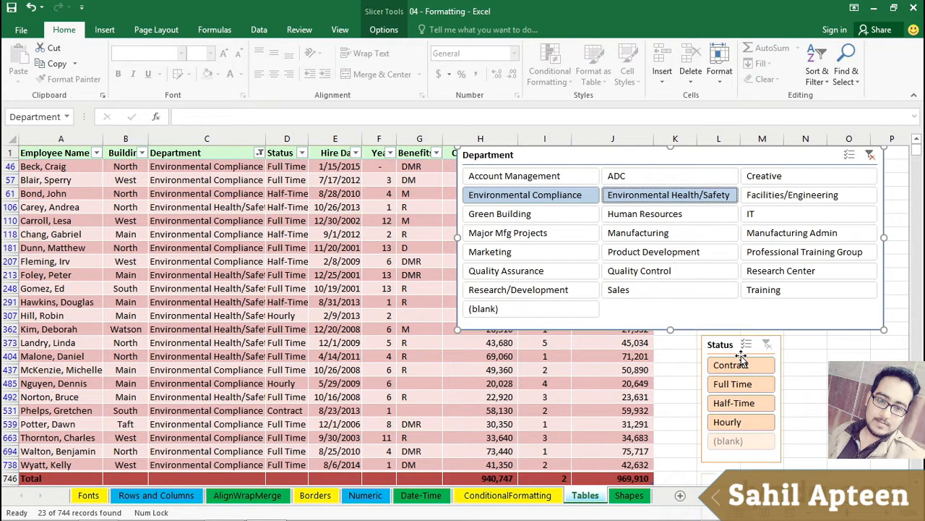
Filter the table to the Professional Training Group and Training departments with the Department slicer
left_click(786, 254)
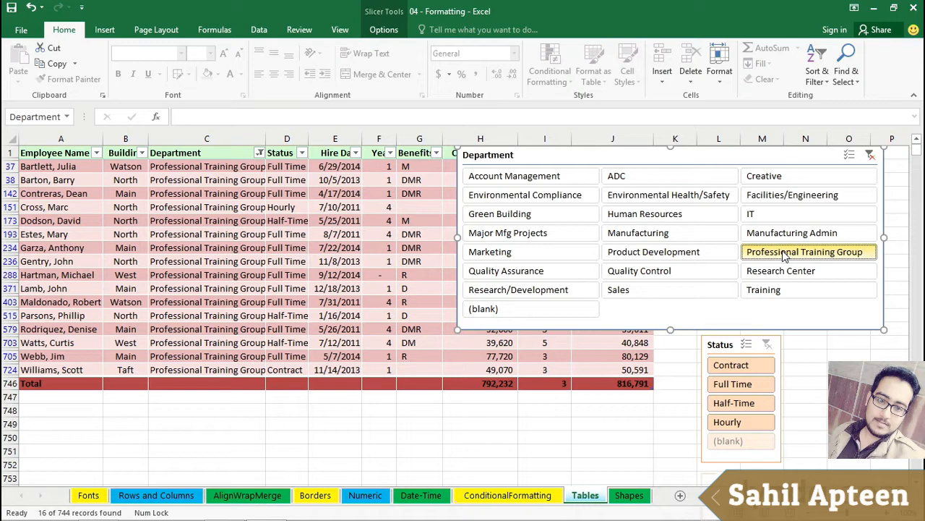
left_click(771, 292, "ctrl")
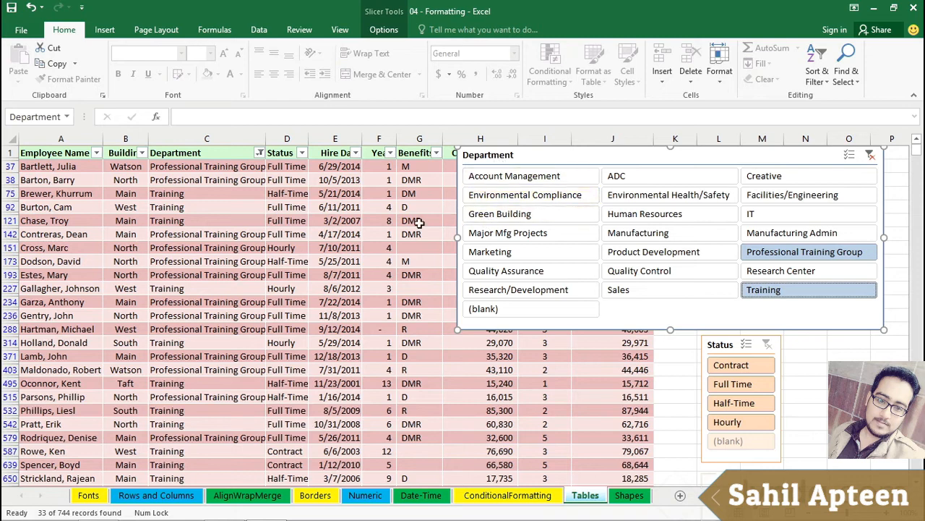
Narrow the Department slicer, move it back beside the New Comp. column, and place the Status slicer directly below it
left_click_drag(578, 155, 593, 167)
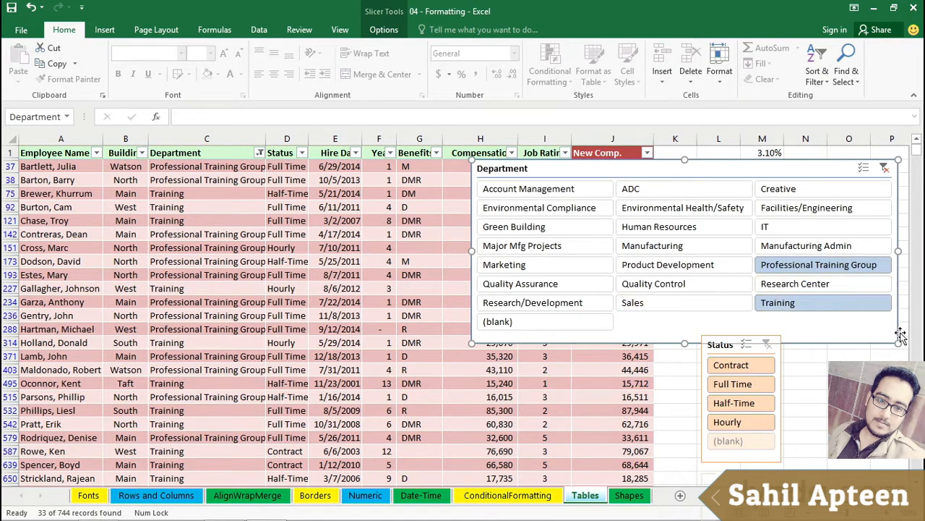
left_click_drag(898, 343, 727, 334)
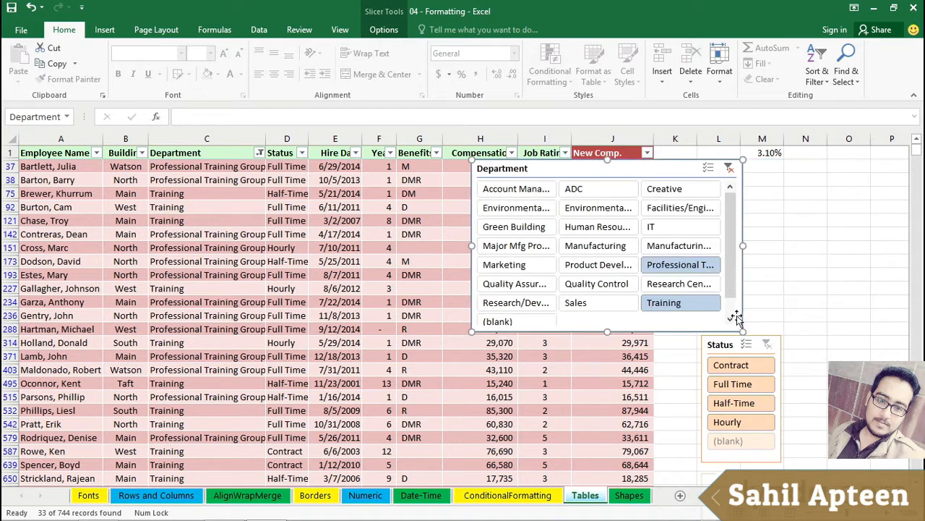
left_click_drag(554, 168, 705, 162)
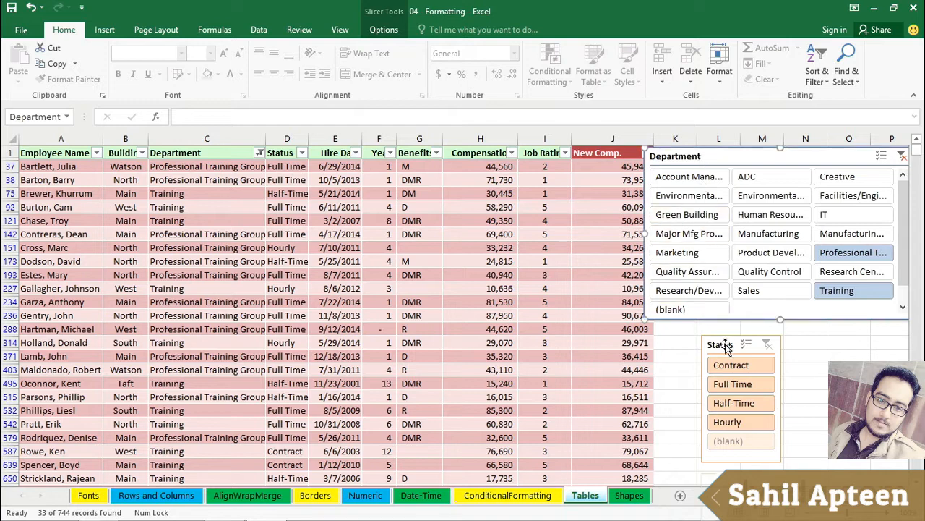
left_click_drag(720, 344, 678, 333)
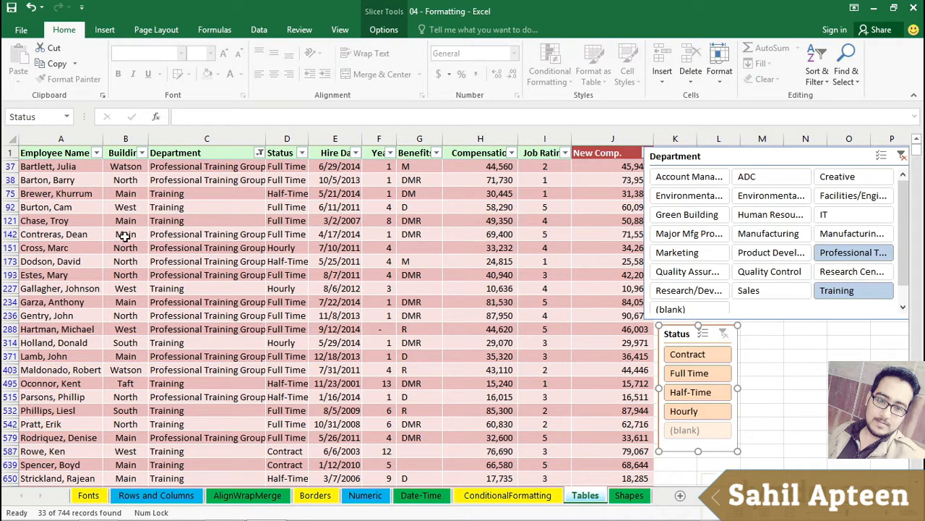
Insert a slicer for the table's Building field and place it beside the Status slicer, over the Department slicer's lower edge
left_click(384, 31)
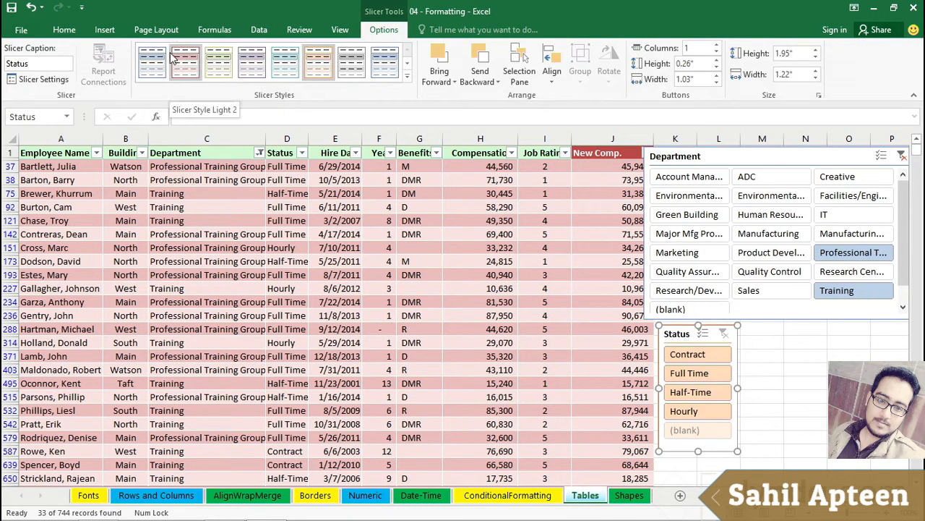
left_click(516, 299)
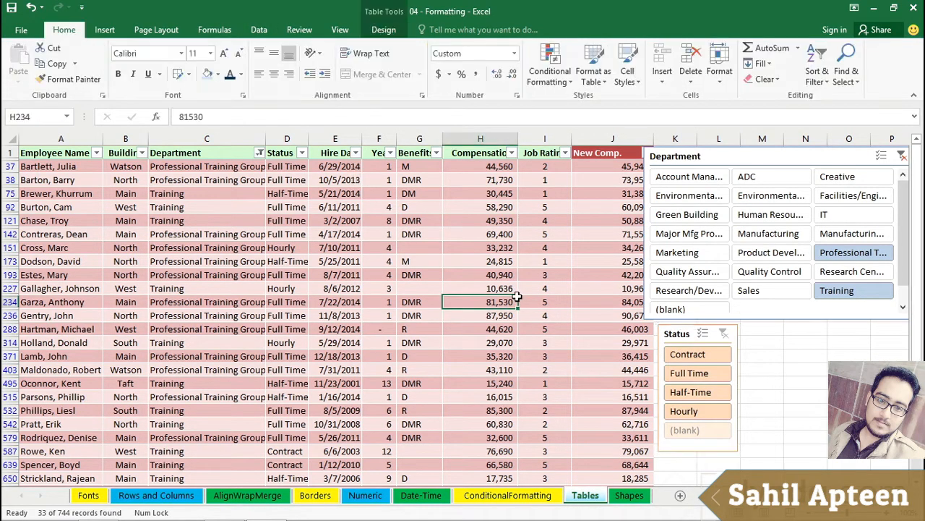
left_click(383, 31)
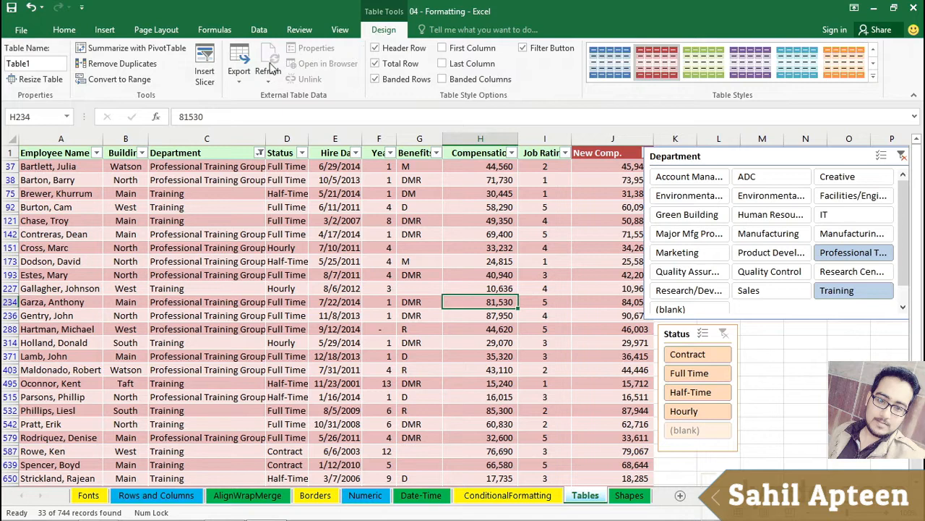
left_click(206, 66)
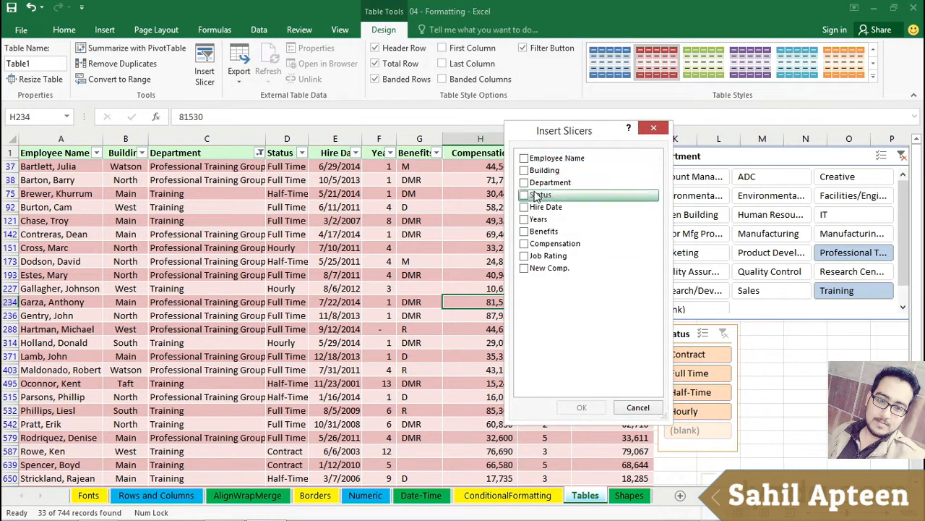
left_click(544, 170)
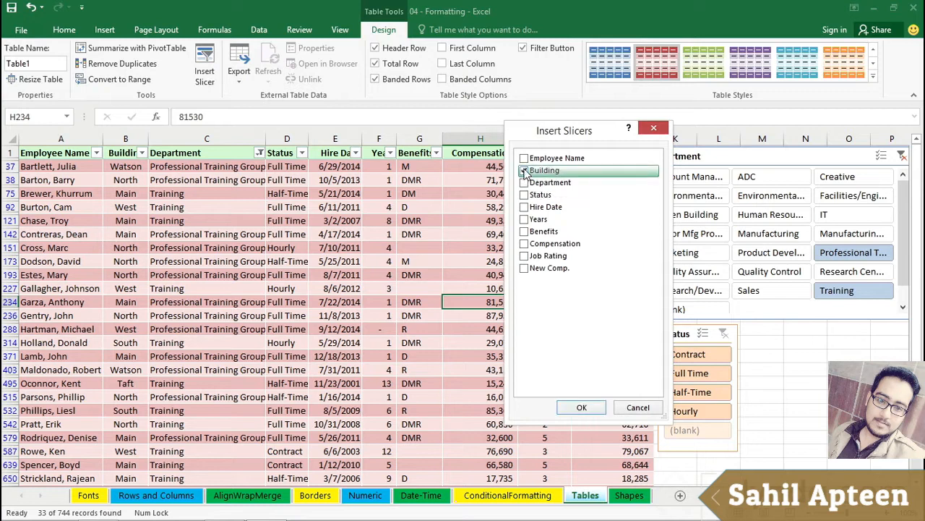
left_click(580, 408)
left_click_drag(496, 248, 847, 294)
Filter the table to the Main building with the Building slicer, and clear the Department and Status filters
left_click(804, 310)
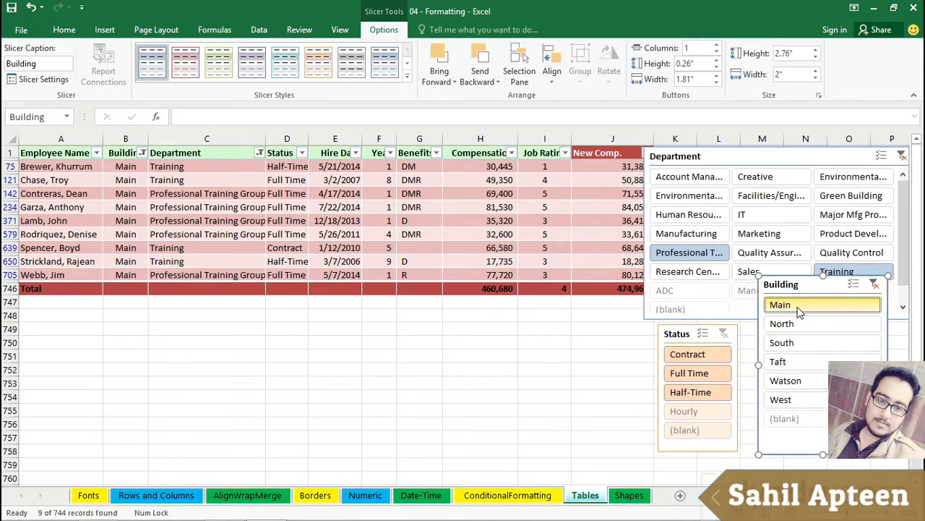
left_click(901, 157)
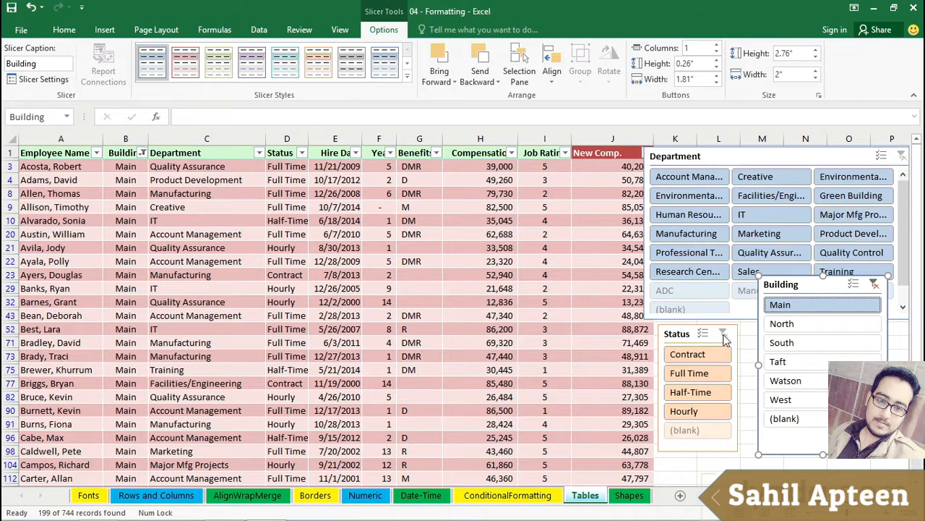
left_click(725, 340)
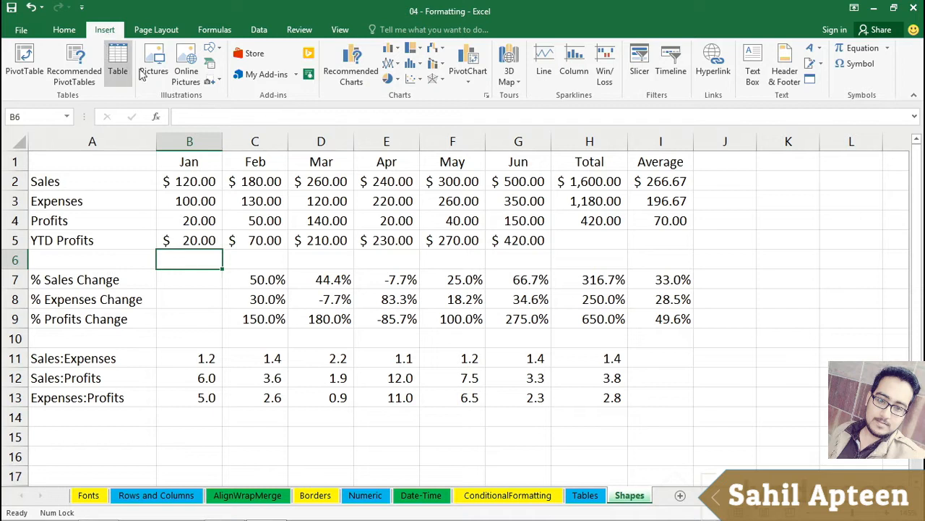
On the Shapes sheet, draw a square about 1.1" wide over the Total and Average columns and a circle about 0.64" across beside it
left_click(220, 53)
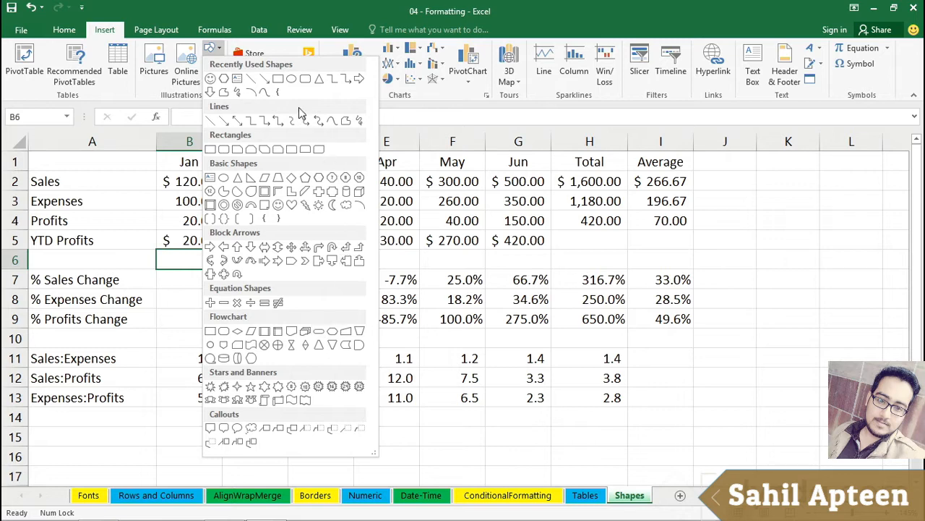
left_click(279, 79)
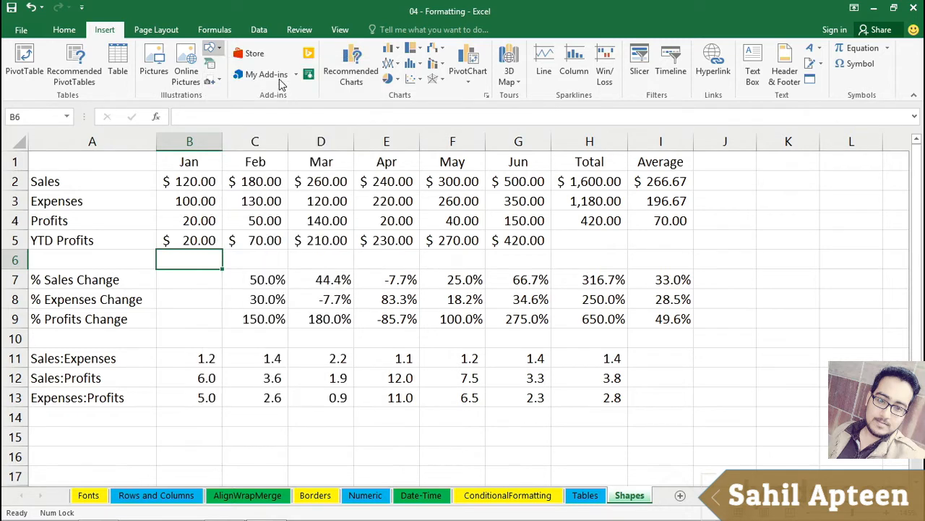
mouse_move(572, 231)
left_mouse_down()
mouse_move(560, 299)
mouse_move(630, 293)
mouse_move(769, 314)
mouse_move(831, 336)
mouse_move(651, 284)
mouse_move(677, 304)
left_mouse_up()
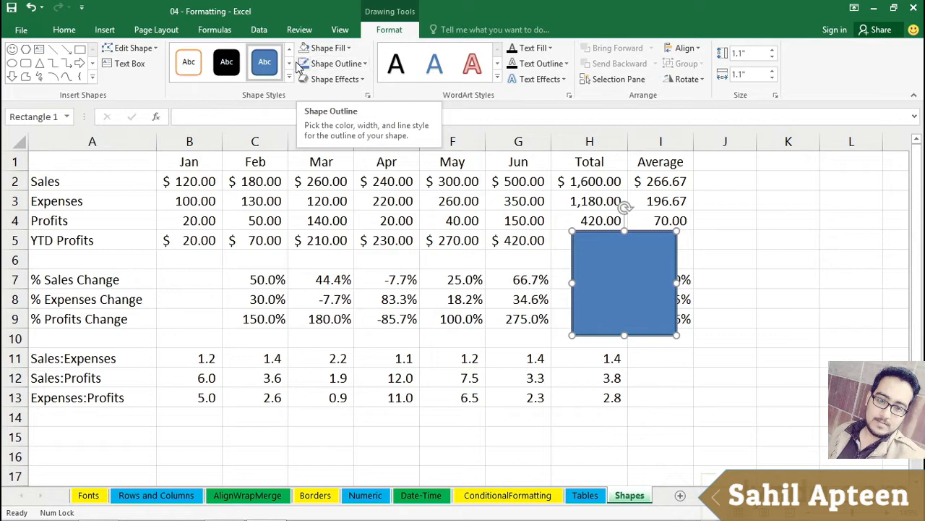
left_click(14, 65)
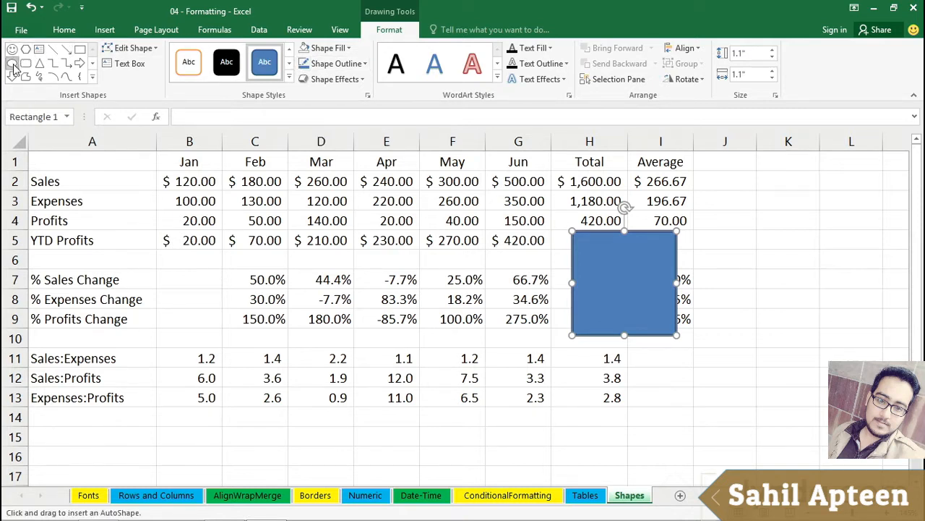
left_click_drag(747, 219, 796, 278)
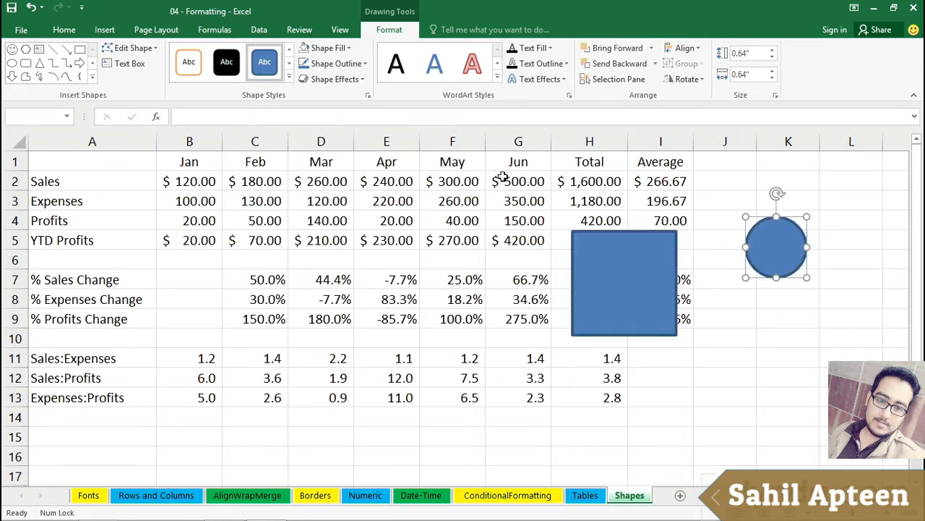
Draw a hexagon about 1.8" wide and 1.07" high below the circle and slightly shorten its slanted corners
left_click(26, 51)
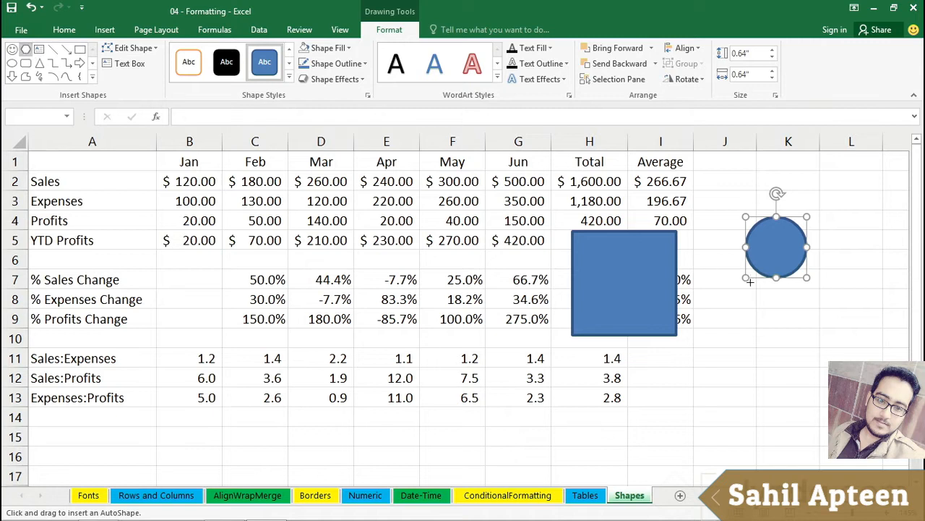
left_click_drag(707, 302, 878, 405)
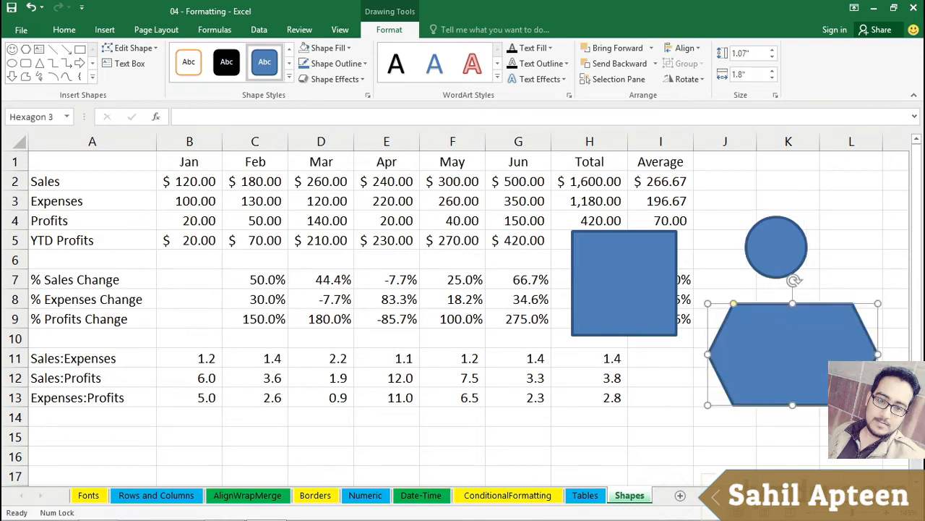
left_click(734, 305)
mouse_move(735, 306)
left_mouse_down()
mouse_move(791, 310)
mouse_move(731, 317)
left_mouse_up()
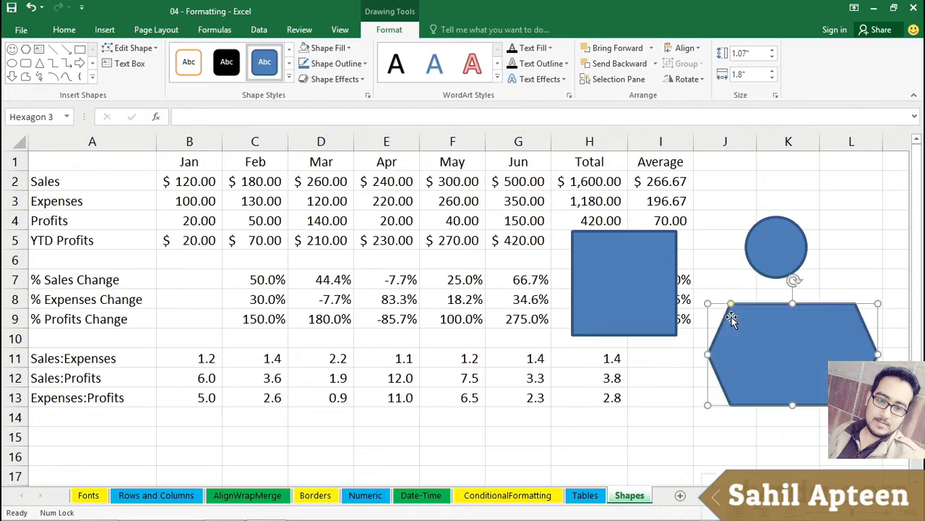
left_click(768, 180)
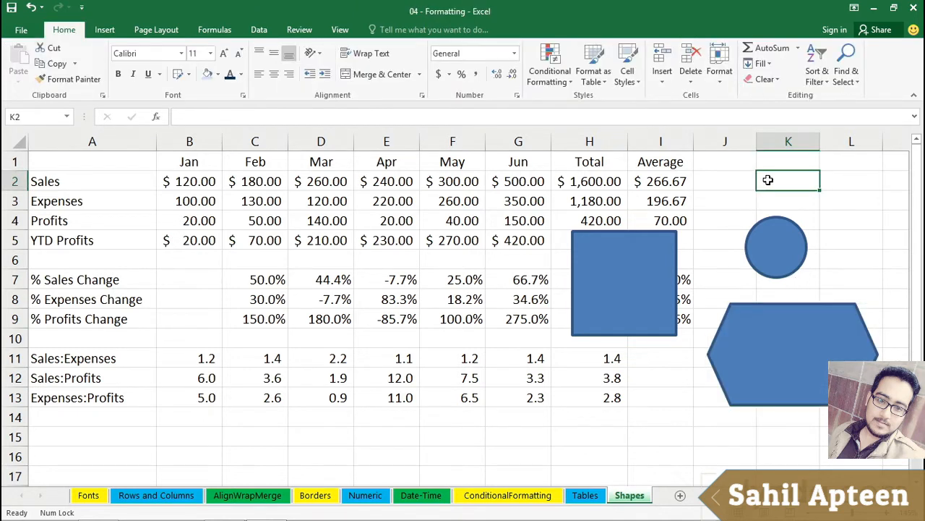
Add the text "Semi-annual Report" to the hexagon and widen the shape to about 1.98"
left_click(757, 343)
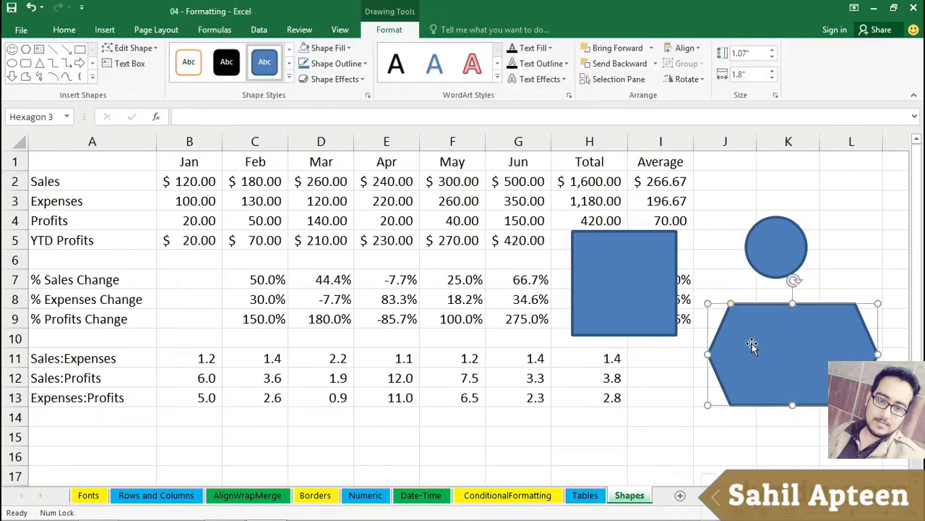
type("Semi-annual Report")
left_click_drag(878, 353, 895, 352)
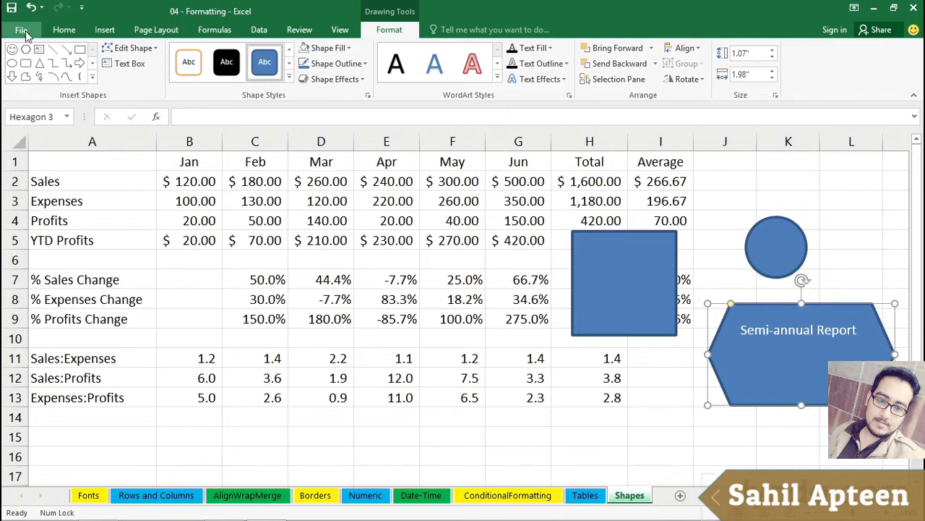
Center the hexagon's text both horizontally and vertically
left_click(63, 32)
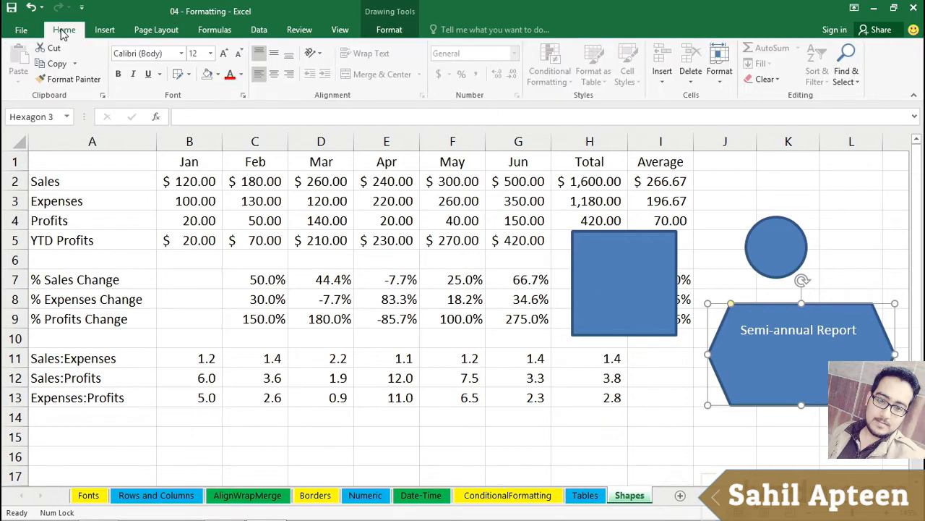
left_click(274, 75)
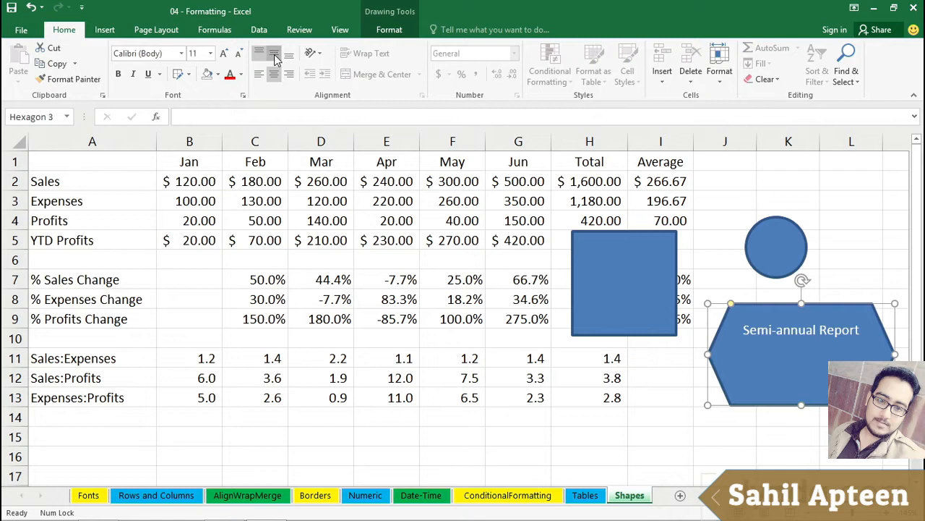
left_click(275, 55)
Format the hexagon's text as bold, italic, 16 pt and yellow
left_click(118, 73)
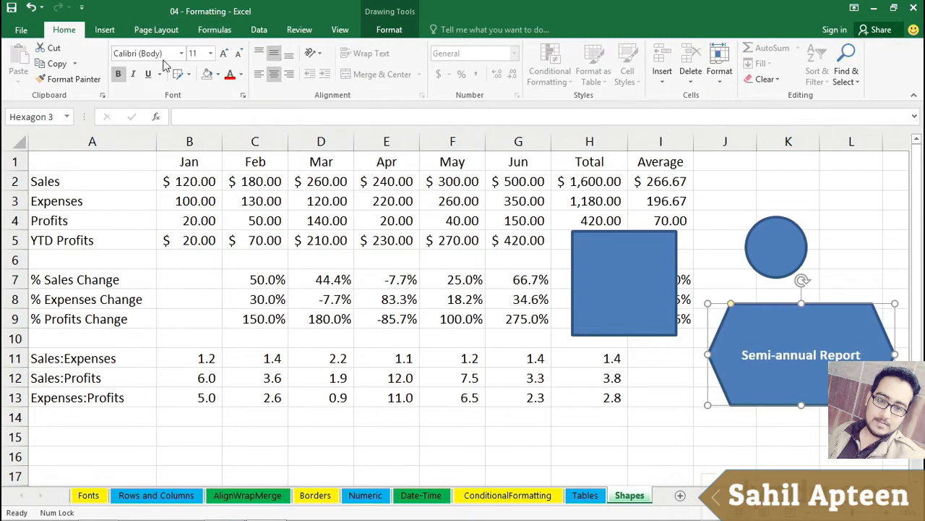
left_click(211, 55)
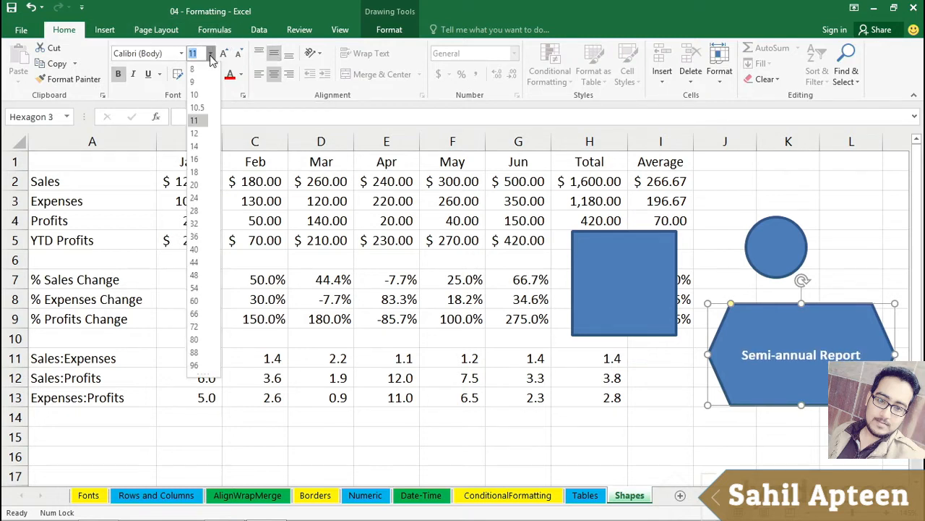
left_click(196, 159)
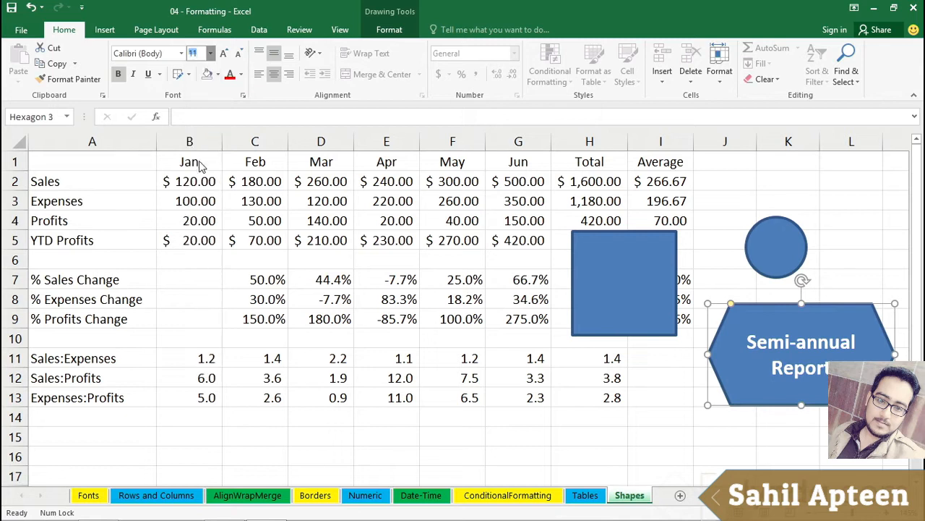
left_click(133, 74)
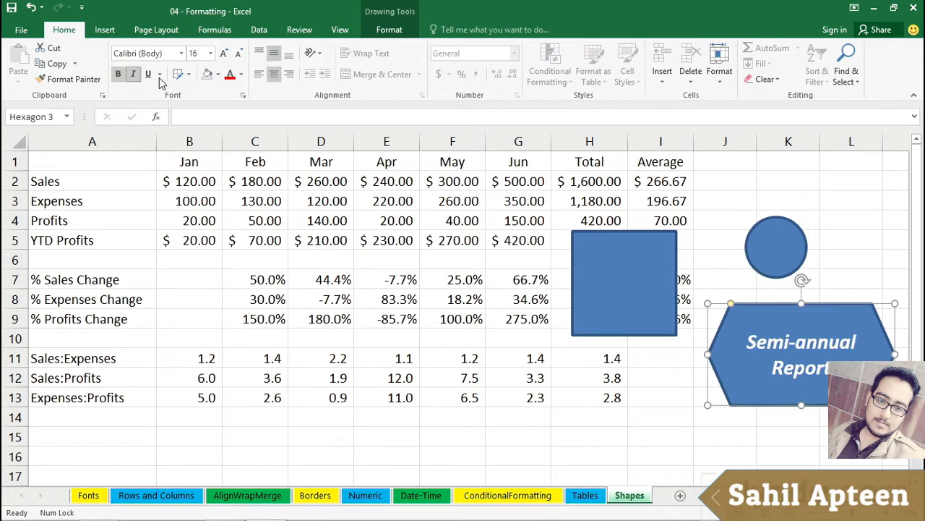
left_click(230, 76)
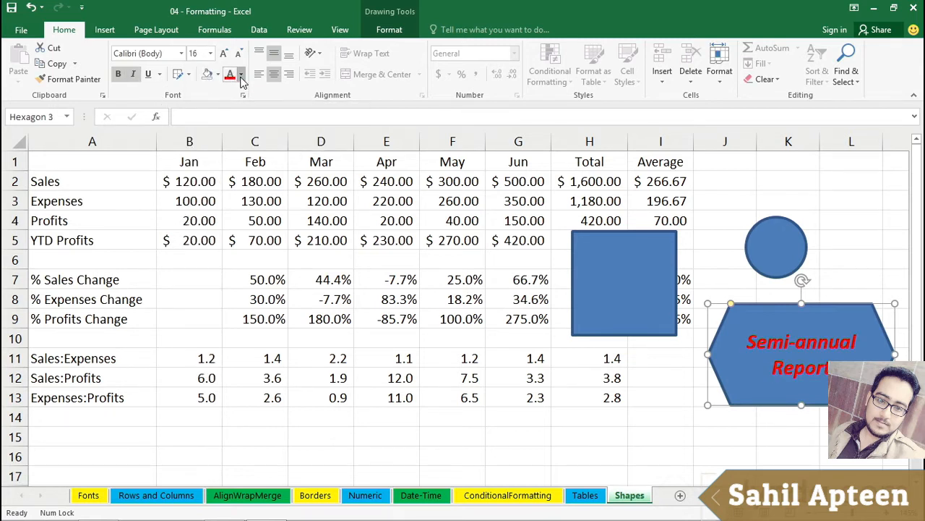
left_click(241, 73)
left_click(267, 197)
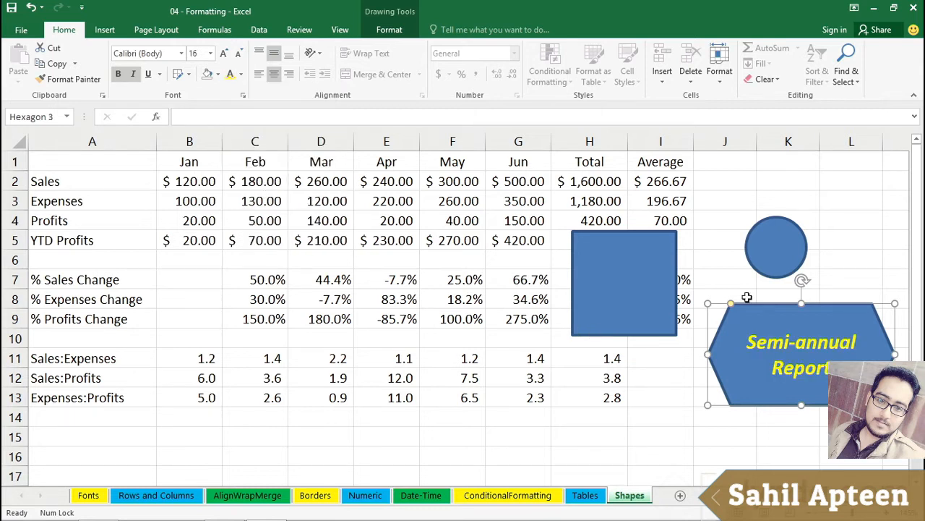
Apply the glossy red theme shape style from the last row of theme styles to the hexagon
left_click(389, 30)
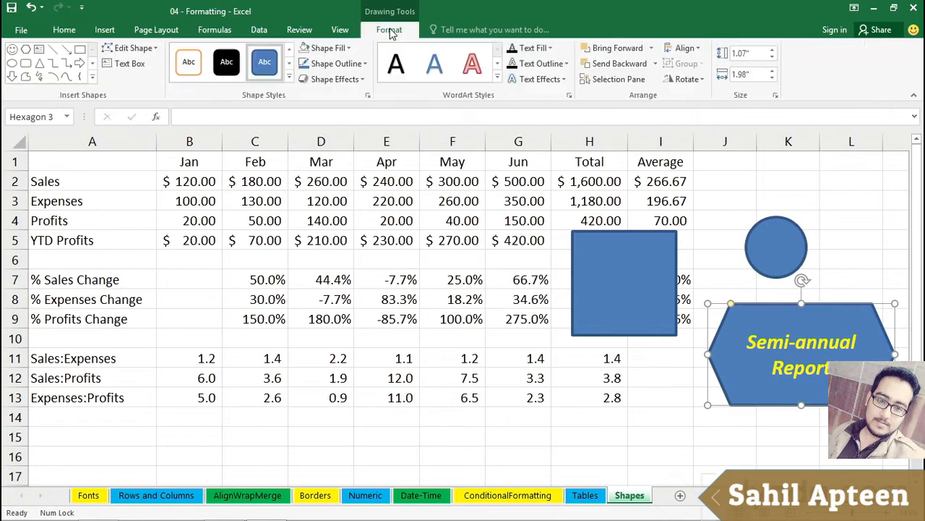
left_click(289, 79)
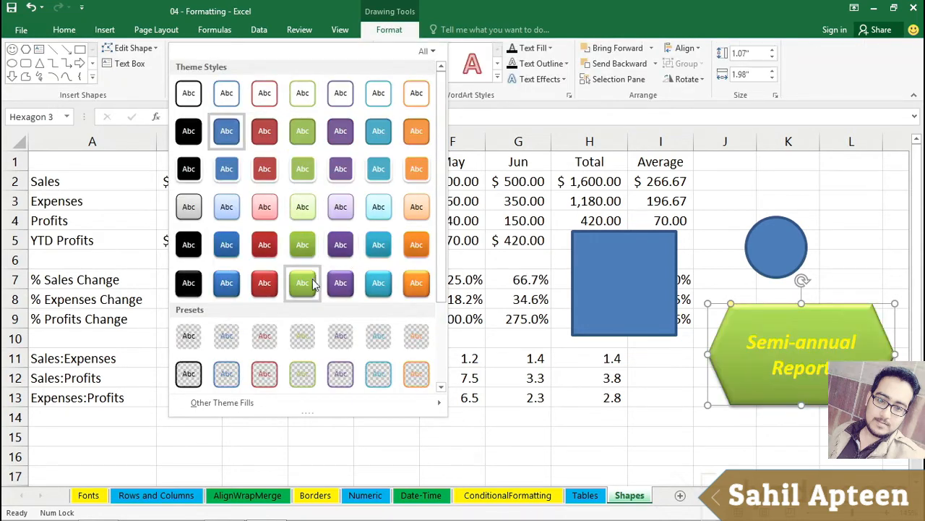
left_click(264, 283)
left_click(728, 451)
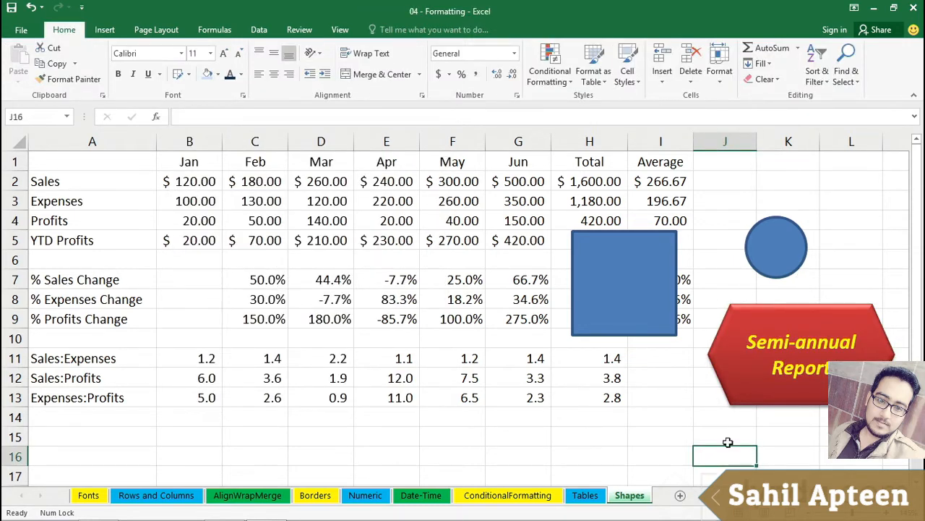
Insert a blank row above the month headings and move the hexagon up over columns A to D
right_click(13, 161)
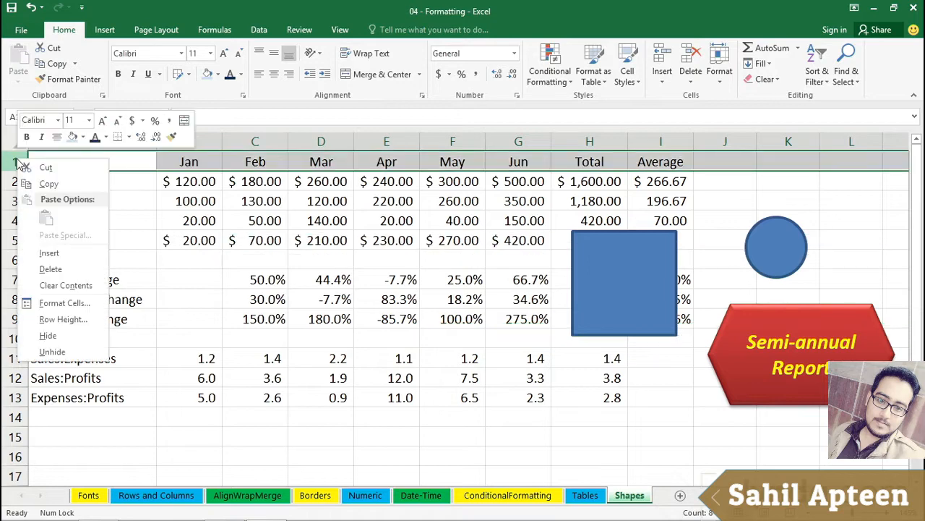
left_click(50, 252)
left_click(772, 332)
left_click_drag(772, 332, 174, 160)
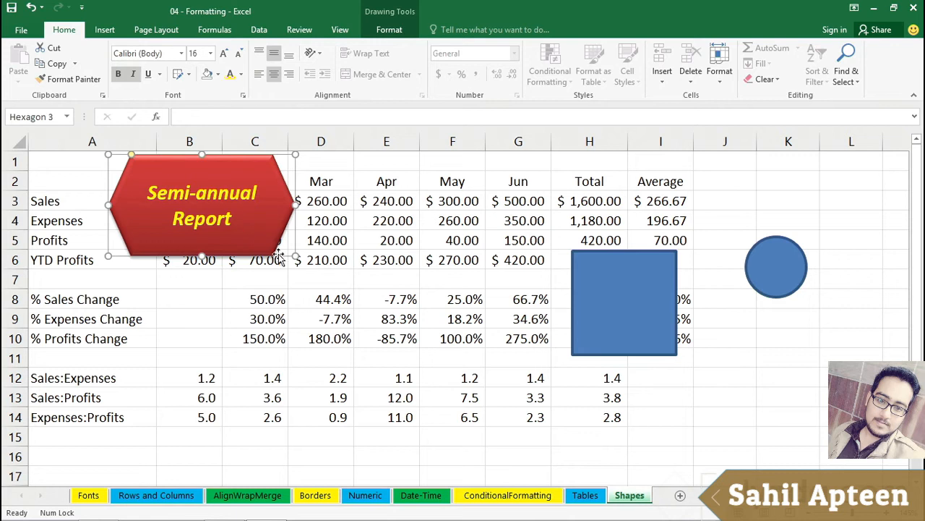
Make row 1 about four times as tall and reshape the hexagon into a wide banner within it, spanning columns A to I
left_click_drag(295, 254, 396, 225)
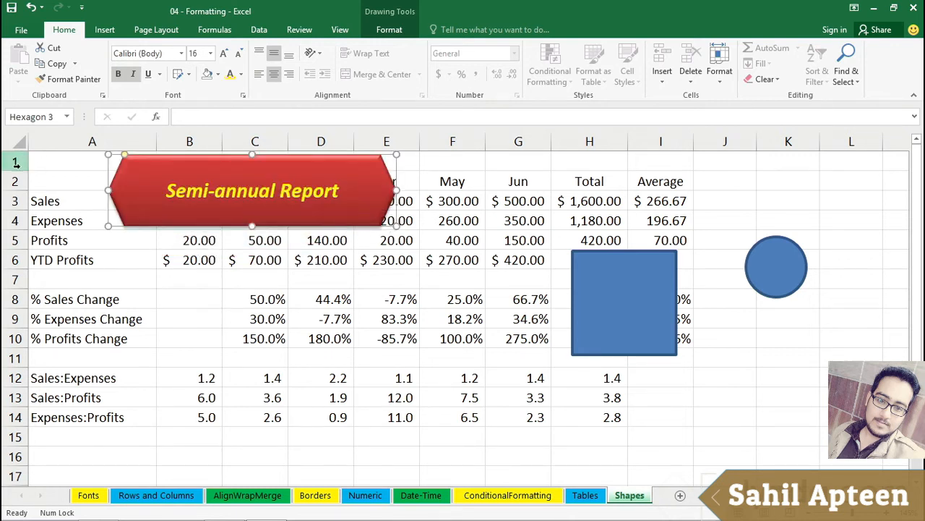
left_click_drag(16, 170, 23, 227)
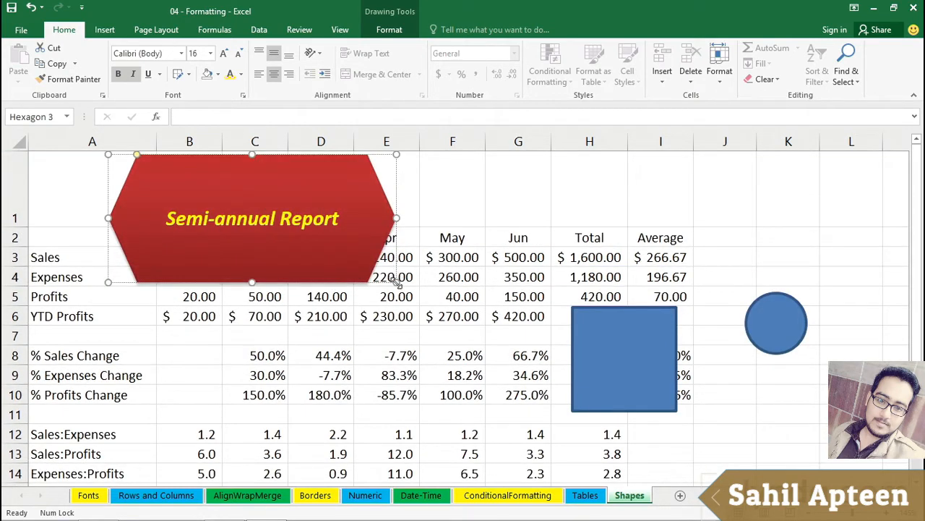
left_click_drag(394, 282, 357, 222)
left_click_drag(324, 186, 655, 188)
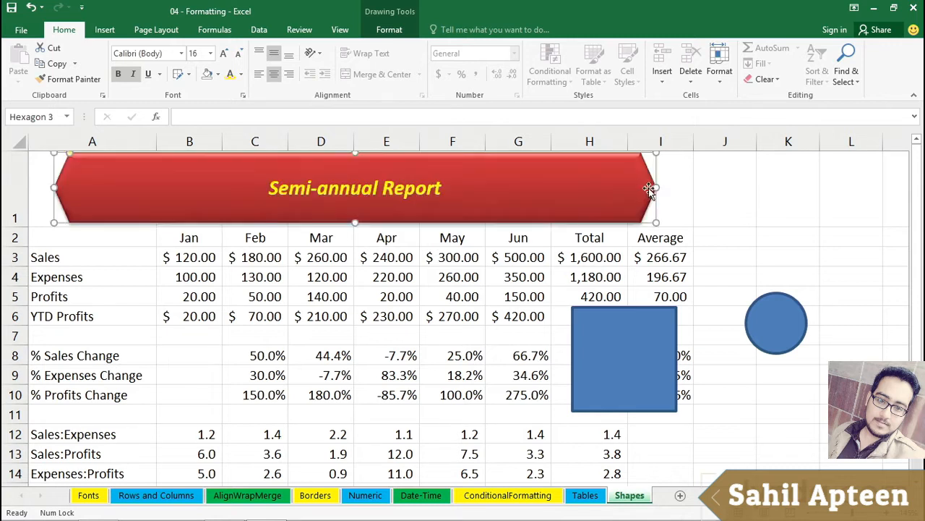
Set the "Semi-annual Report" banner text to 28 pt
left_click(210, 53)
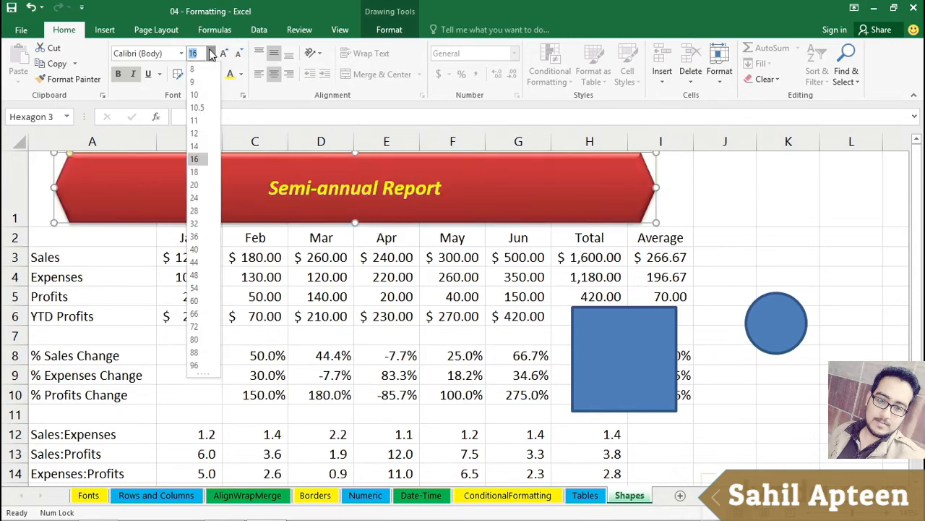
left_click(194, 211)
left_click(413, 343)
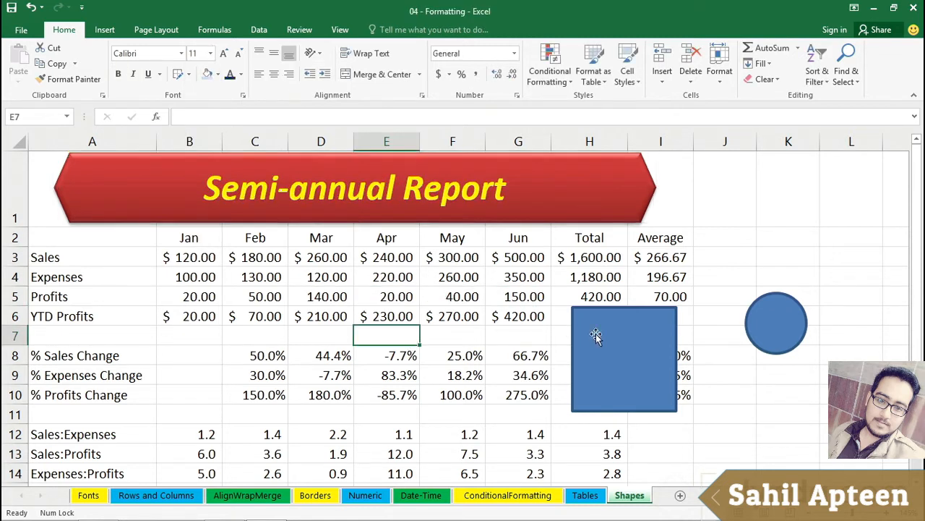
Draw an oval about 1.01" wide and 0.28" high around the June Sales value and set it to no fill
left_click(514, 258)
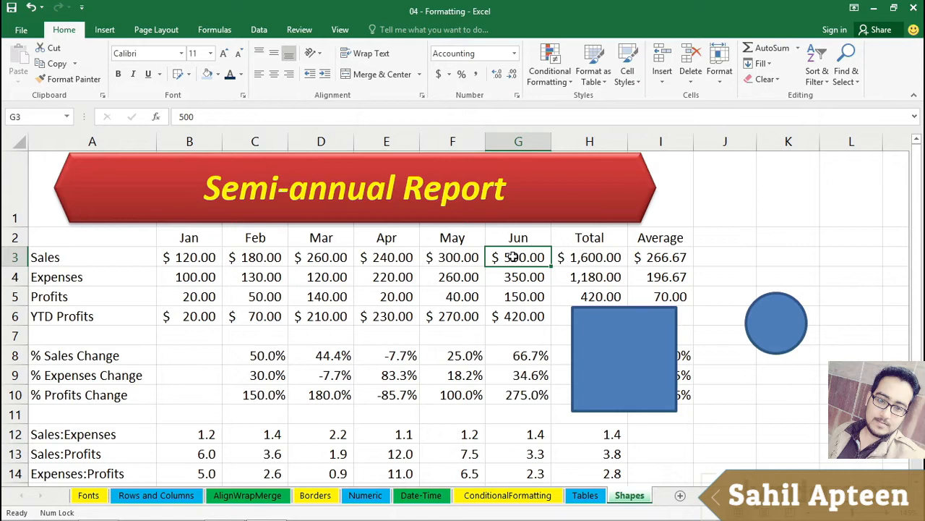
left_click(105, 30)
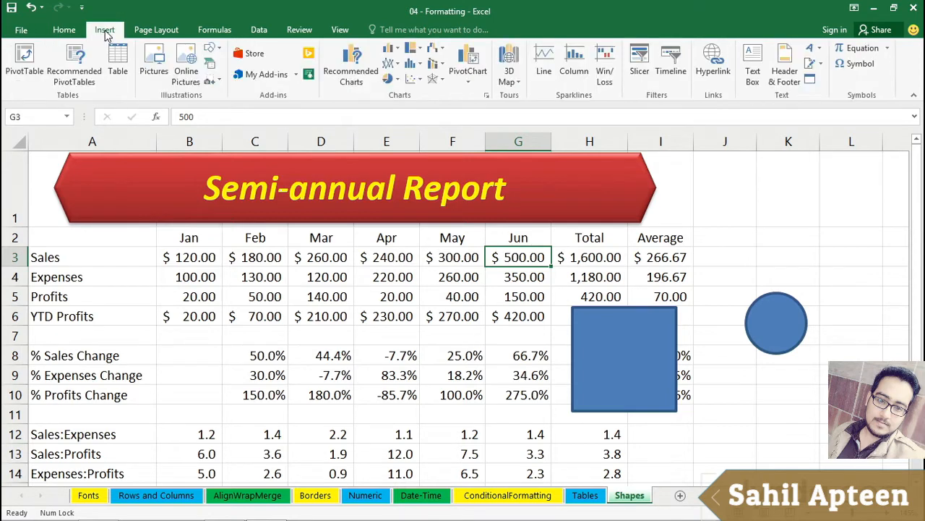
left_click(211, 49)
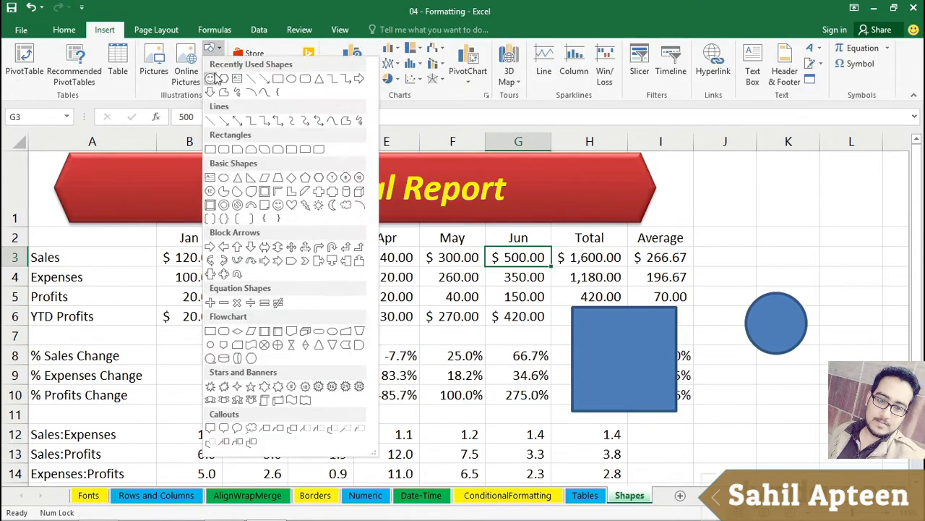
left_click(292, 79)
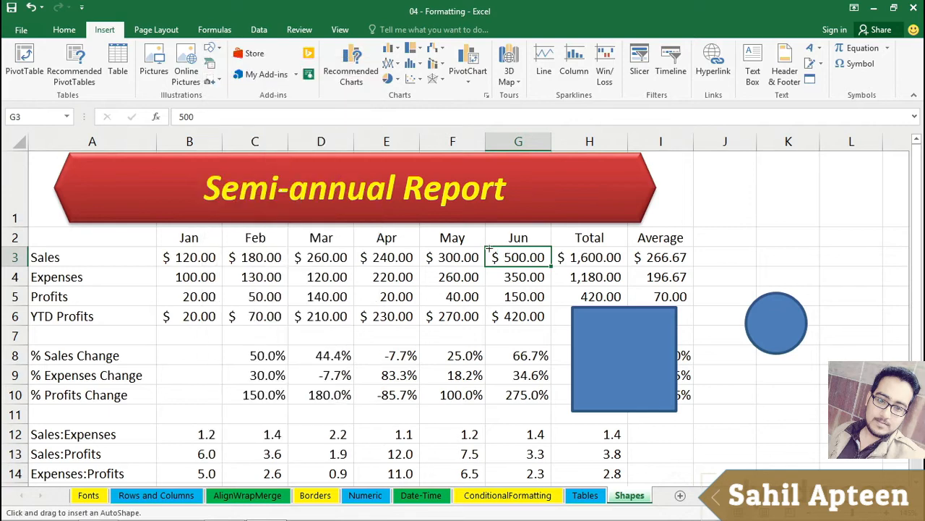
mouse_move(482, 251)
left_mouse_down()
mouse_move(577, 276)
mouse_move(539, 246)
mouse_move(551, 250)
left_mouse_up()
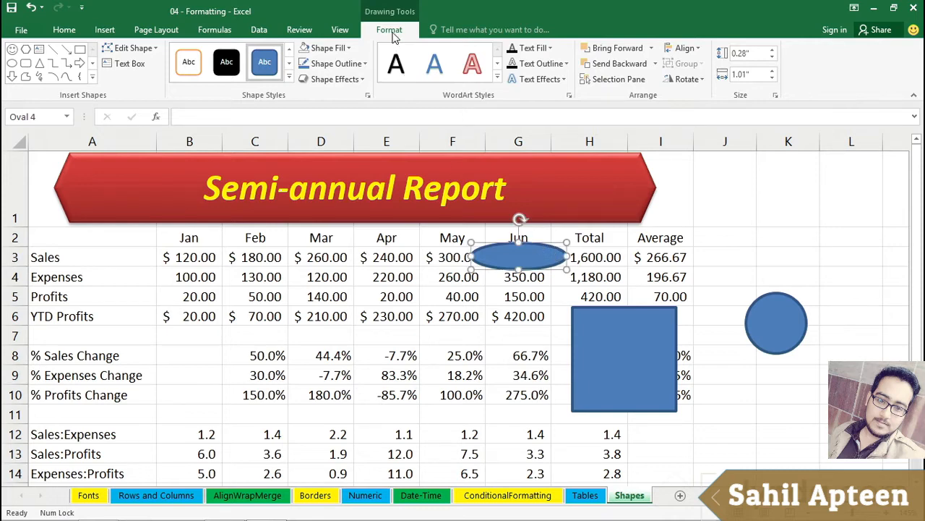
left_click(350, 49)
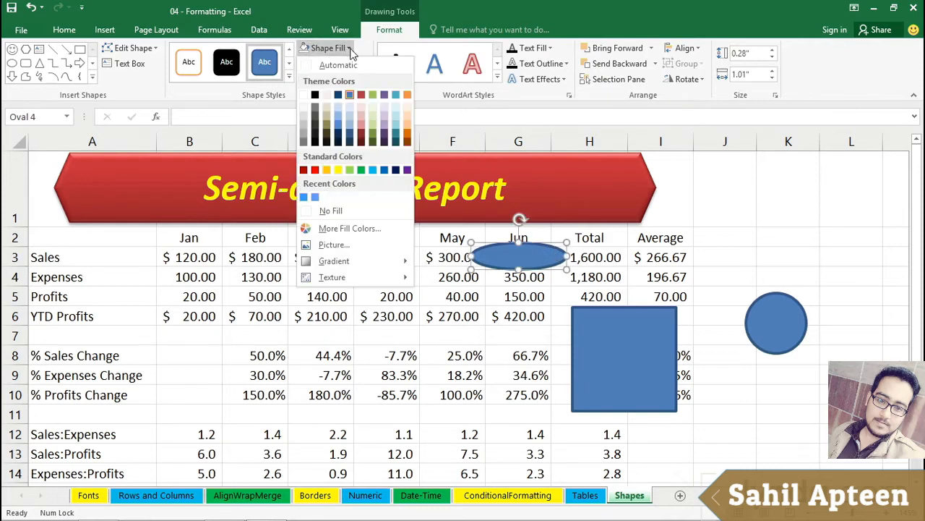
left_click(330, 210)
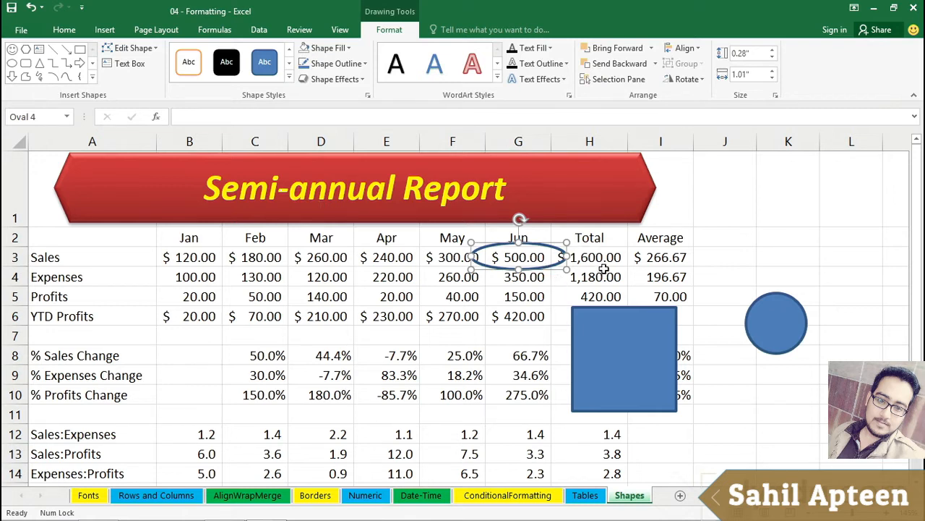
Draw an arrow from column J to the June Sales oval and move the square over the arrow's starting end
left_click(93, 77)
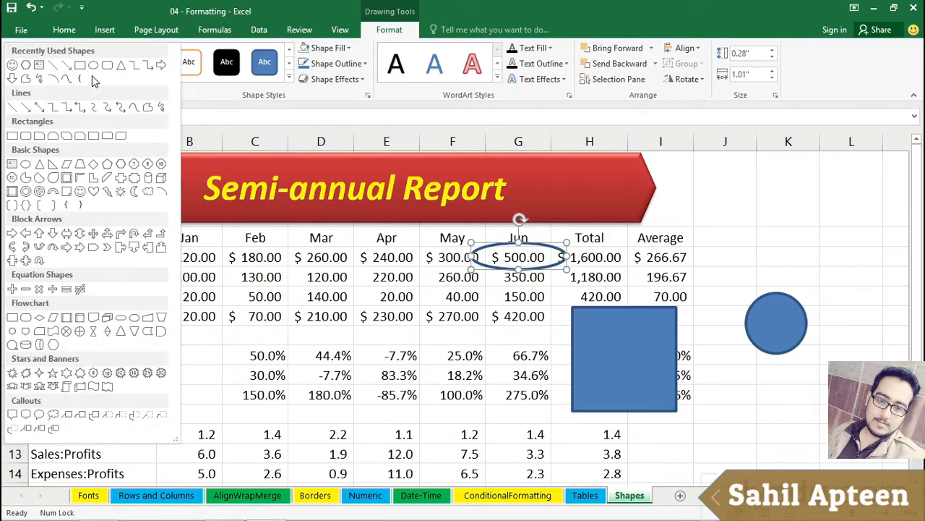
left_click(66, 65)
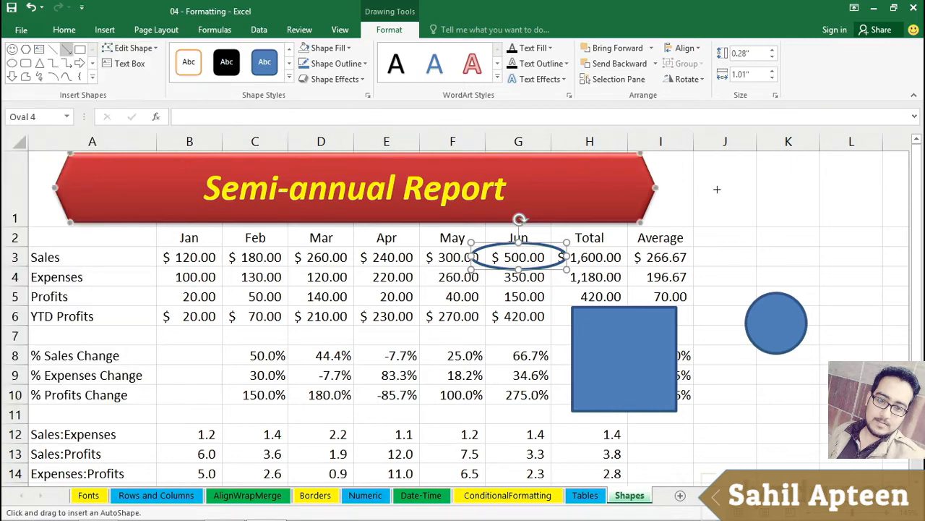
left_click_drag(751, 191, 553, 247)
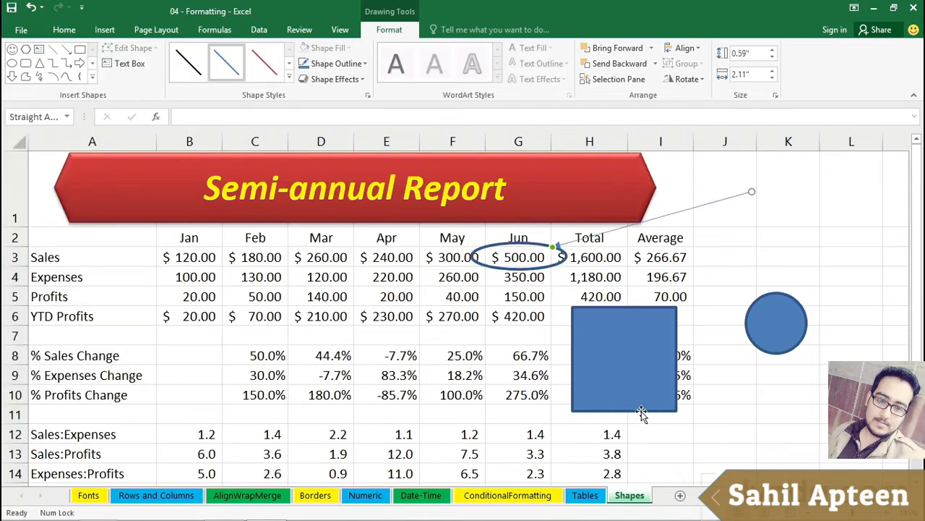
left_click_drag(638, 310, 799, 166)
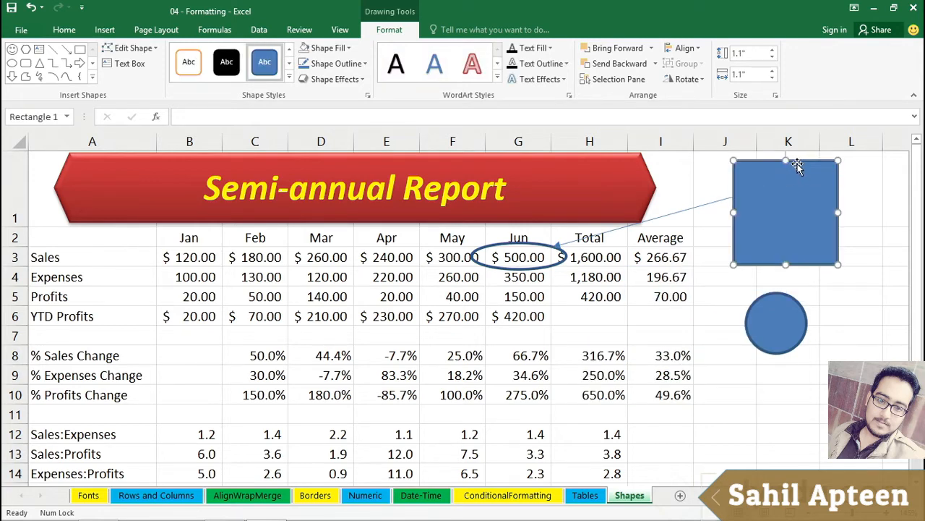
Apply the white-filled, green-outlined theme style to the square and enter a "Great Job" message with the person's first name and "!!!"
left_click(289, 79)
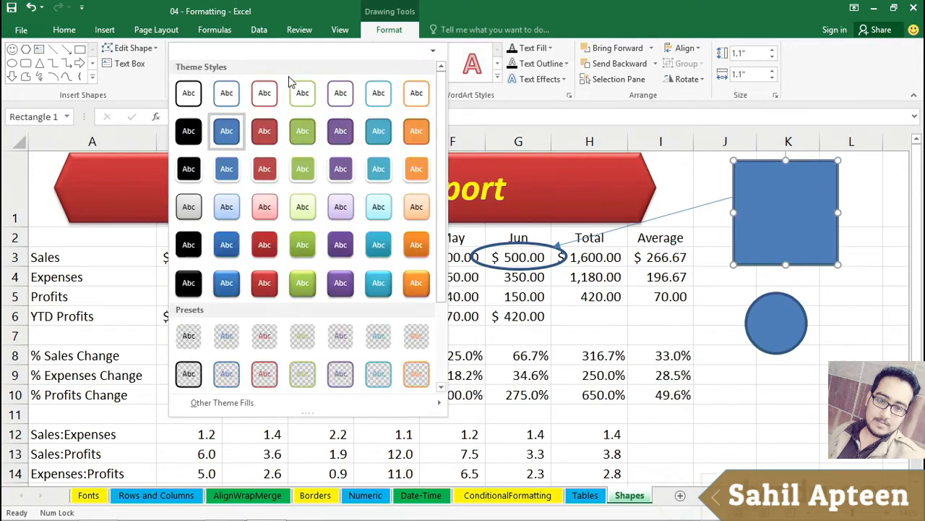
left_click(300, 91)
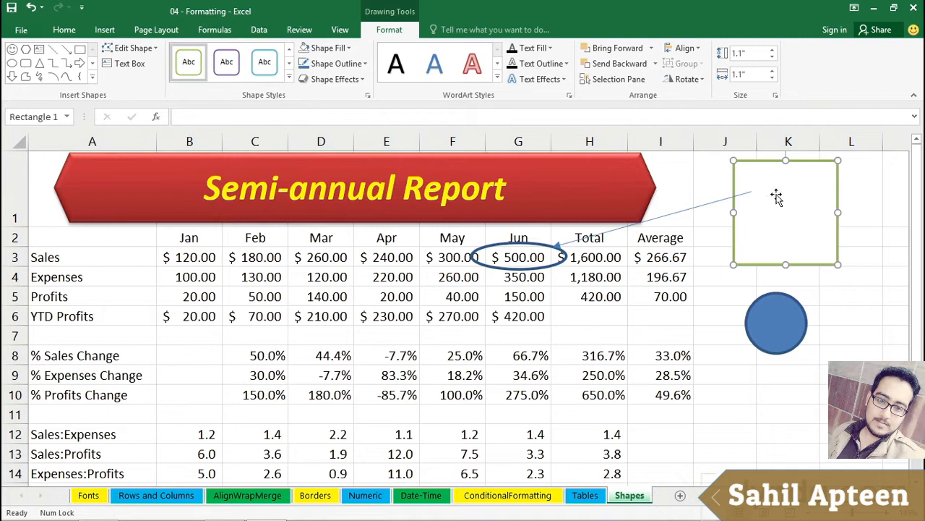
type("Great Job, Jan !!!")
Resize the message box to about 0.47" high and 1.38" wide, keeping it at the arrow's starting end
left_click_drag(838, 264, 864, 212)
left_click_drag(835, 162, 835, 168)
mouse_move(799, 219)
left_mouse_down()
mouse_move(788, 194)
mouse_move(785, 212)
left_mouse_up()
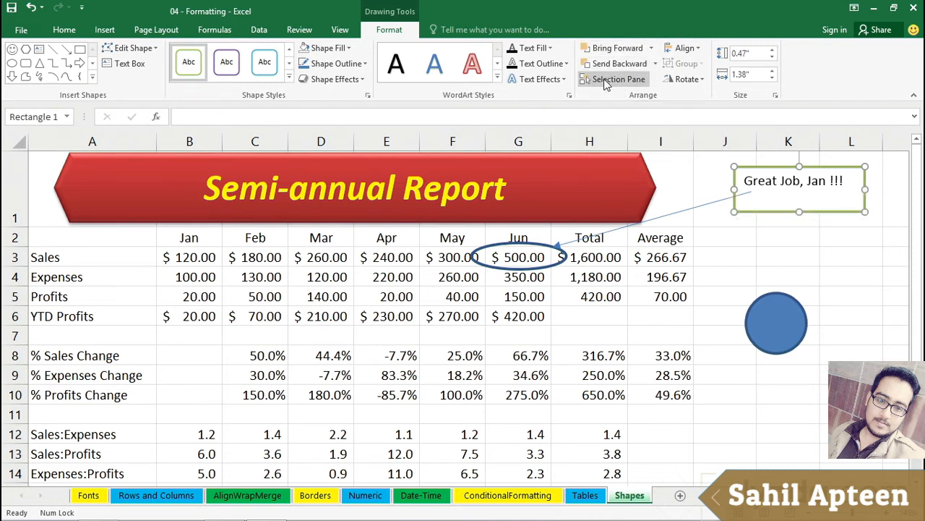
Delete the blue circle below the message box
left_click(856, 284)
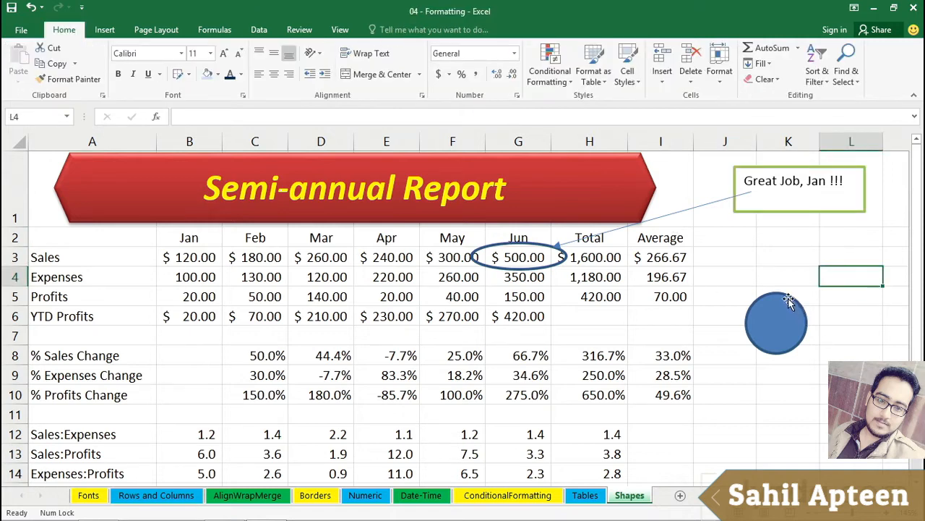
left_click_drag(787, 293, 768, 246)
key("Delete")
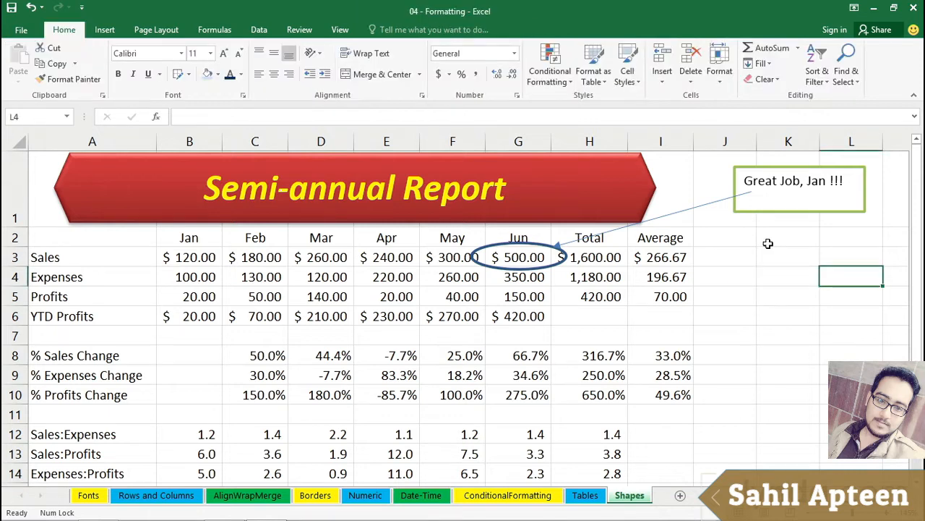
Insert the picture No_Obstacles_logo_transparent from the Ch04 exercise folder at cell I3
left_click(653, 272)
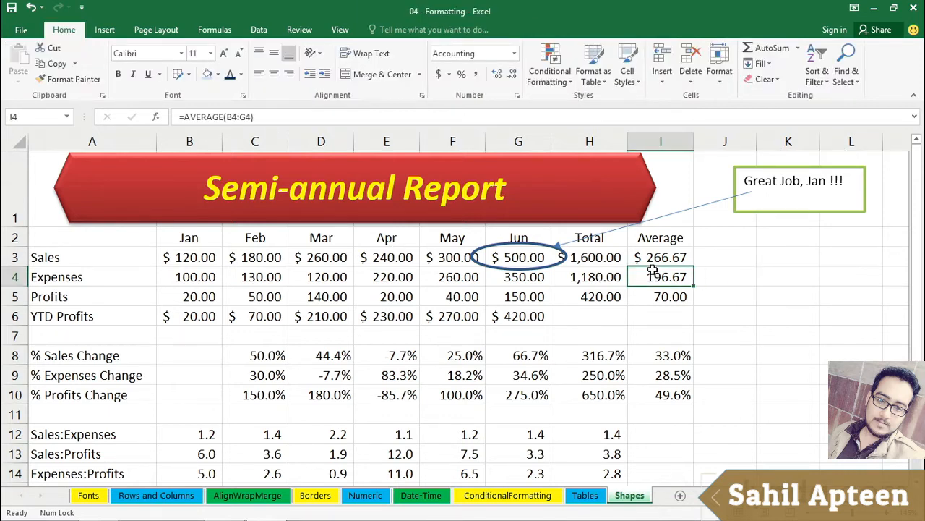
left_click(653, 262)
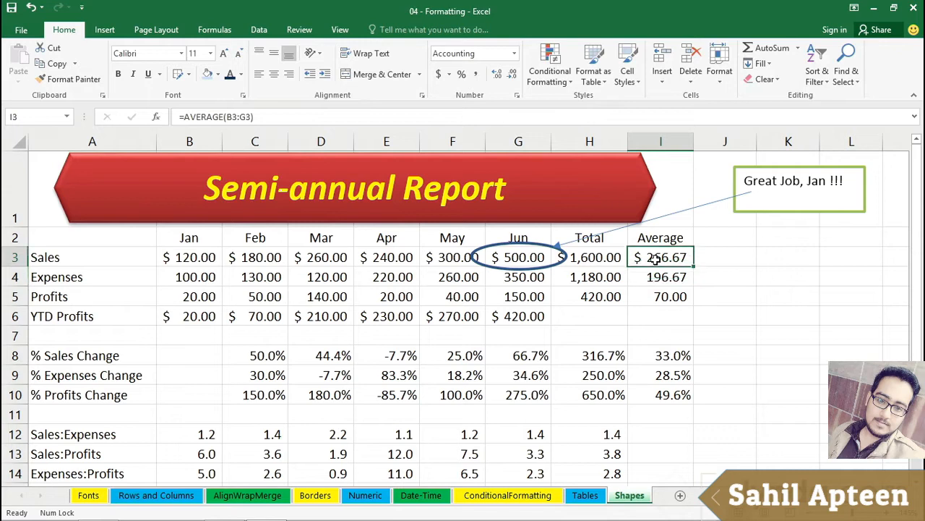
left_click(104, 30)
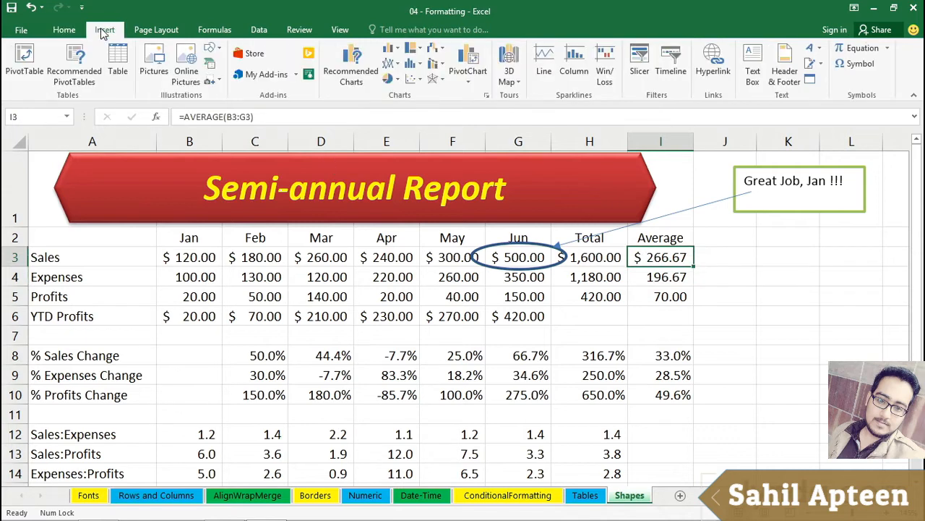
left_click(155, 66)
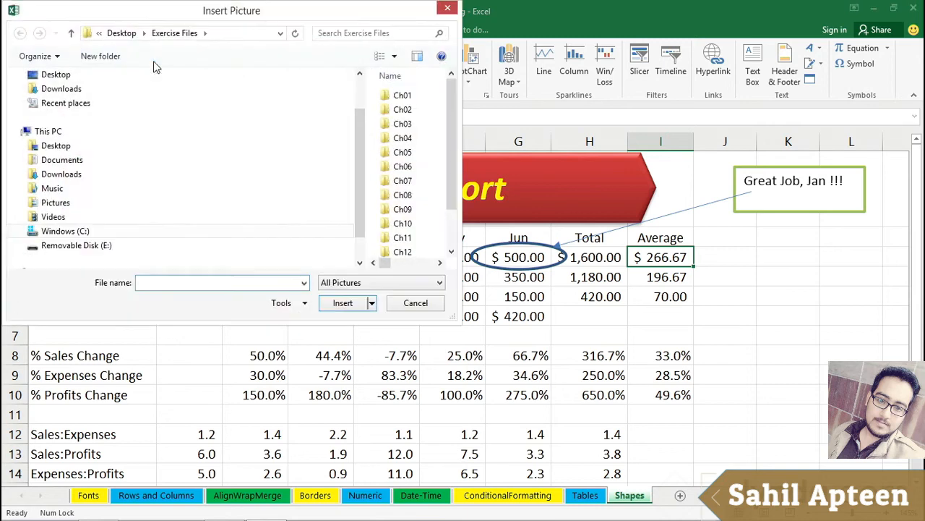
double_click(403, 139)
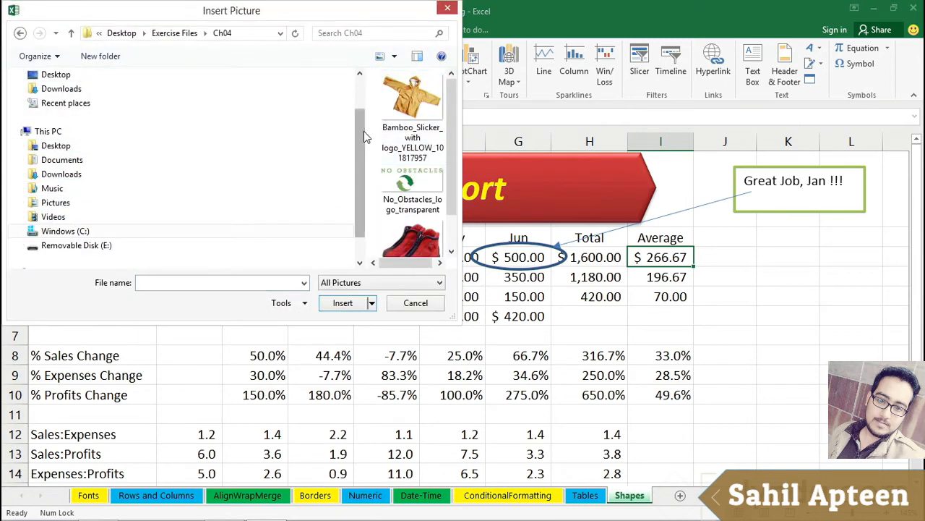
left_click_drag(364, 131, 164, 126)
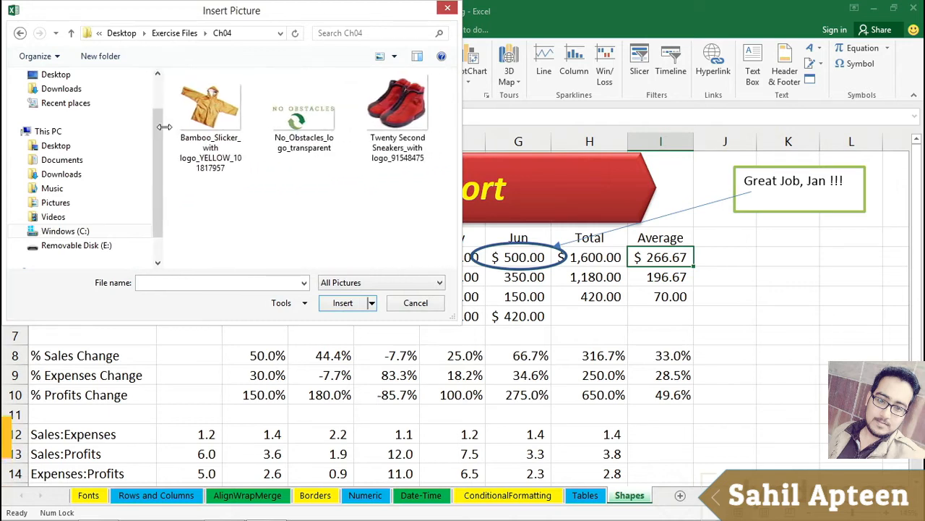
double_click(300, 127)
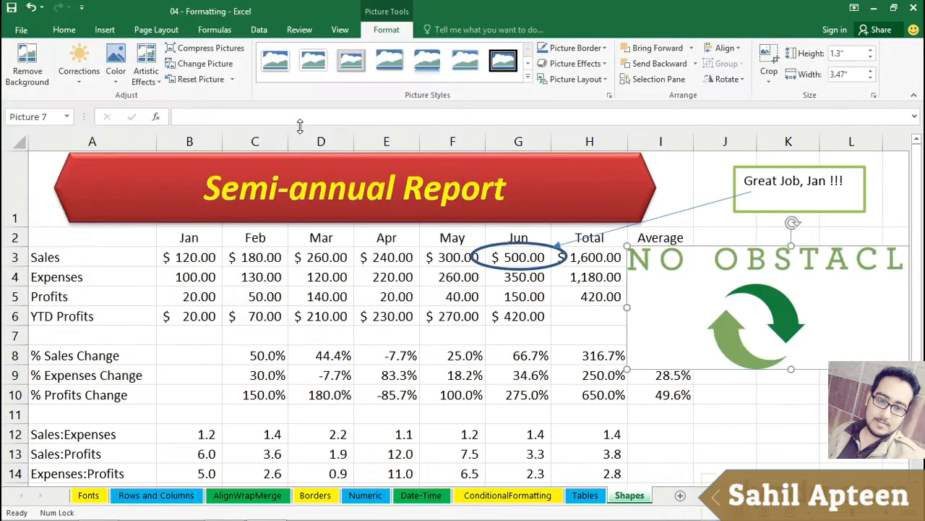
Shorten the banner's left end to column D and place the logo in cell A1, scaled down to about column A's width
left_click_drag(763, 249, 236, 278)
left_click(141, 197)
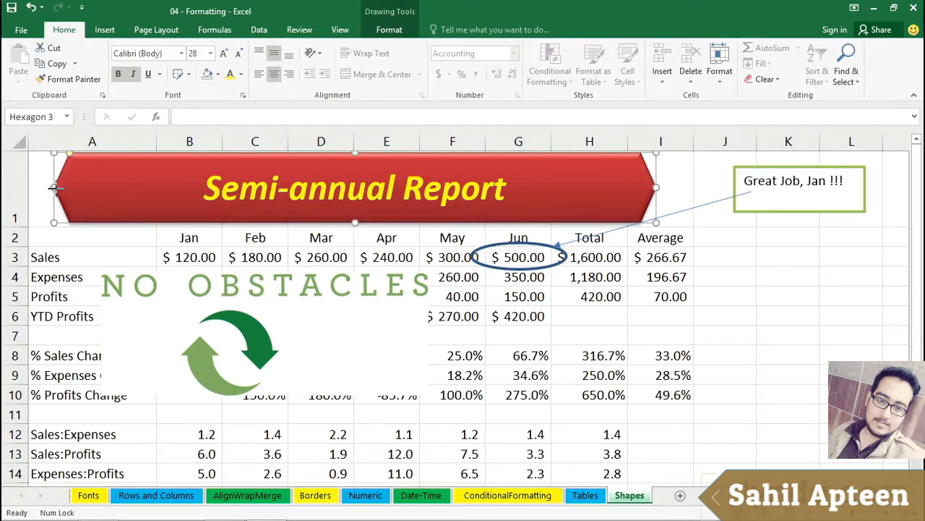
left_click_drag(54, 188, 306, 203)
left_click_drag(296, 304, 229, 198)
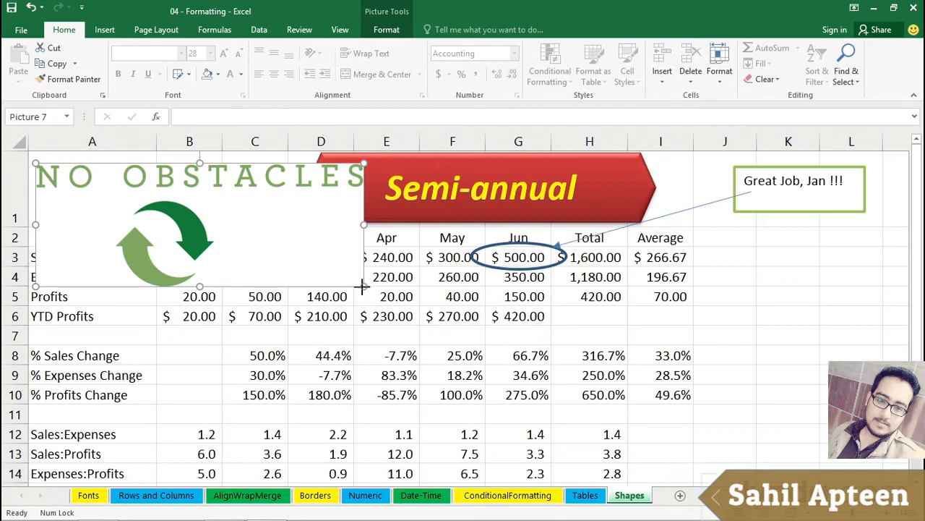
left_click_drag(362, 287, 164, 203)
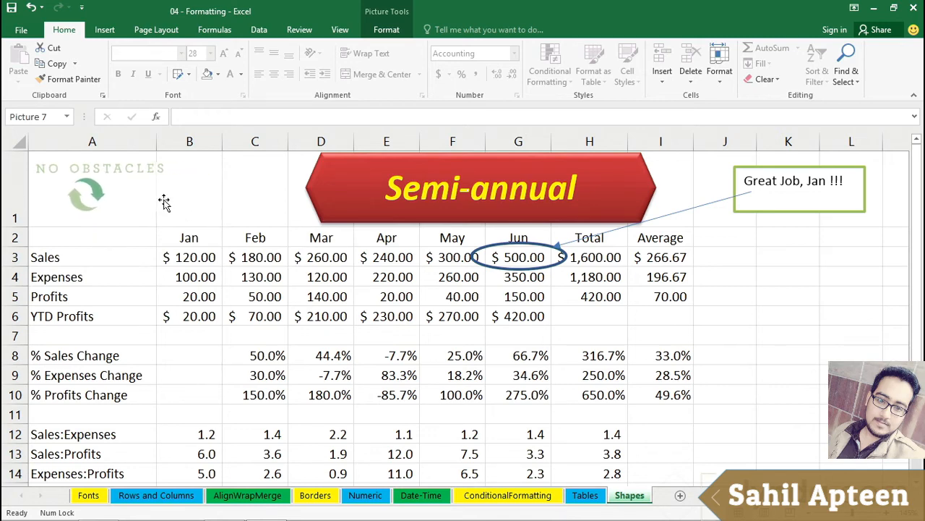
Extend the banner's left end to the middle of column B, just beside the logo
left_click(391, 185)
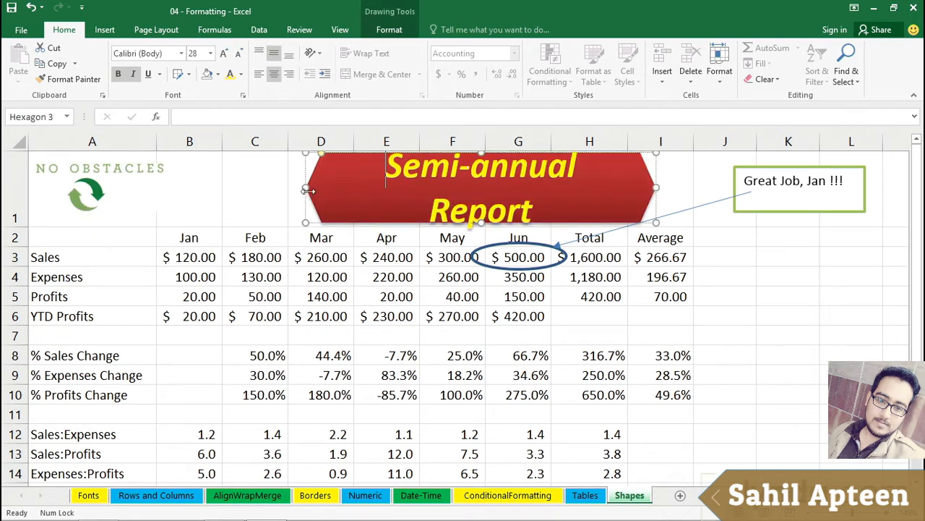
left_click_drag(306, 189, 191, 187)
left_click(122, 195)
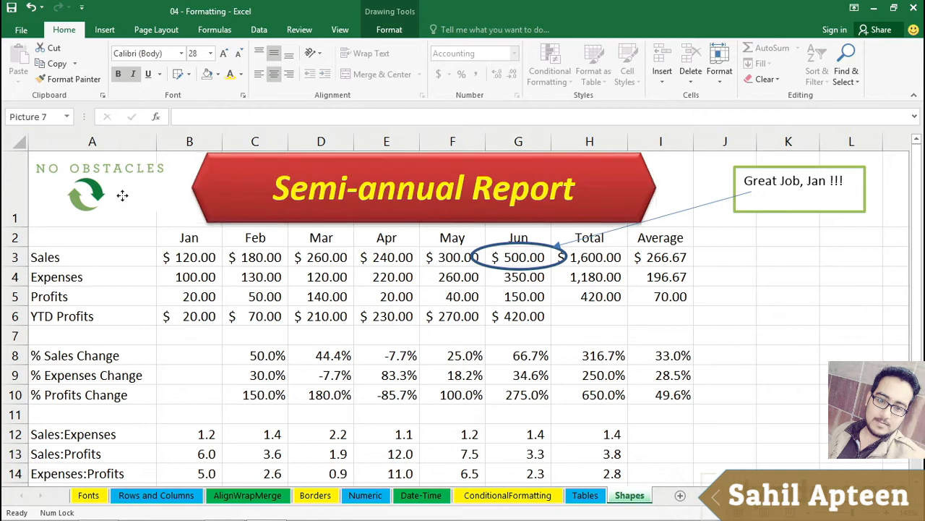
left_click(128, 258)
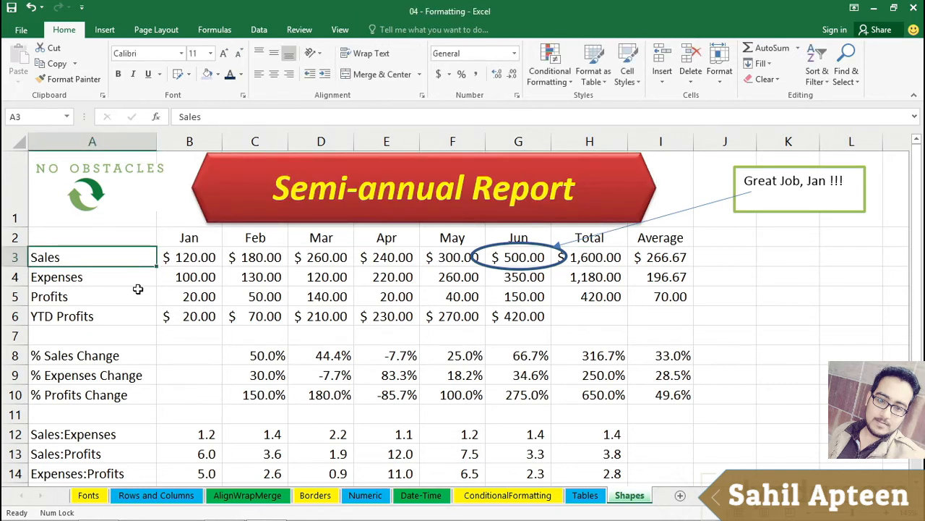
left_click(161, 331)
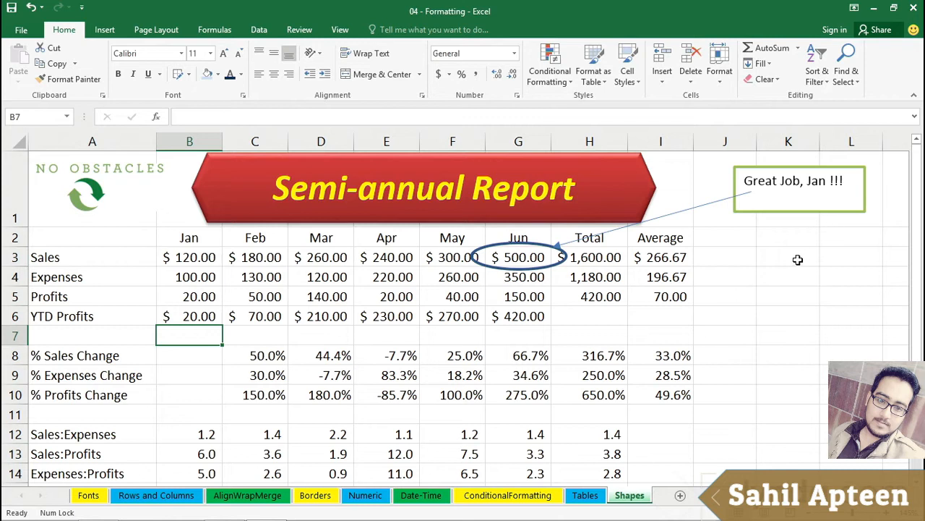
Shrink the "Great Job" box slightly from its lower-left corner
left_click(799, 212)
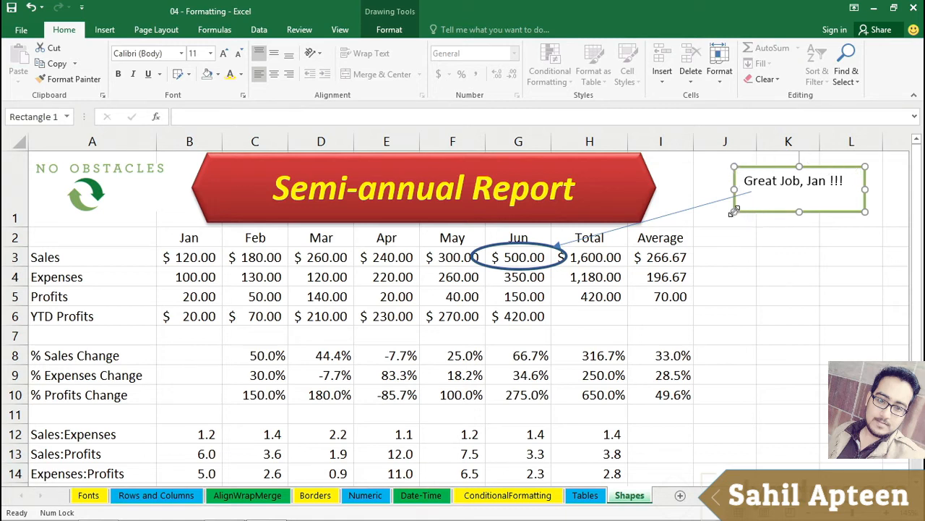
mouse_move(734, 211)
left_mouse_down()
mouse_move(701, 254)
mouse_move(745, 271)
mouse_move(771, 252)
mouse_move(773, 217)
mouse_move(736, 208)
mouse_move(694, 224)
mouse_move(668, 220)
mouse_move(707, 222)
mouse_move(740, 207)
left_mouse_up()
left_click(739, 242)
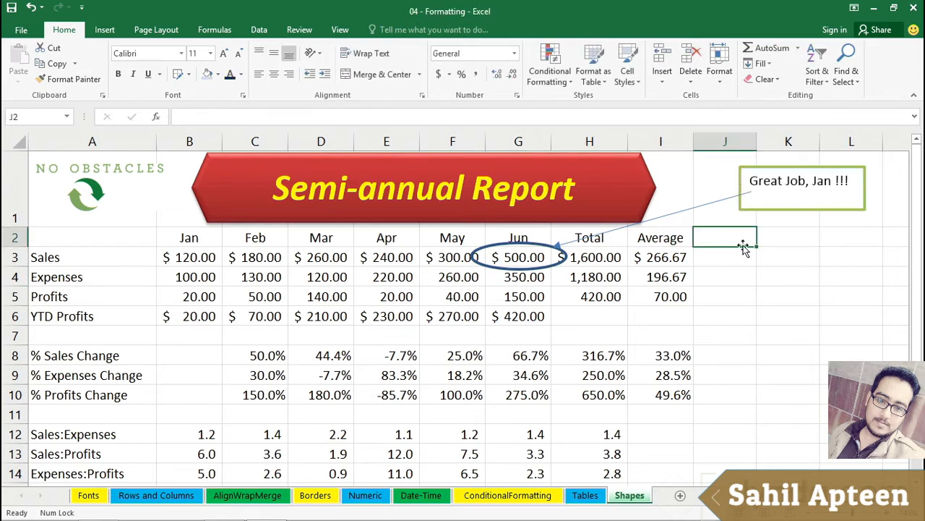
Insert the picture "Twenty Second Sneakers_with logo_91548475" from the Ch04 folder at cell J2
left_click(107, 32)
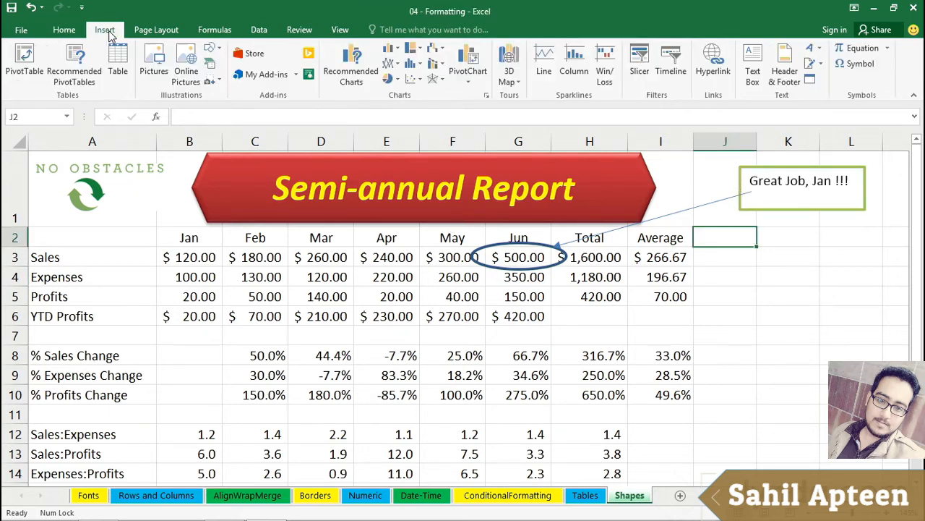
left_click(159, 65)
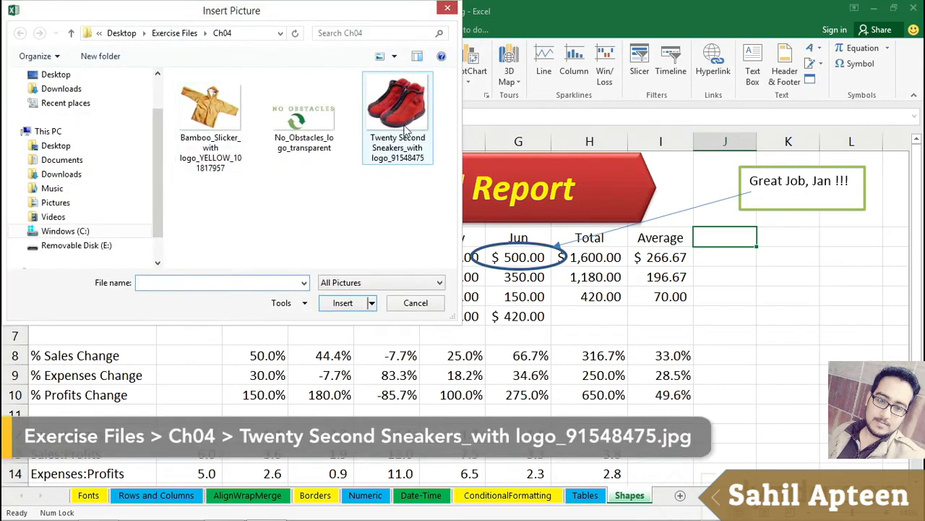
double_click(402, 123)
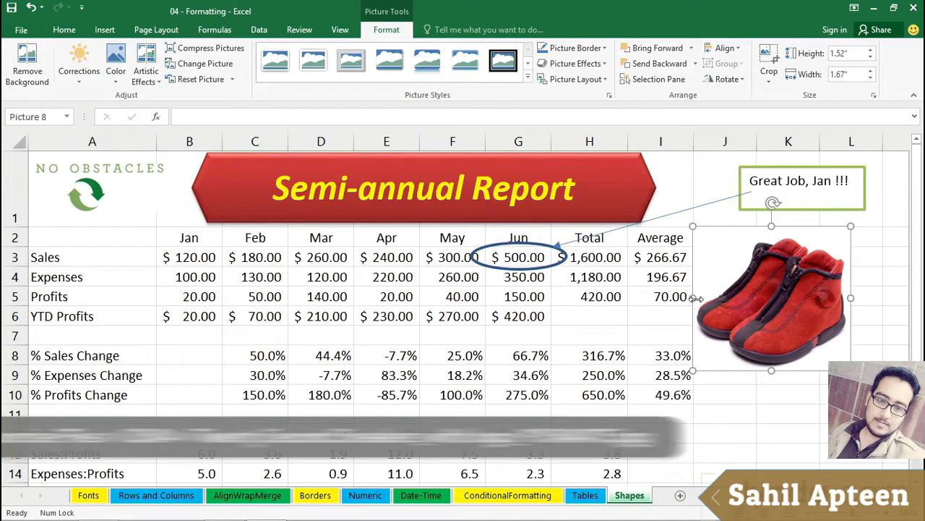
Scale the sneakers picture down proportionally to about 0.97" high and 1.06" wide and shift it slightly left beneath the "Great Job" box
left_click_drag(696, 297, 484, 293)
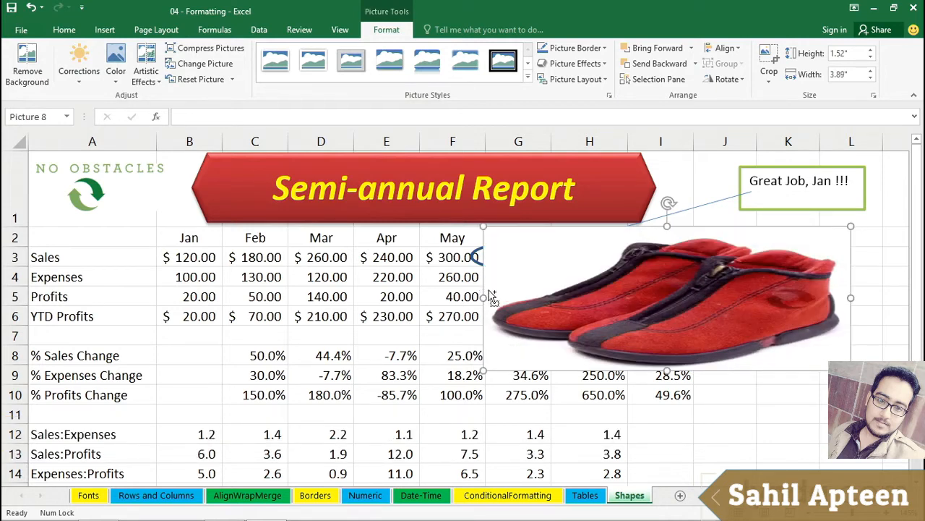
key("ctrl+z")
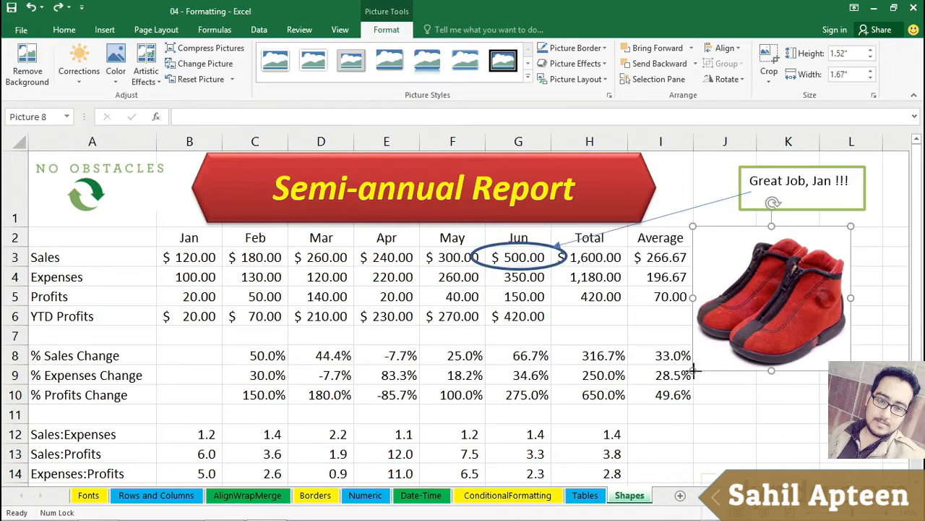
left_click_drag(694, 370, 752, 297)
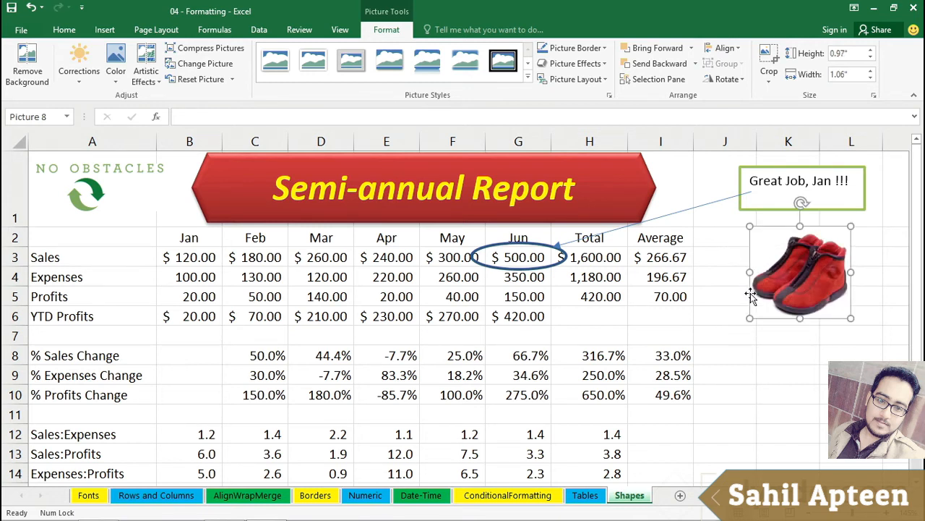
left_click(797, 389)
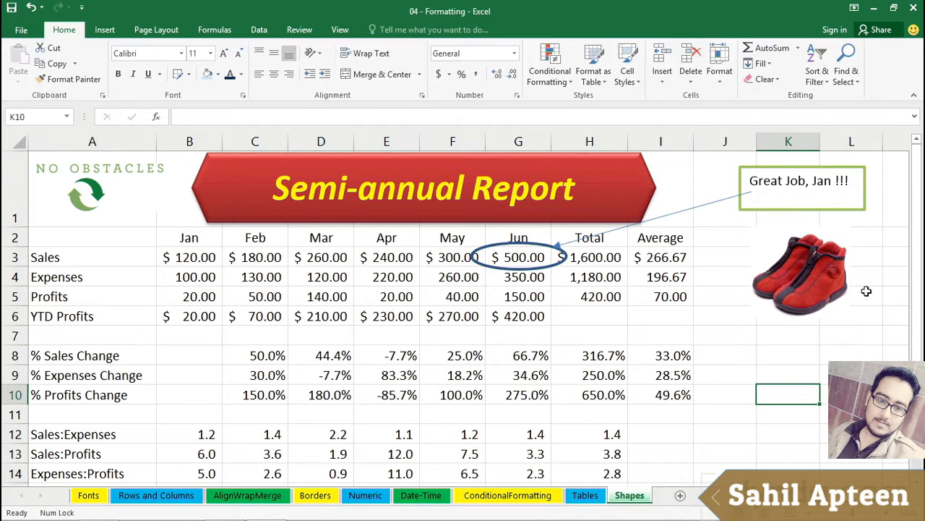
left_click_drag(814, 274, 806, 273)
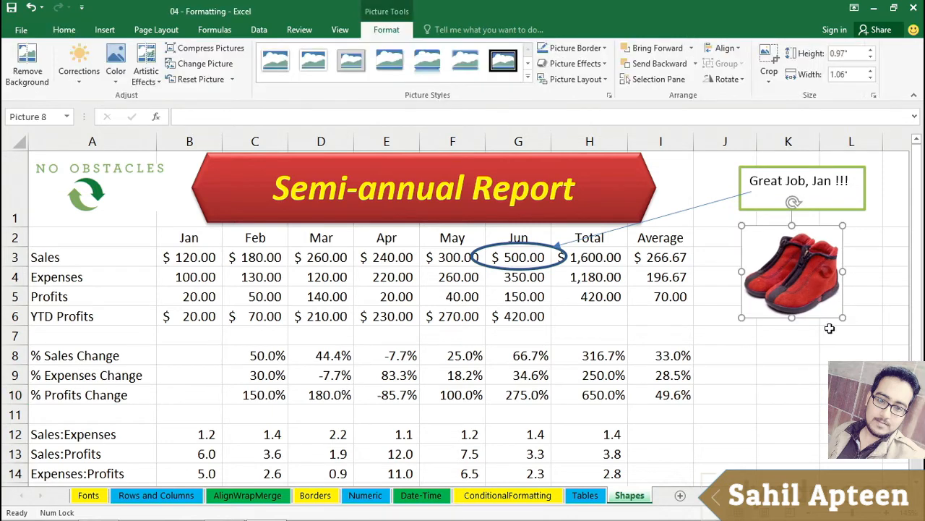
left_click(826, 372)
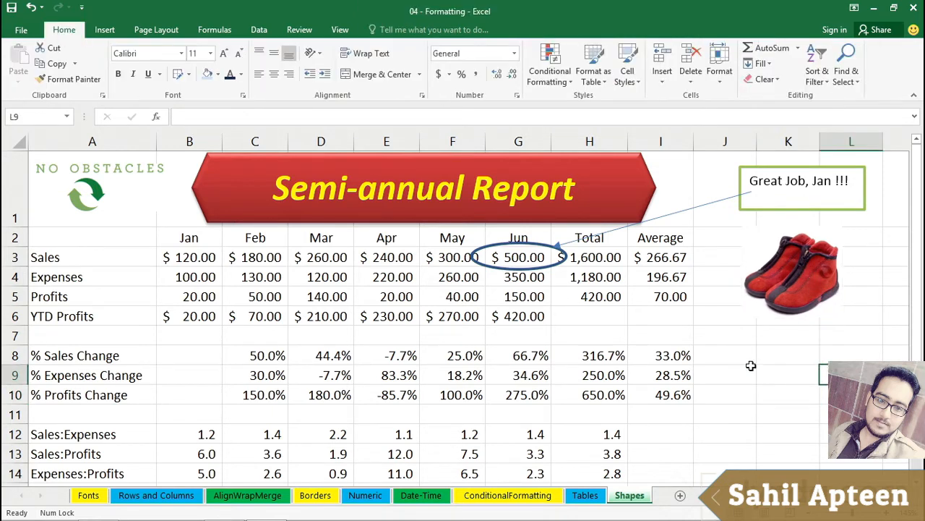
Search Bing images for "car" and insert the online picture of the yellow open-top sports car
left_click(105, 33)
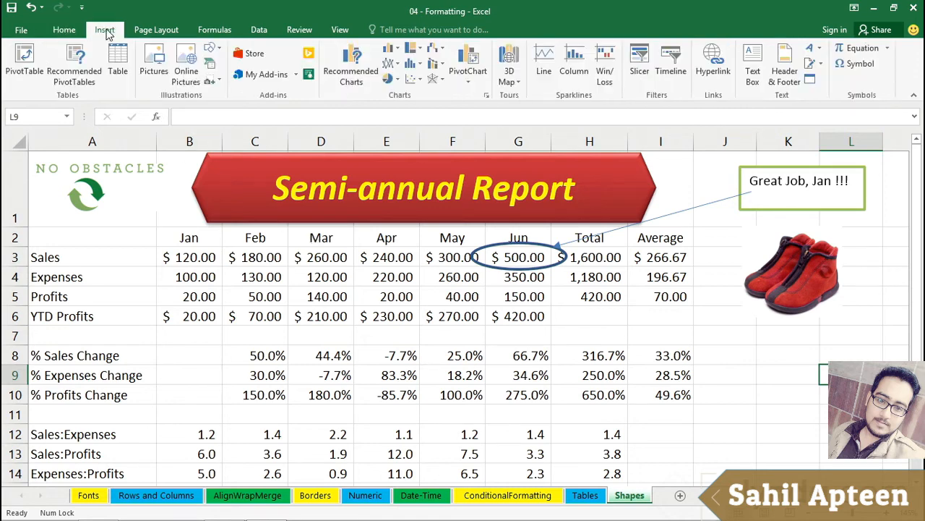
left_click(186, 69)
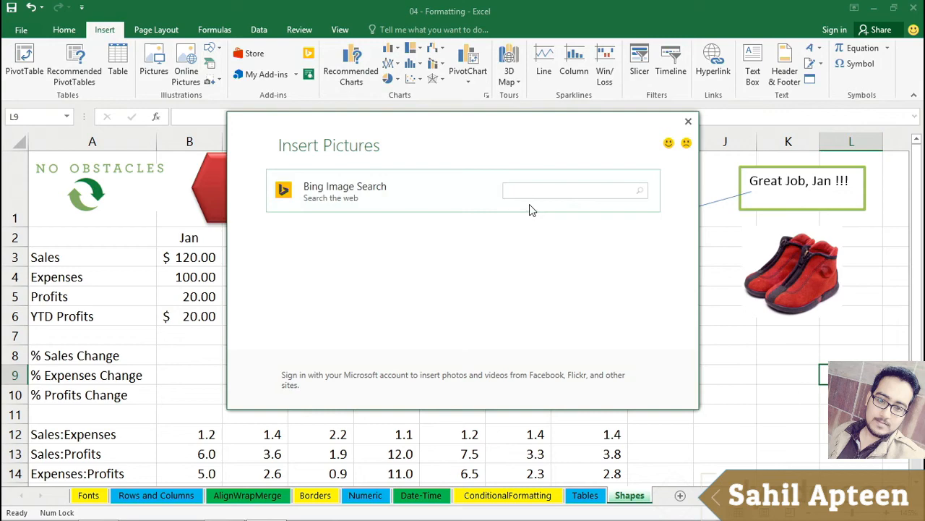
type("car")
key("Return")
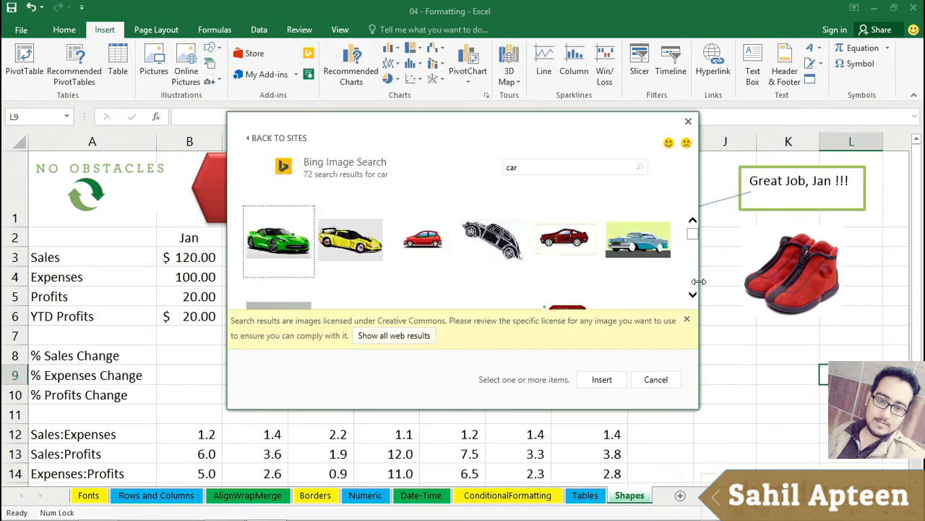
left_click(687, 319)
scroll(489, 277, "down", 3)
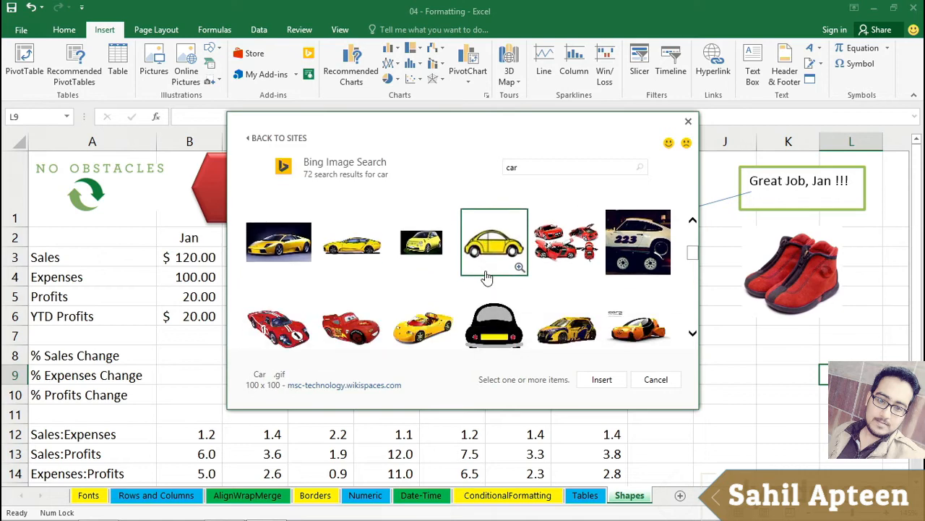
double_click(431, 322)
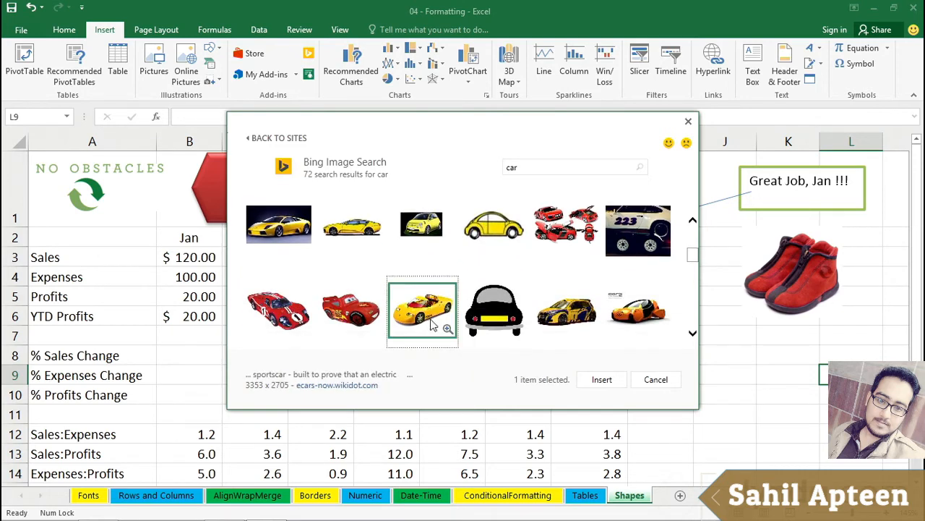
Scale the car picture down proportionally to about 1.79" high and 2.22" wide and place it beneath the sneakers picture
left_click_drag(819, 364, 418, 297)
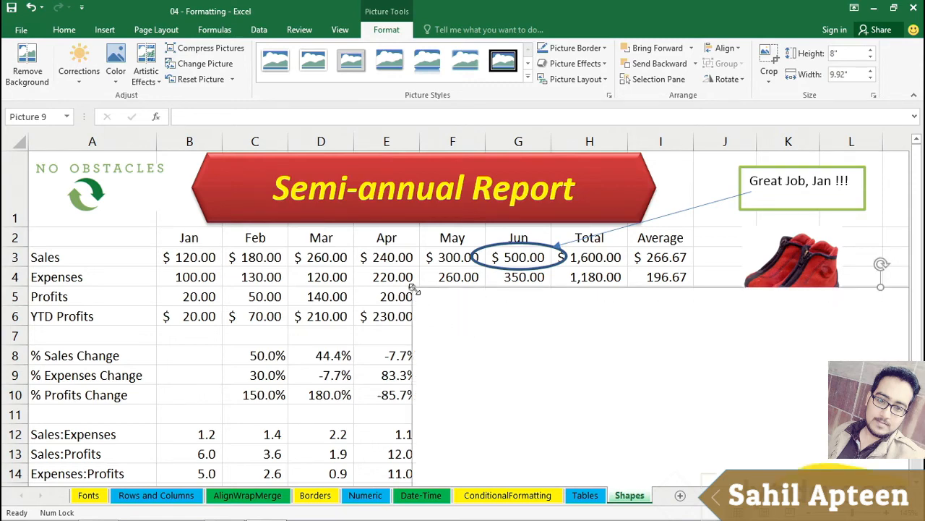
left_click_drag(472, 322, 403, 182)
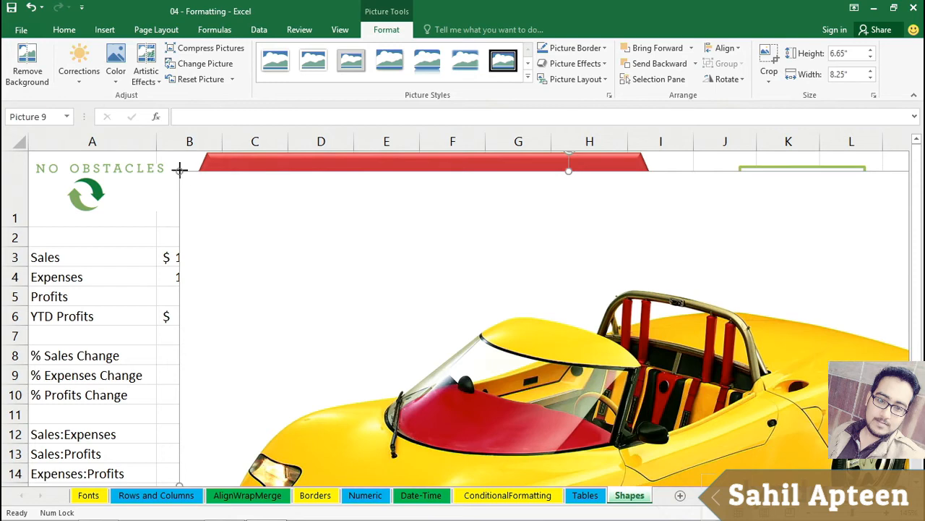
left_click_drag(179, 170, 494, 242)
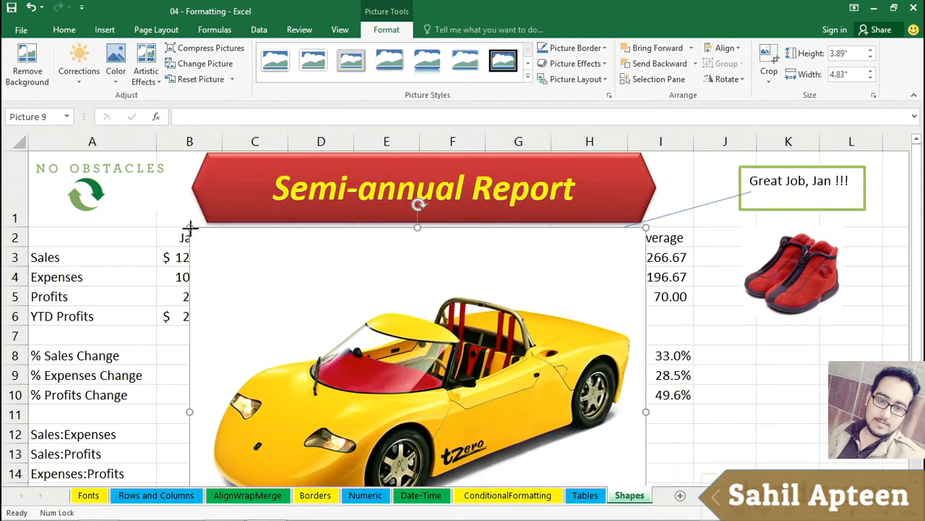
left_click_drag(190, 228, 310, 324)
left_click_drag(429, 347, 533, 314)
left_click_drag(420, 291, 760, 332)
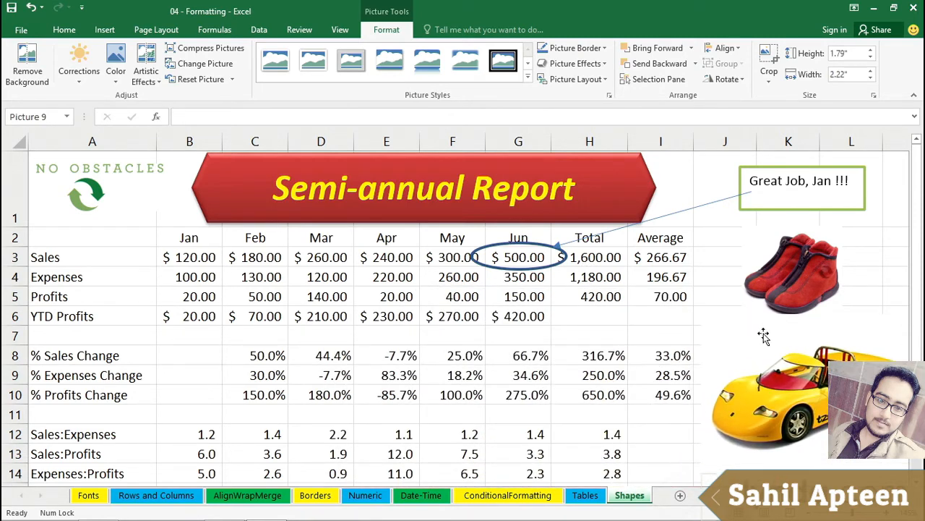
left_click(879, 248)
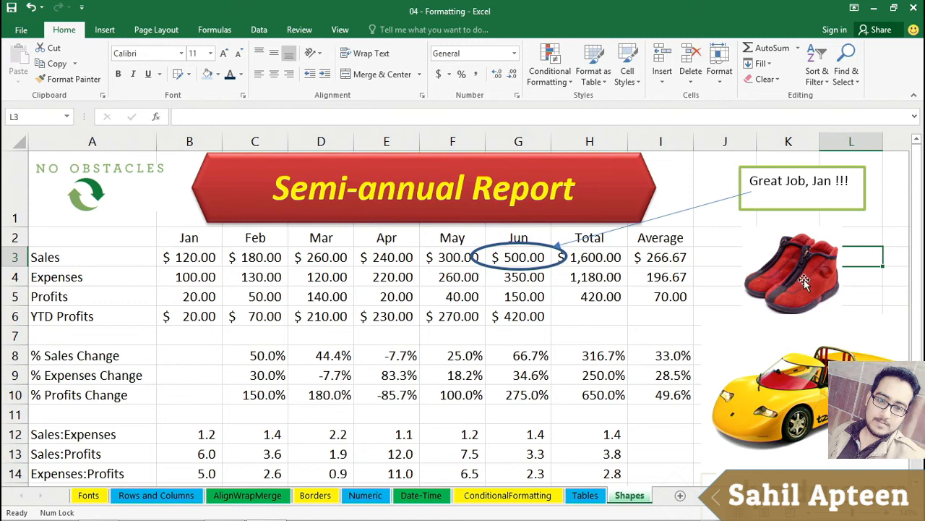
Insert an Organization Chart SmartArt graphic from the Hierarchy category and shrink it from its upper-right corner to start at row 15
scroll(804, 280, "down", 1)
scroll(795, 280, "down", 2)
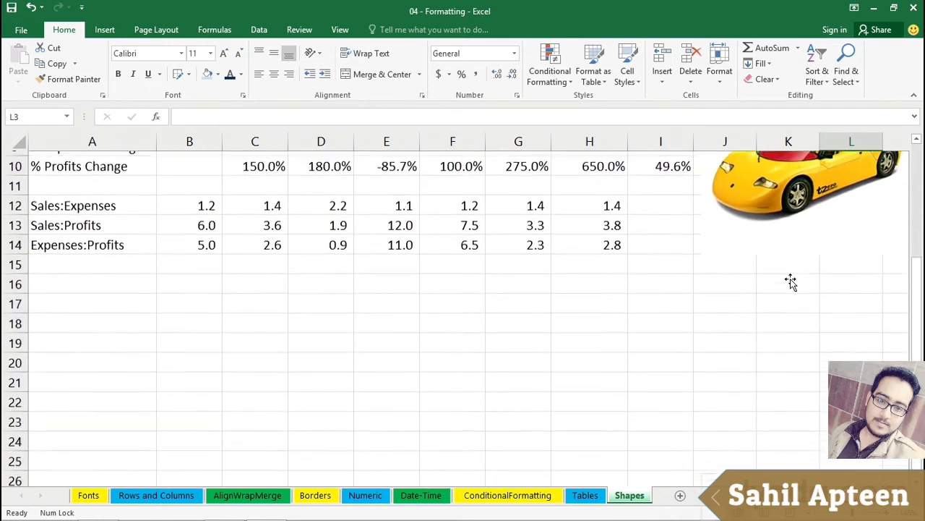
left_click(109, 33)
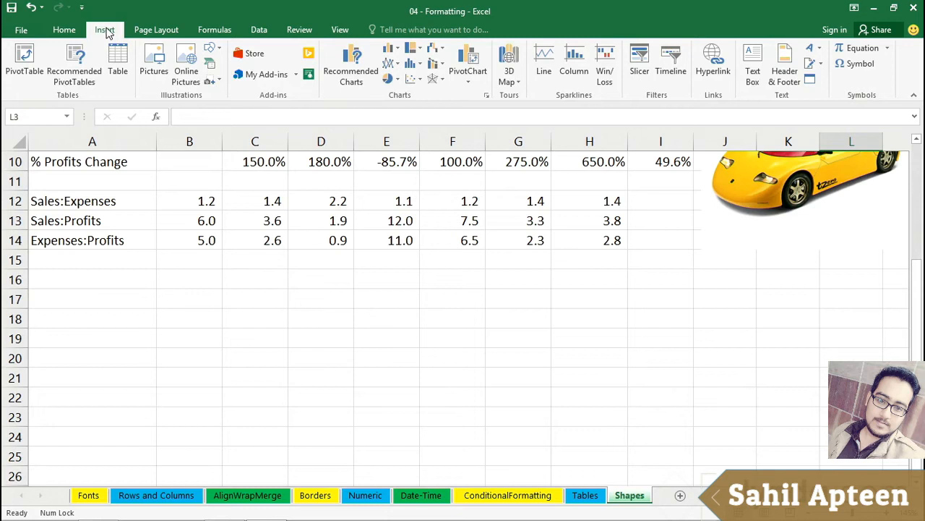
left_click(210, 65)
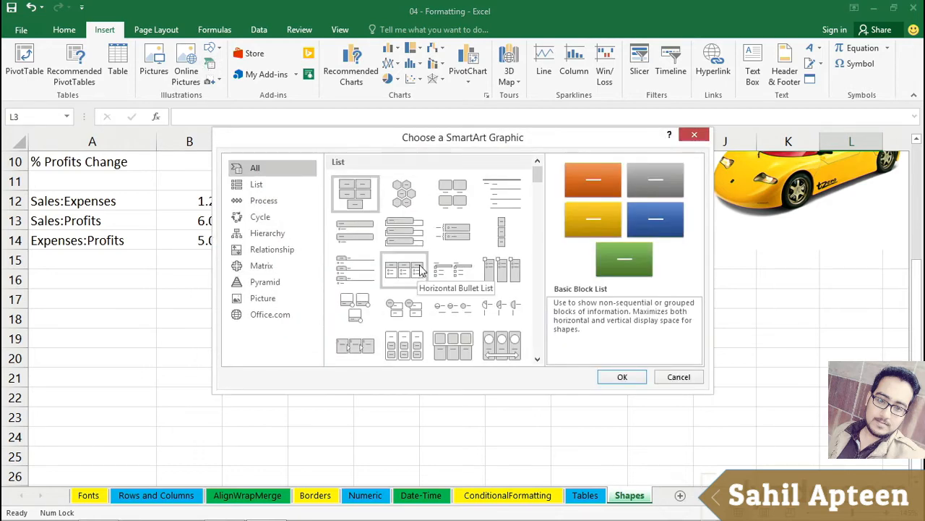
left_click(274, 241)
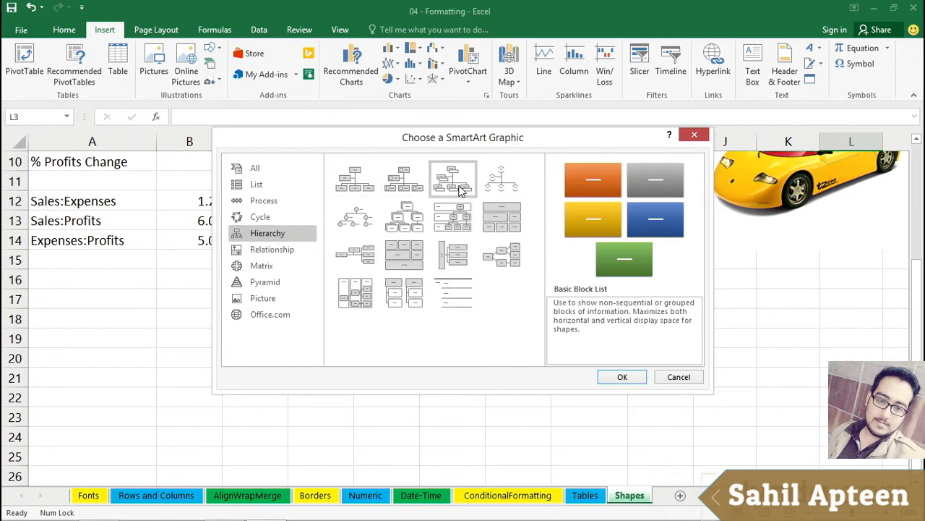
left_click(361, 187)
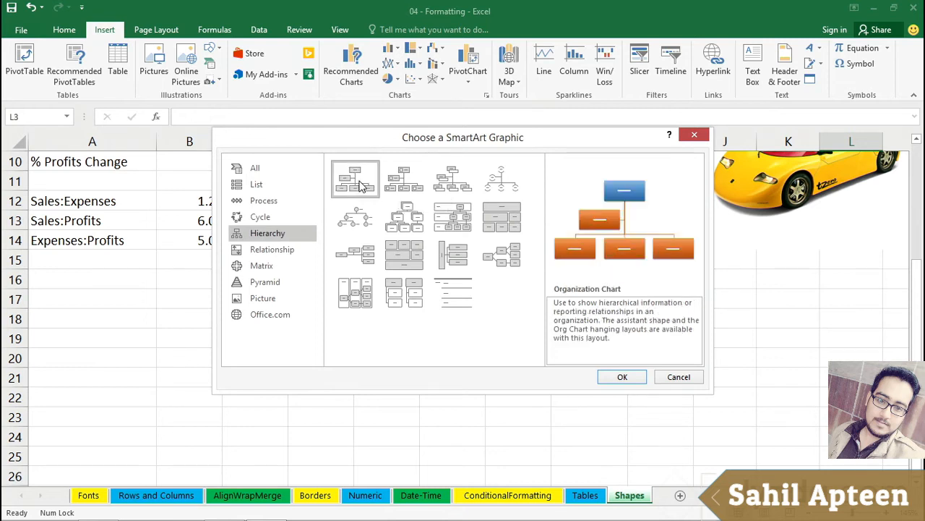
left_click(402, 181)
left_click(452, 181)
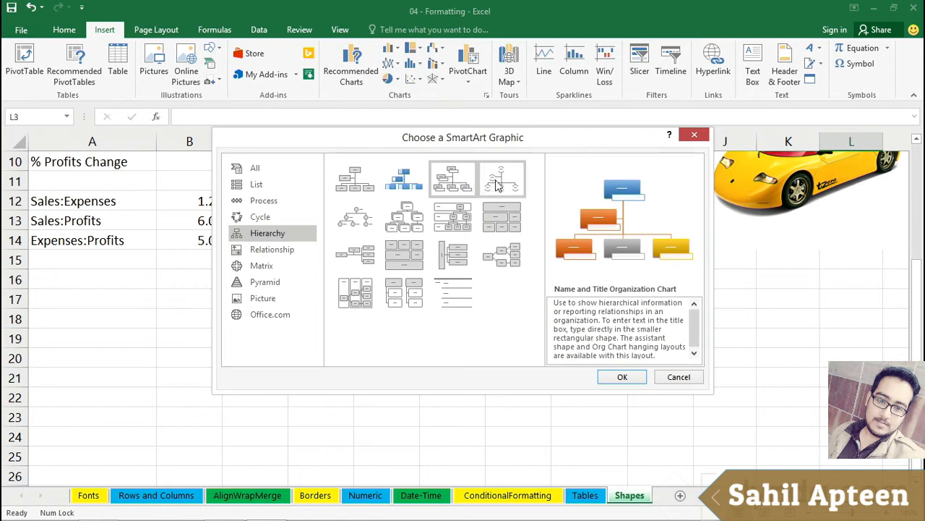
left_click(501, 181)
left_click(361, 186)
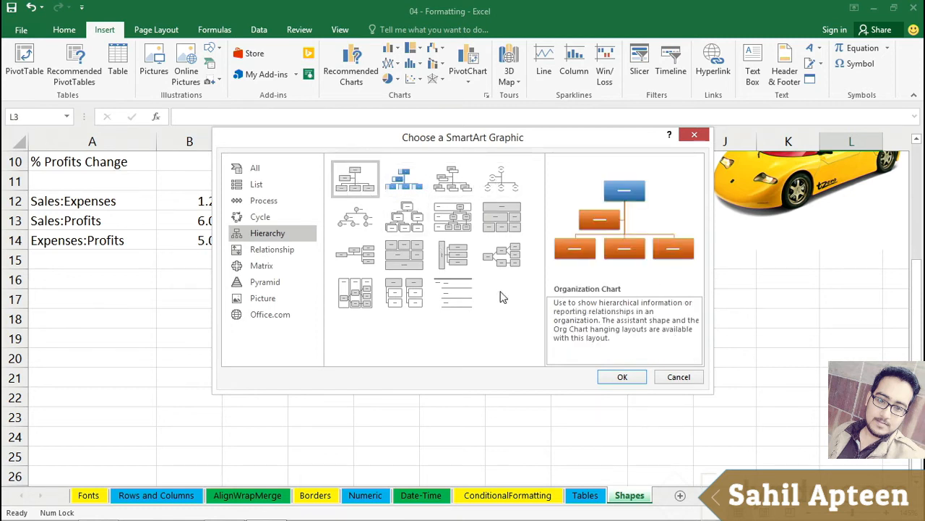
left_click(610, 380)
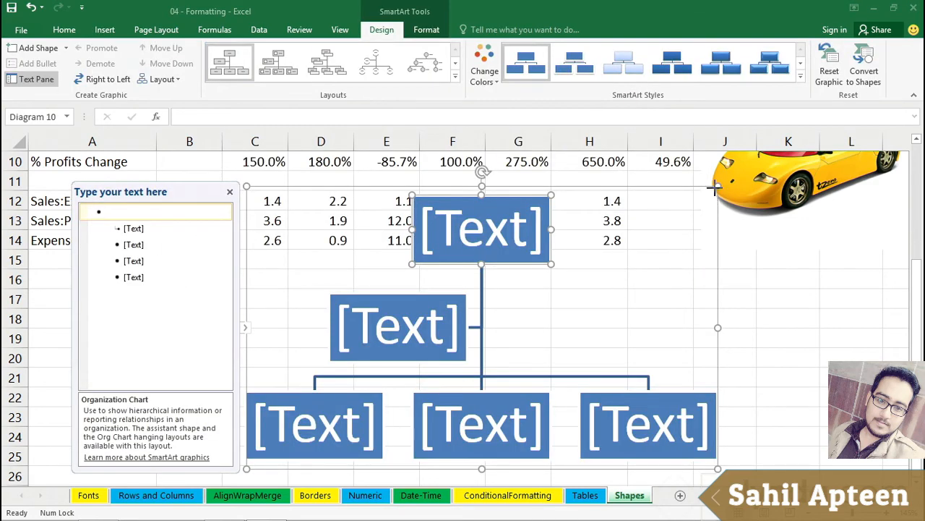
left_click_drag(716, 187, 638, 259)
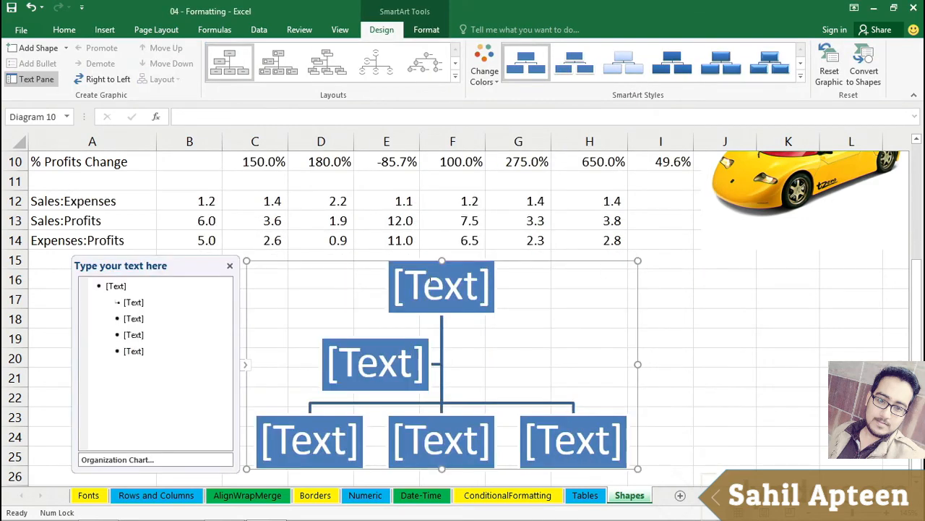
Label the organization chart's top box "CEO" and its assistant box "Gen. Counsel"
left_click(431, 282)
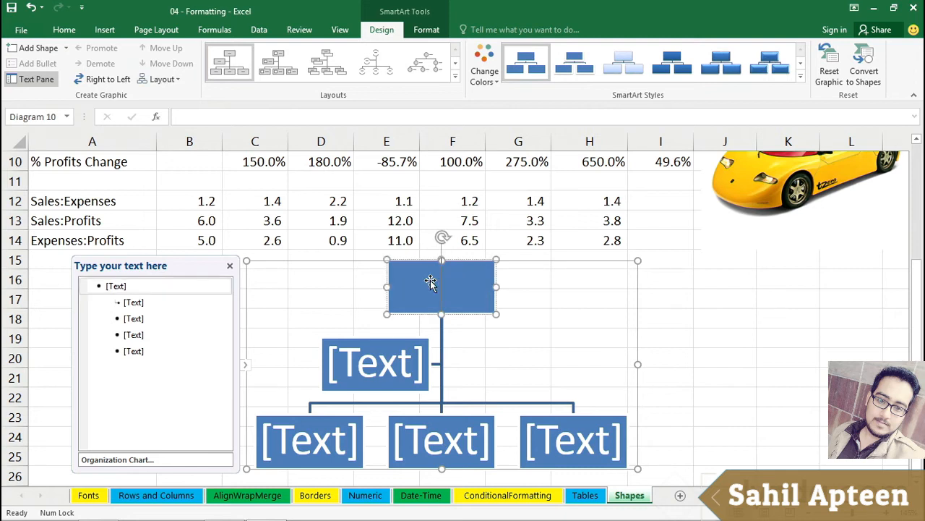
type("CEO")
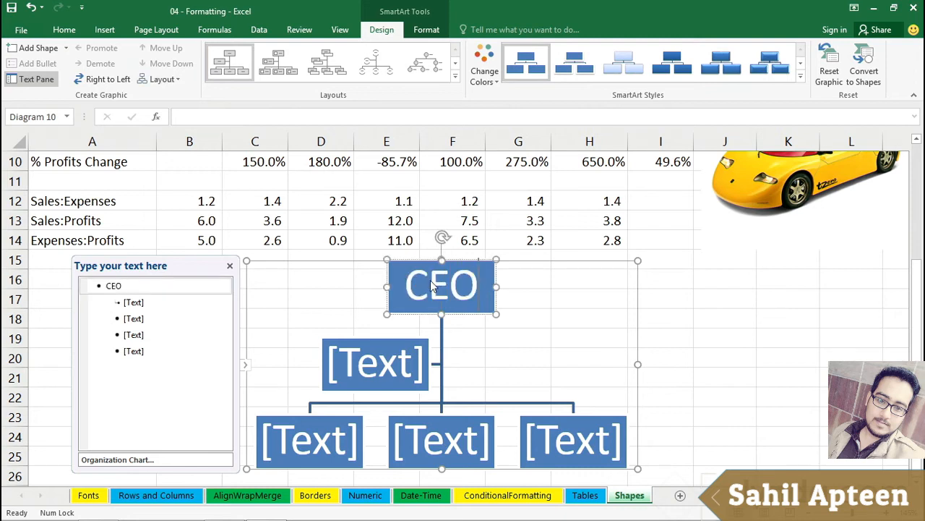
left_click(374, 364)
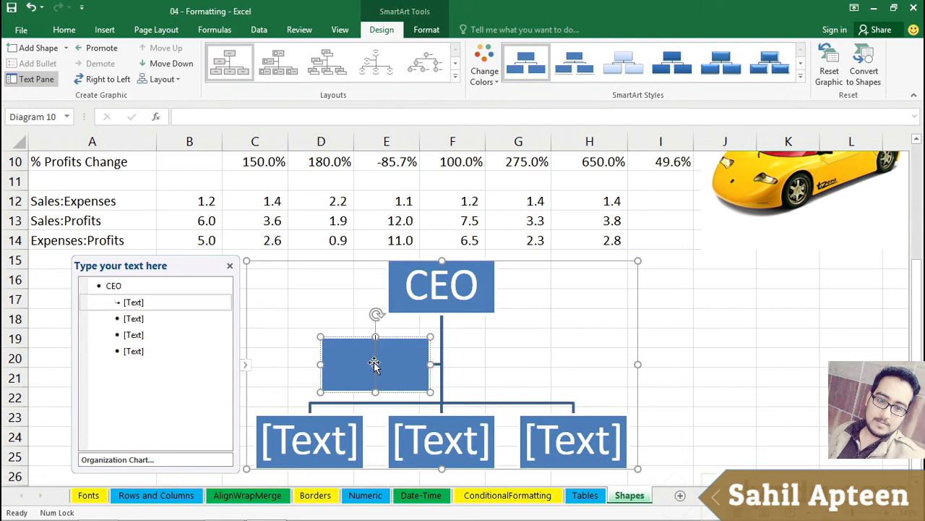
type("J")
key("BackSpace")
type("Gen. Counse")
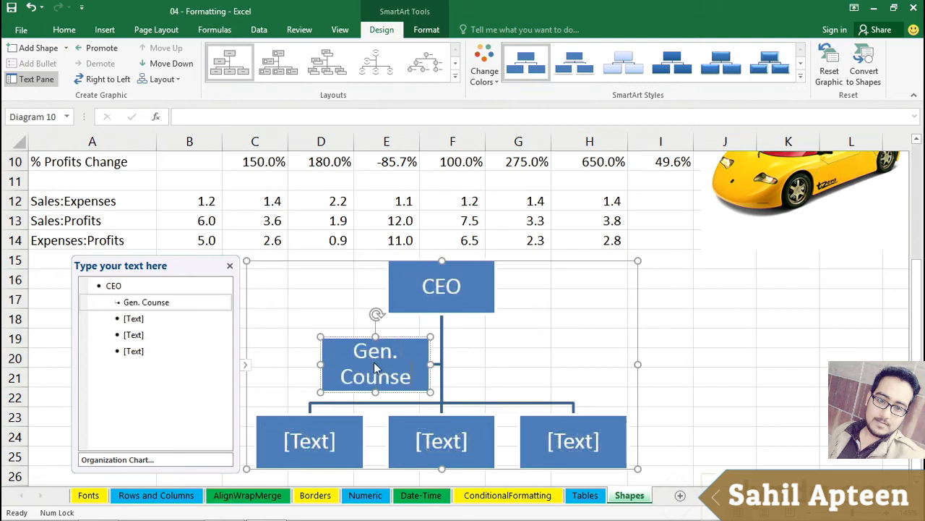
type("l")
Label the chart's first lower box "IT Mgr" and the middle one "Sales Manager"
left_click(329, 440)
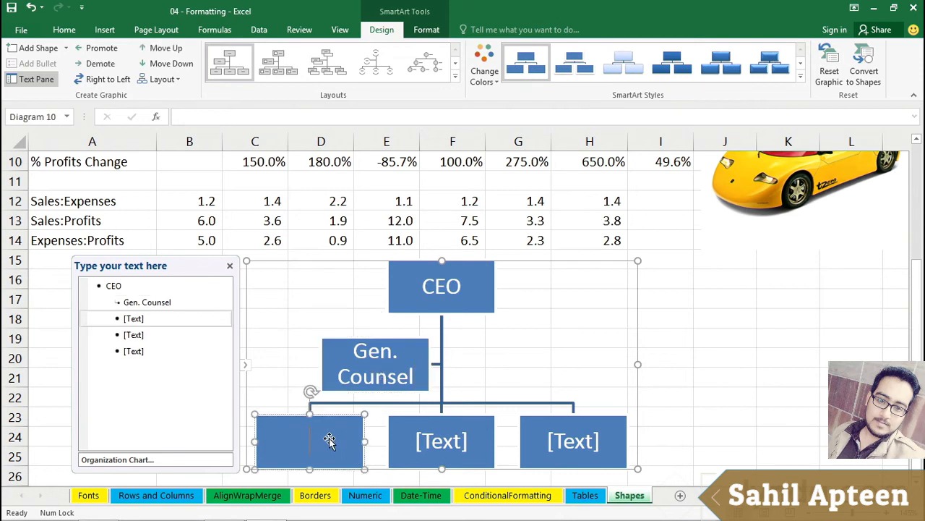
type("IT Mgr")
left_click(457, 442)
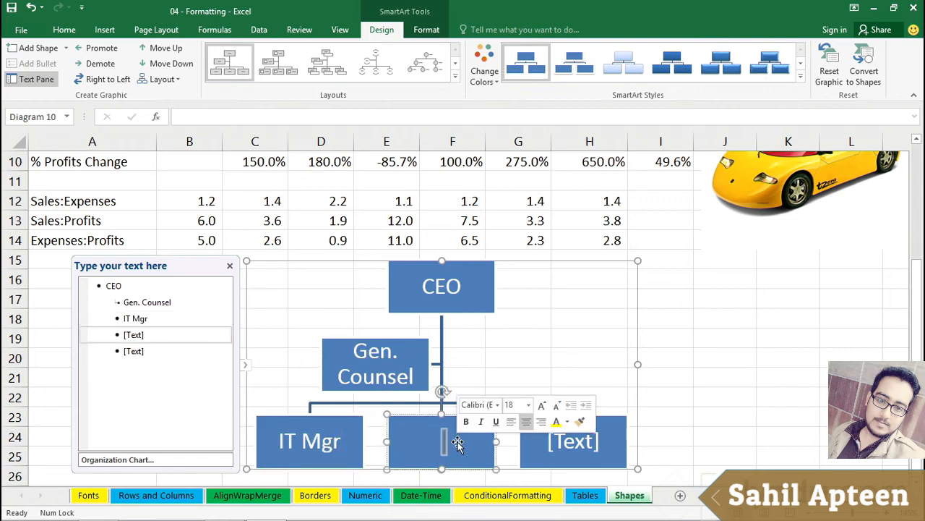
type("Sale")
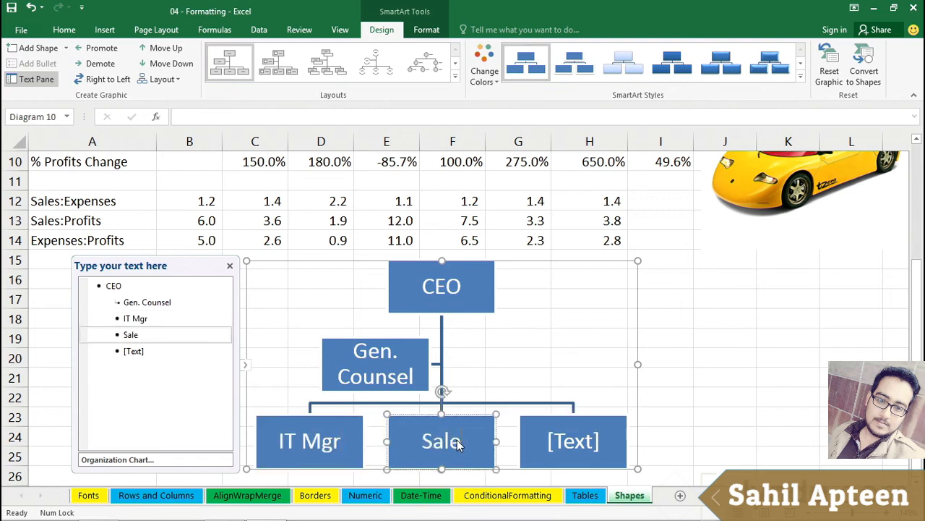
type("s Mgr")
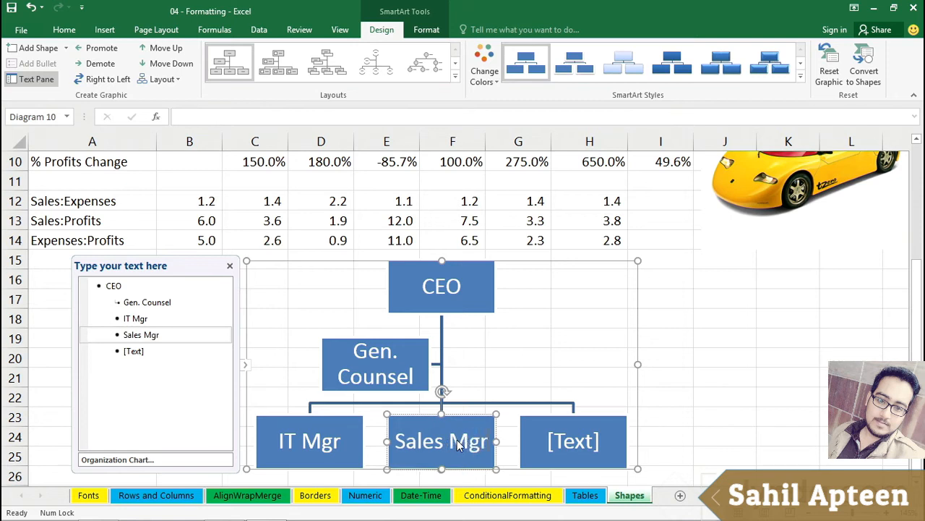
key("BackSpace")
key("BackSpace")
type("anager")
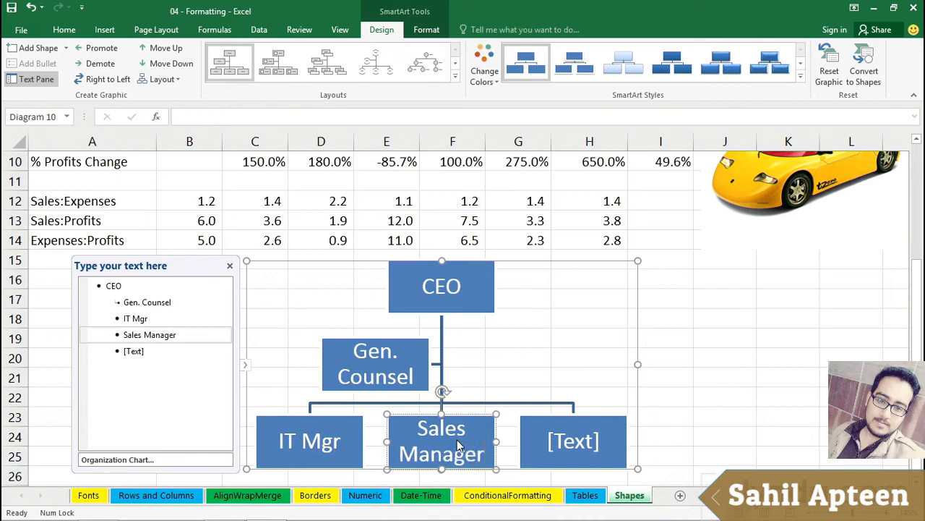
scroll(810, 281, "down", 2)
left_click(774, 278)
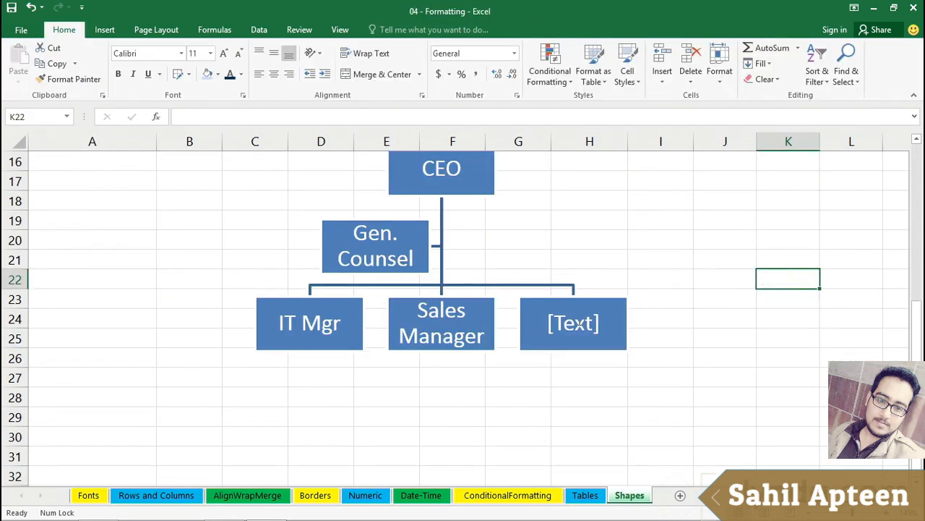
Add two subordinate shapes below the "Sales Manager" box in the organization chart
scroll(463, 365, "down", 1)
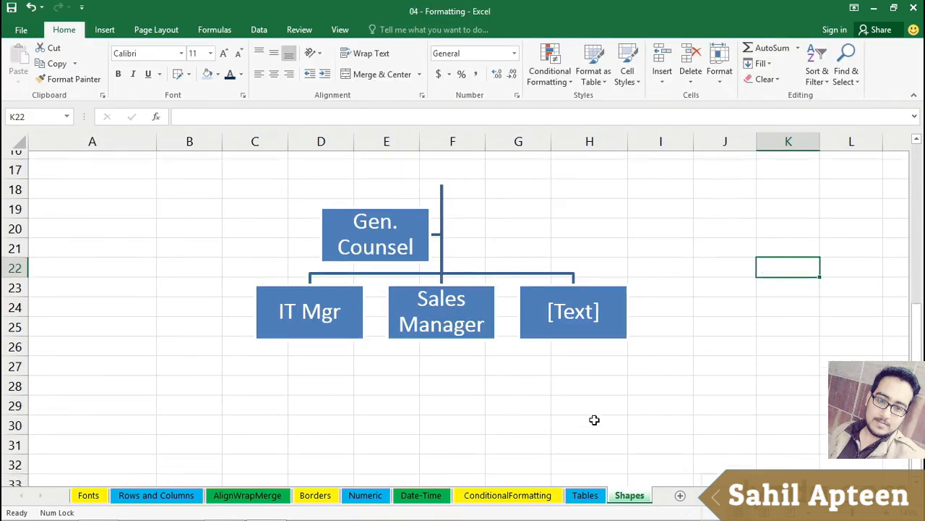
right_click(455, 268)
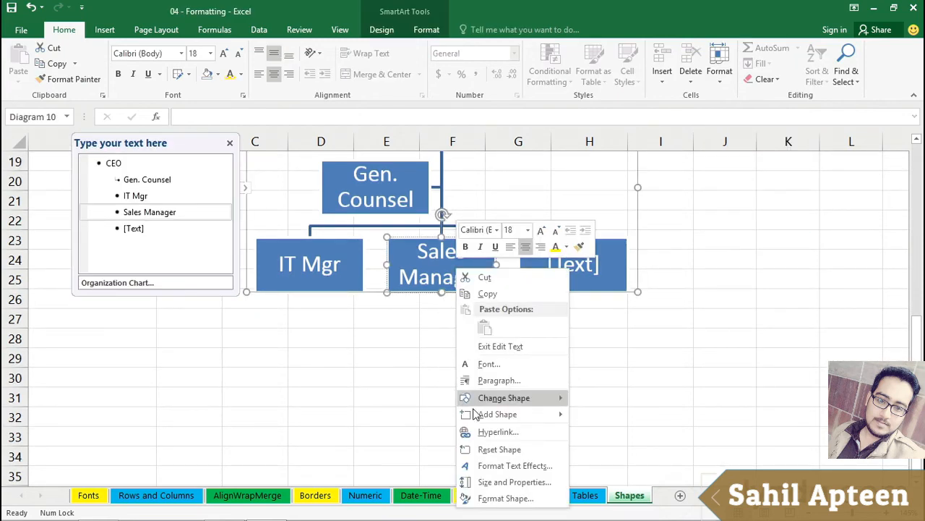
mouse_move(470, 414)
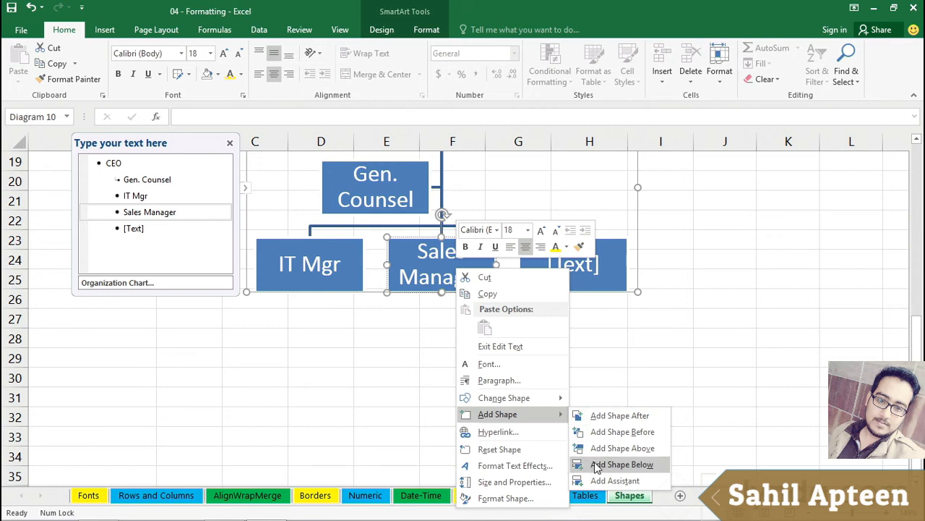
left_click(621, 464)
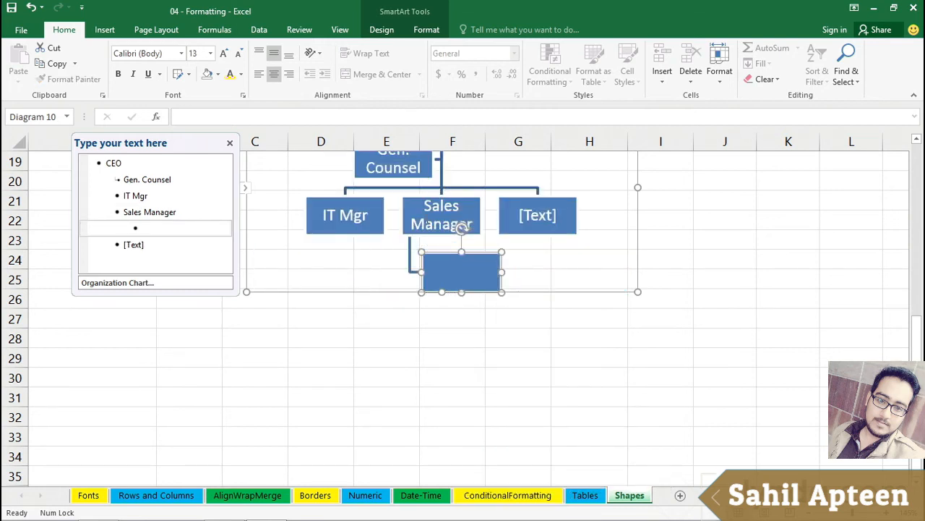
triple_click(430, 221)
right_click(426, 210)
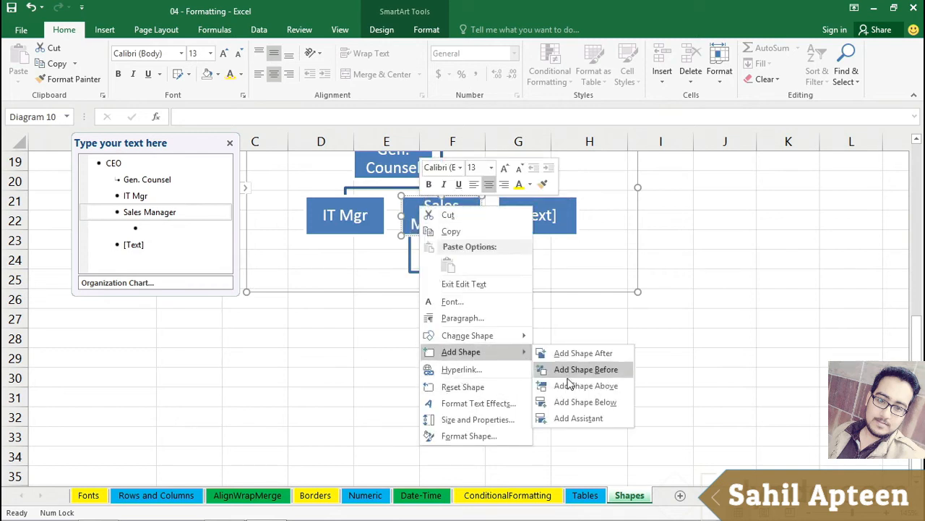
left_click(585, 397)
left_click(628, 351)
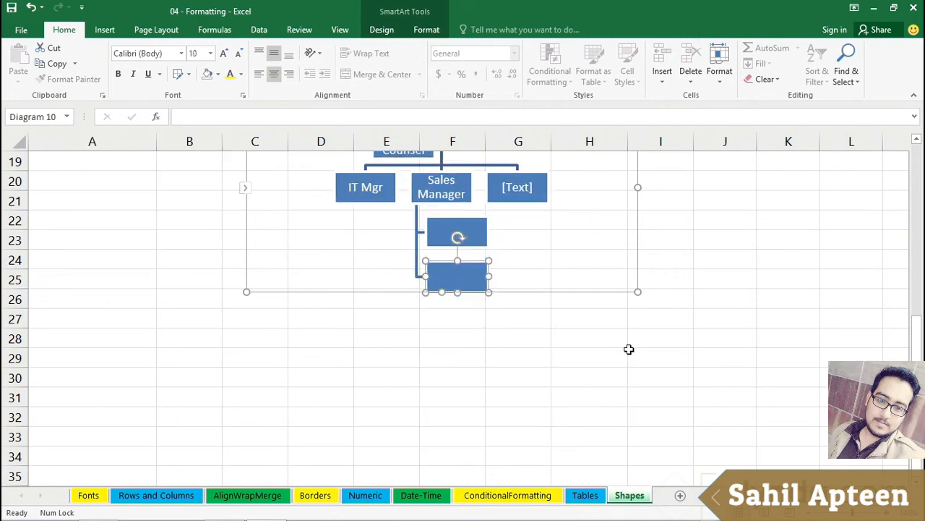
Apply the second 3-D SmartArt style to the organization chart and deselect the chart
scroll(625, 355, "up", 4)
scroll(624, 355, "down", 2)
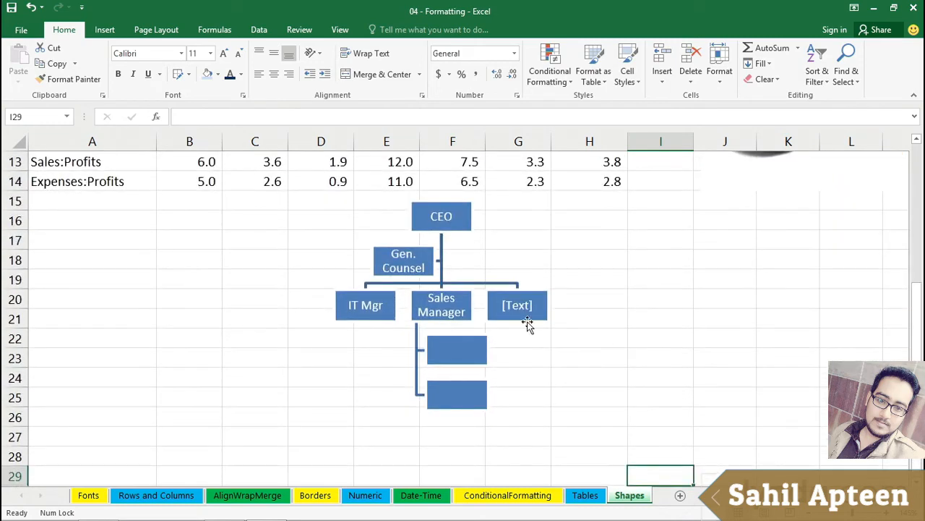
left_click(477, 264)
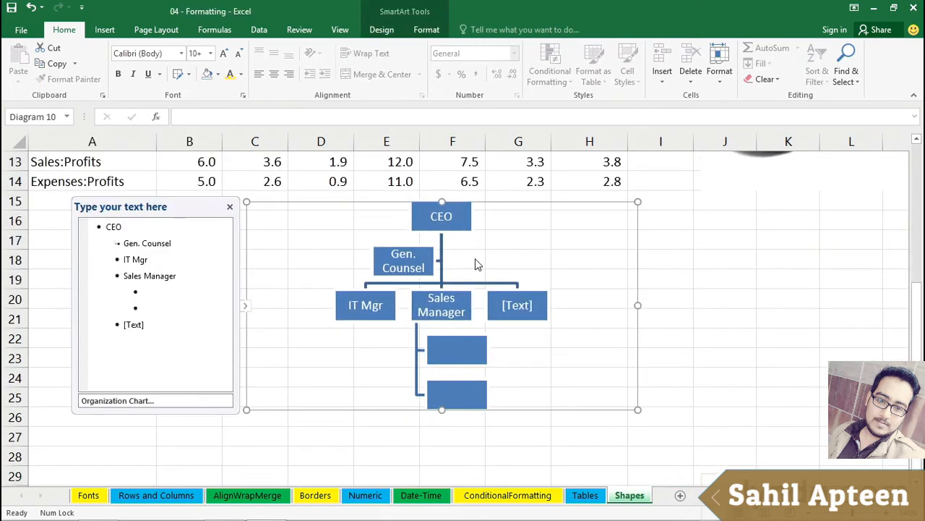
left_click(384, 32)
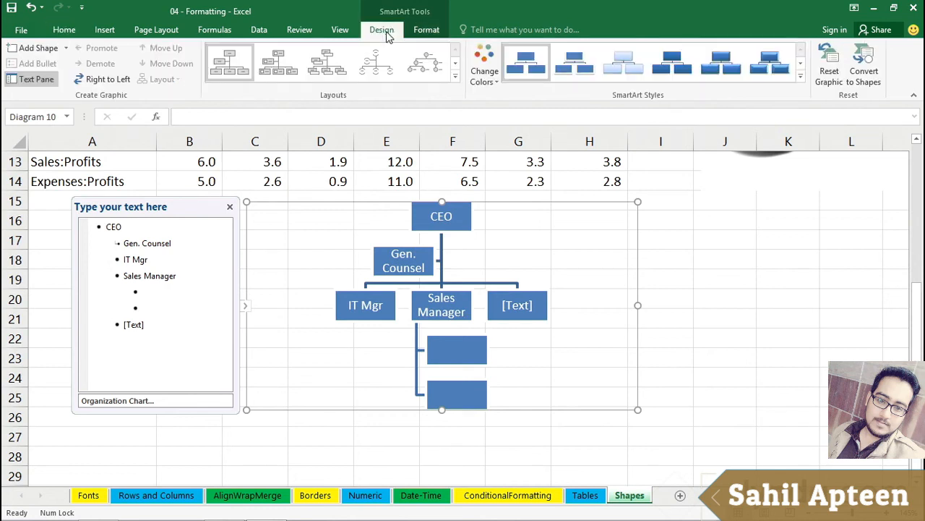
left_click(801, 77)
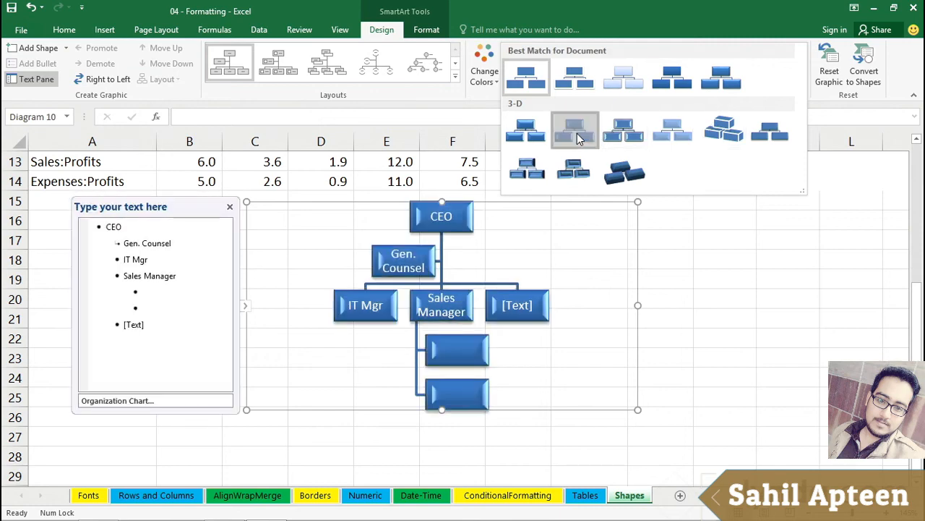
key("Escape")
left_click(711, 257)
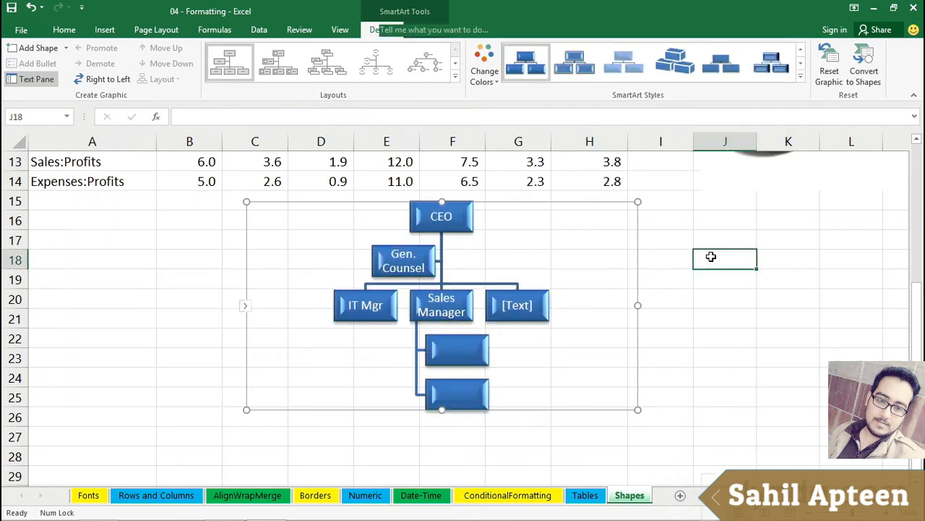
Look through the SmartArt layout categories, insert a Basic Block List graphic over the organization chart, and deselect it
scroll(695, 324, "up", 1)
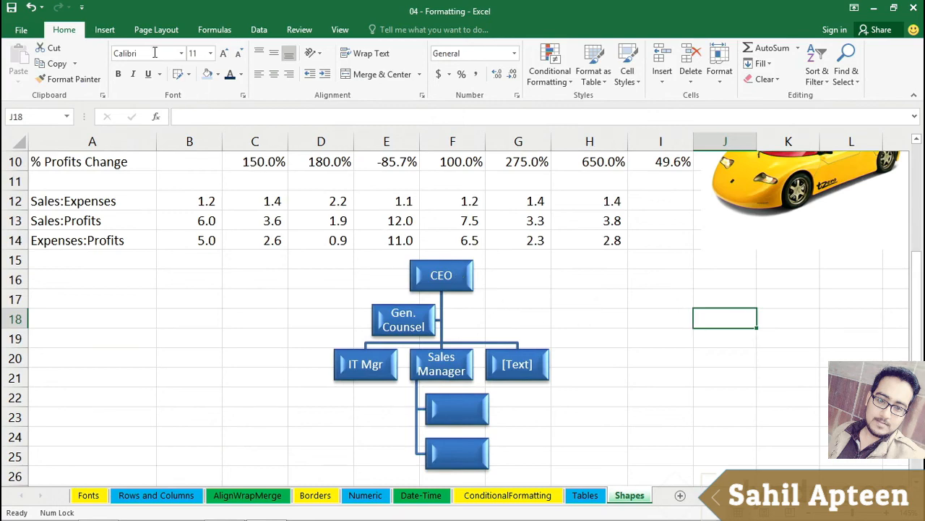
left_click(103, 32)
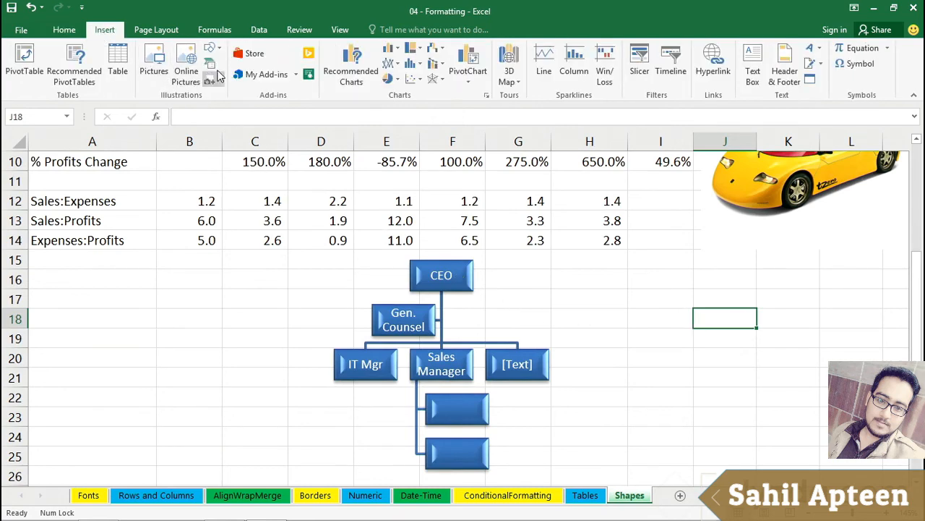
left_click(210, 64)
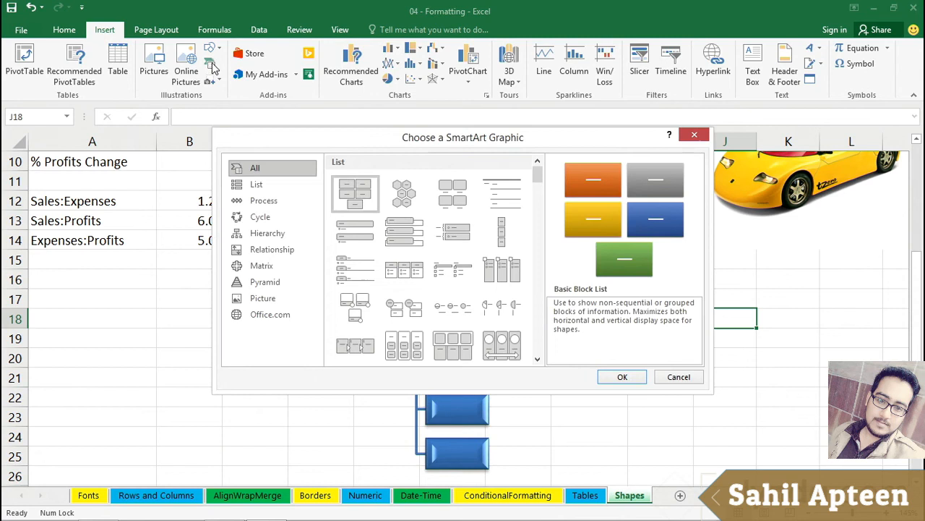
left_click(266, 233)
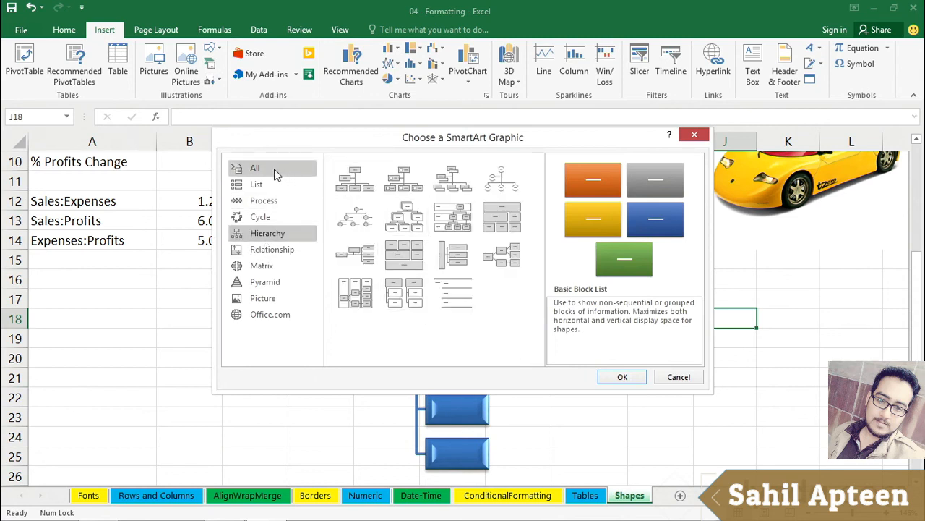
left_click(256, 169)
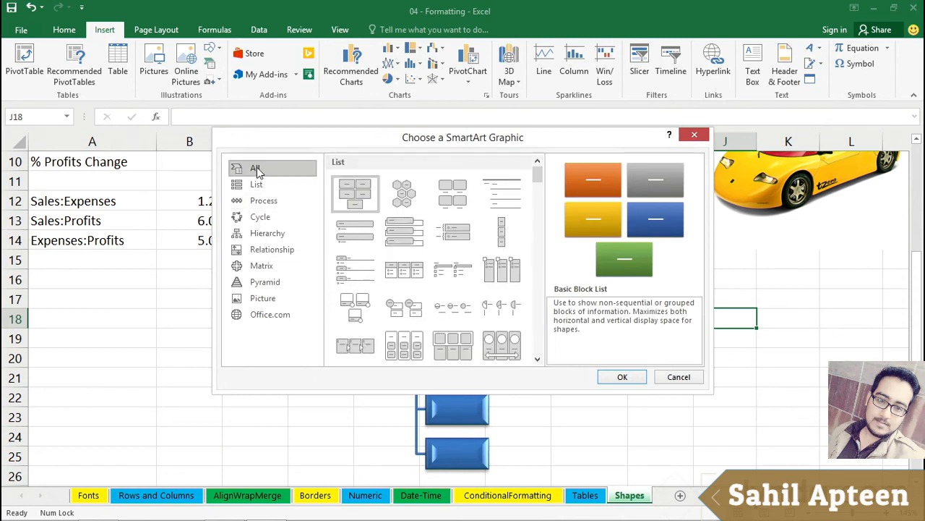
left_click_drag(538, 182, 540, 252)
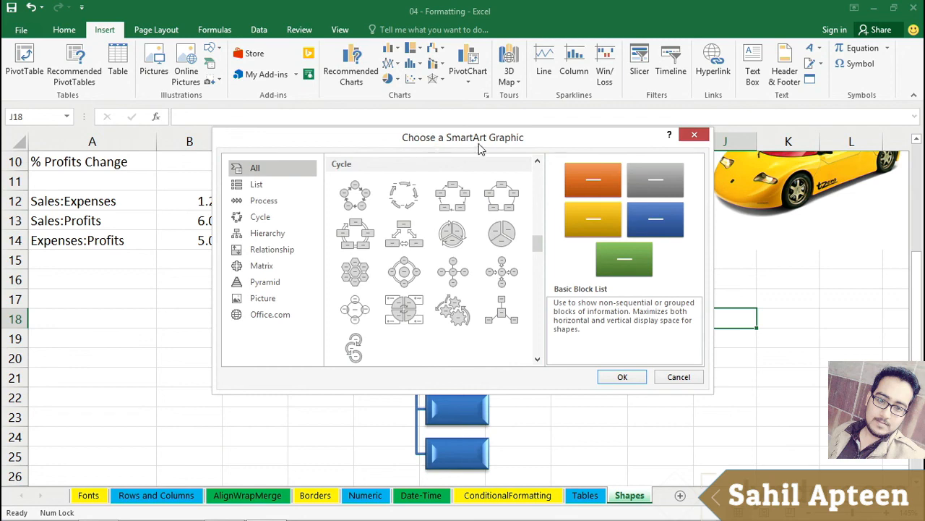
left_click(620, 377)
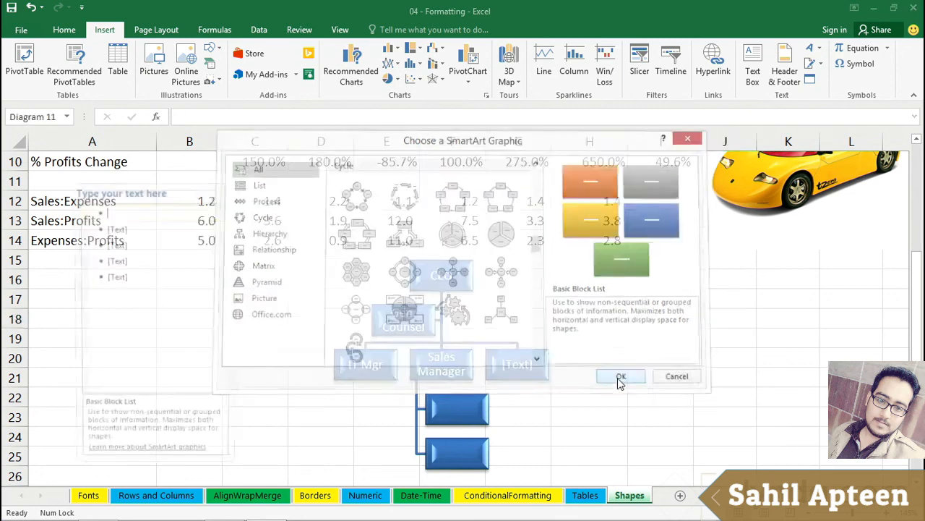
left_click(772, 371)
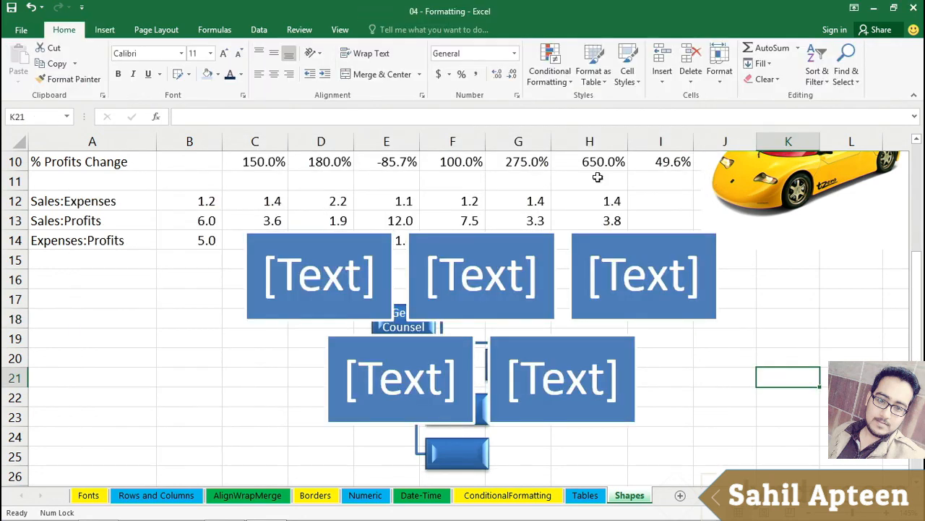
Select the "Sales" label in cell A3 of the semi-annual report
left_click(104, 33)
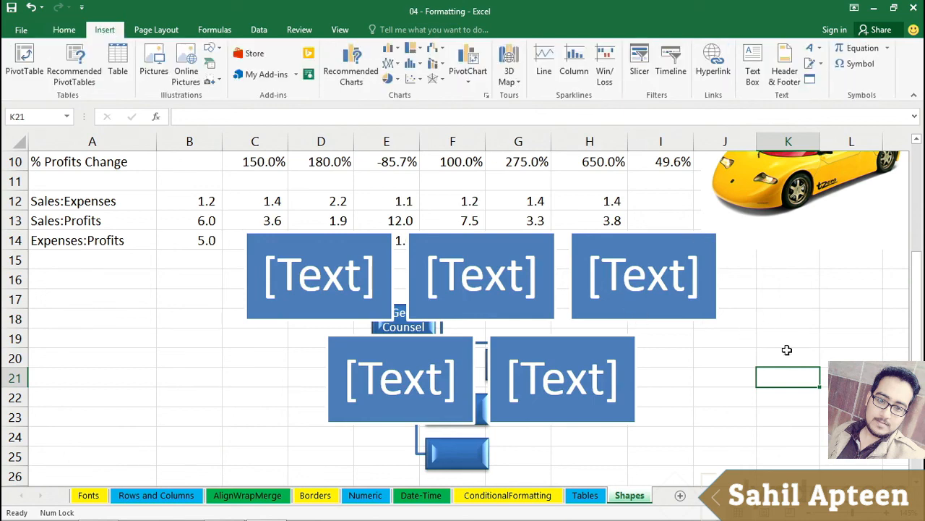
scroll(795, 353, "up", 3)
scroll(809, 360, "up", 1)
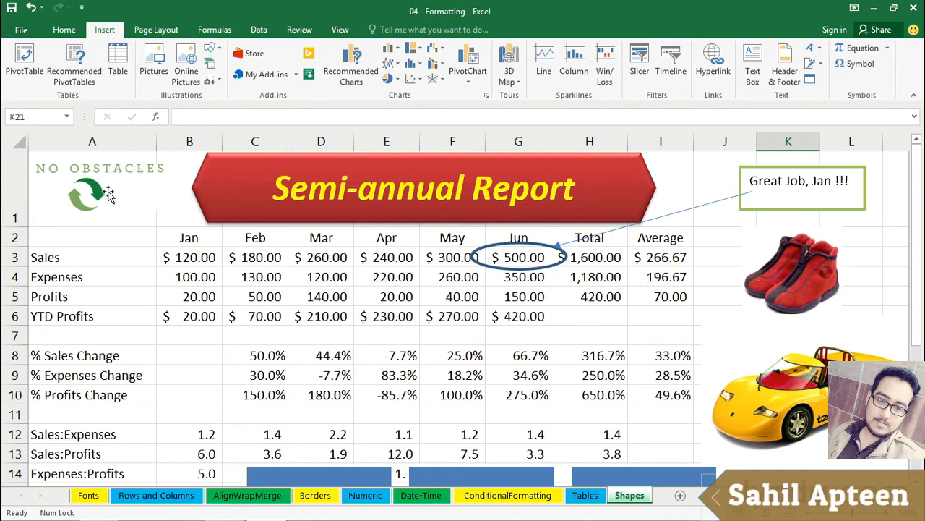
left_click(108, 255)
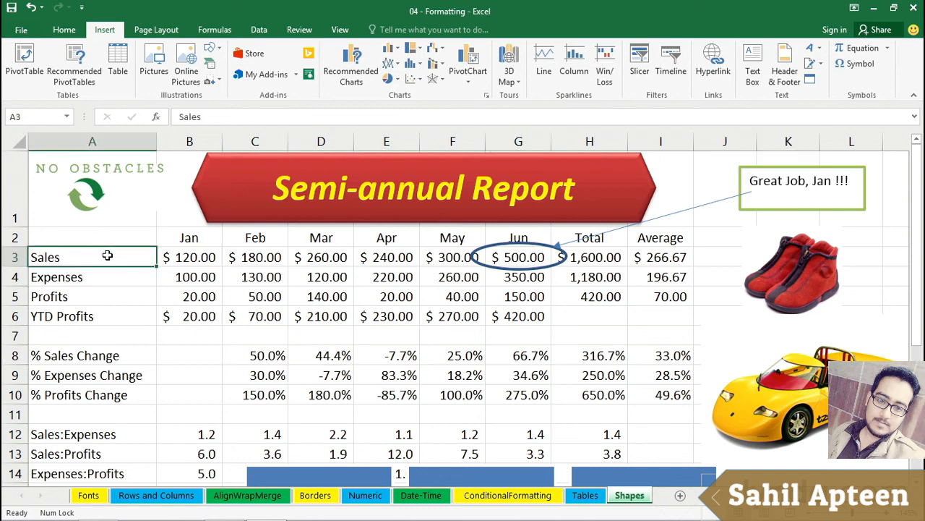